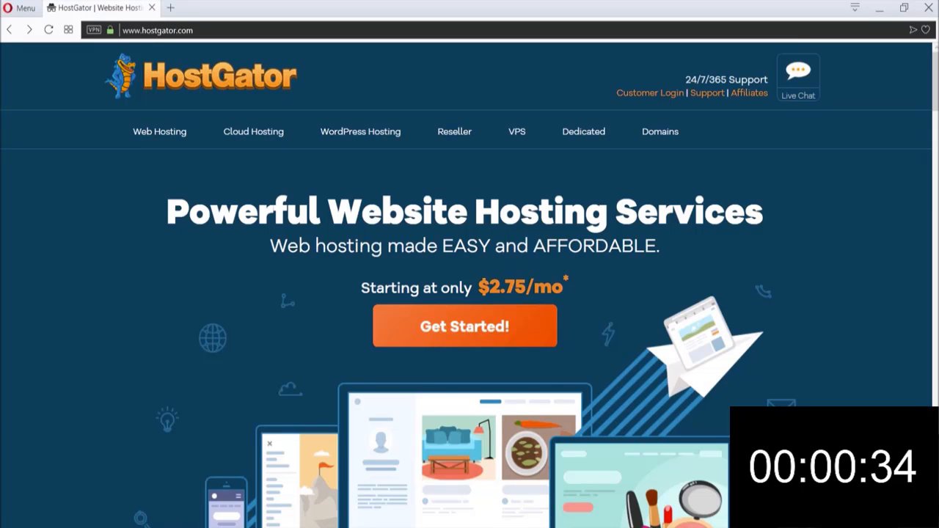
- Open HostGator's Web Hosting page and look through the shared hosting plans
click(160, 135)
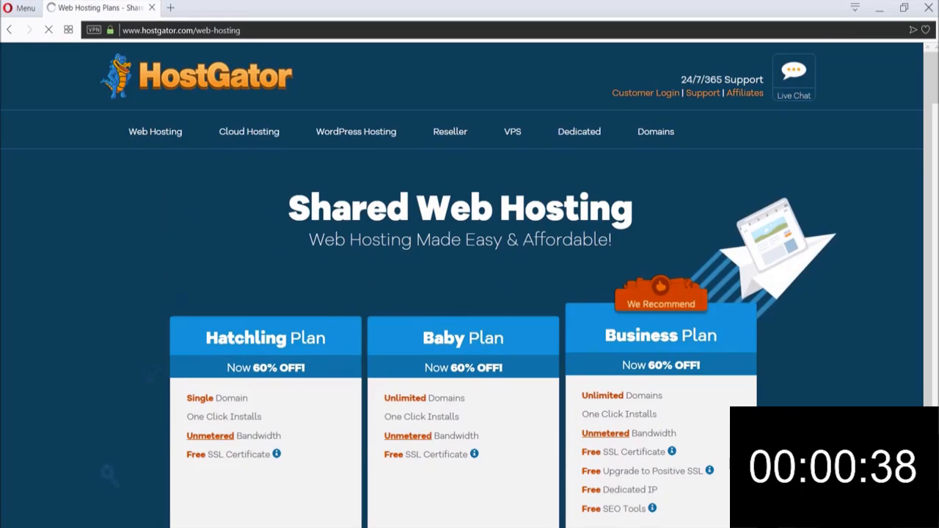
scroll(301, 198, down, 3)
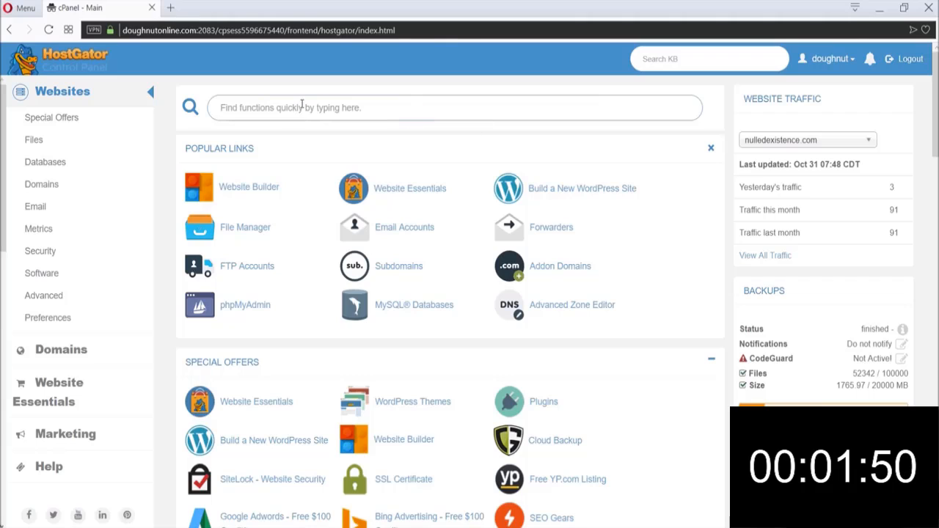
- Find QuickInstall in the hosting control panel and open its WordPress installer
text(Quick)
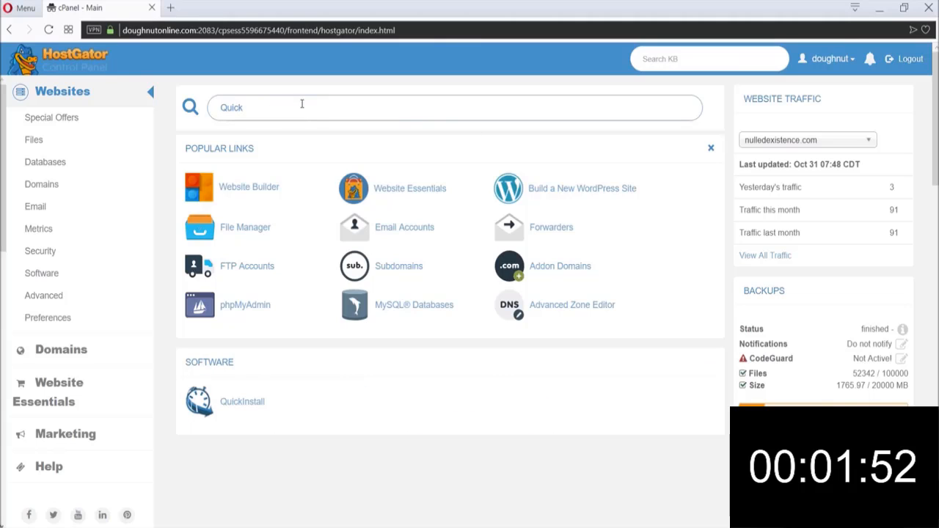
click(232, 404)
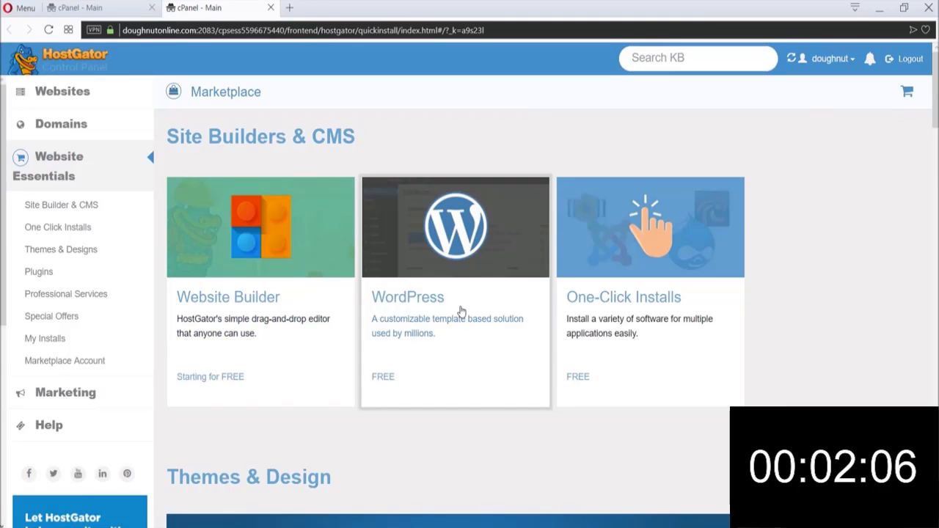
click(461, 312)
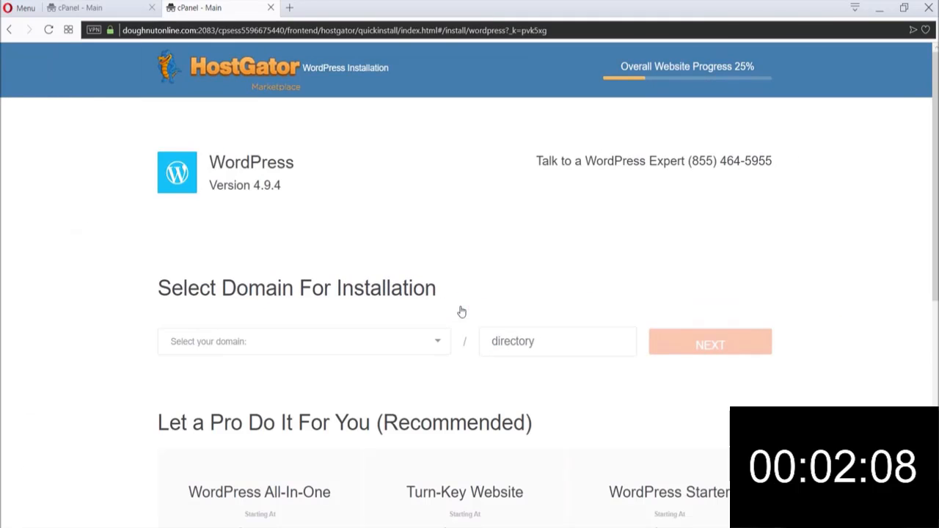
- Choose doughnutonline.com as the installation domain with the directory travelingpastry, and continue to the install settings
drag(935, 227, 935, 245)
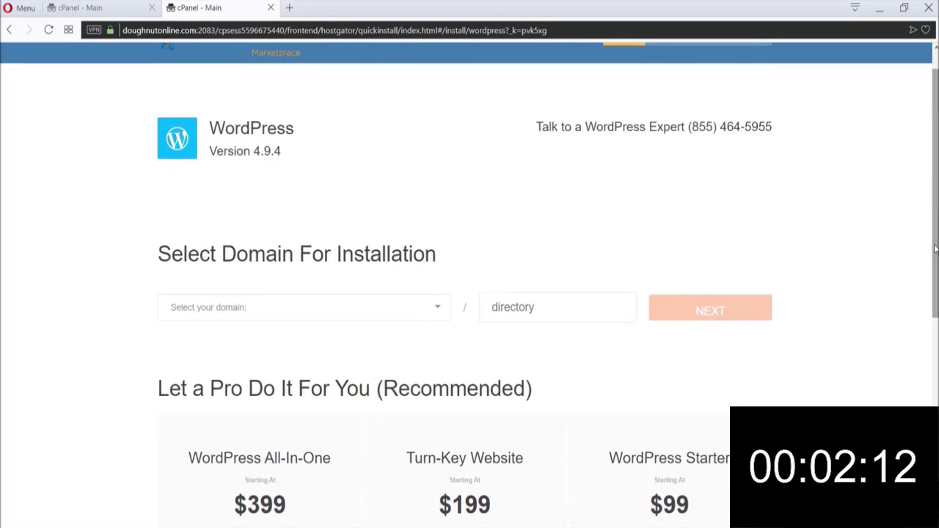
click(434, 307)
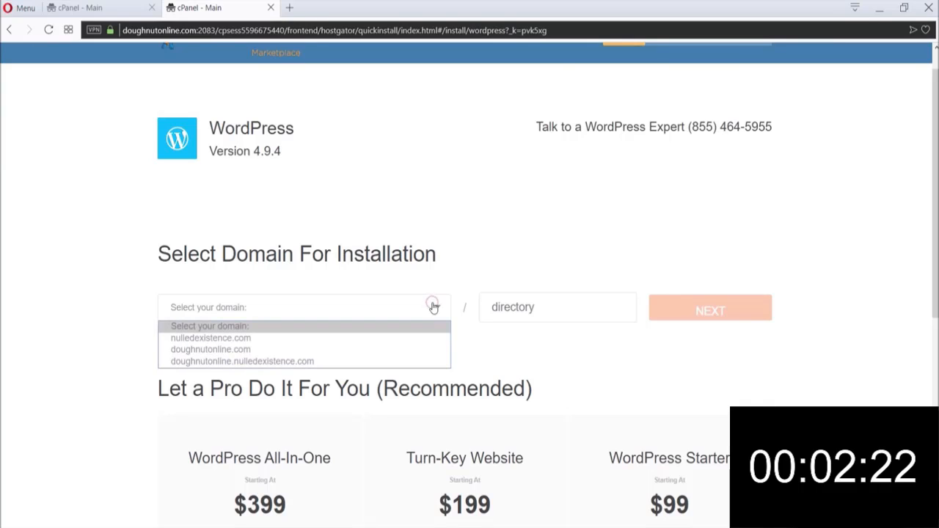
click(254, 351)
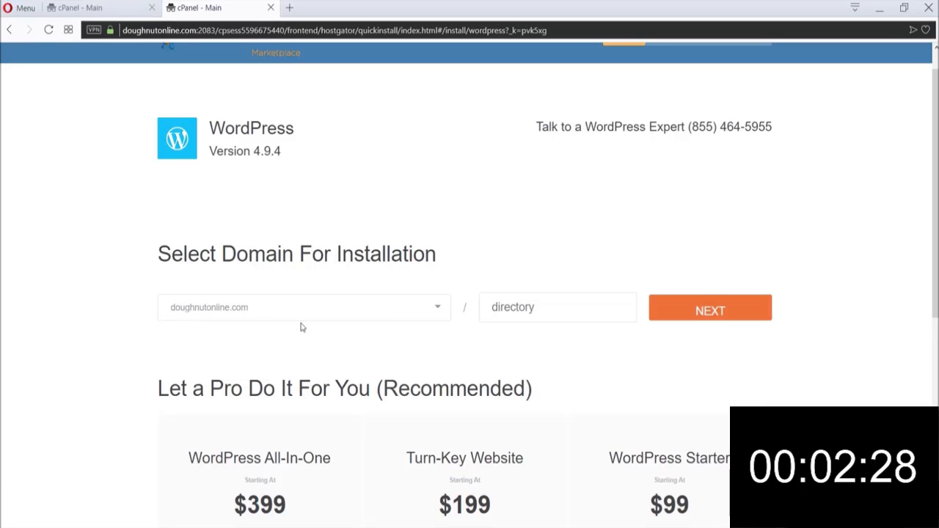
click(503, 307)
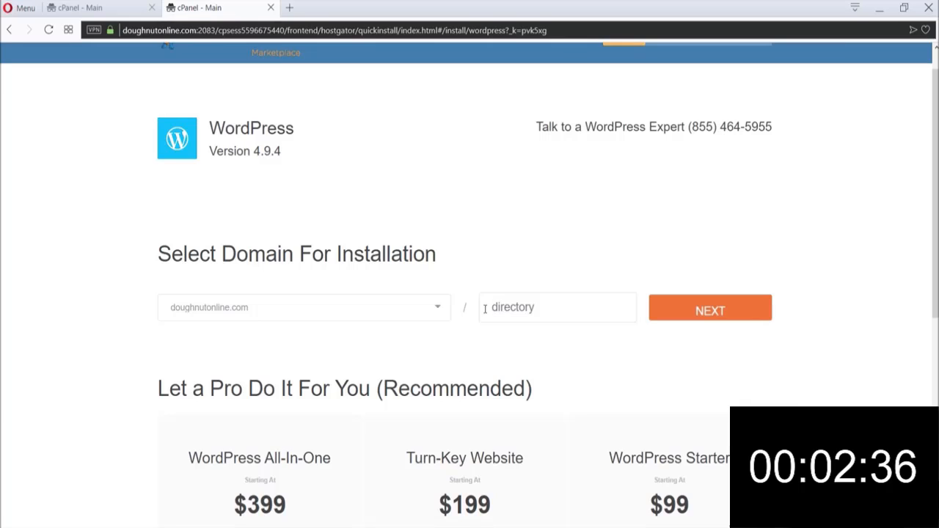
click(531, 311)
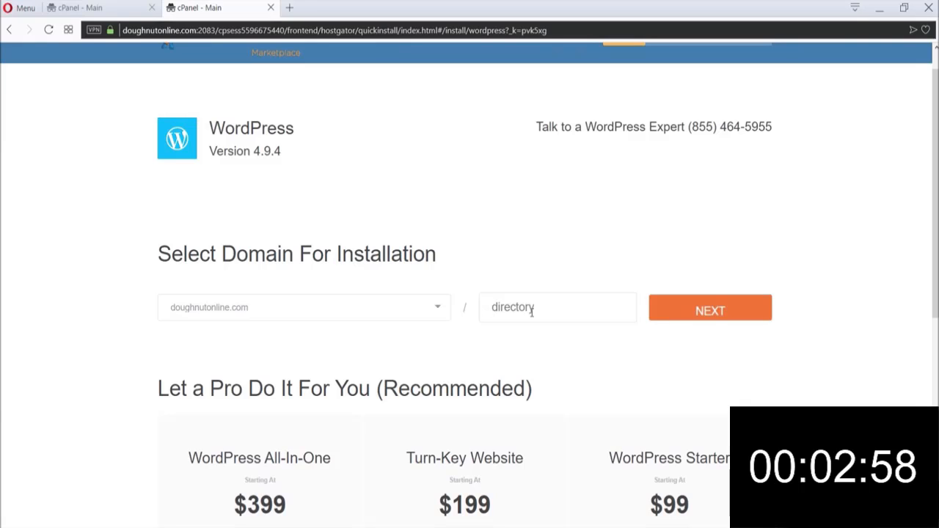
text(travelin)
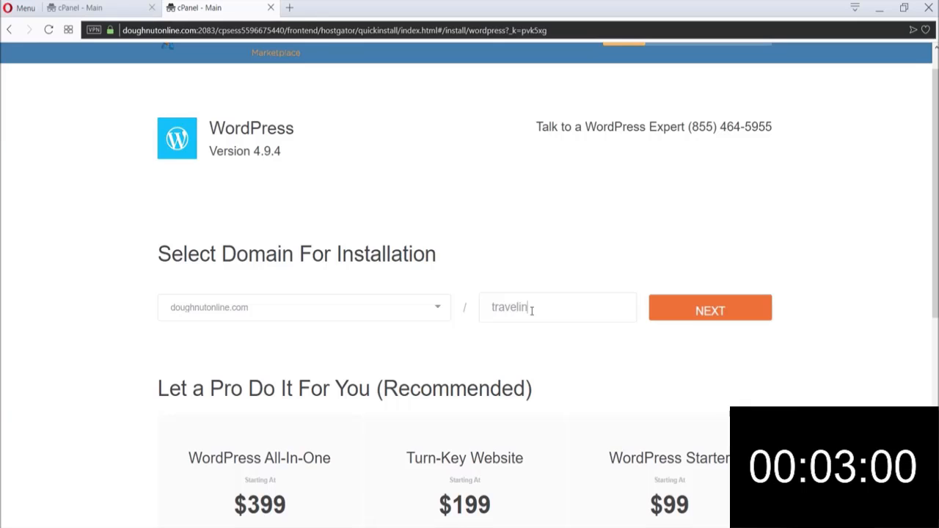
text(gpastry)
click(703, 301)
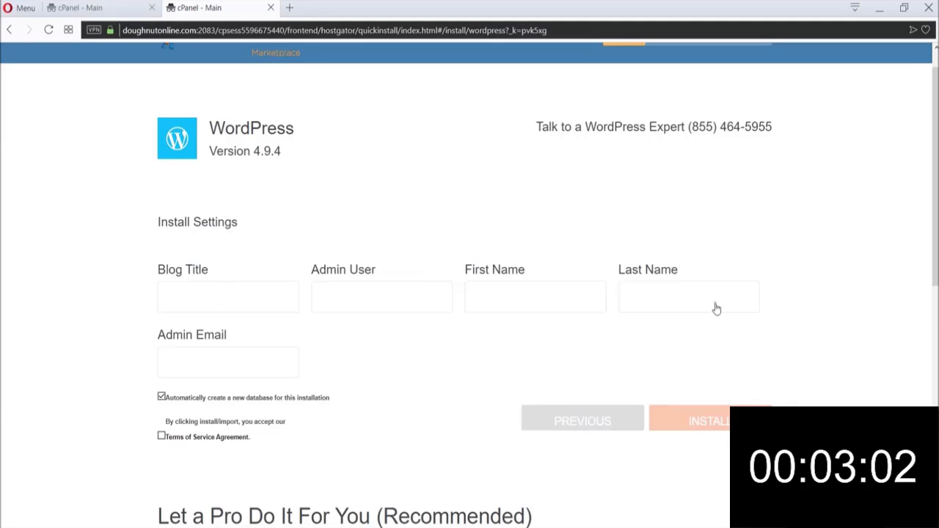
- Set the blog title to Traveling Pastry and the admin user to doughnut
click(274, 285)
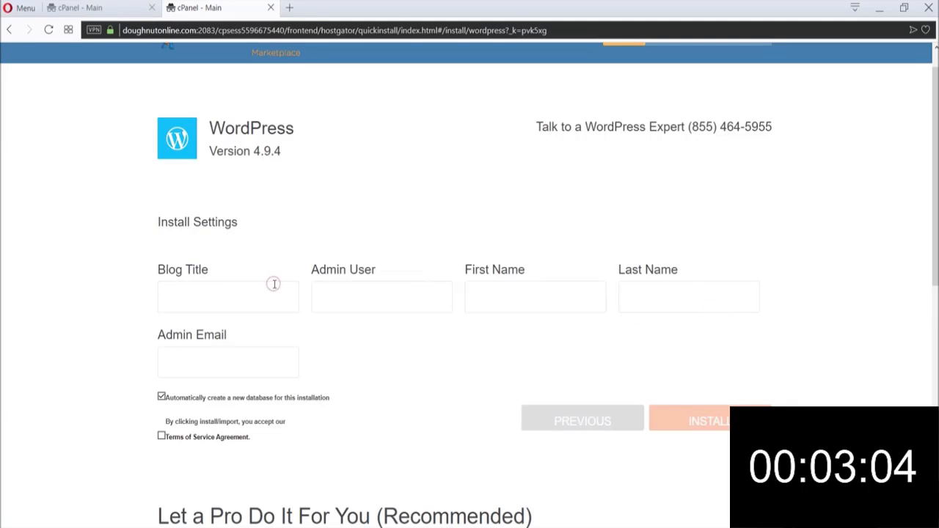
text(Traveling Pastry)
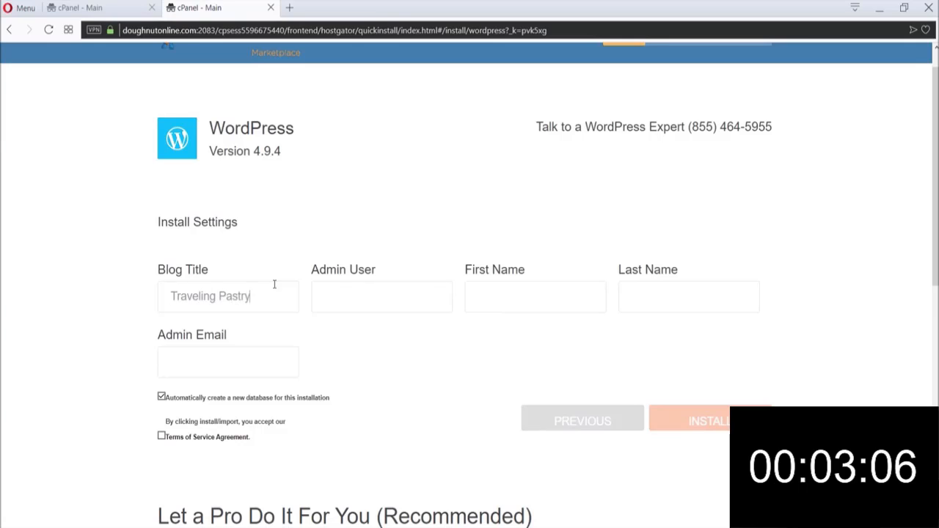
click(316, 296)
text(doughnut)
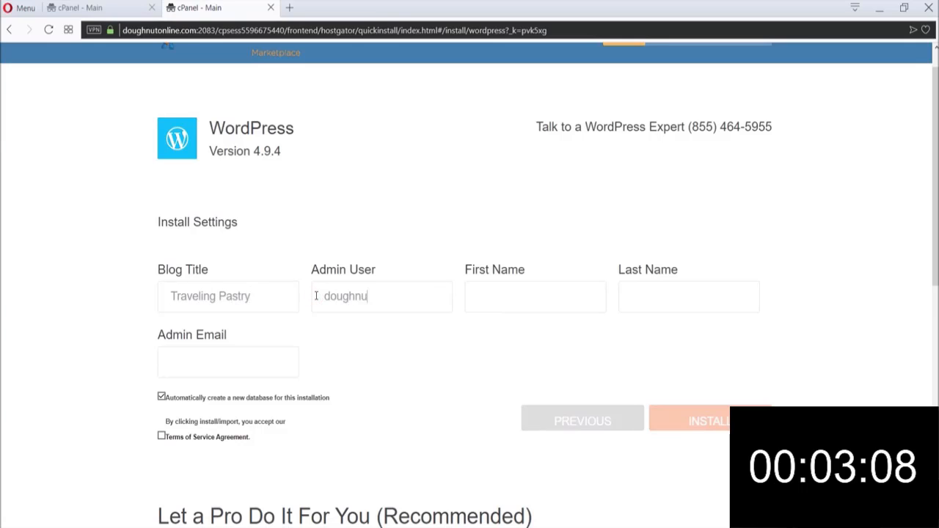
key(Tab)
drag(375, 300, 304, 299)
- Fill in the administrator's first name, last name and admin e-mail address
click(516, 295)
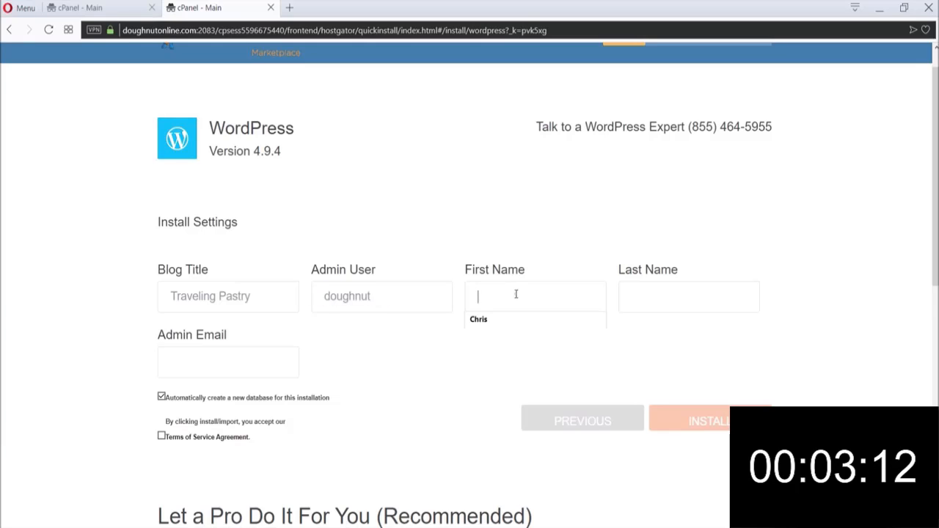
text(Chris)
key(Tab)
text(Spradlin)
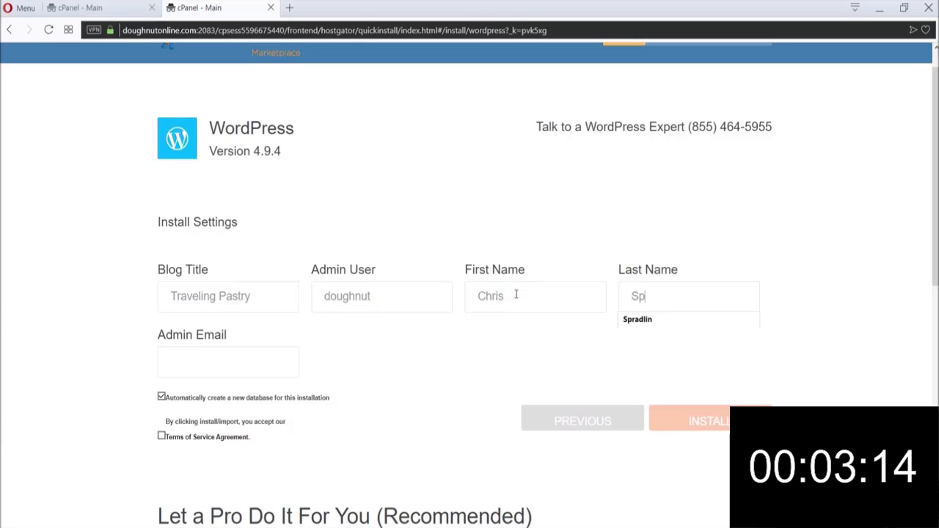
key(Tab)
text(doughnu)
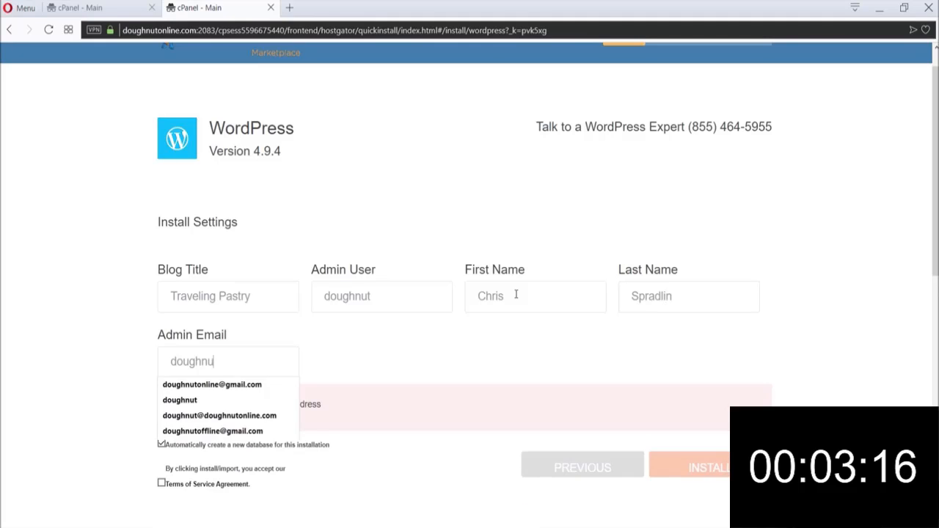
key(Down)
key(Return)
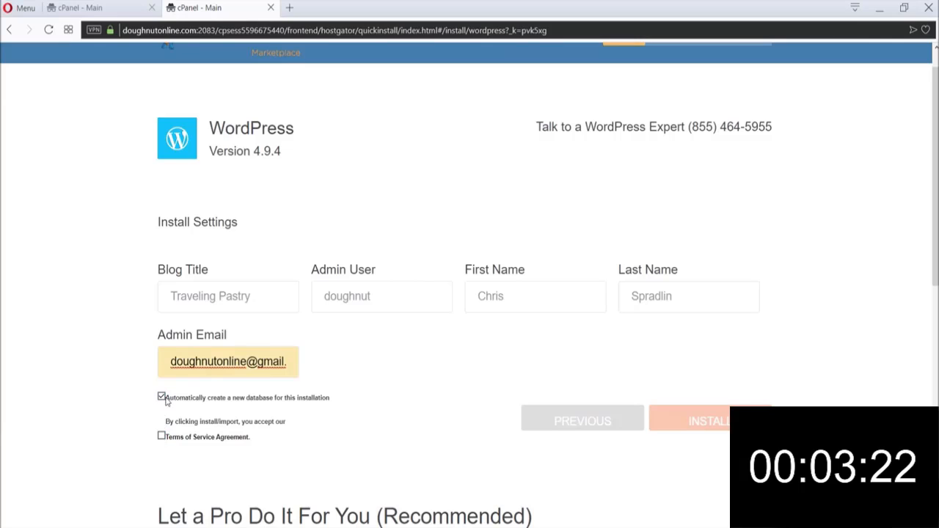
- Accept the Terms of Service Agreement and install WordPress, highlighting the installation details on completion
click(161, 437)
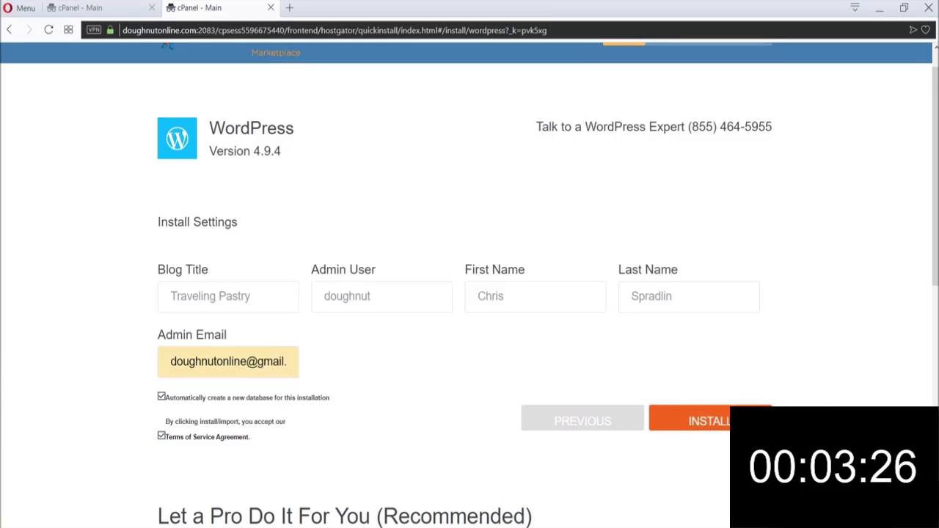
click(741, 420)
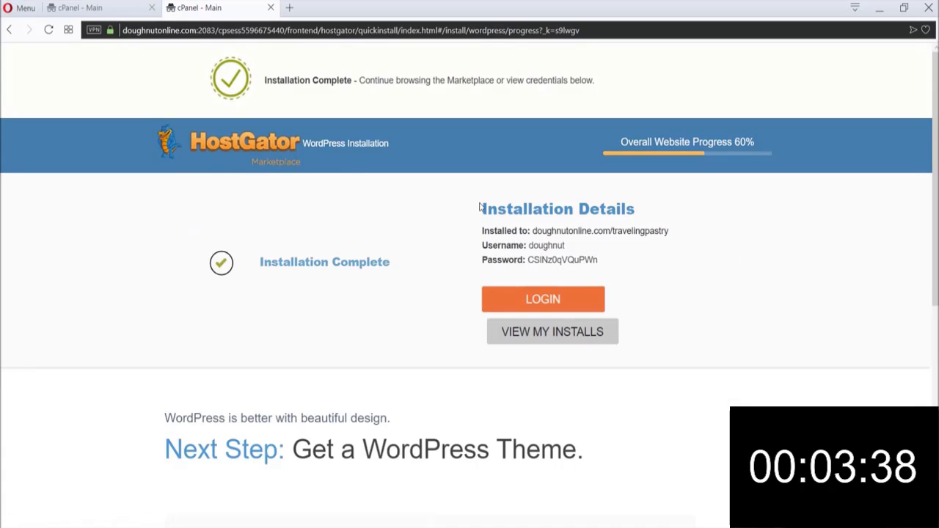
drag(479, 209, 621, 266)
click(621, 266)
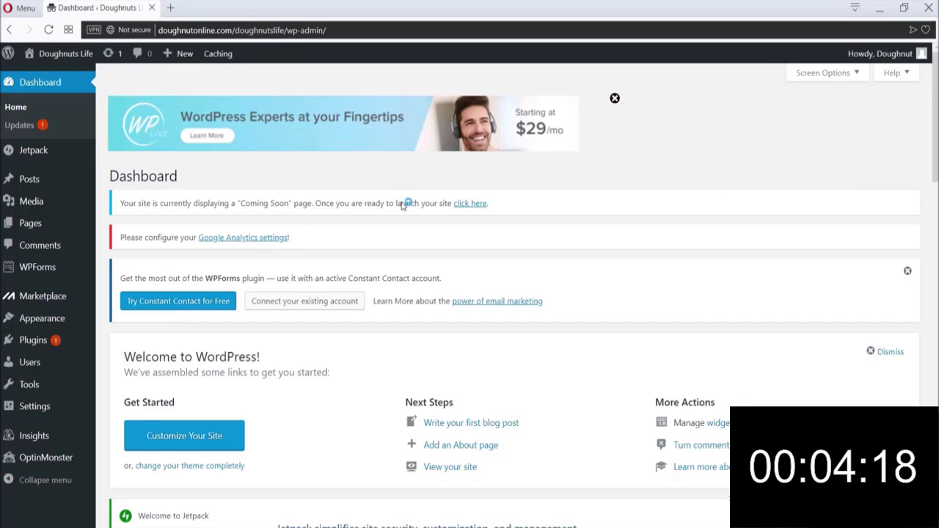
- Start adding a new theme to the Doughnuts Life site and search the available themes for OceanWP
mouse_move(40, 326)
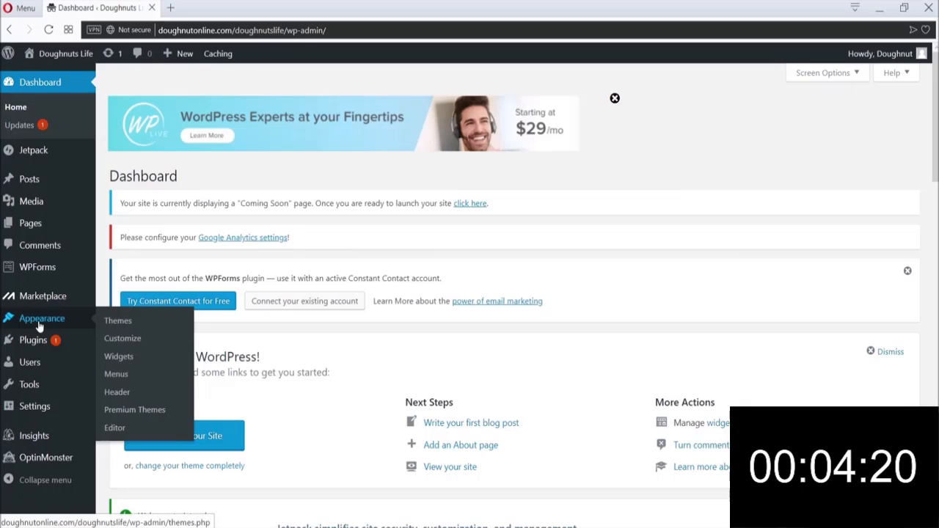
click(126, 329)
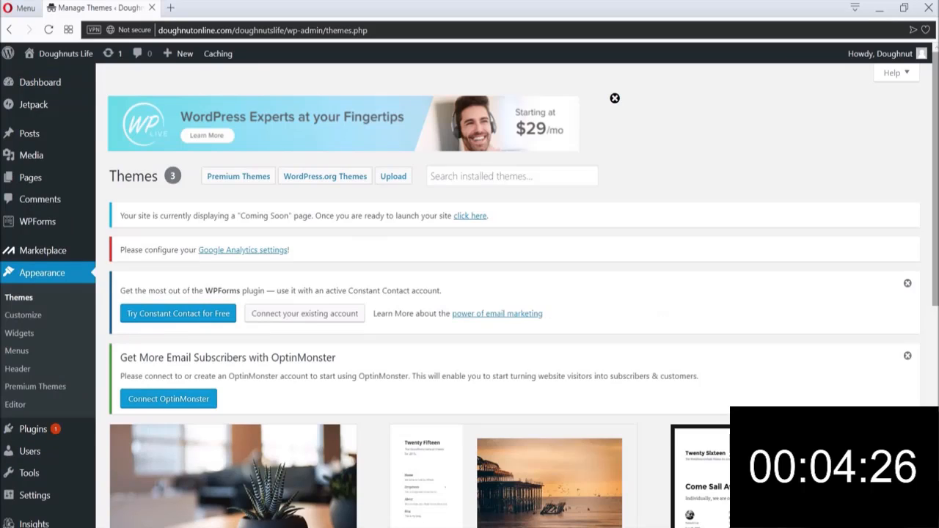
drag(937, 170, 937, 172)
scroll(772, 304, down, 5)
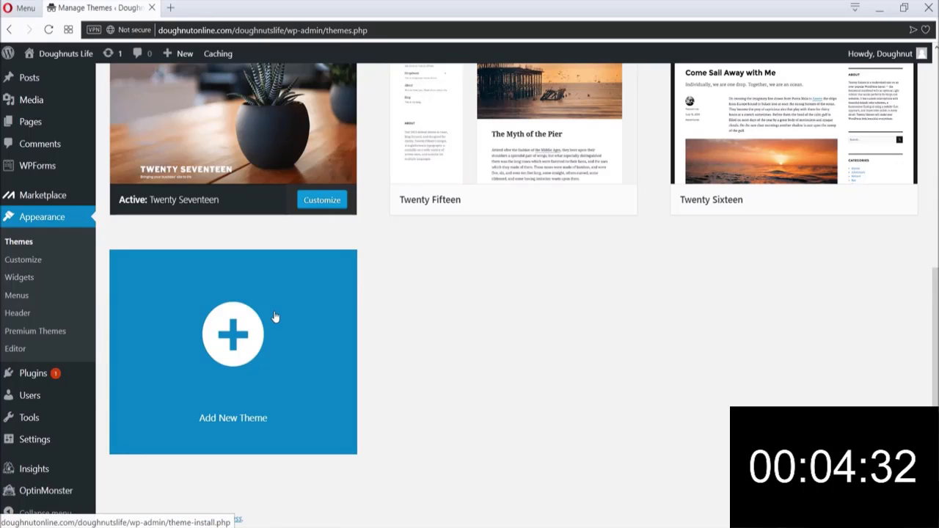
click(275, 317)
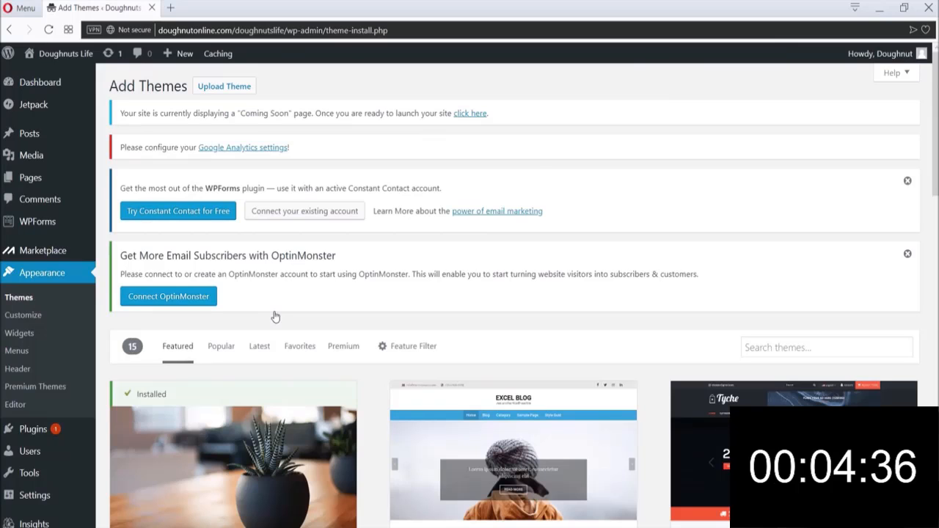
click(784, 353)
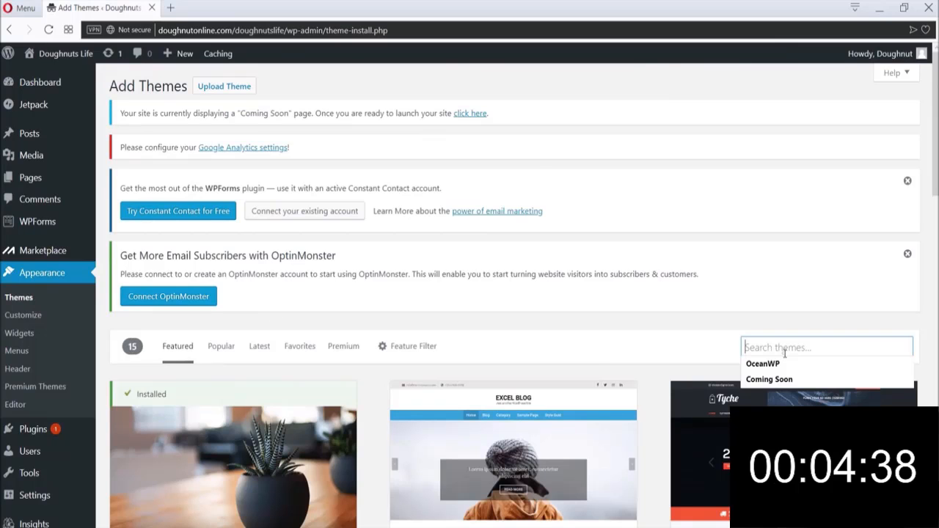
text(O)
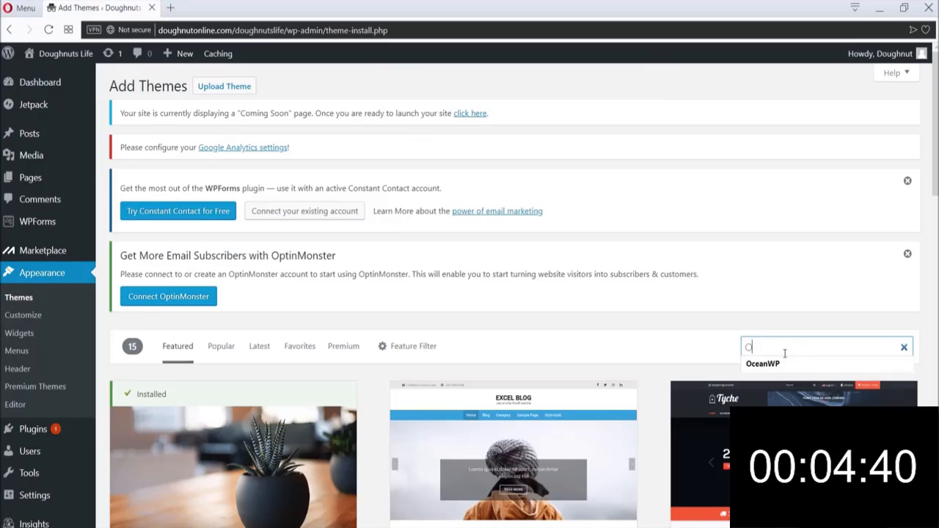
text(ceanWP)
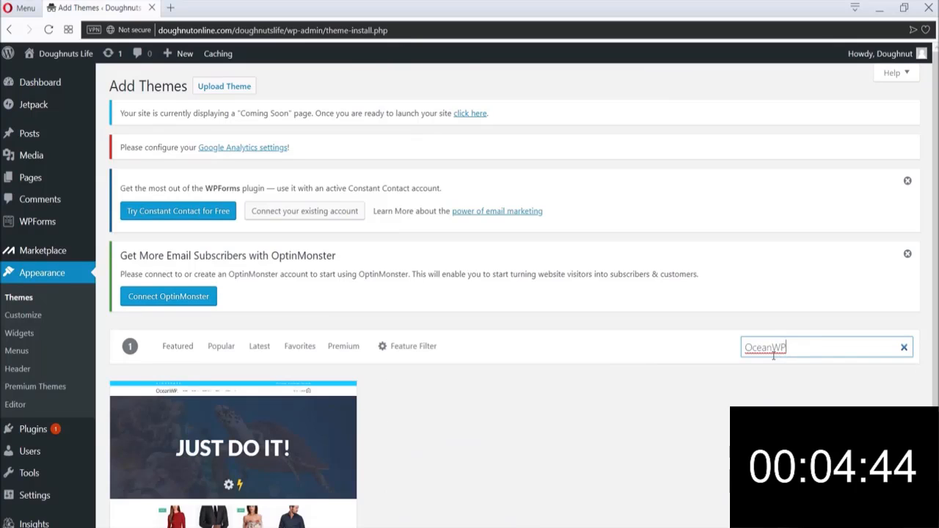
- Install and activate the OceanWP theme
scroll(937, 309, down, 2)
mouse_move(286, 400)
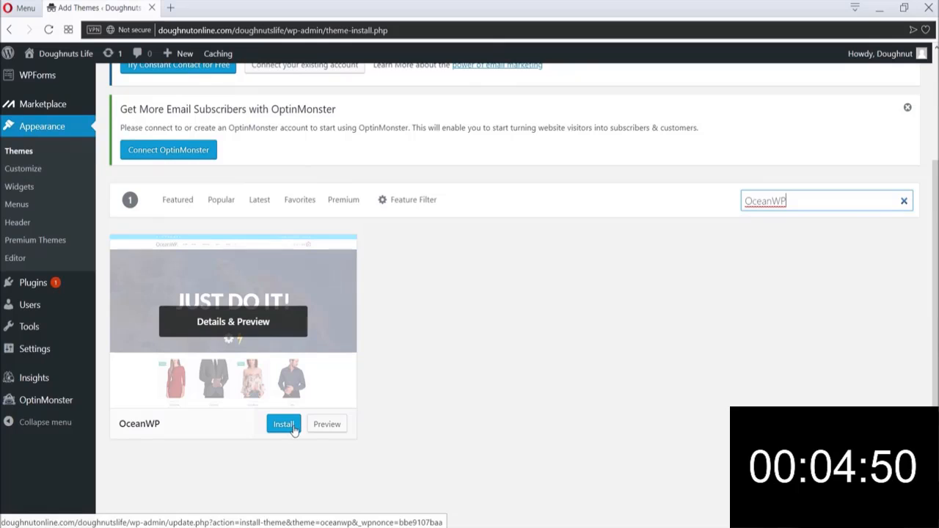
click(284, 425)
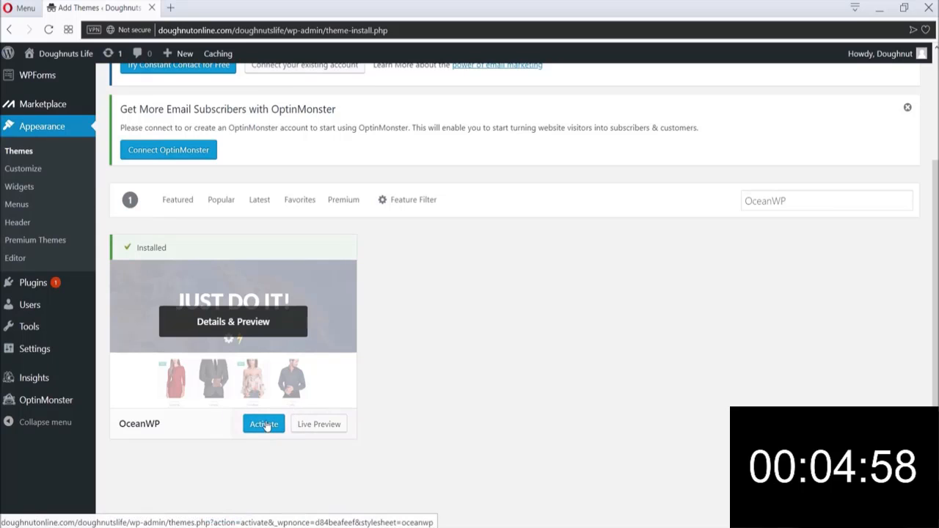
click(266, 430)
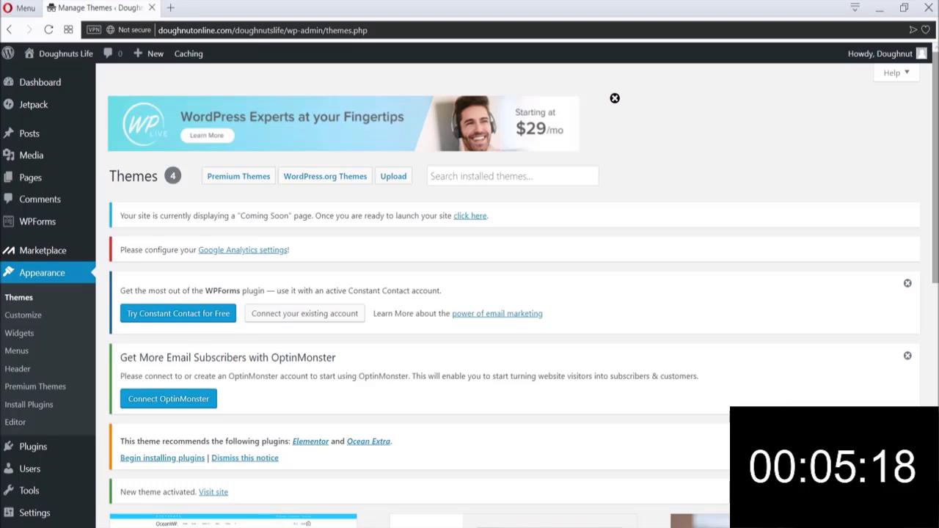
- Install the theme's recommended plugins, Elementor and Ocean Extra, together as a bulk action
scroll(470, 293, down, 1)
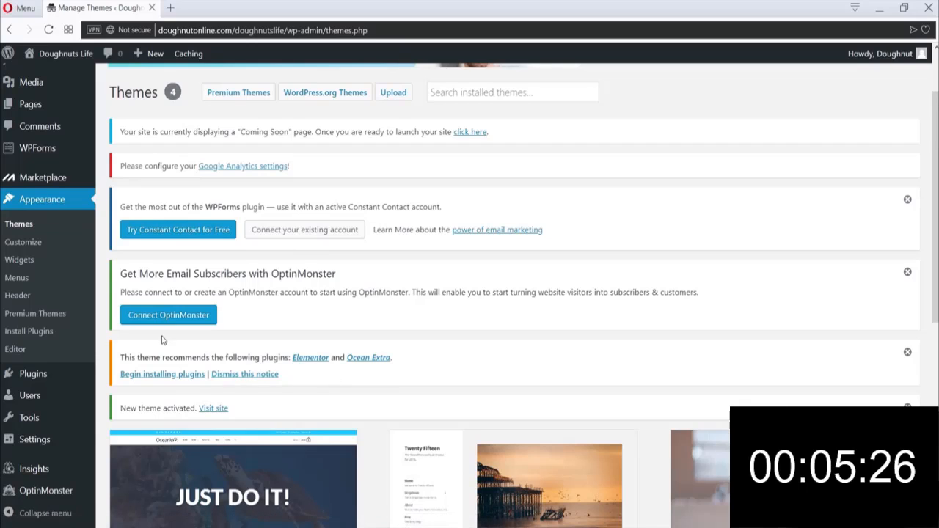
click(166, 376)
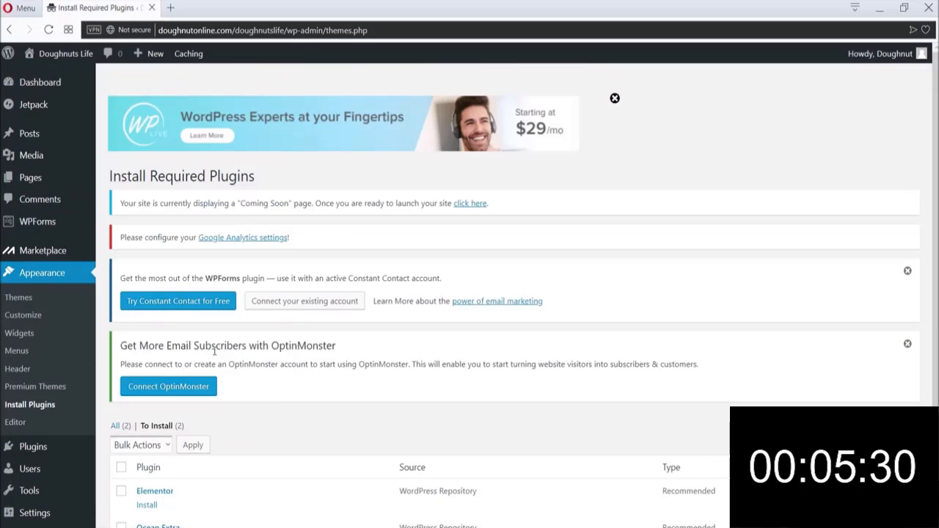
drag(936, 253, 937, 331)
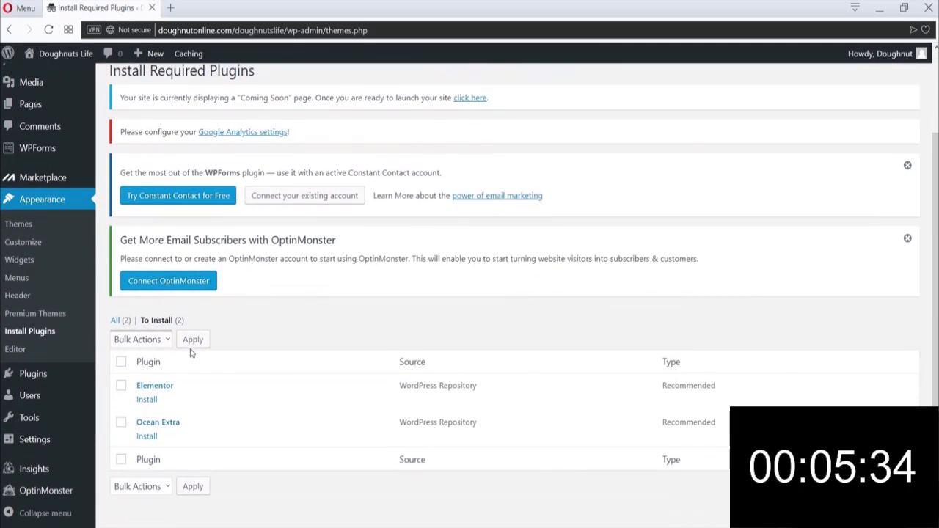
click(122, 364)
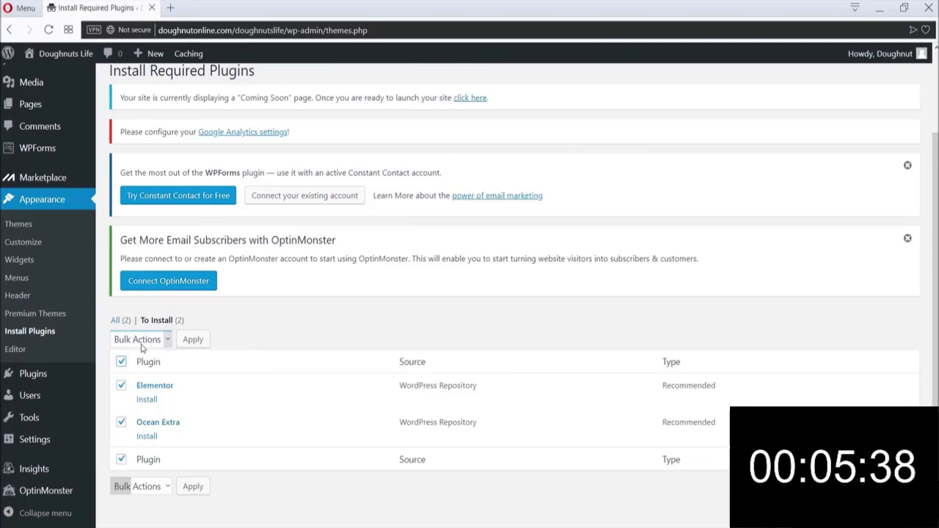
click(142, 346)
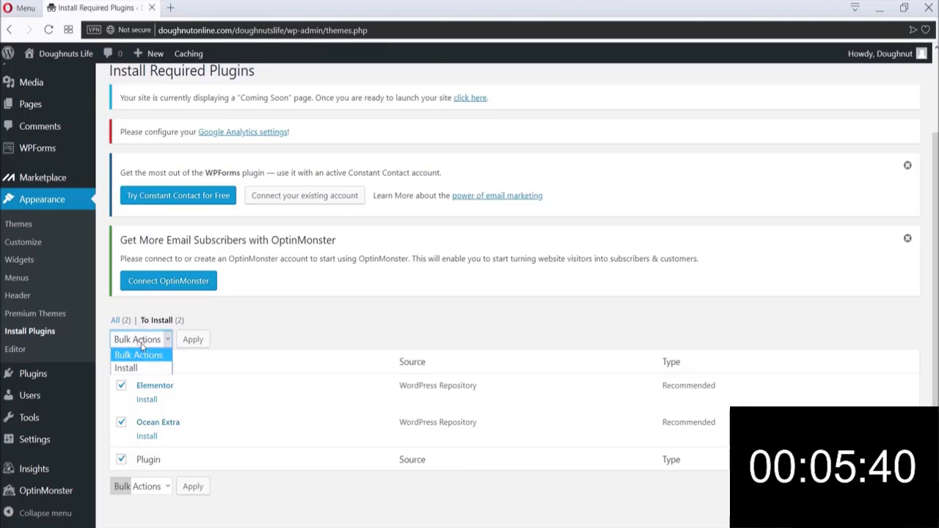
click(145, 368)
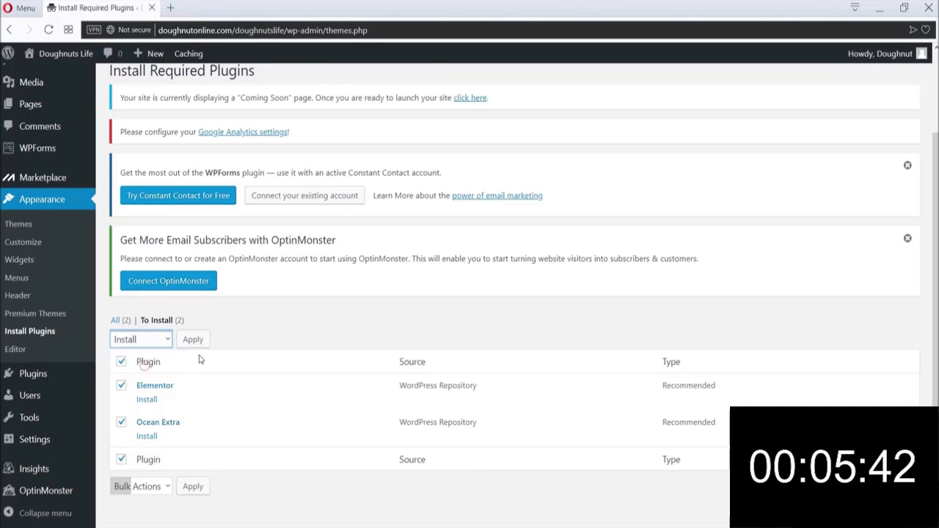
click(193, 340)
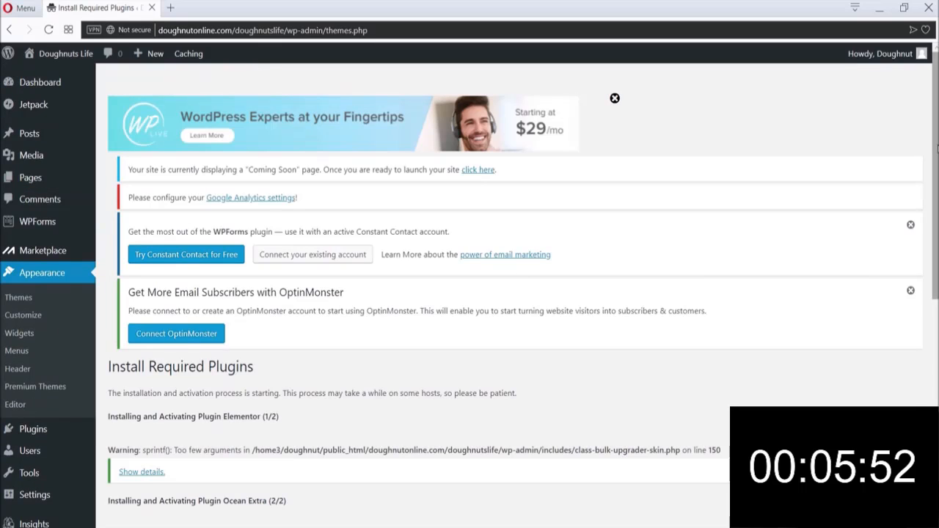
- Return to the dashboard from the plugin installation results, closing Elementor's Getting Started page
drag(936, 146, 937, 241)
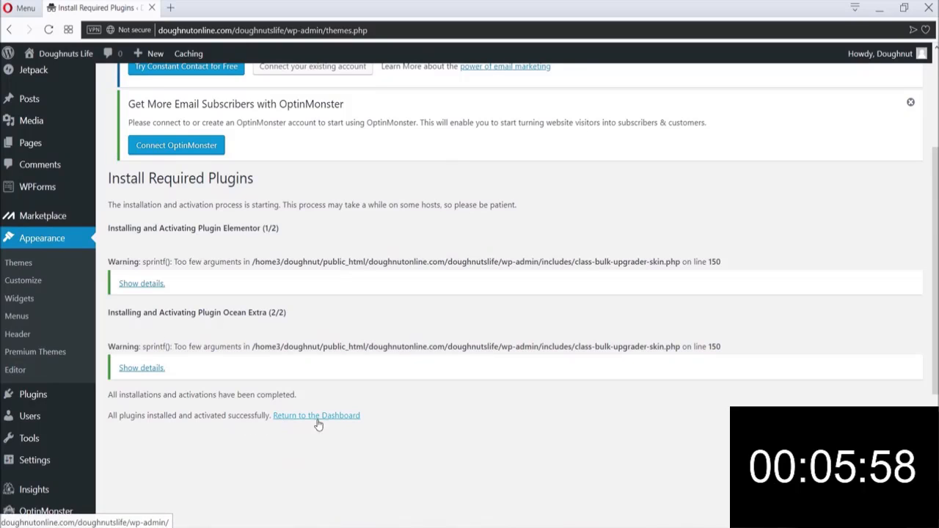
click(346, 424)
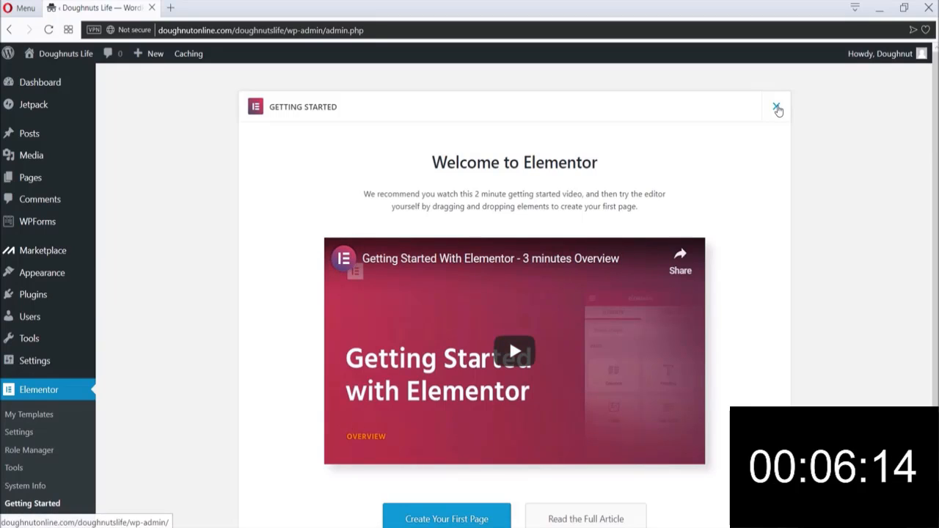
click(776, 106)
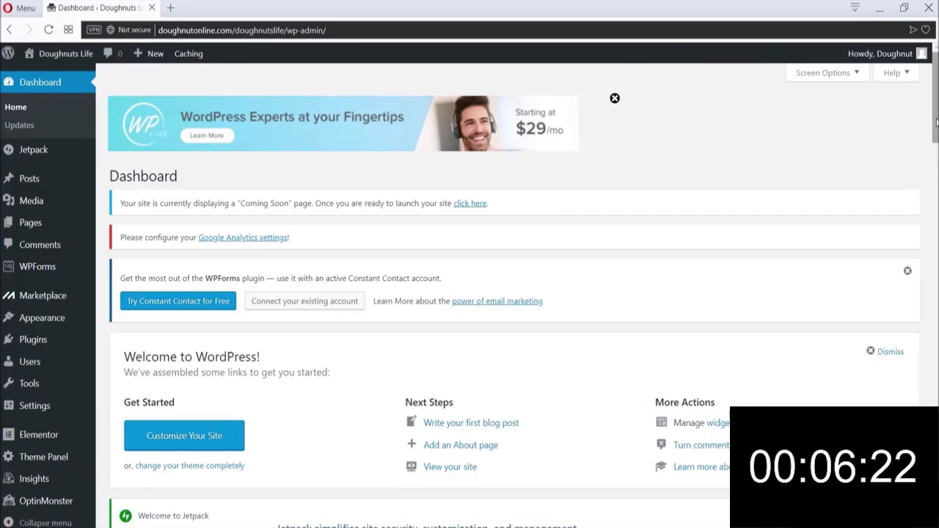
- Search the new plugins for "OceanWP Demo Import" and install and activate the Ocean Demo Import plugin
mouse_move(30, 348)
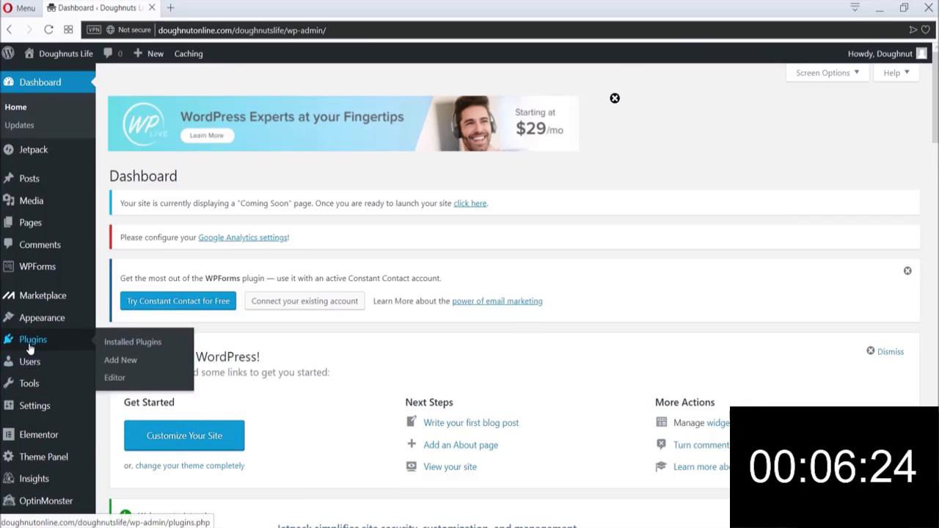
click(136, 362)
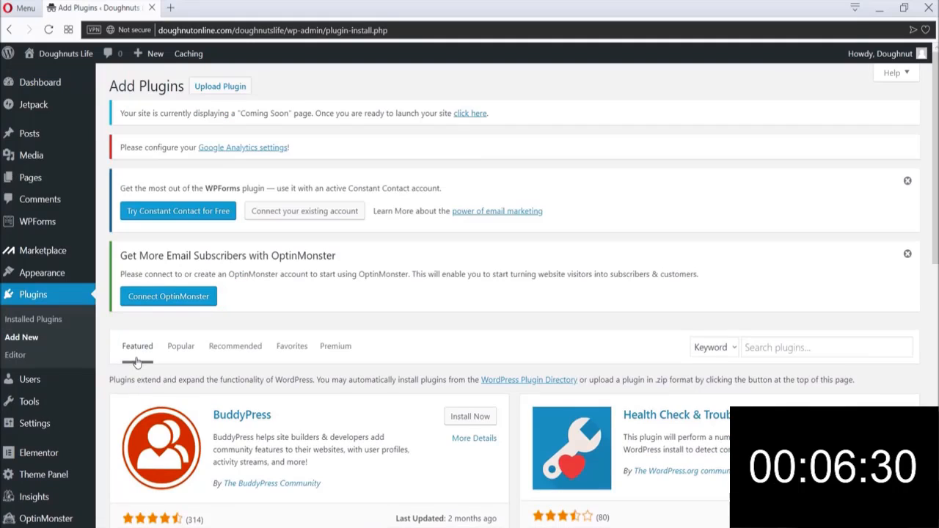
click(765, 351)
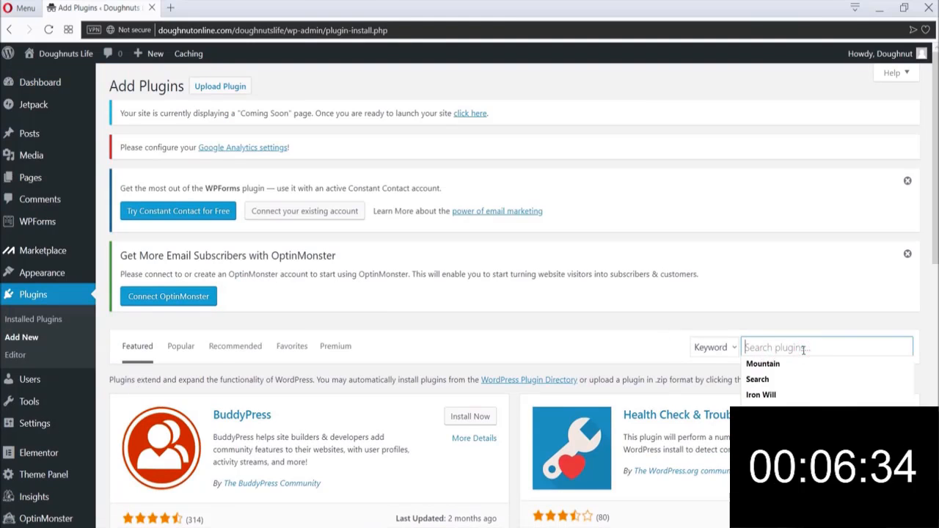
text(OceanWP )
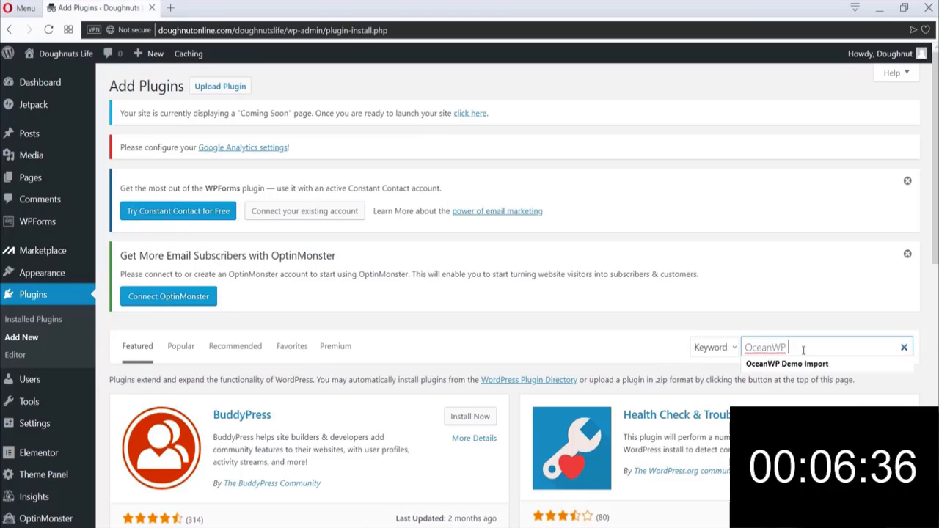
text(Demo Import)
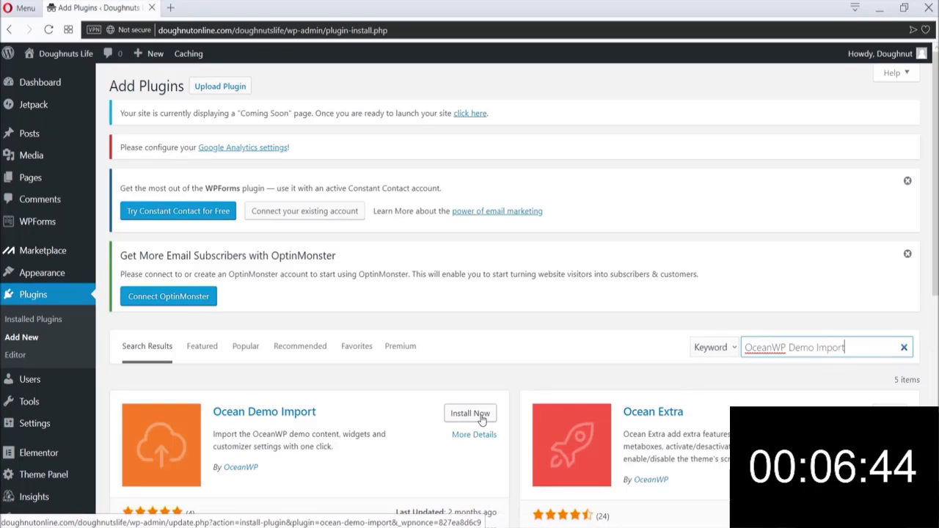
click(481, 420)
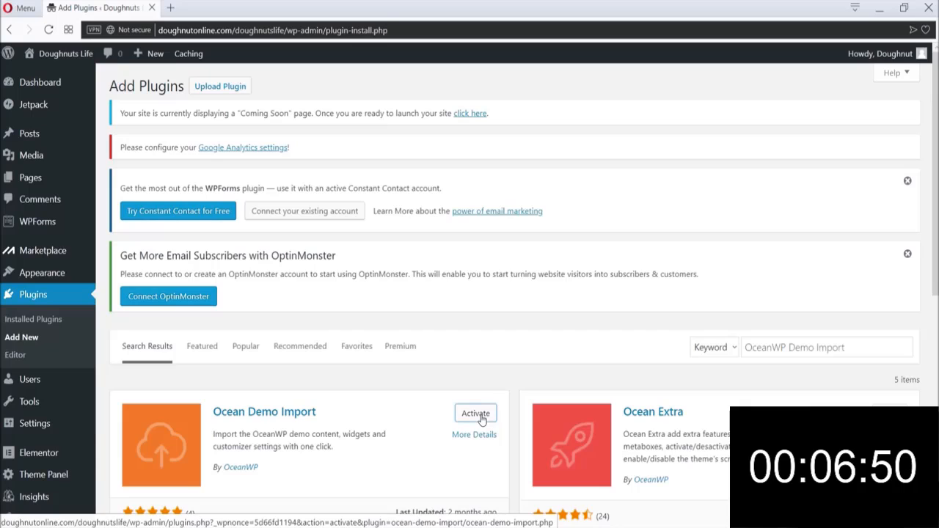
click(477, 414)
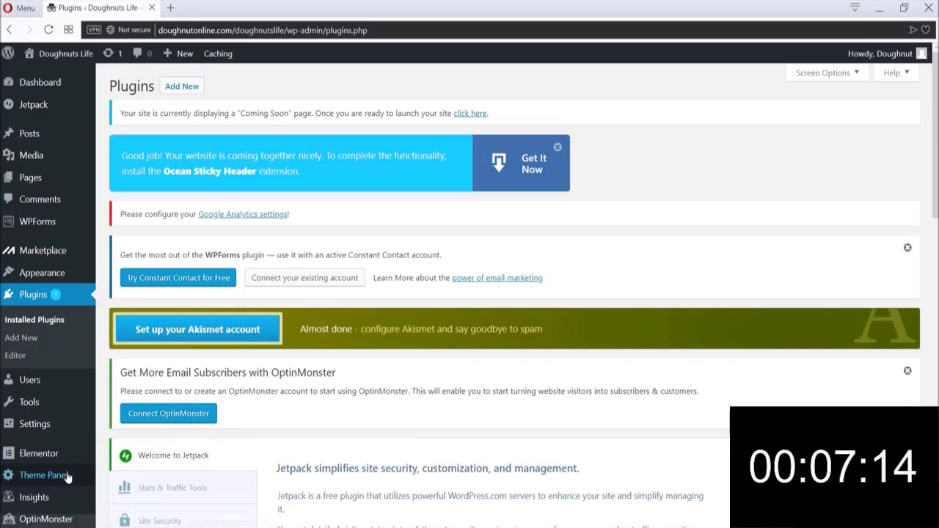
- Browse the OceanWP theme's installable demos and open the import dialog for the Travel demo
mouse_move(64, 478)
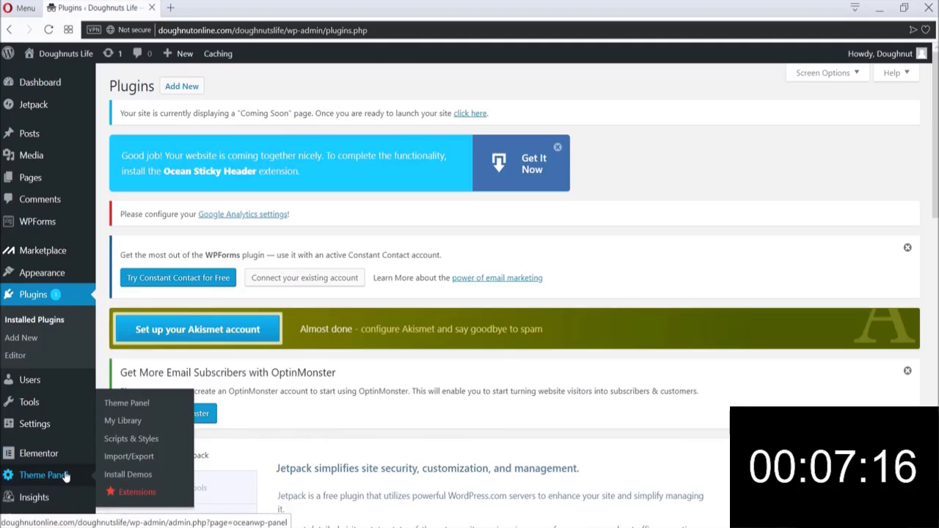
click(127, 475)
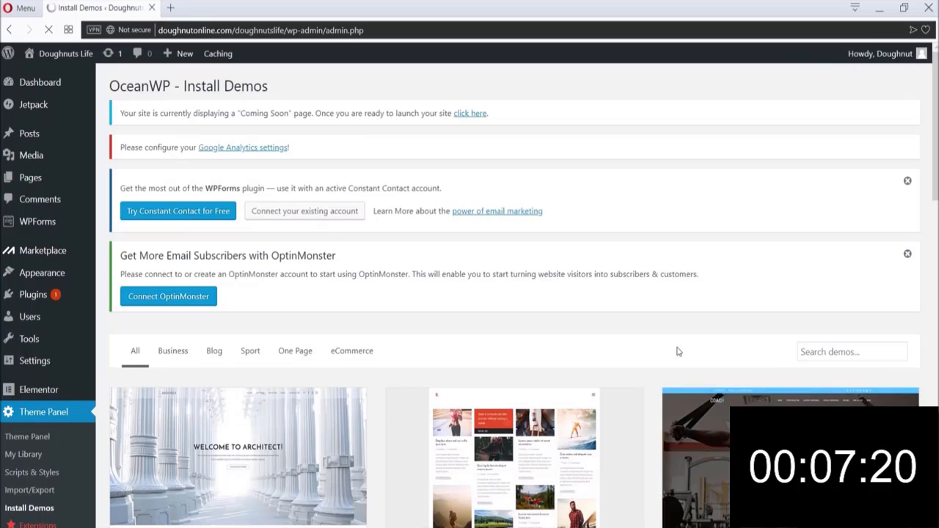
drag(936, 71, 926, 377)
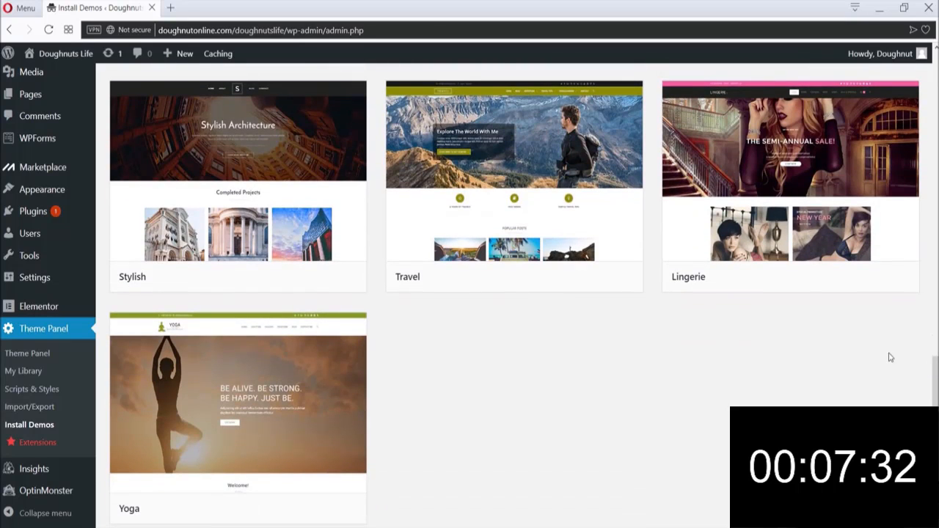
mouse_move(517, 252)
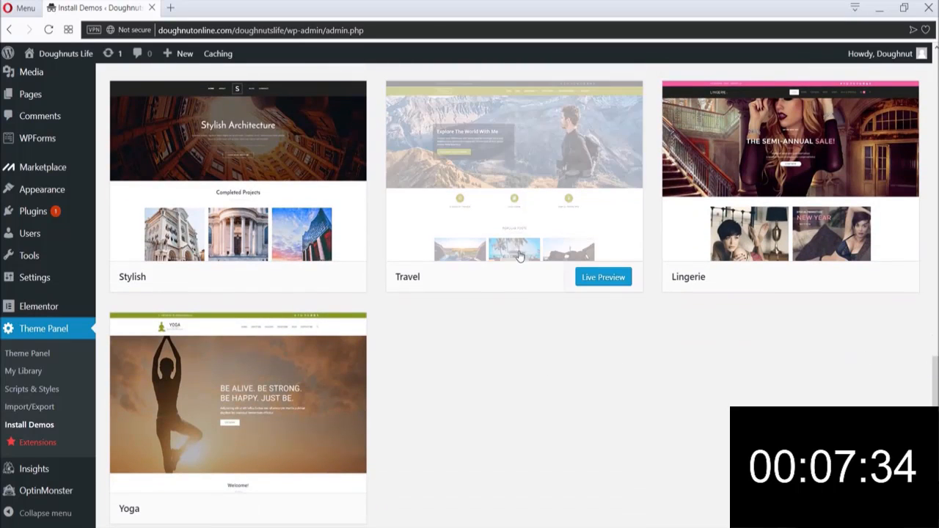
click(489, 173)
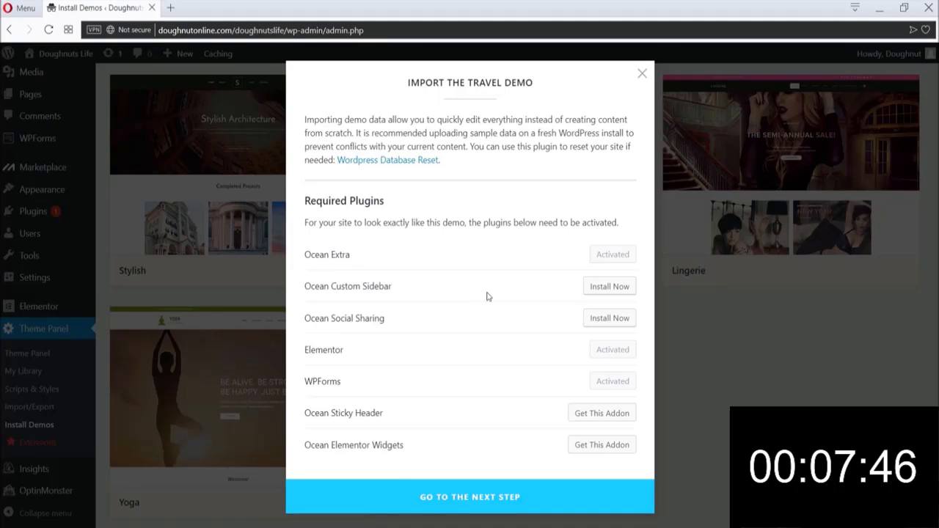
- Install the required Ocean Custom Sidebar and Ocean Social Sharing plugins and import the Travel demo with its XML data, customizer settings and widgets
click(624, 287)
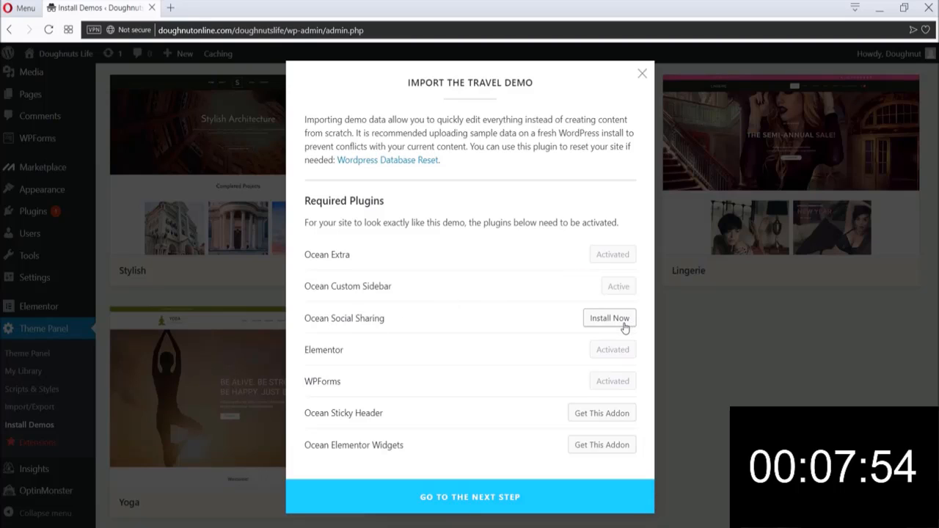
click(625, 328)
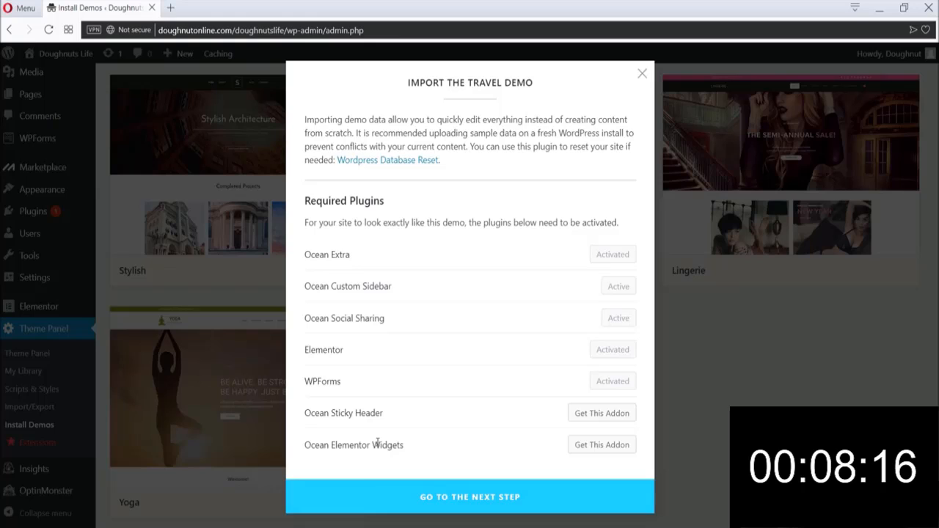
click(421, 505)
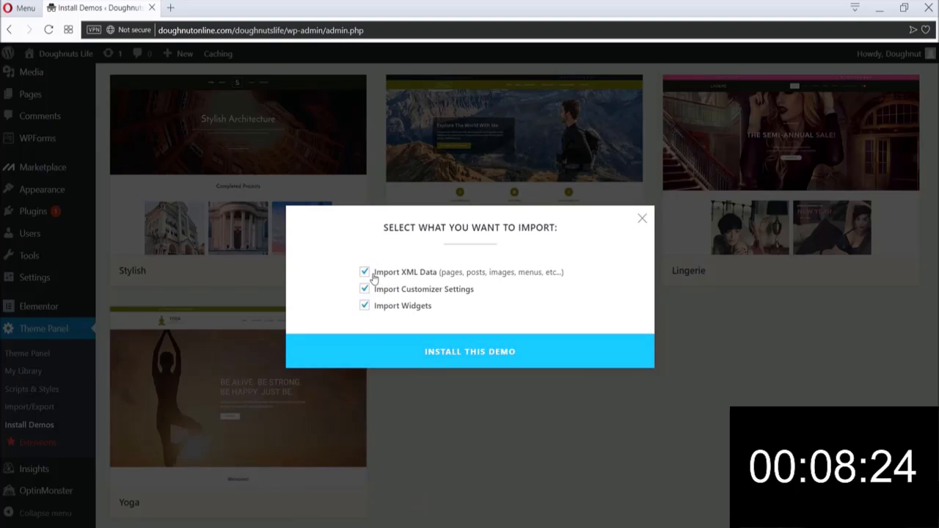
click(443, 356)
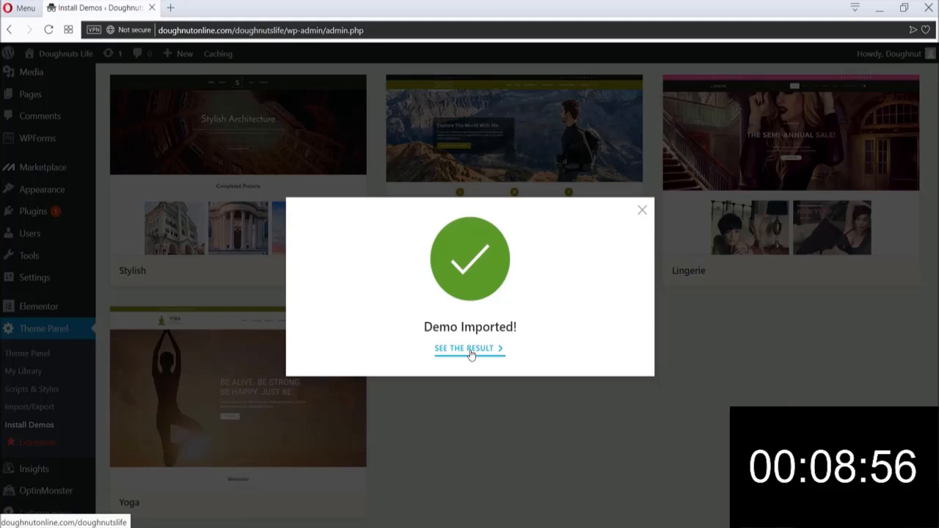
- Open the imported Travel site and examine its home page sections and the Adventure, Travel Tips and Miscellaneous menus
click(470, 350)
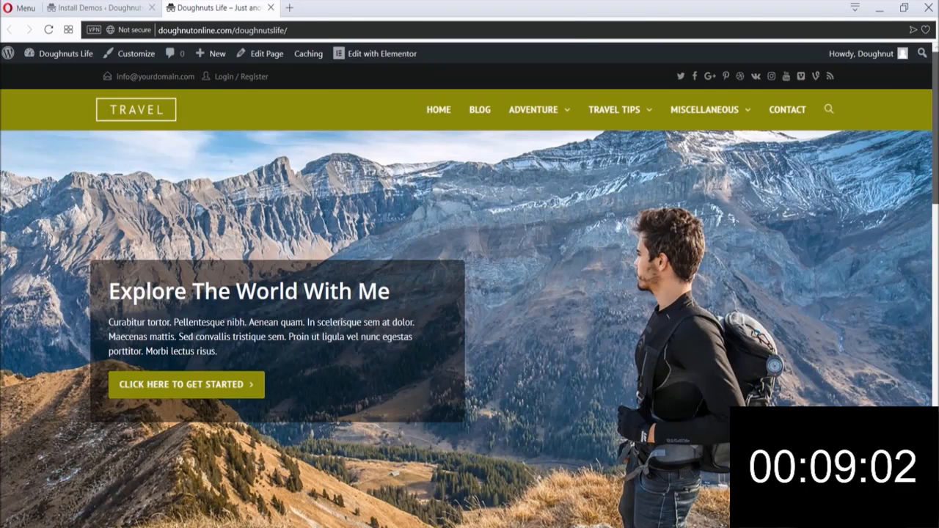
scroll(470, 294, down, 5)
scroll(470, 293, down, 8)
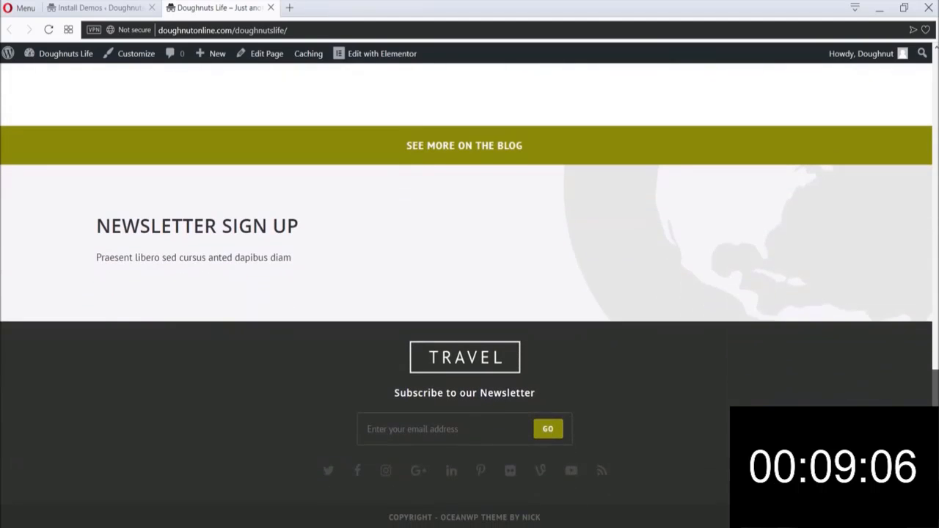
scroll(470, 294, up, 5)
scroll(470, 294, up, 4)
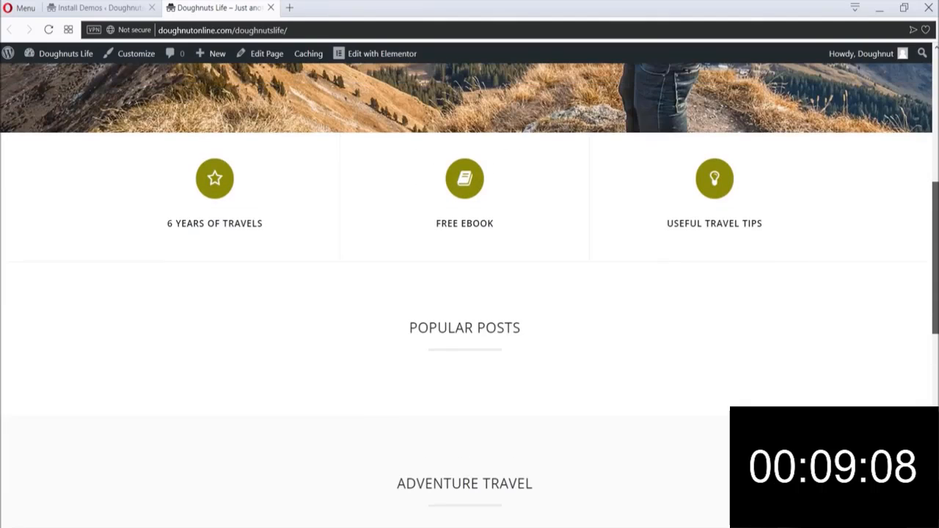
scroll(470, 294, up, 5)
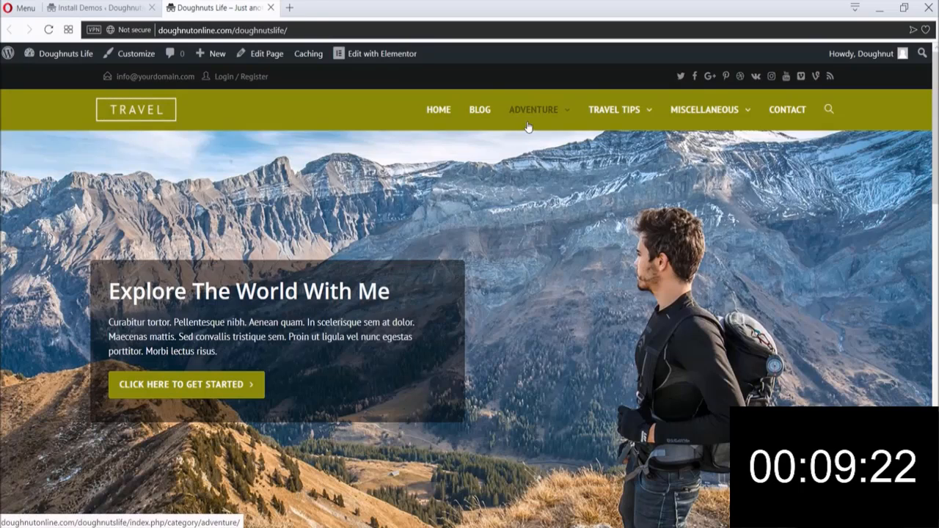
mouse_move(561, 118)
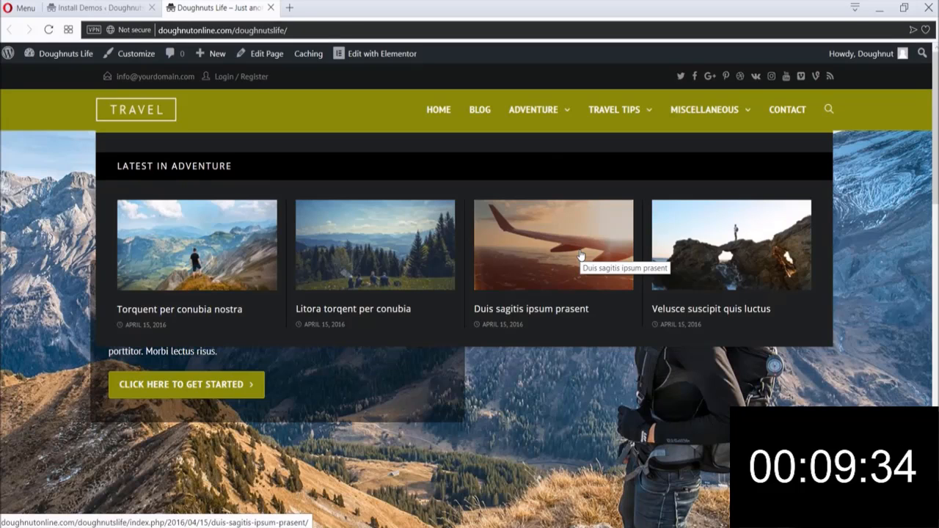
mouse_move(607, 122)
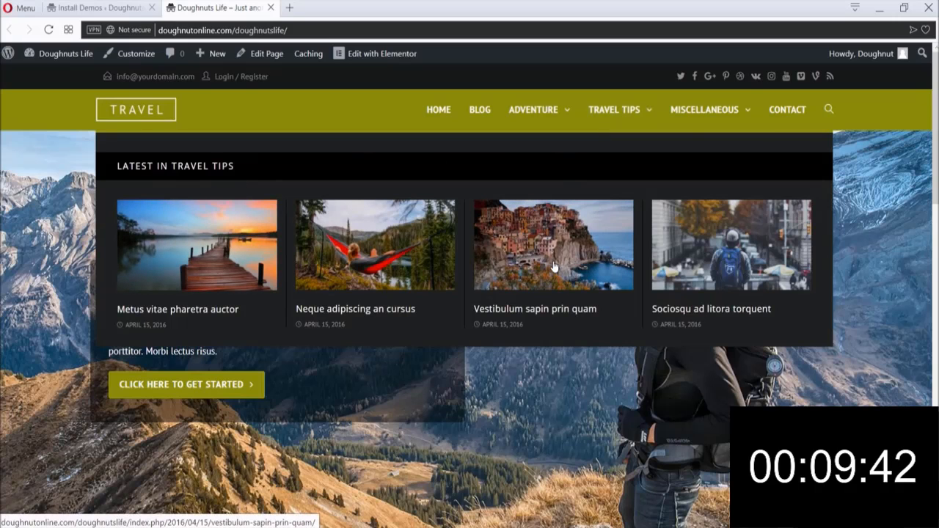
mouse_move(534, 109)
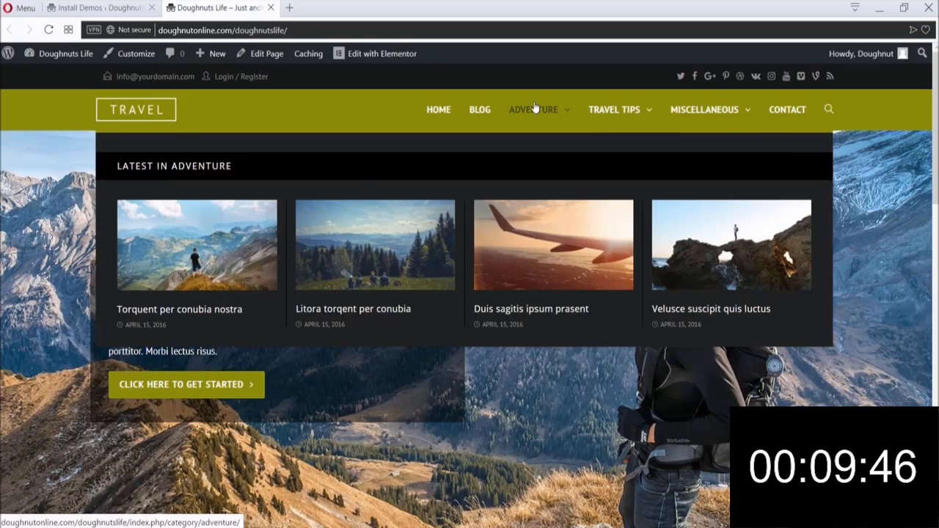
mouse_move(701, 117)
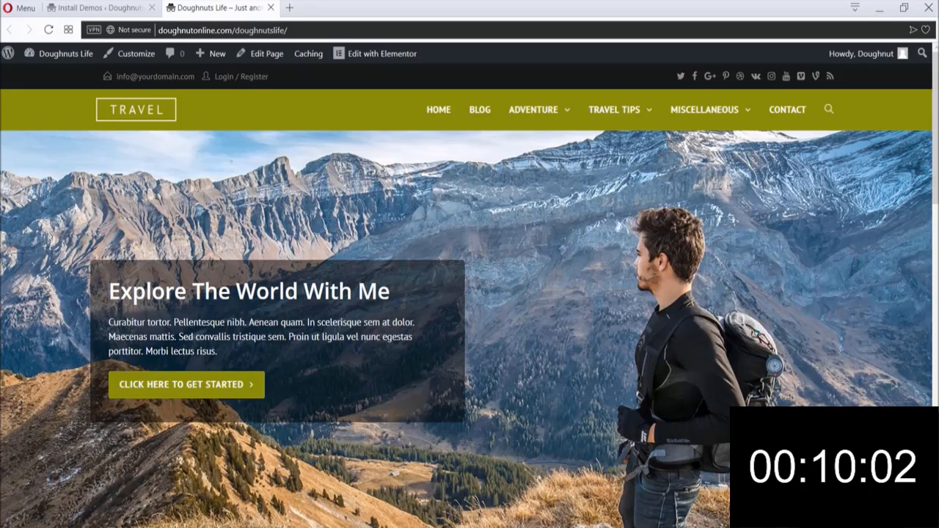
drag(931, 165, 922, 362)
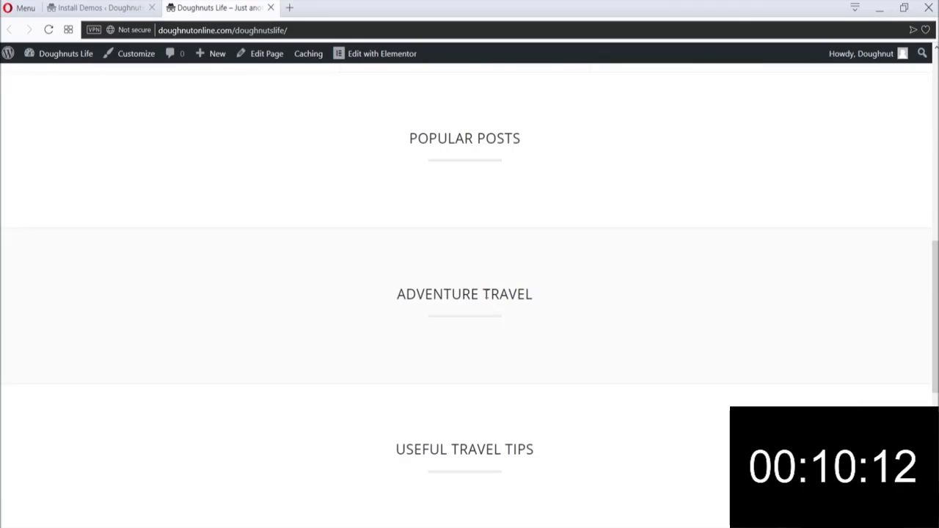
- Examine the home page's remaining sections, from Adventure Travel through the newsletter sign-up to the footer, and return to the header
scroll(932, 334, down, 3)
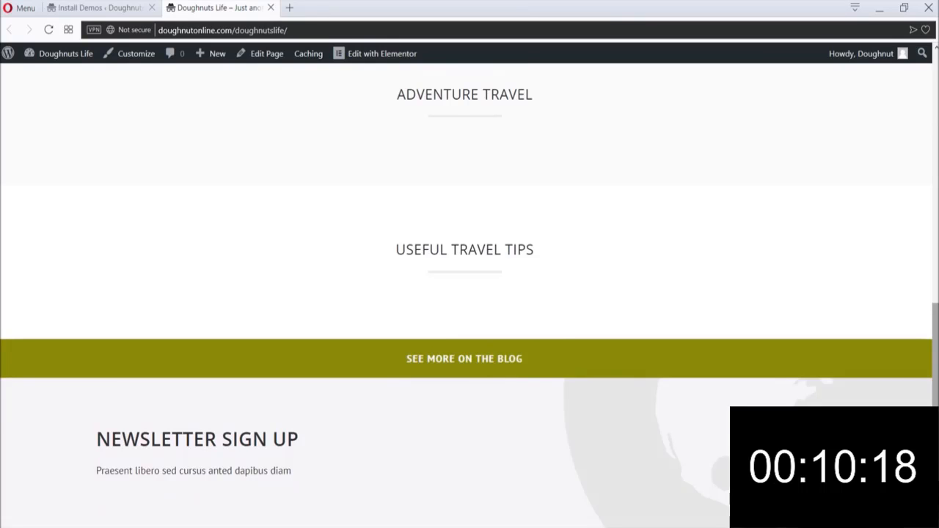
scroll(470, 293, down, 2)
scroll(222, 339, down, 1)
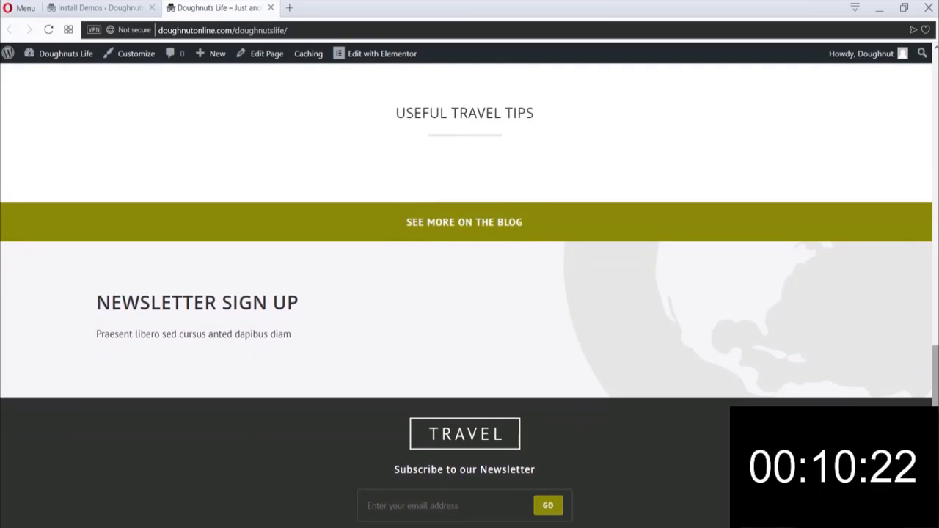
scroll(470, 293, down, 2)
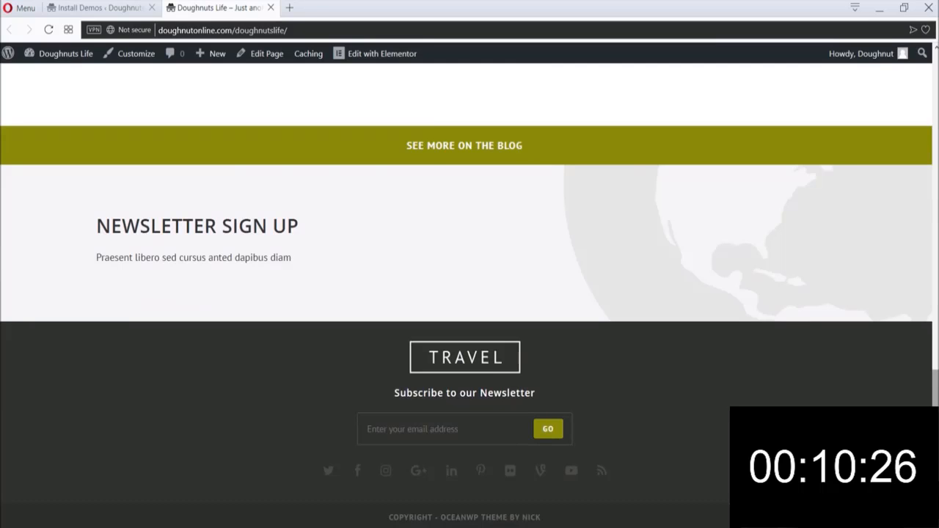
scroll(470, 293, up, 5)
scroll(470, 293, up, 15)
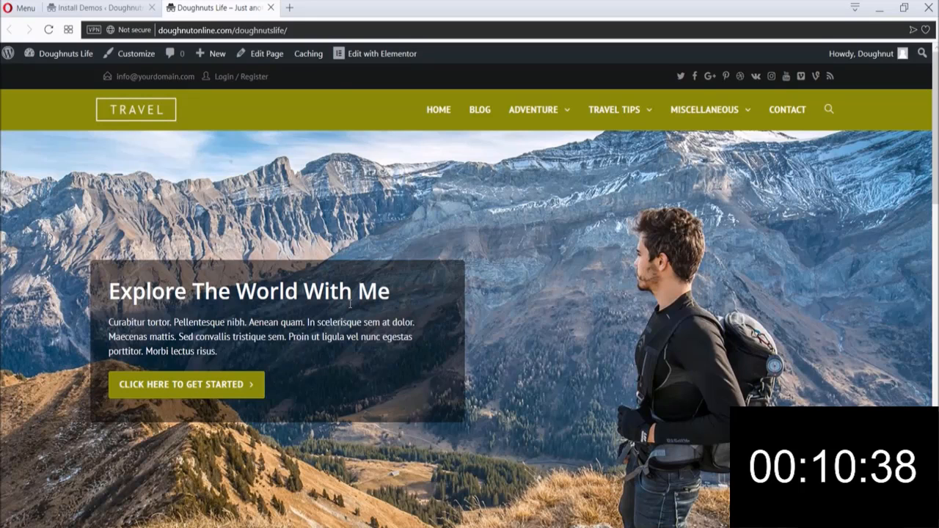
- Return to the site's dashboard and open the theme Customizer's general header settings
mouse_move(55, 58)
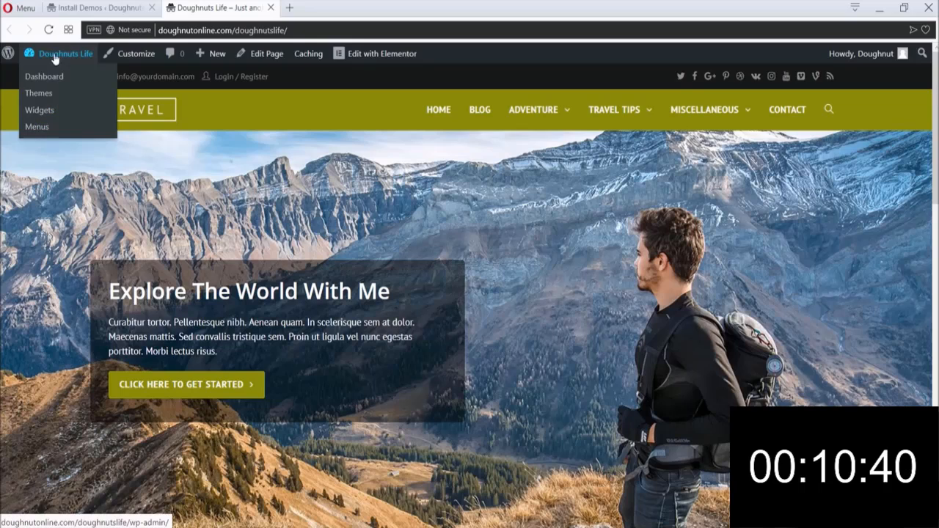
click(51, 78)
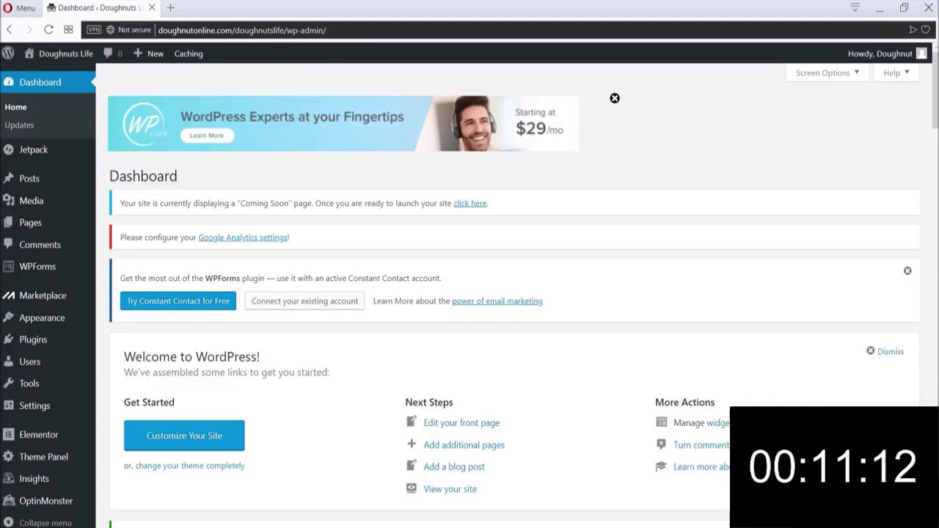
mouse_move(42, 318)
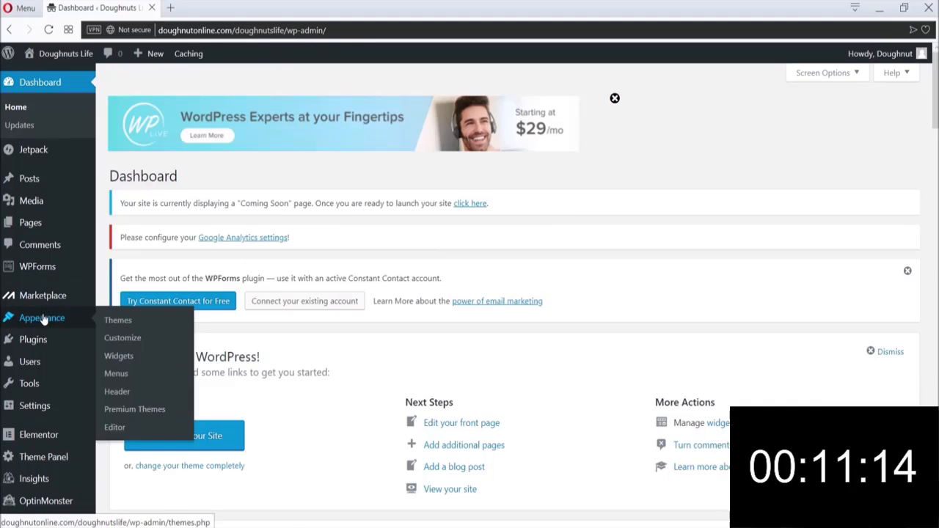
click(136, 343)
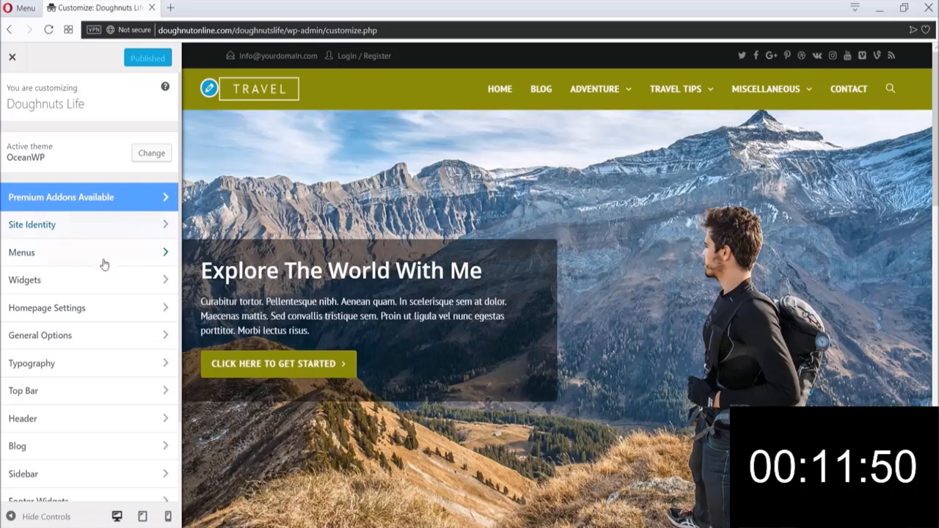
click(62, 425)
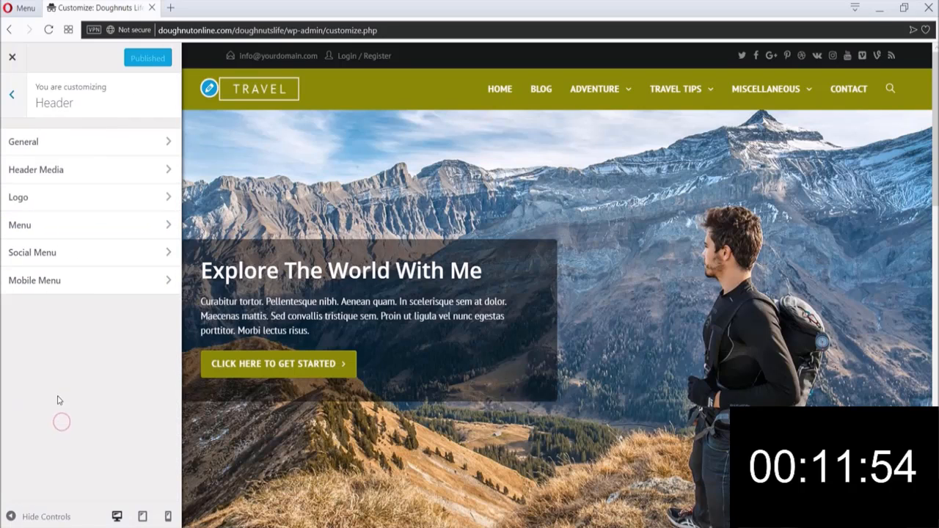
click(136, 147)
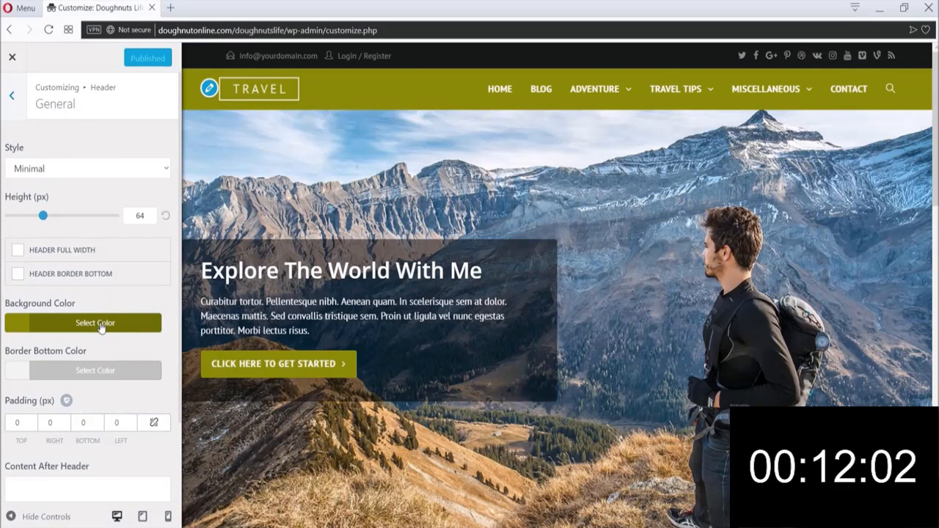
- Set the header's background color to #2891bf, copying the primary color code from creds.txt in Notepad
click(21, 327)
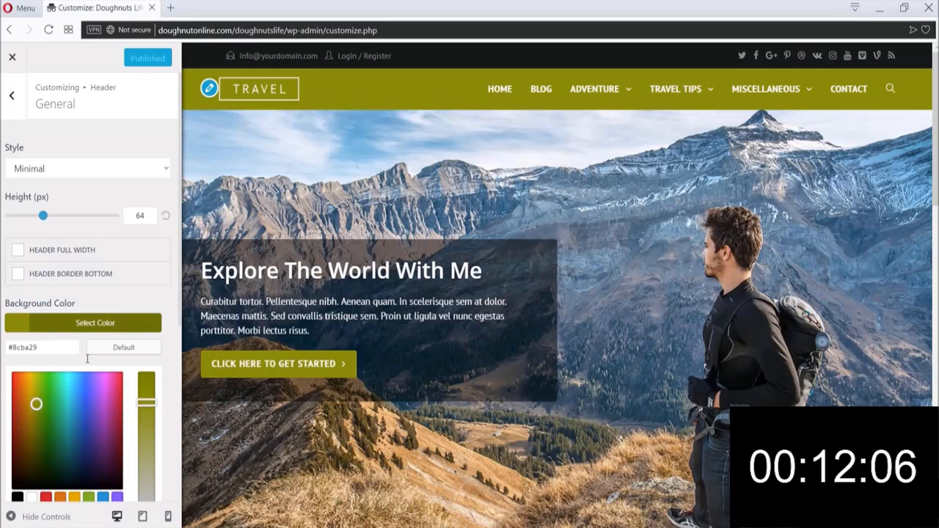
key(alt+Tab)
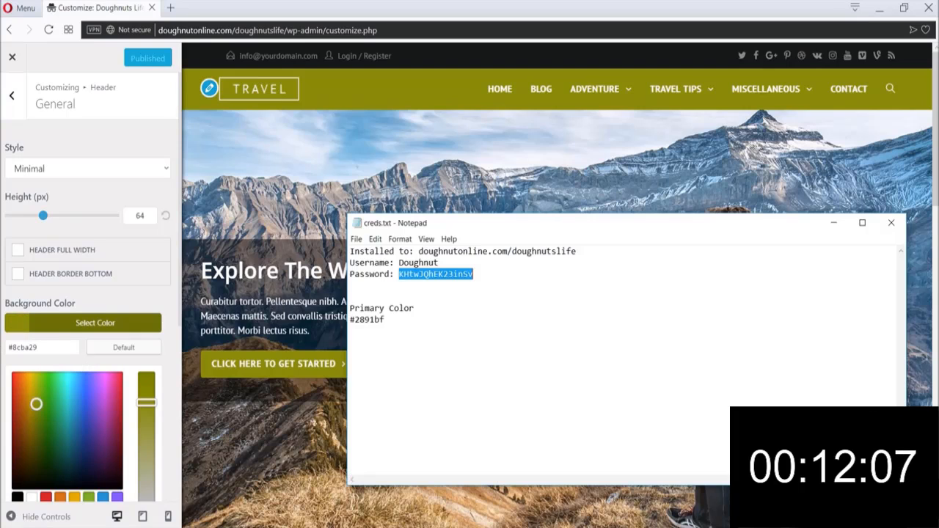
double_click(425, 326)
key(ctrl+c)
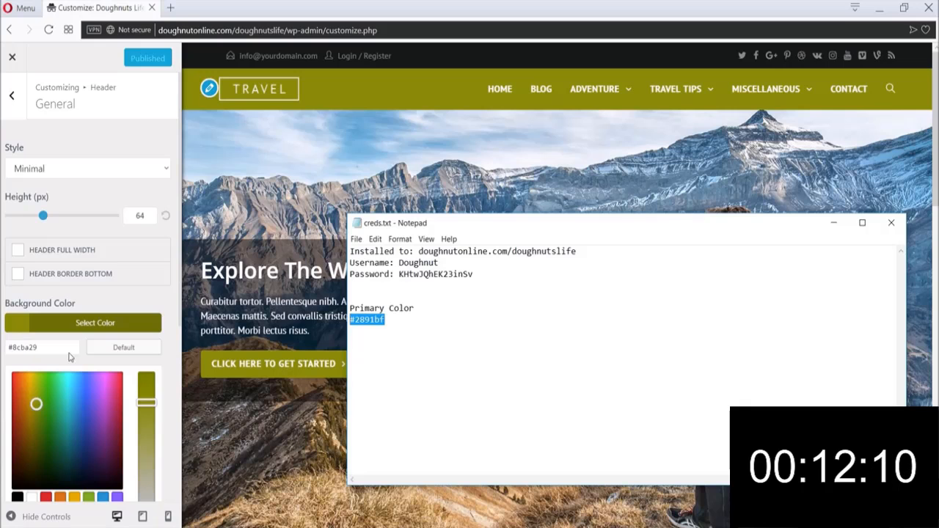
click(41, 343)
triple_click(43, 342)
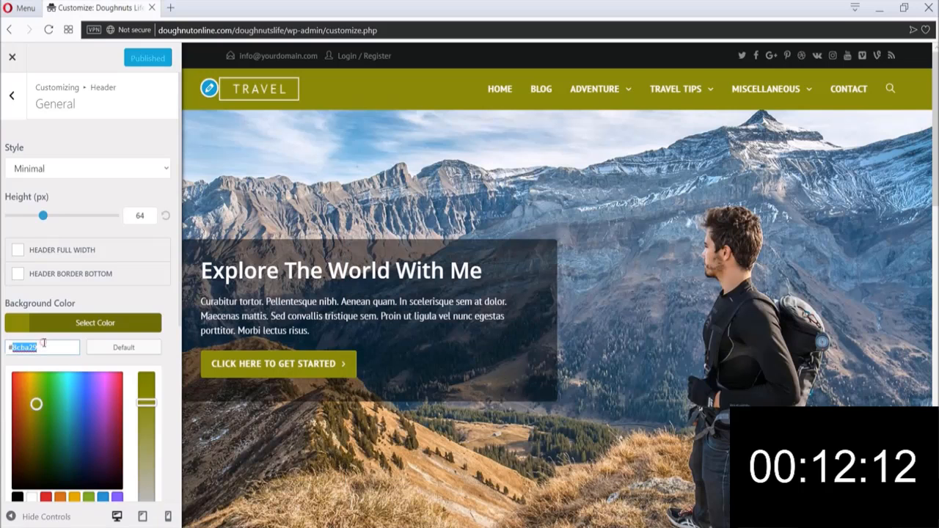
key(ctrl+v)
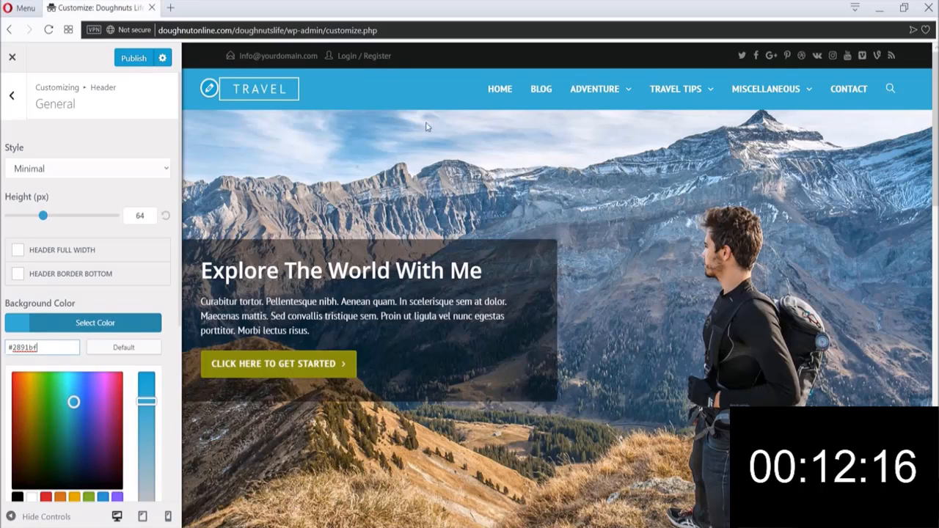
- Close the background color picker and publish the header change
click(141, 184)
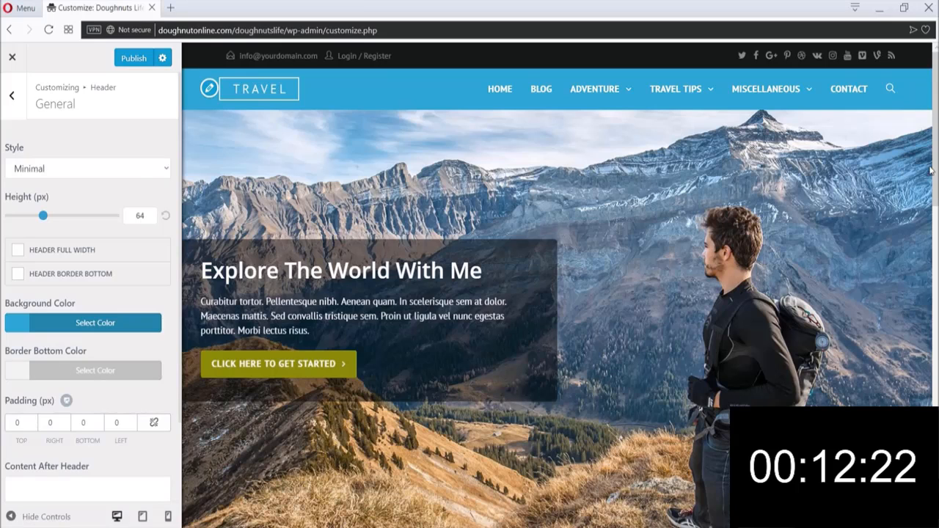
mouse_move(936, 163)
mouse_down()
mouse_move(936, 186)
mouse_move(937, 161)
mouse_up()
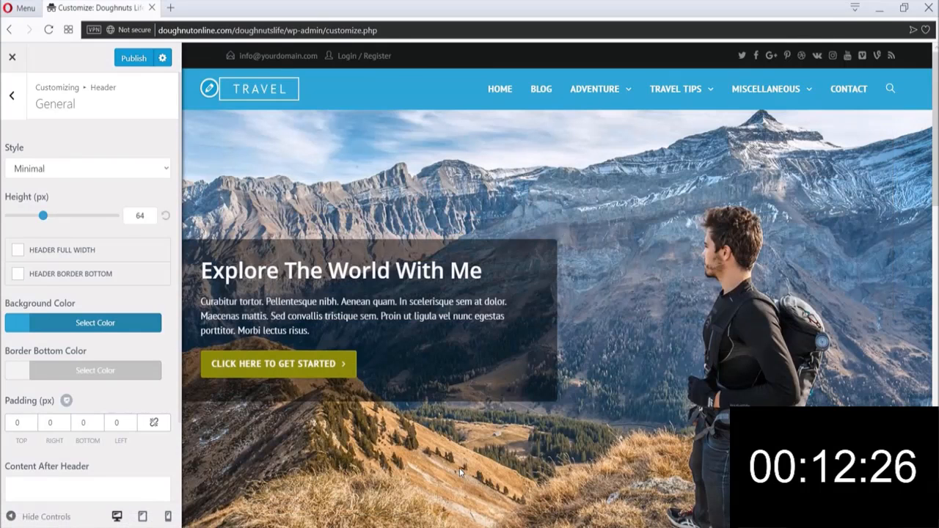
click(126, 63)
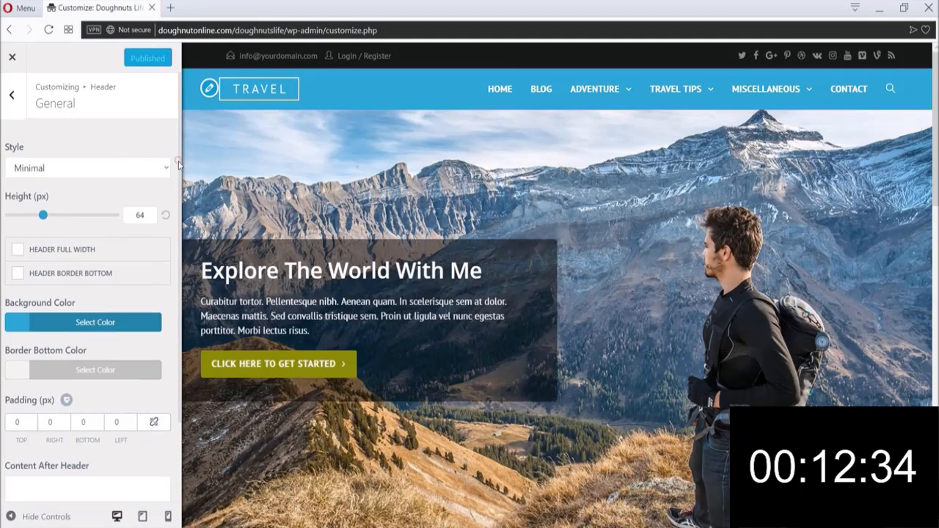
- Review the remaining general header options, return to the main Customizer list and check the navigation dropdowns such as Travel Tips in the preview
scroll(178, 161, down, 3)
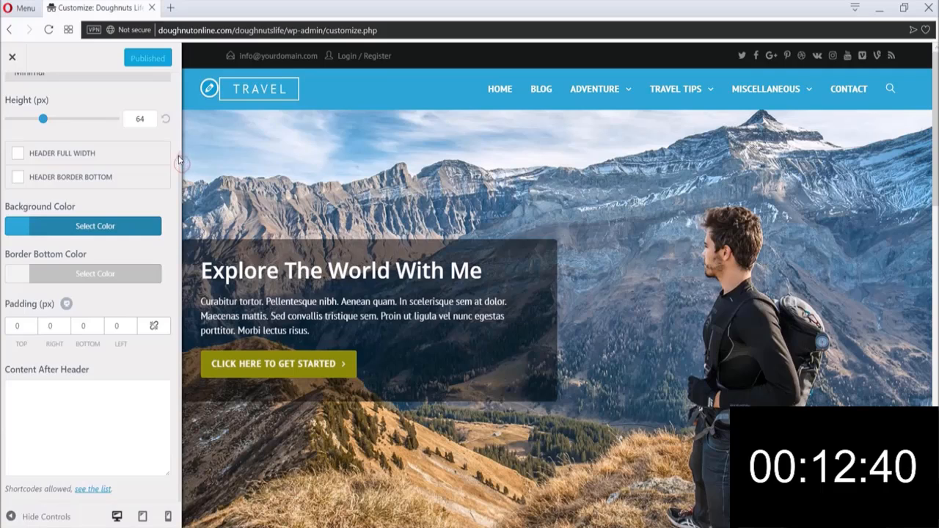
drag(179, 156, 184, 90)
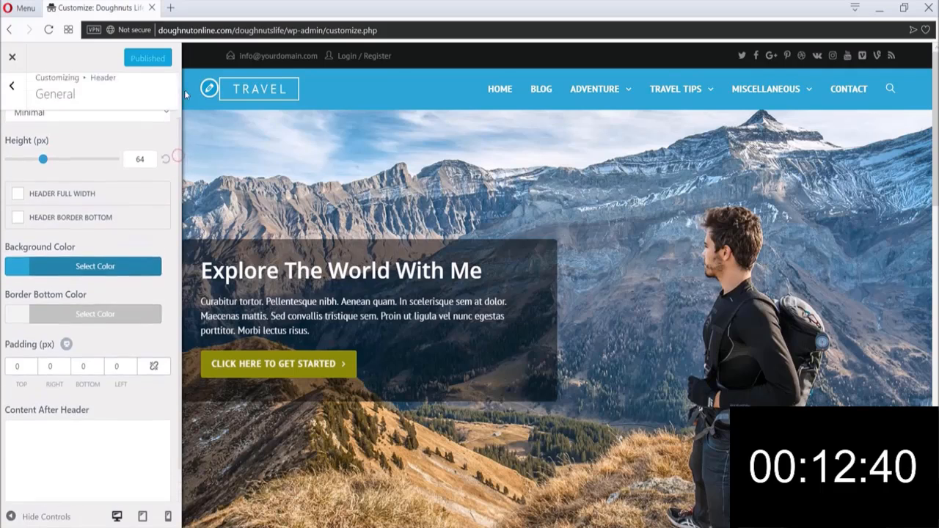
click(9, 110)
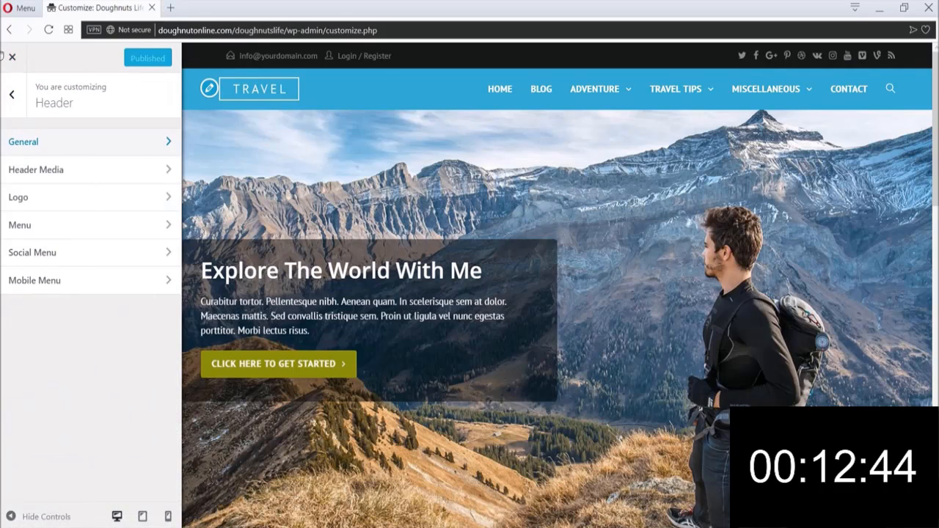
click(11, 94)
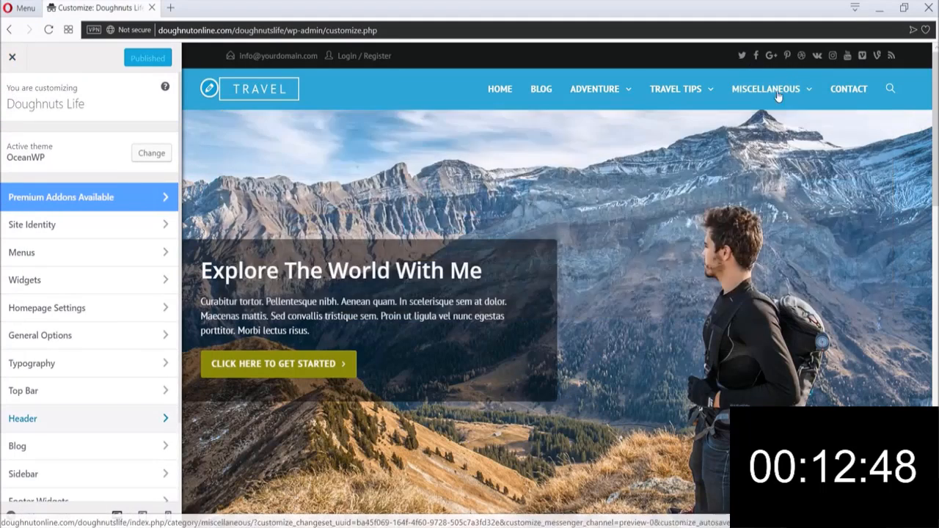
mouse_move(778, 102)
mouse_move(666, 95)
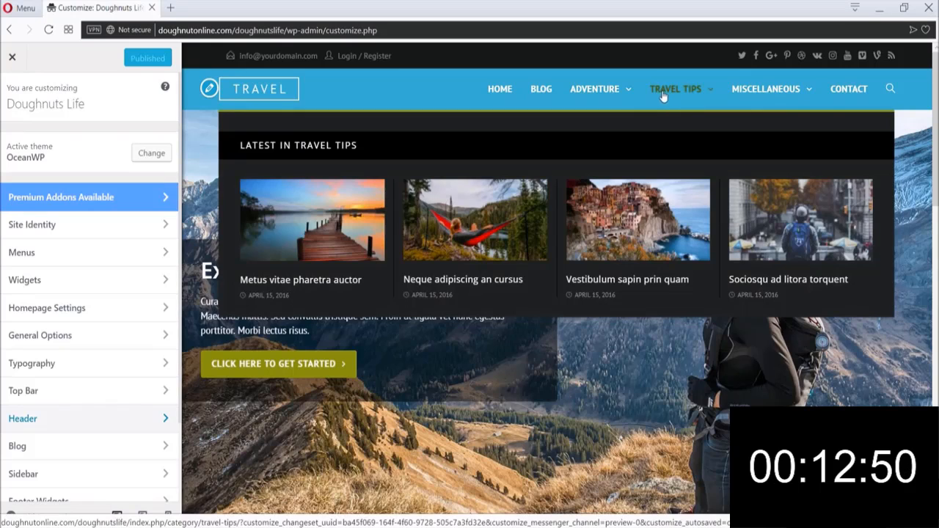
mouse_move(636, 97)
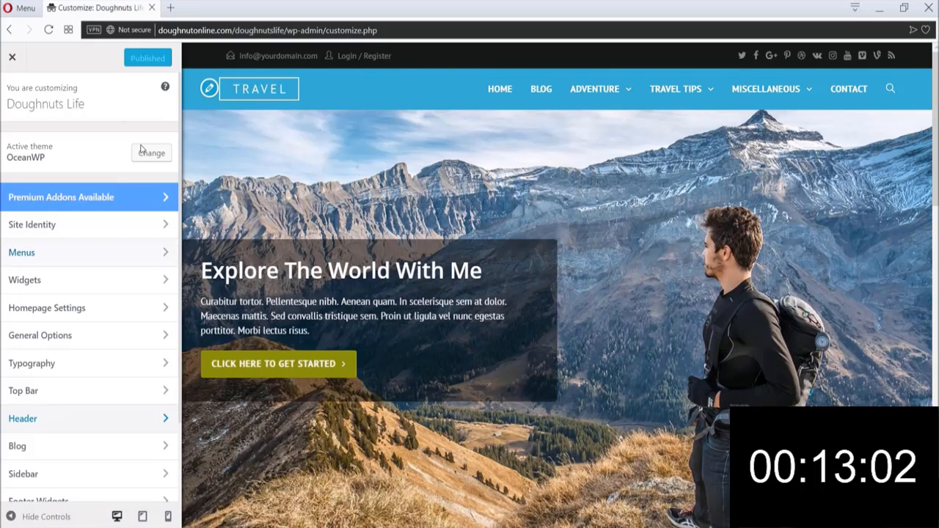
- Leave the Customizer and open the Choose Your Primary Color option from the OceanWP Theme Panel's Getting started section
click(14, 61)
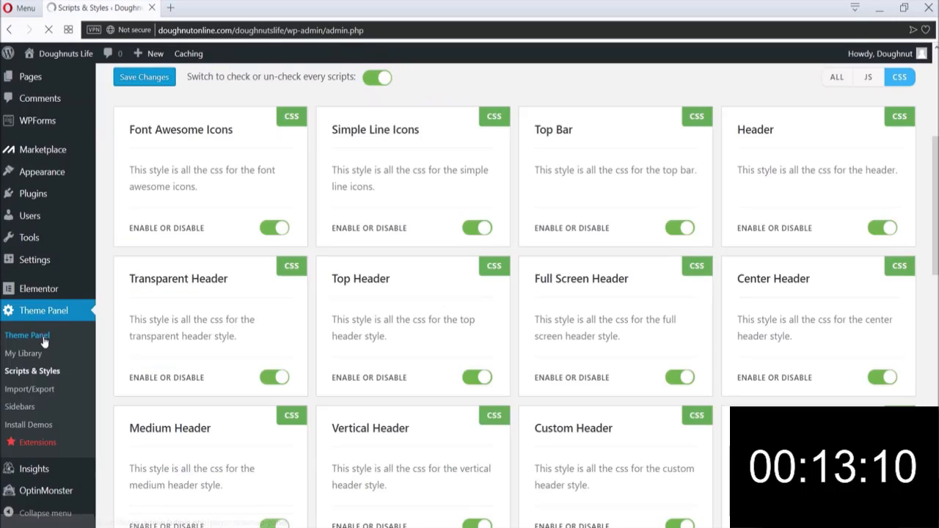
click(42, 336)
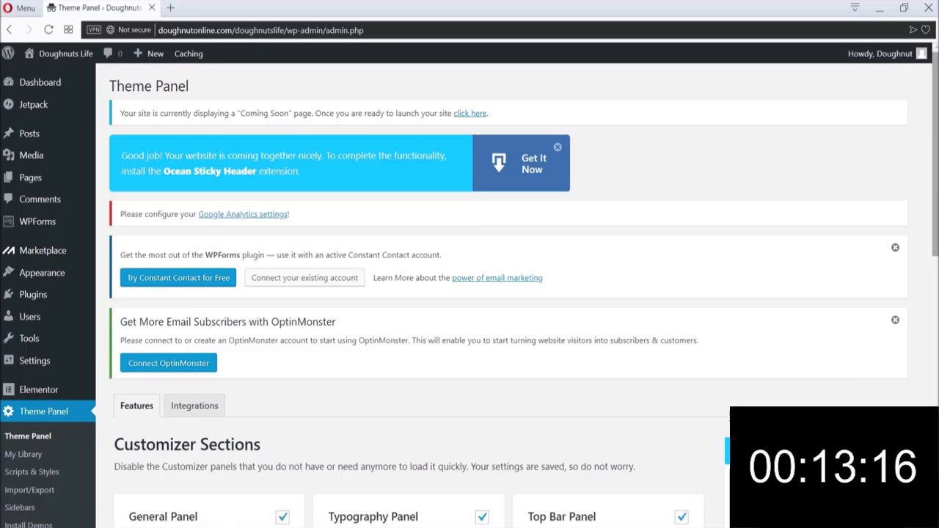
scroll(936, 394, down, 6)
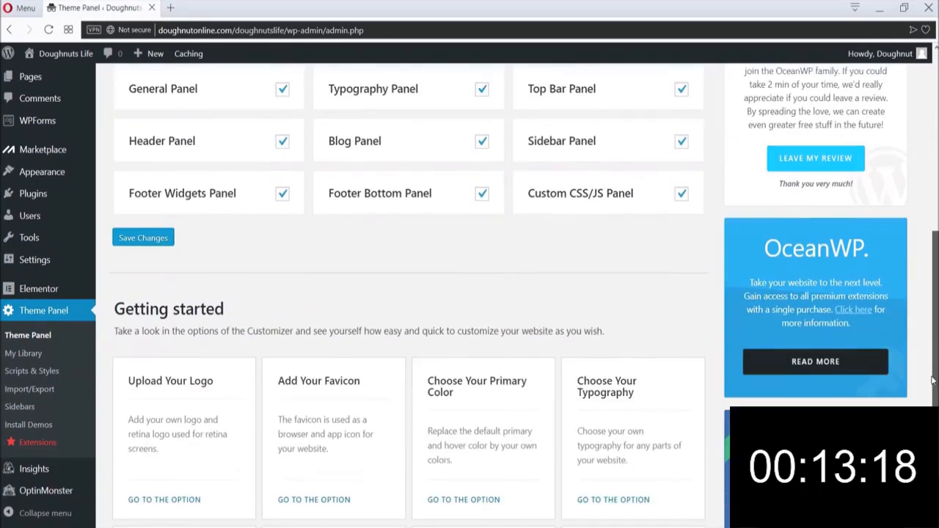
scroll(936, 395, down, 2)
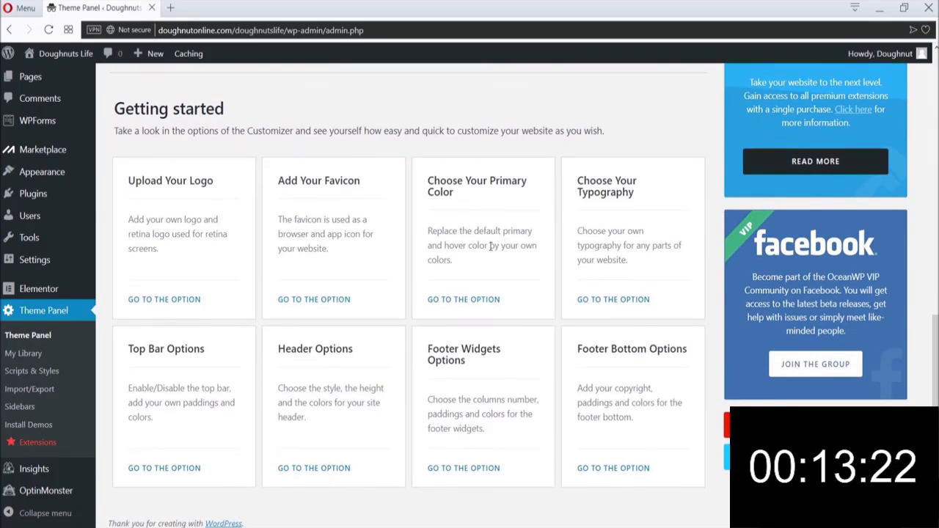
click(488, 306)
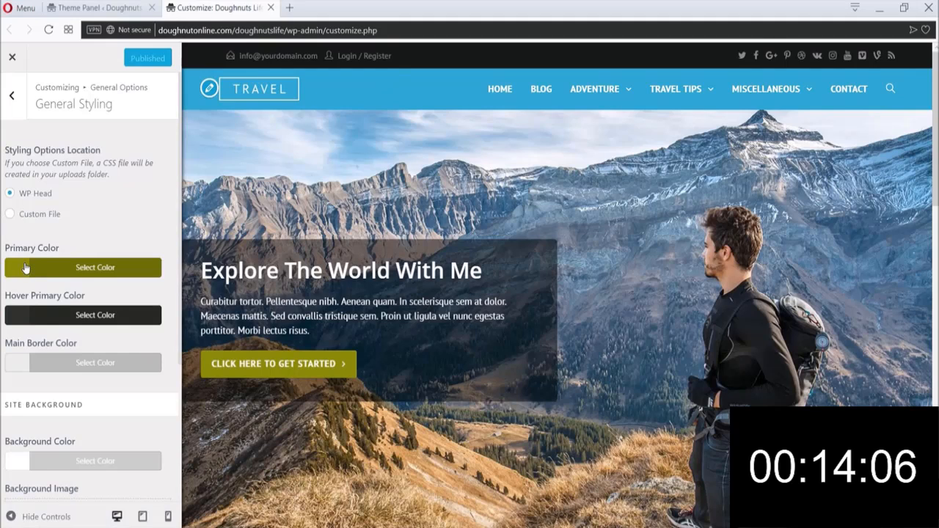
- Set the primary color in General Styling to the copied #2891bf
click(22, 270)
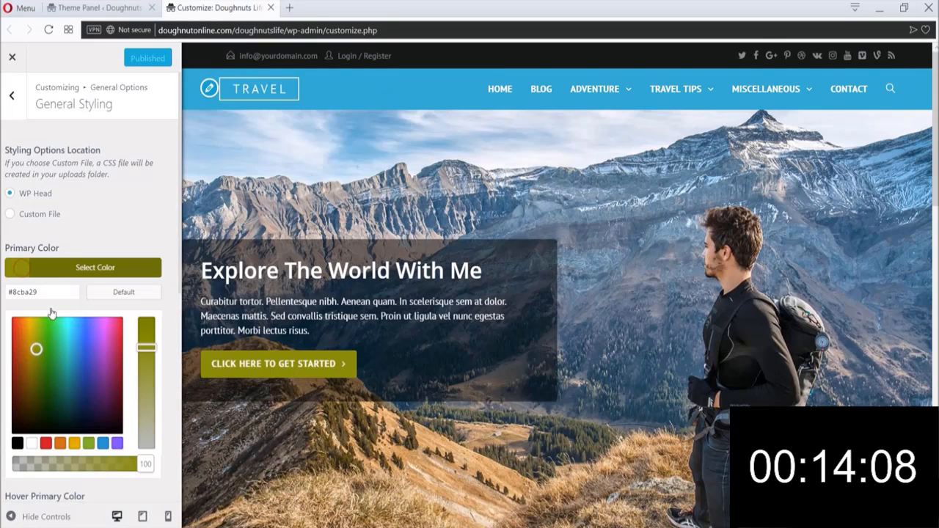
double_click(57, 291)
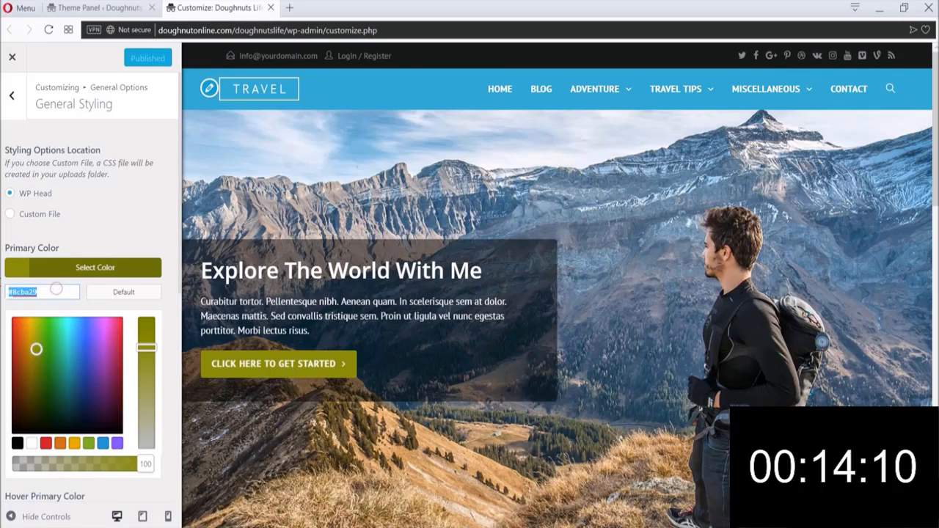
key(ctrl+v)
click(113, 201)
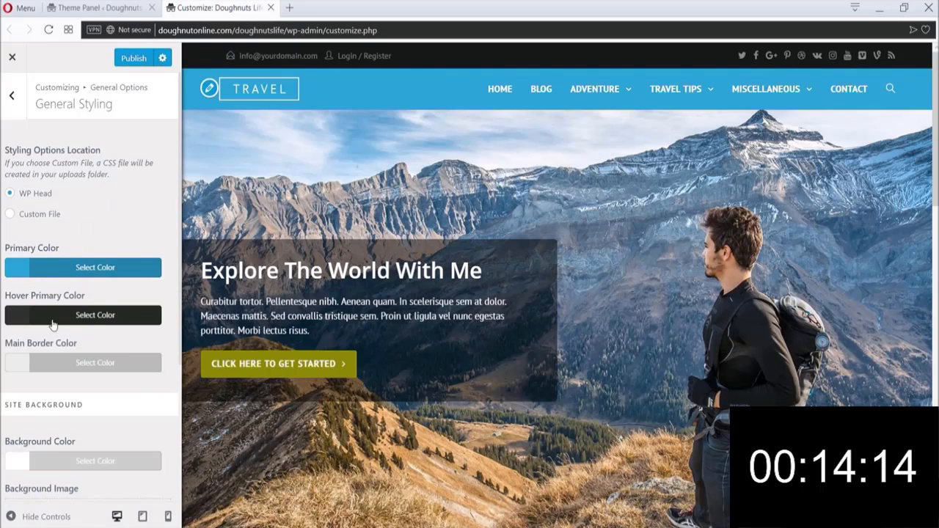
- Check the remaining site background and link color settings, and publish the primary color change
drag(139, 186, 88, 525)
click(108, 420)
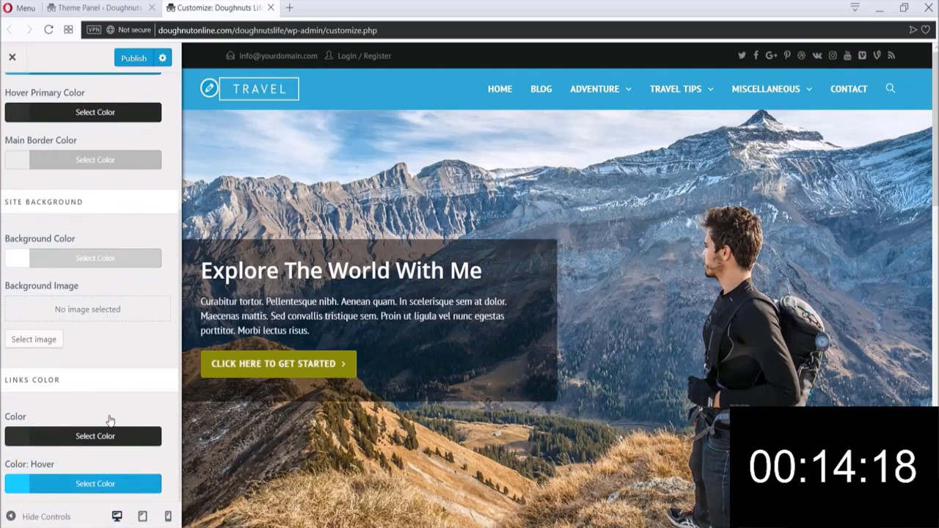
click(108, 406)
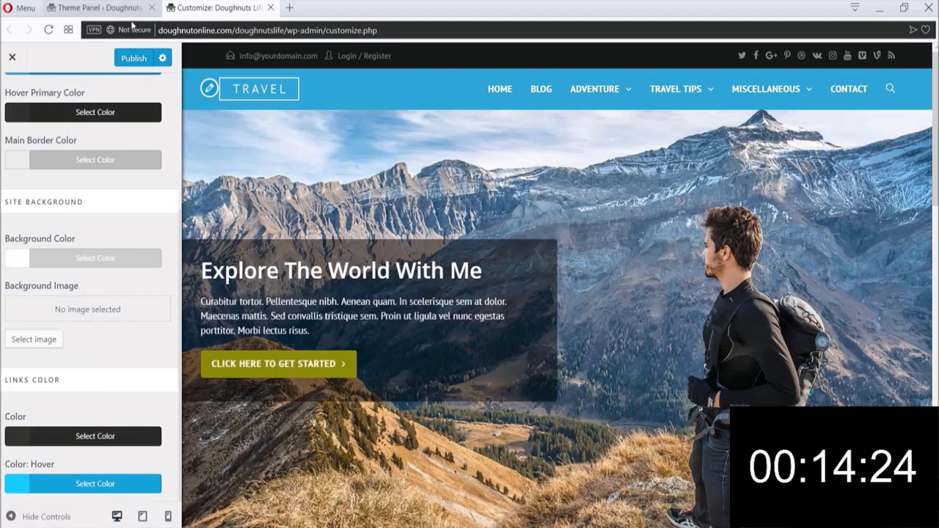
click(130, 59)
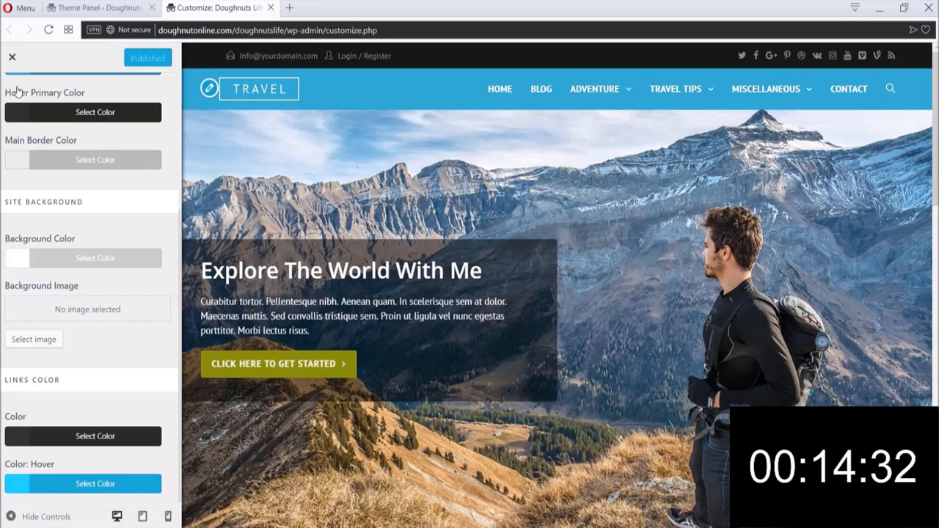
- Close the Customizer, visit the live site and check the Adventure dropdown and the home page's colors down to the footer
click(15, 63)
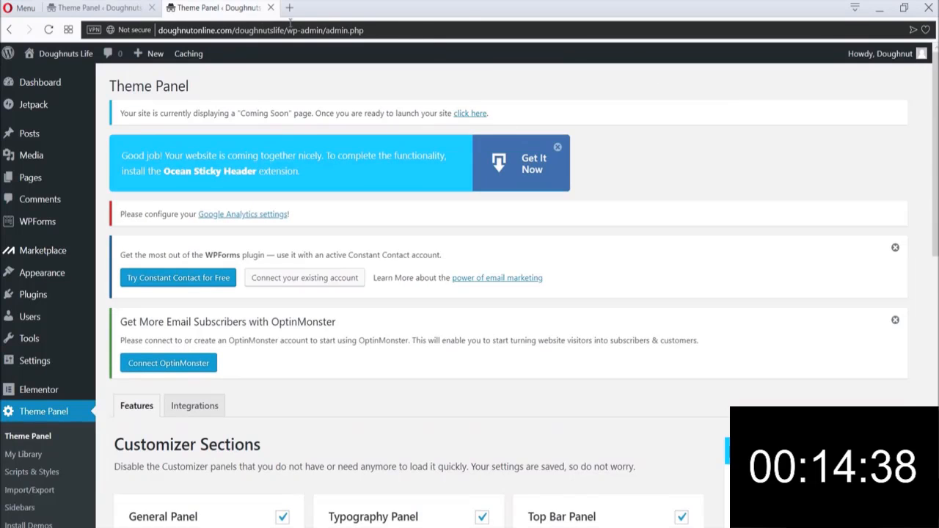
mouse_move(44, 58)
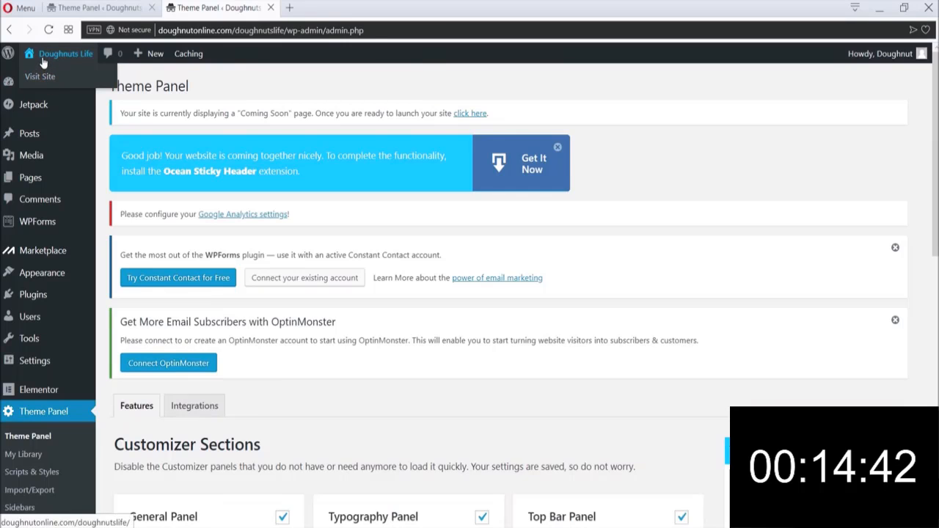
click(56, 83)
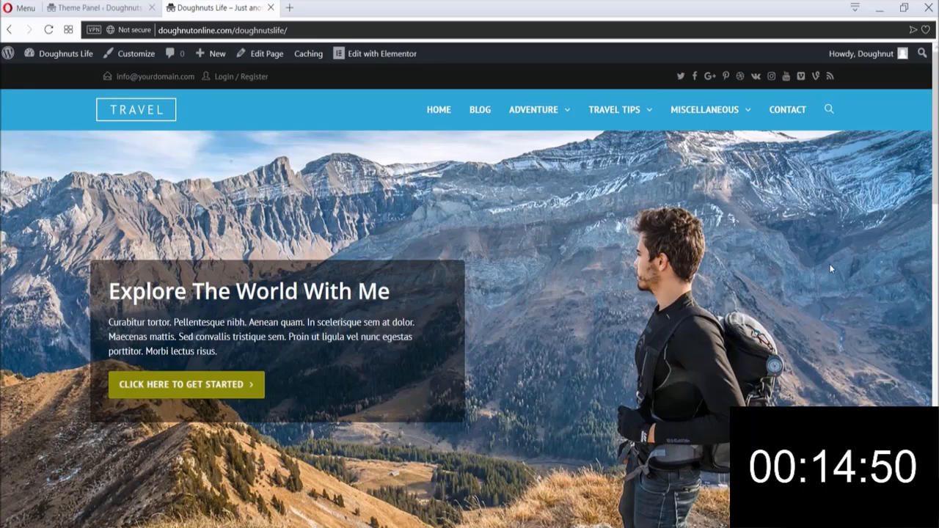
mouse_move(559, 116)
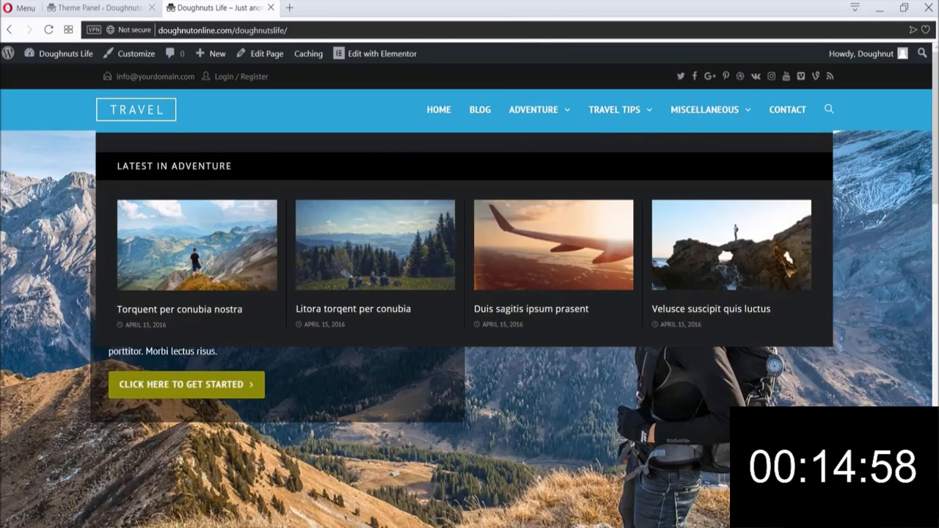
scroll(470, 294, down, 2)
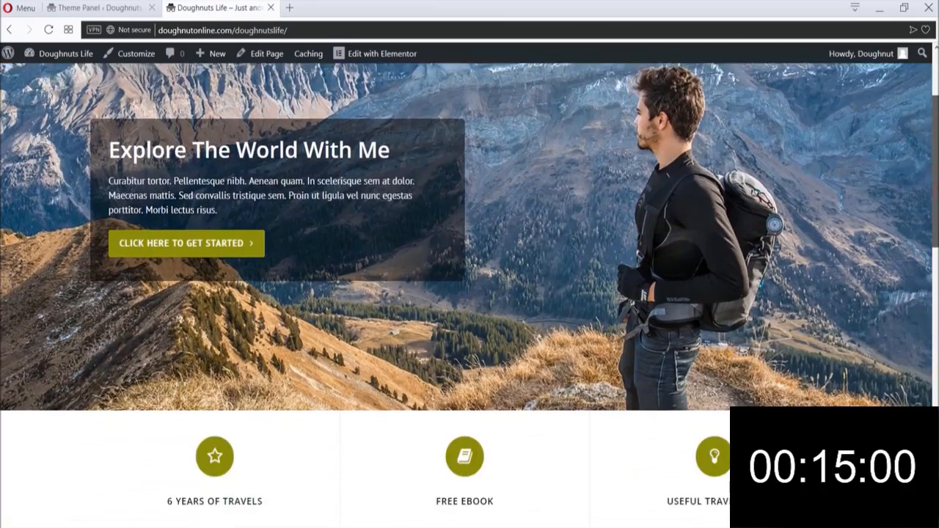
scroll(470, 294, down, 5)
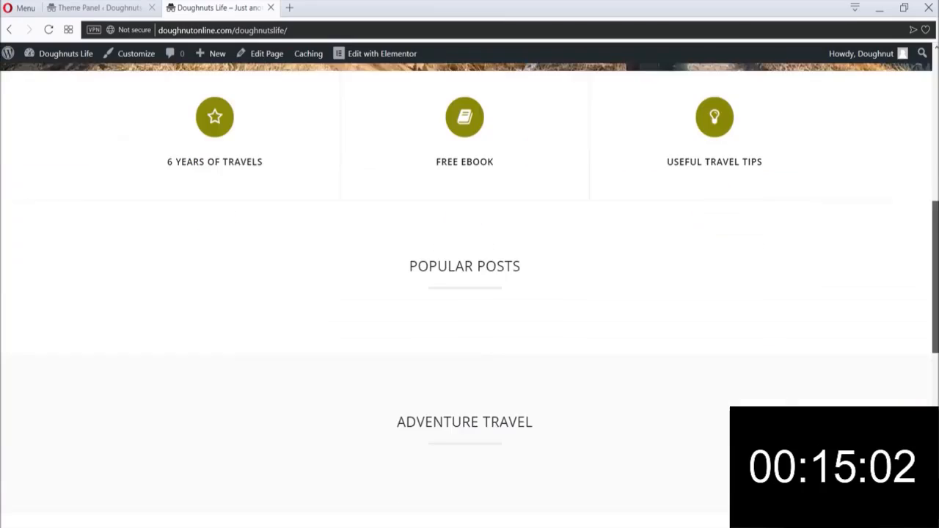
drag(935, 346, 932, 511)
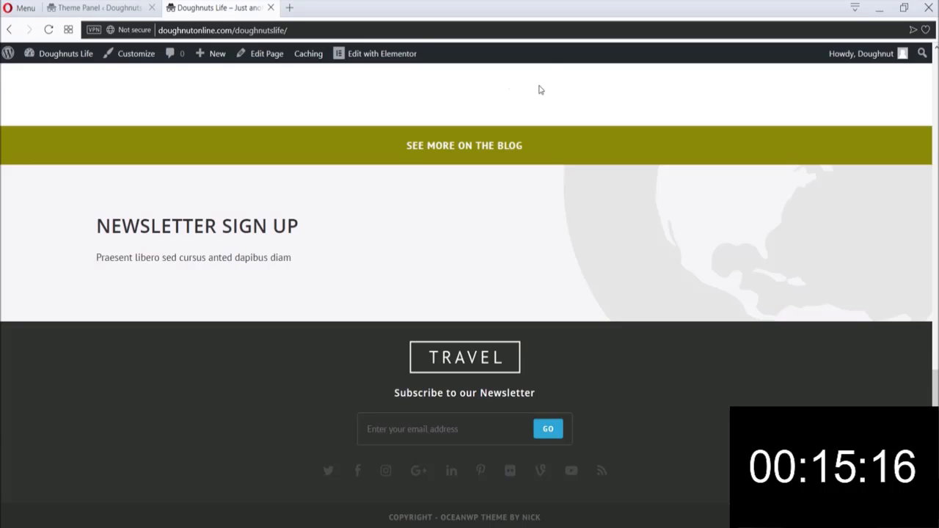
- Open the home page in Elementor, set the "Click here to get started" button's background color to #2891bf, and update the page
click(381, 61)
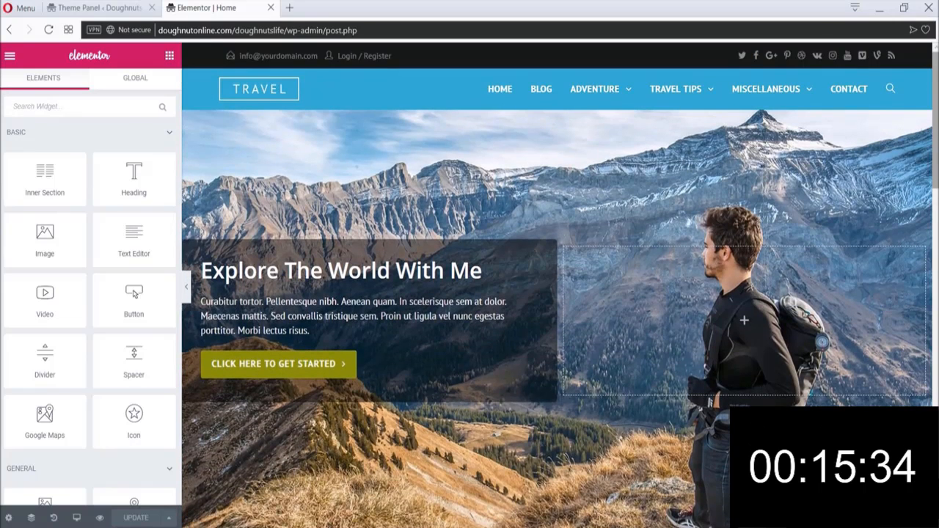
scroll(835, 191, down, 2)
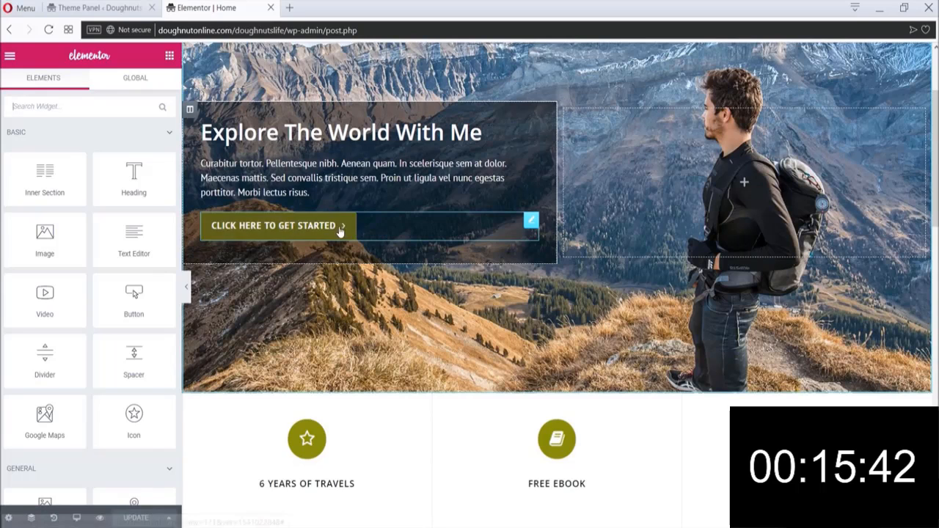
click(531, 223)
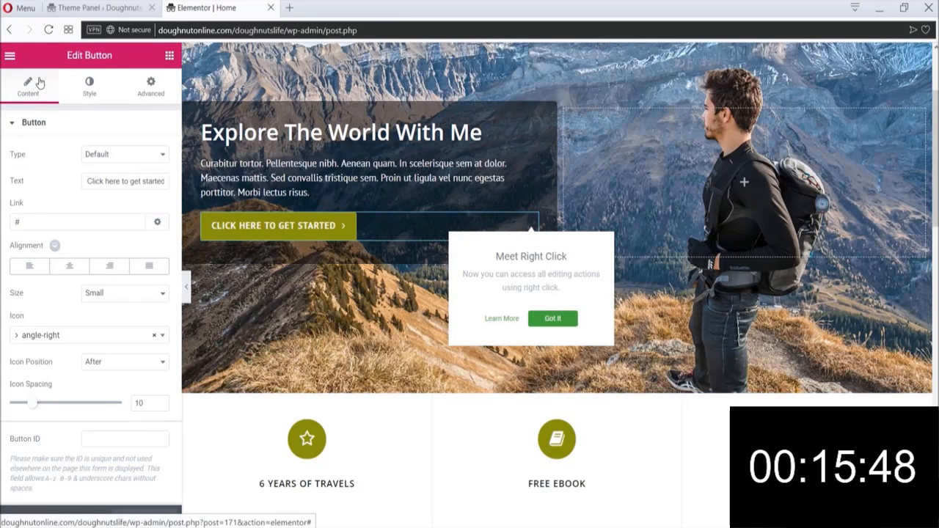
click(87, 96)
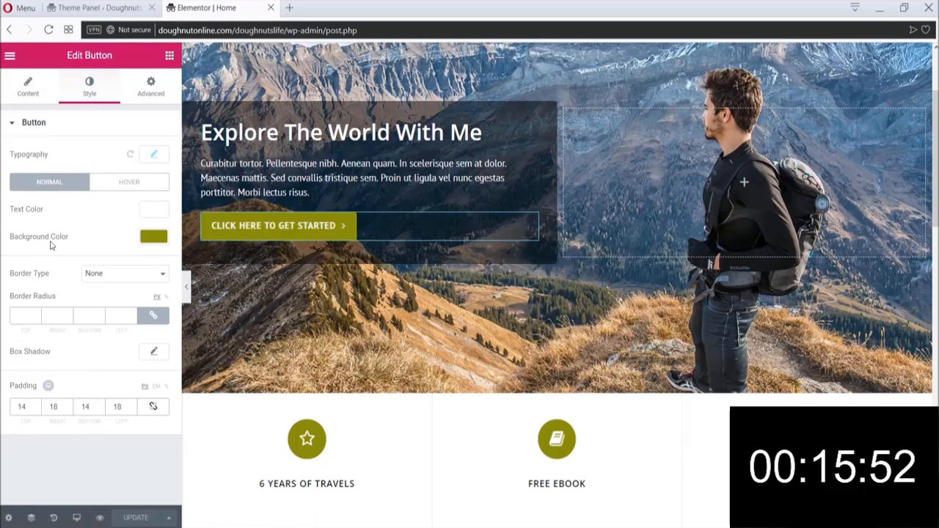
click(146, 237)
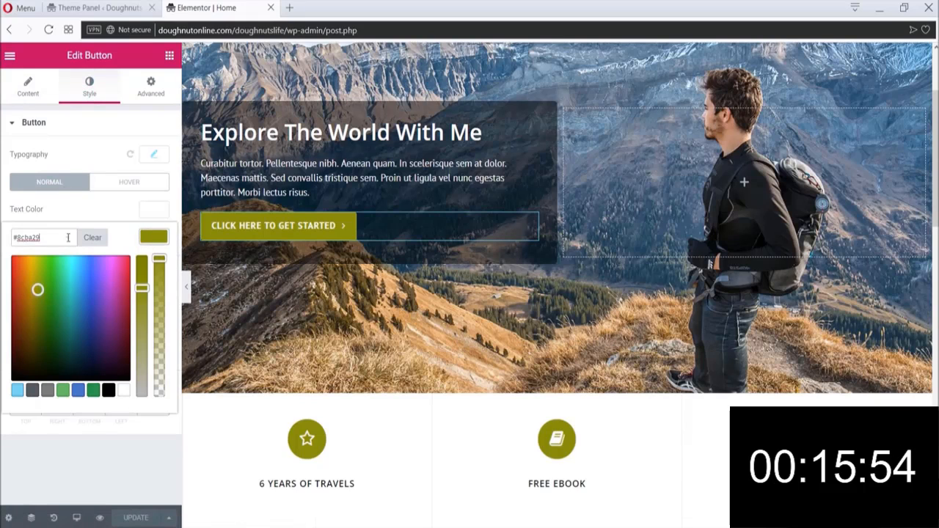
drag(67, 238, 2, 212)
text(#2891bf)
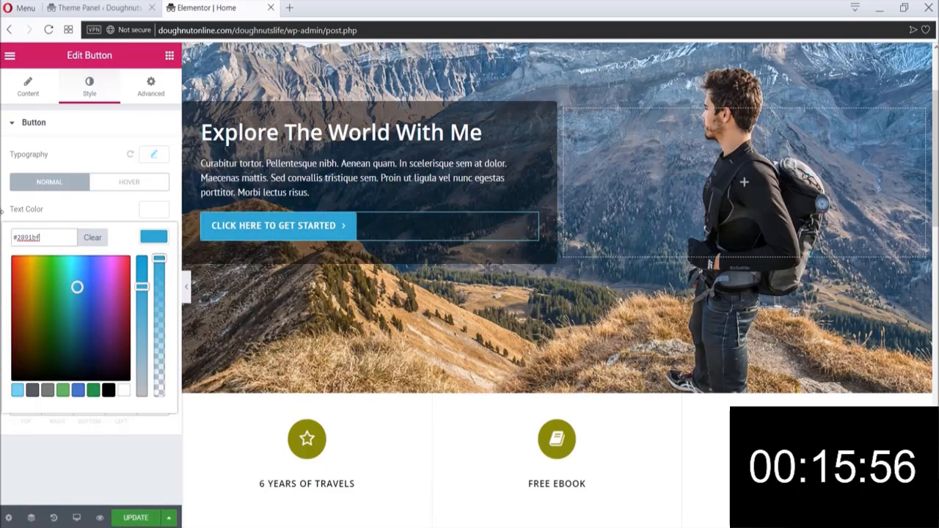
click(62, 210)
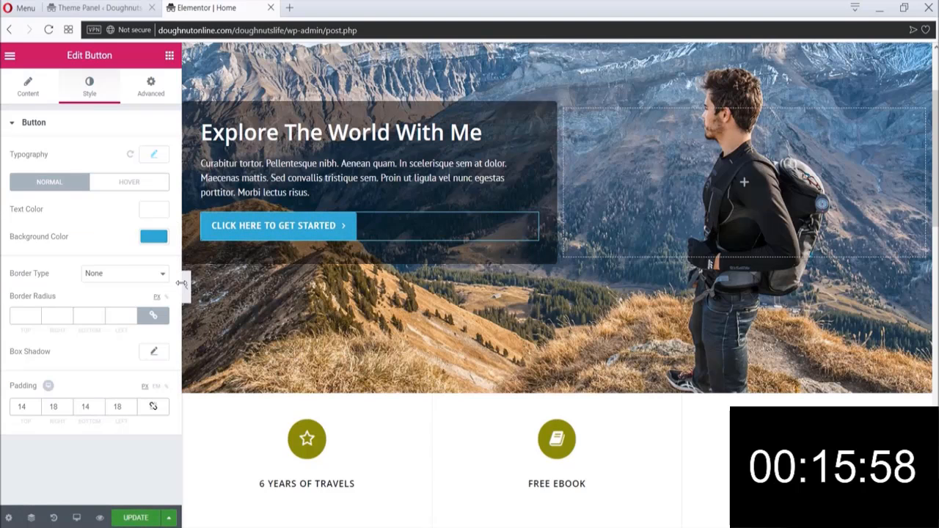
click(123, 519)
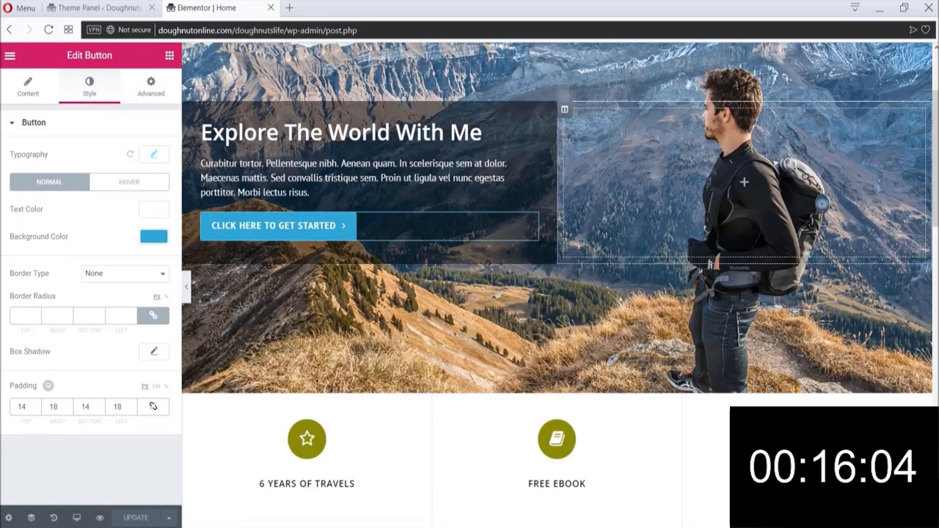
- Set the "6 years of travels" icon box's primary color to #2891bf and update the page
drag(936, 79, 928, 221)
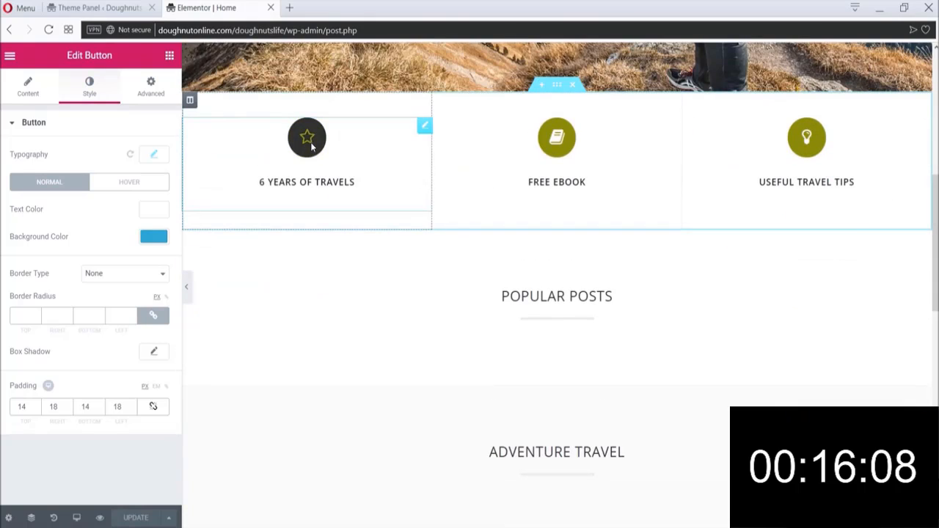
click(423, 126)
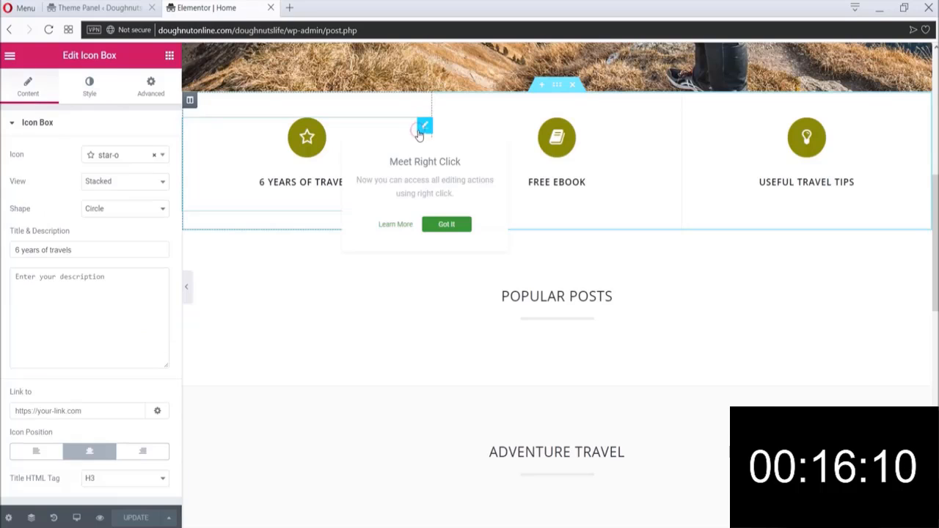
click(94, 90)
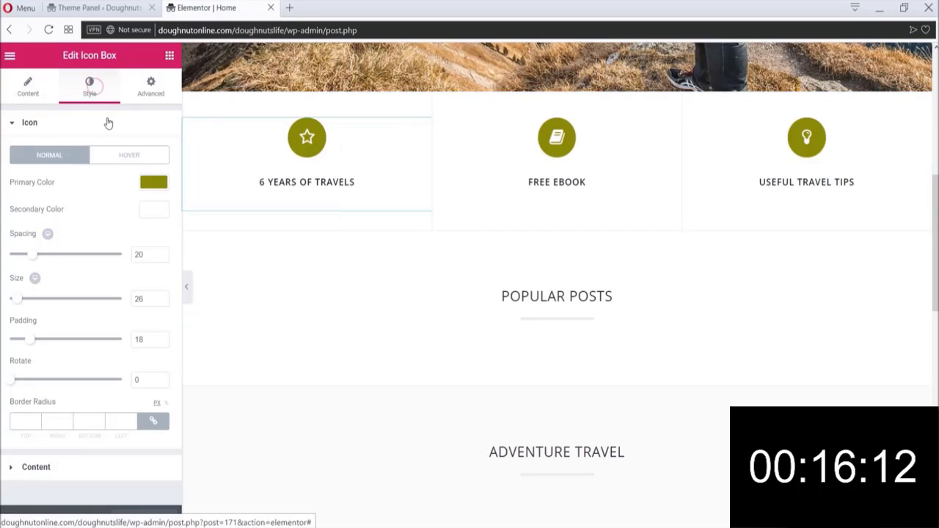
click(153, 184)
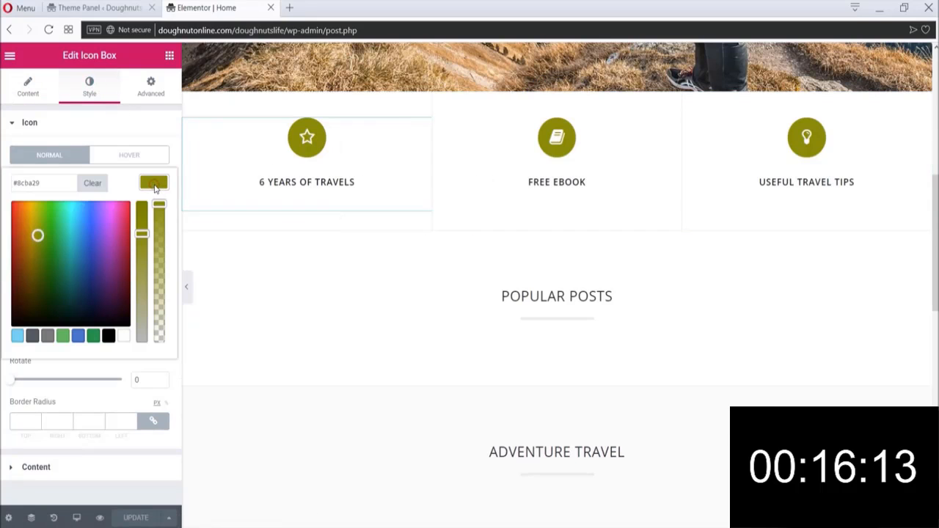
double_click(17, 184)
text(#2891bf)
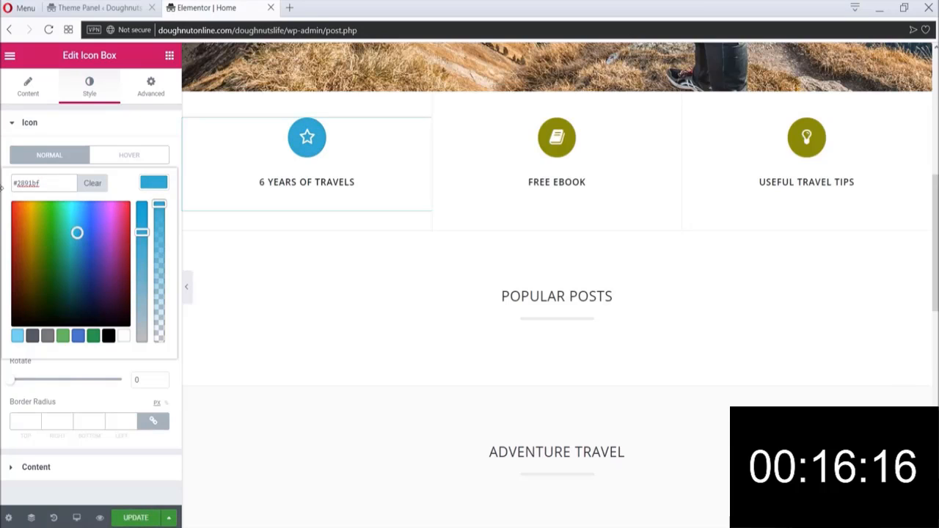
click(89, 122)
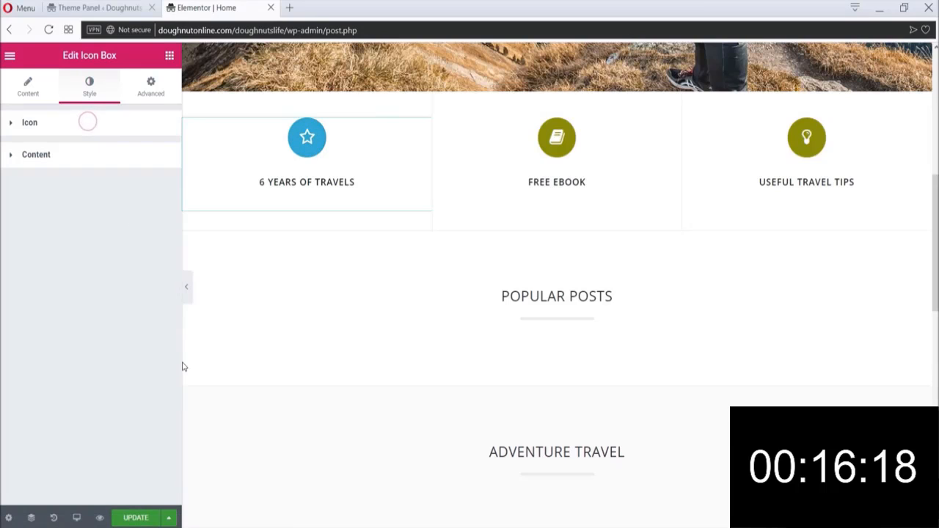
click(135, 519)
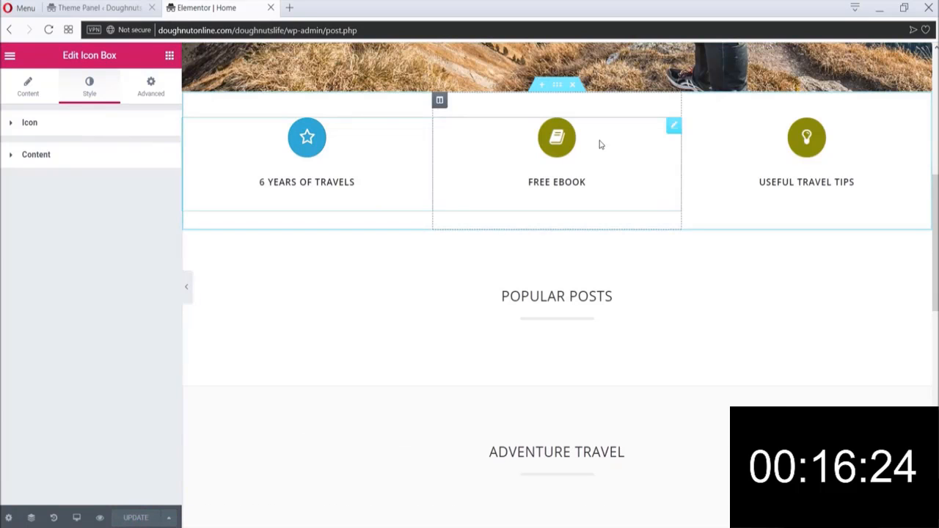
- Set the "Free Ebook" icon box's primary color to #2891bf and update the page
click(675, 126)
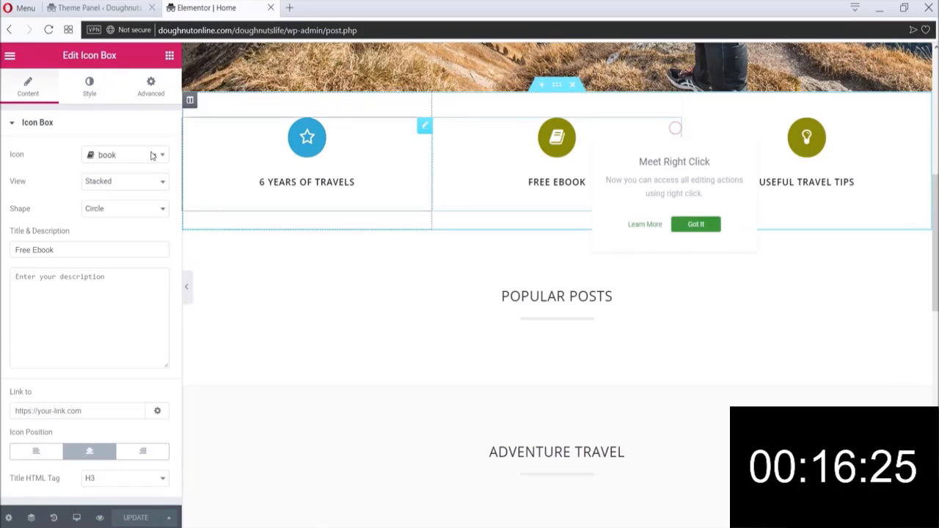
click(89, 86)
click(154, 183)
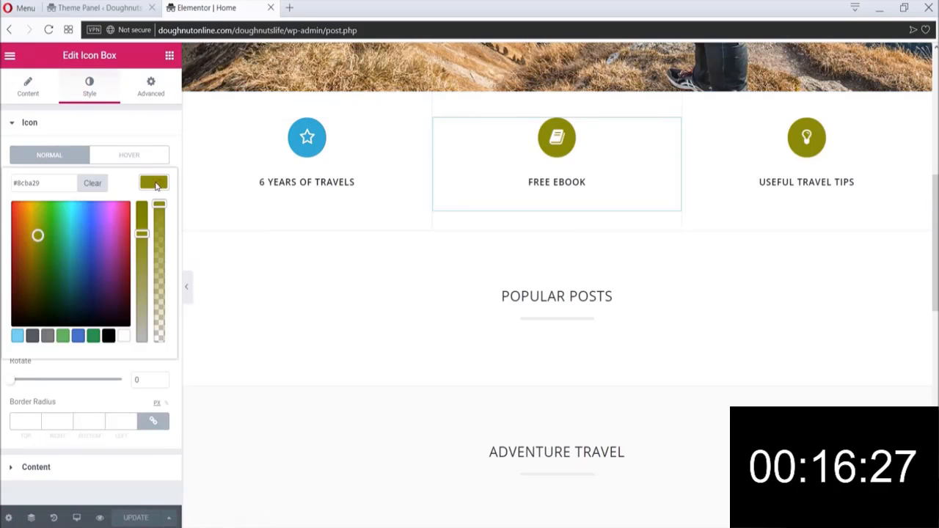
triple_click(46, 184)
text(#2891bf)
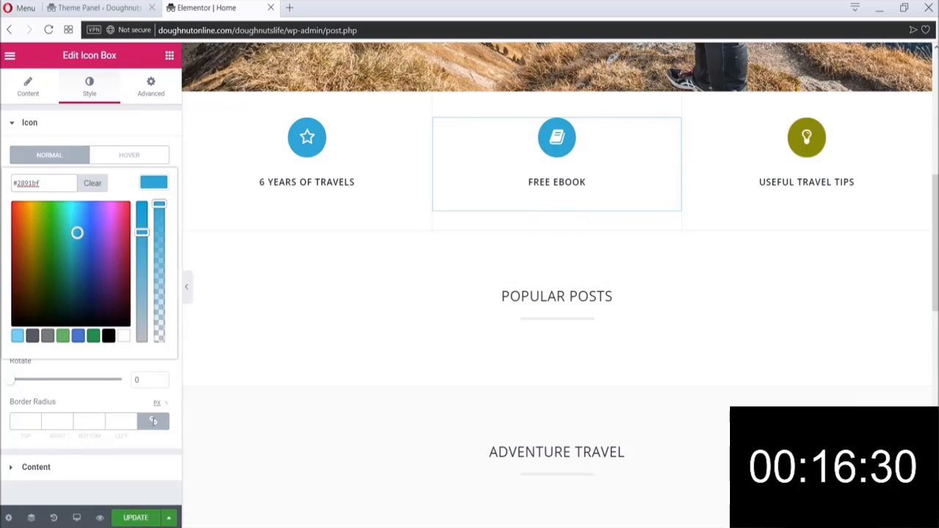
click(143, 516)
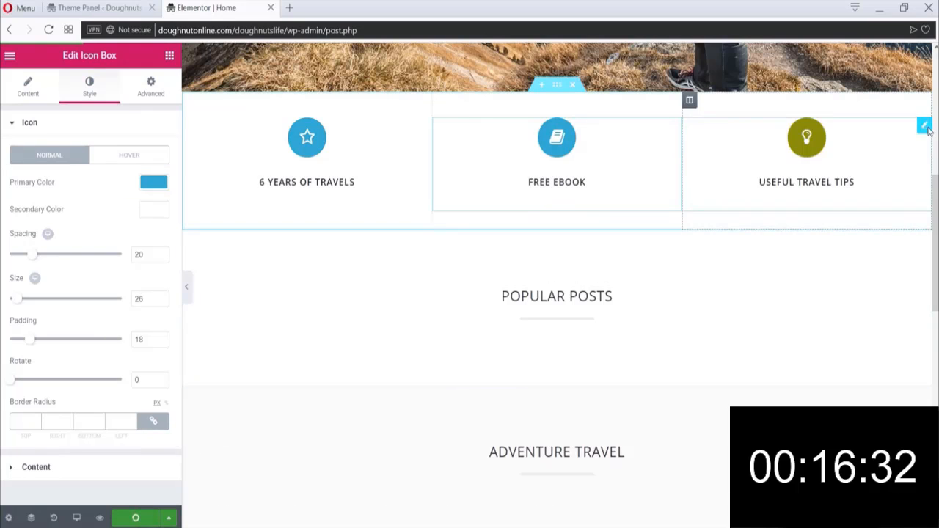
- Set the "Useful Travel Tips" icon box's primary color to #2891bf and update the page
click(922, 128)
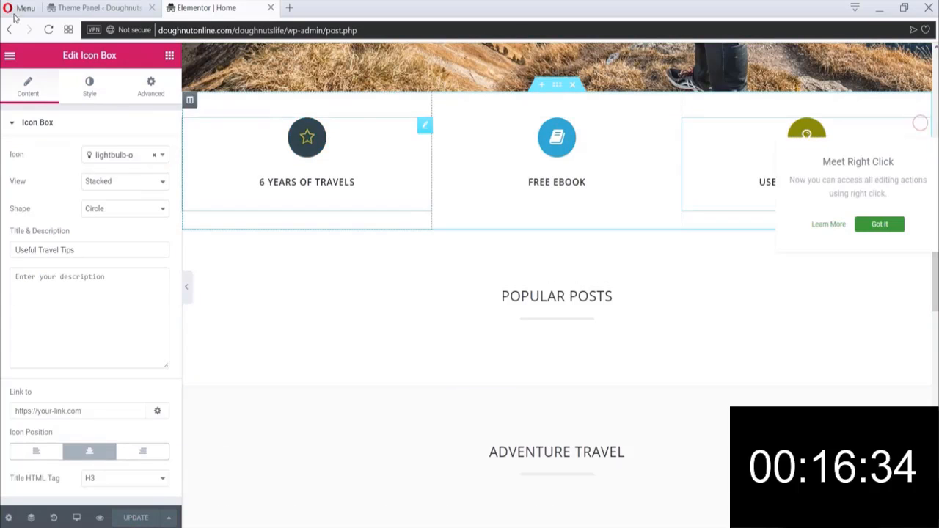
click(97, 82)
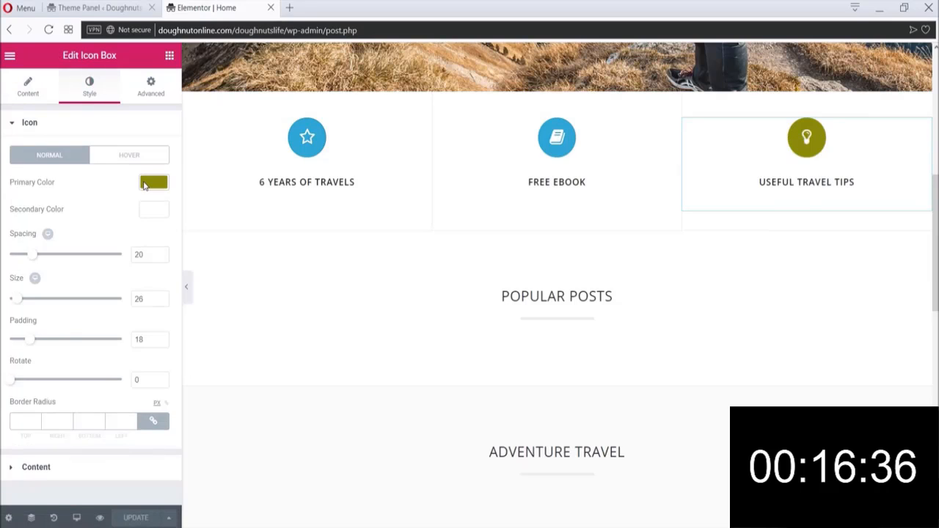
click(153, 182)
drag(13, 182, 56, 184)
text(#2891bf)
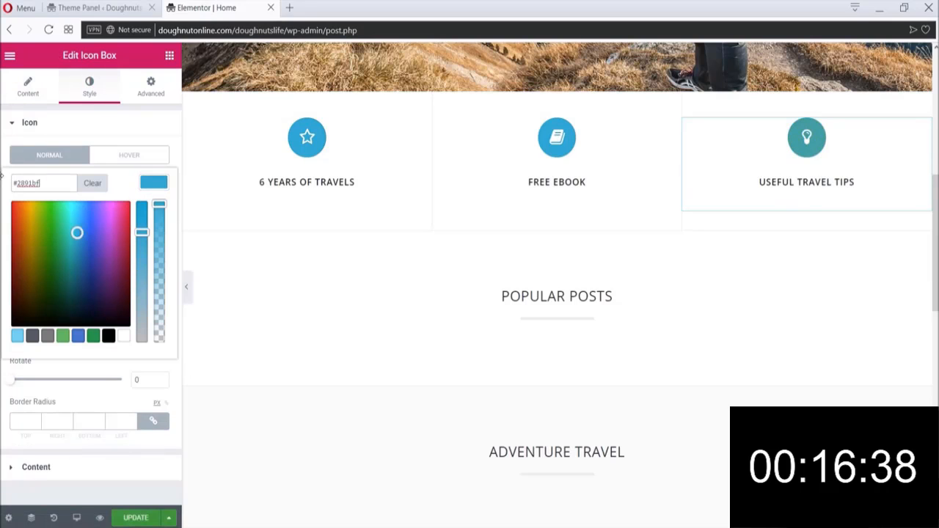
click(136, 518)
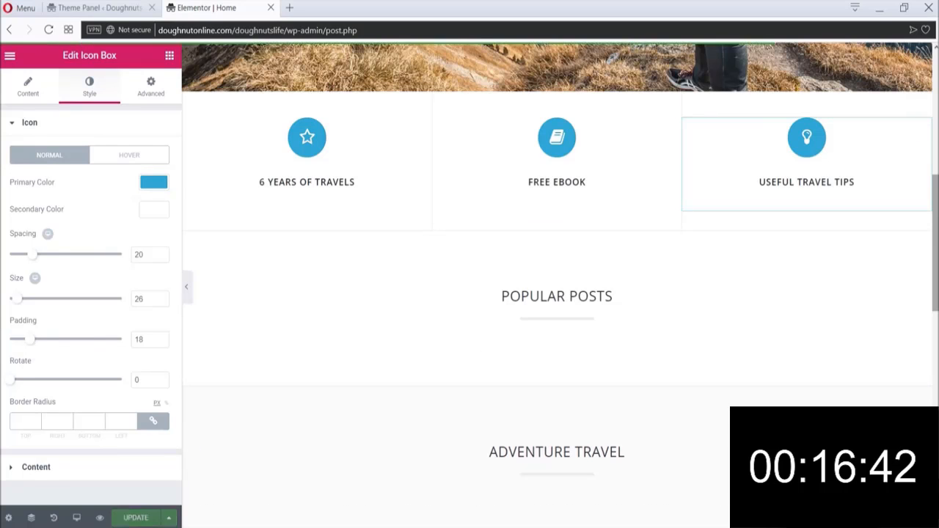
- Set the "See More On The Blog" button's background color to #2891bf and update the page
scroll(744, 333, down, 6)
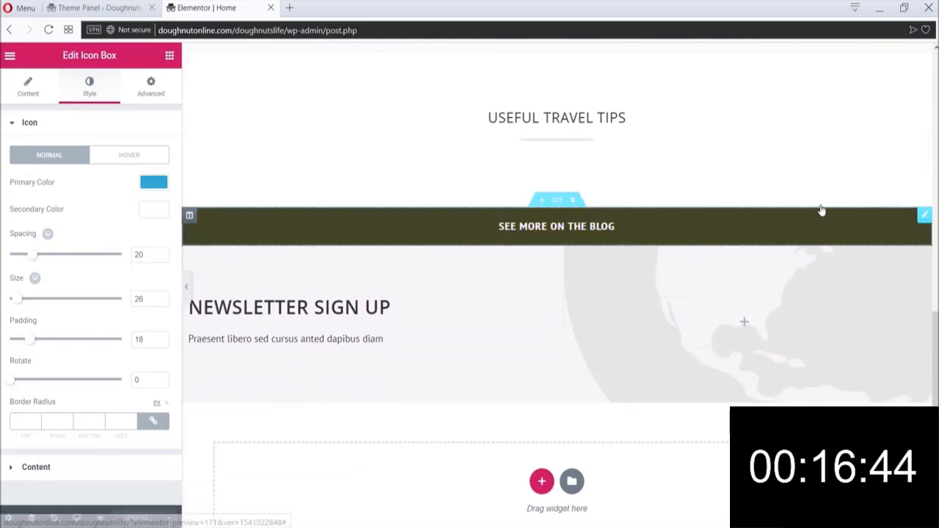
click(919, 215)
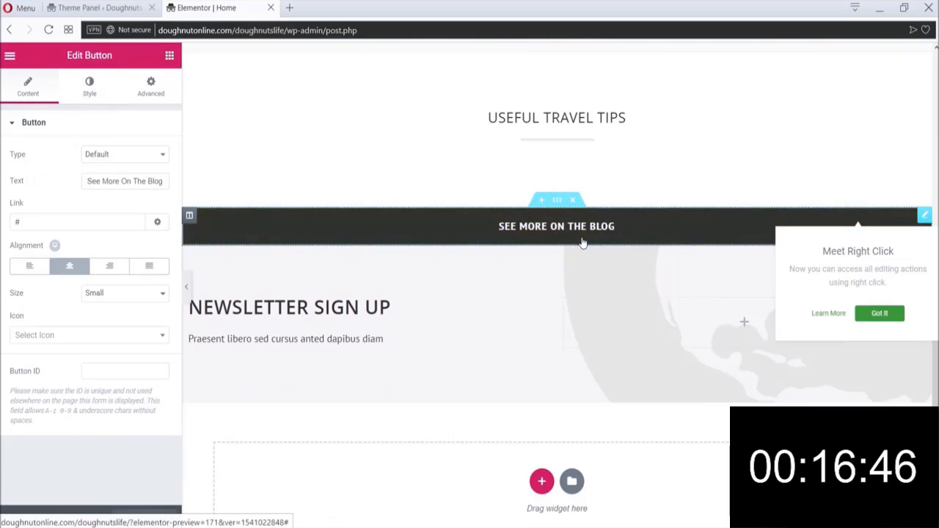
click(90, 87)
click(154, 238)
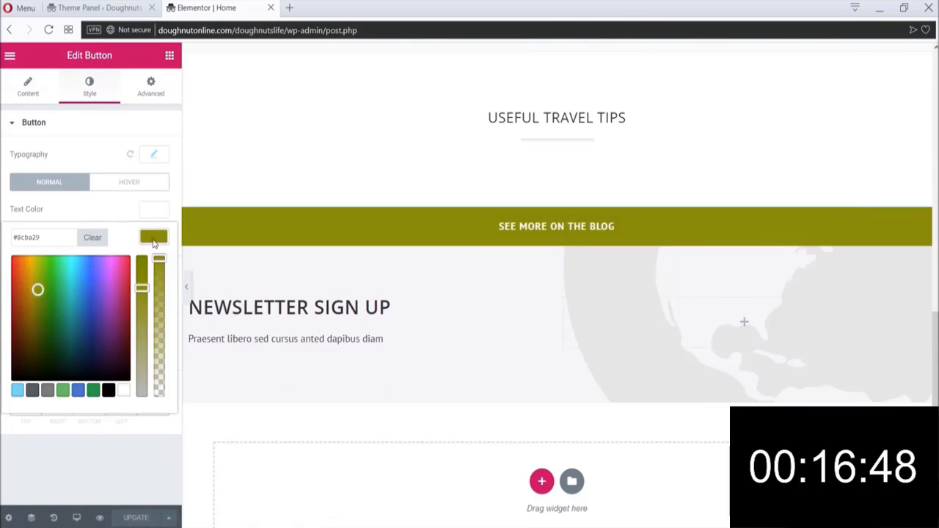
drag(58, 239, 1, 241)
text(#2891bf)
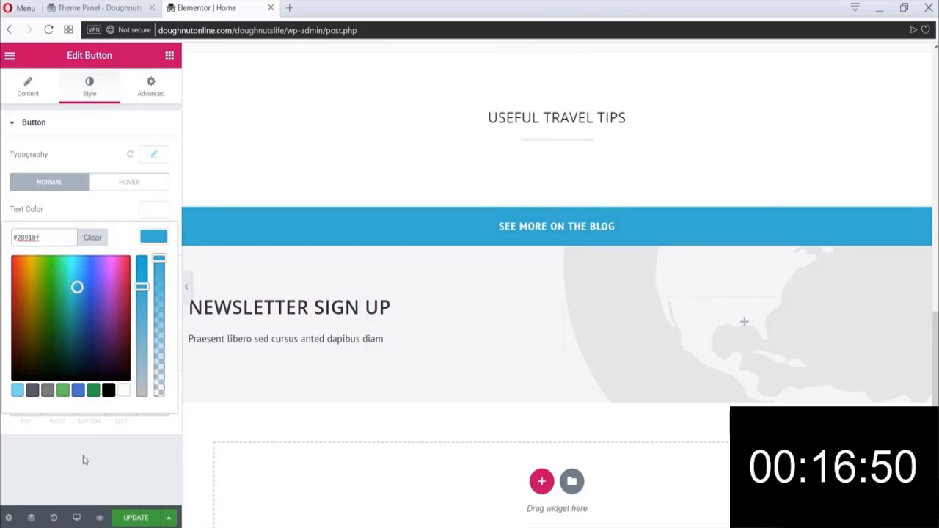
click(134, 518)
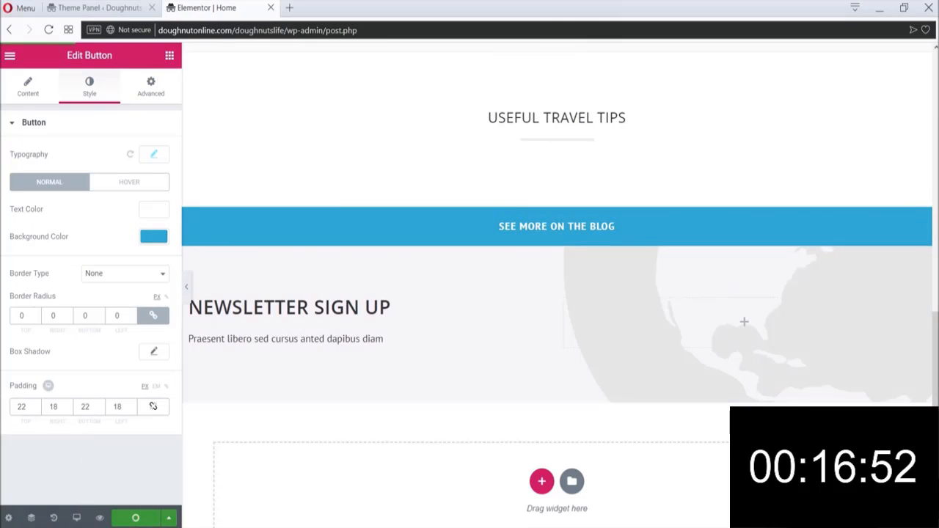
- Review the recolored home page from the footer up to the header, with the editing panel temporarily hidden
scroll(557, 257, down, 4)
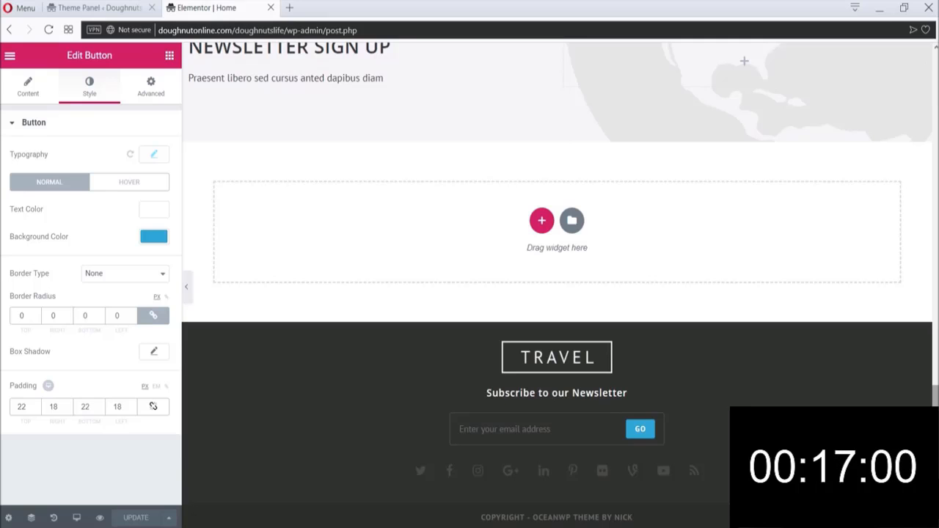
drag(936, 452, 936, 201)
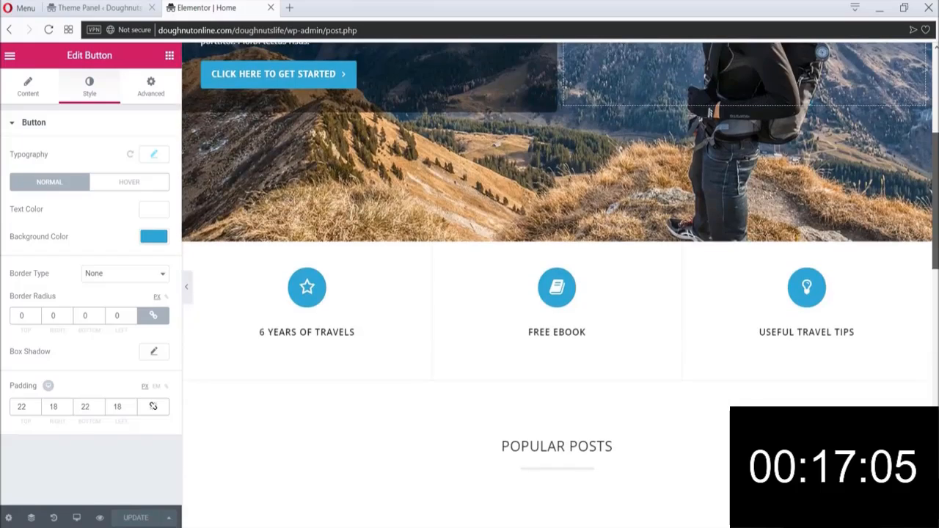
click(187, 296)
drag(936, 283, 936, 191)
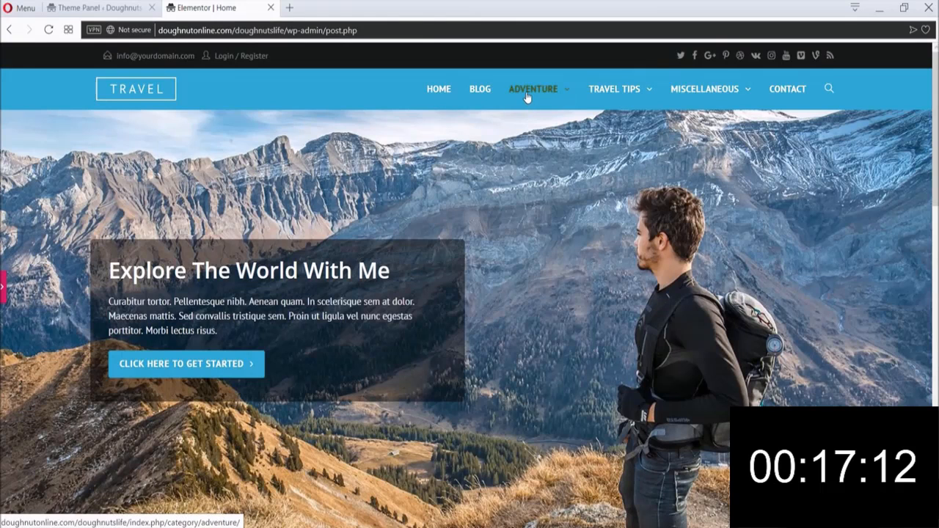
mouse_move(935, 140)
mouse_down()
mouse_move(936, 457)
mouse_move(936, 140)
mouse_up()
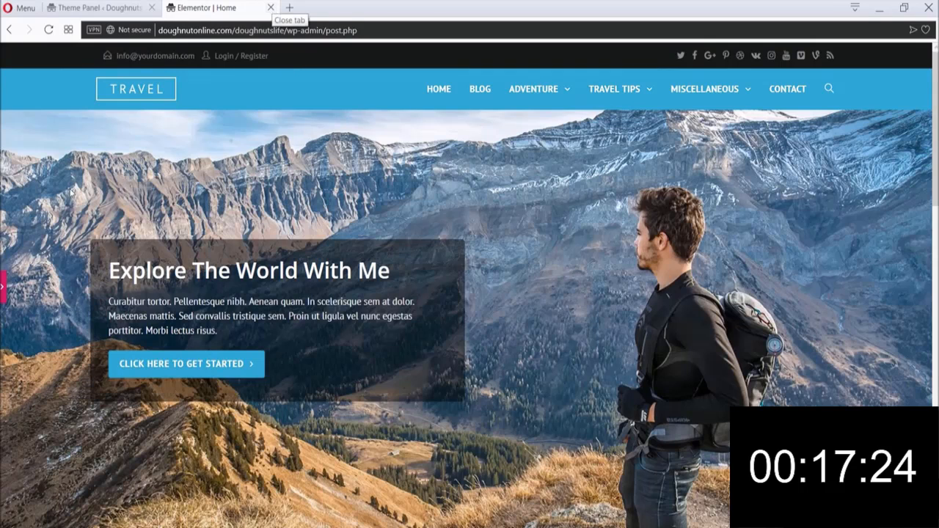
click(3, 288)
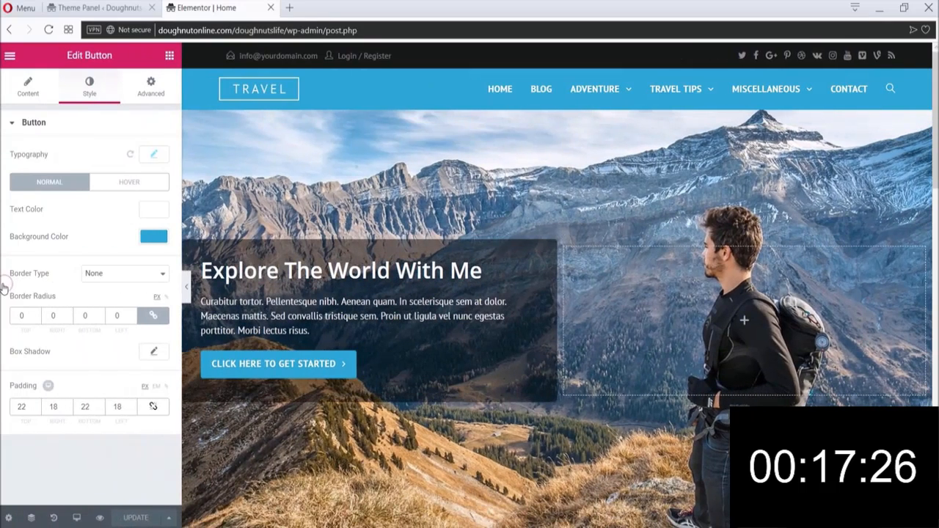
- Exit the Elementor editor and return to the WordPress dashboard
click(8, 58)
click(103, 323)
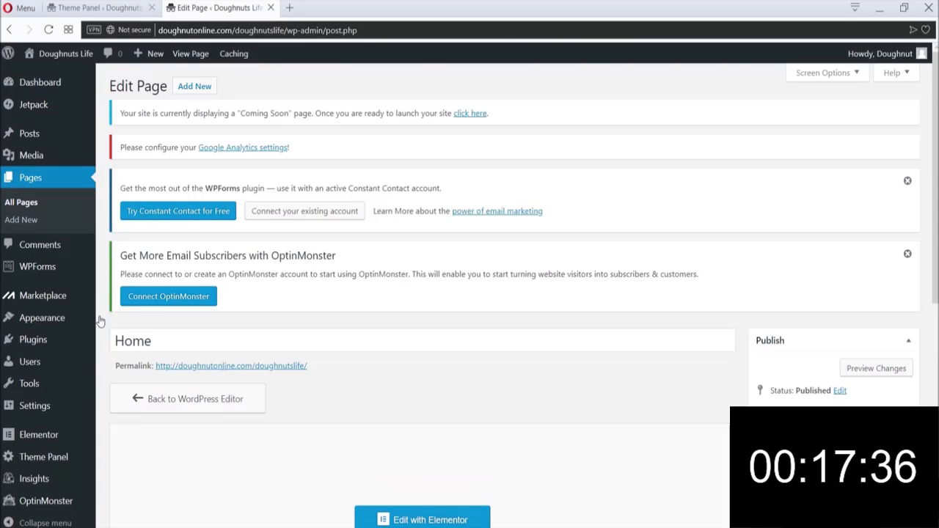
click(7, 85)
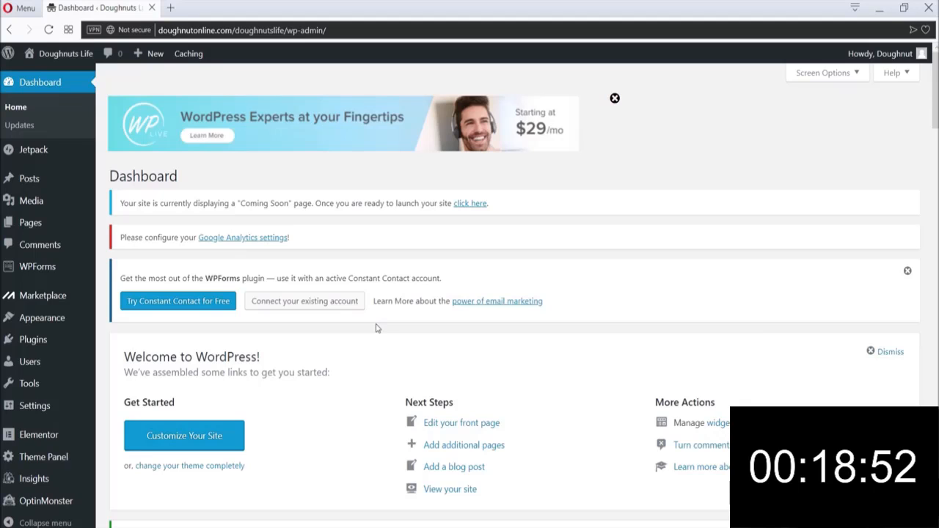
- Start a new post category named "Hotel Reviews" with the slug "hotel-reviews"
mouse_move(33, 185)
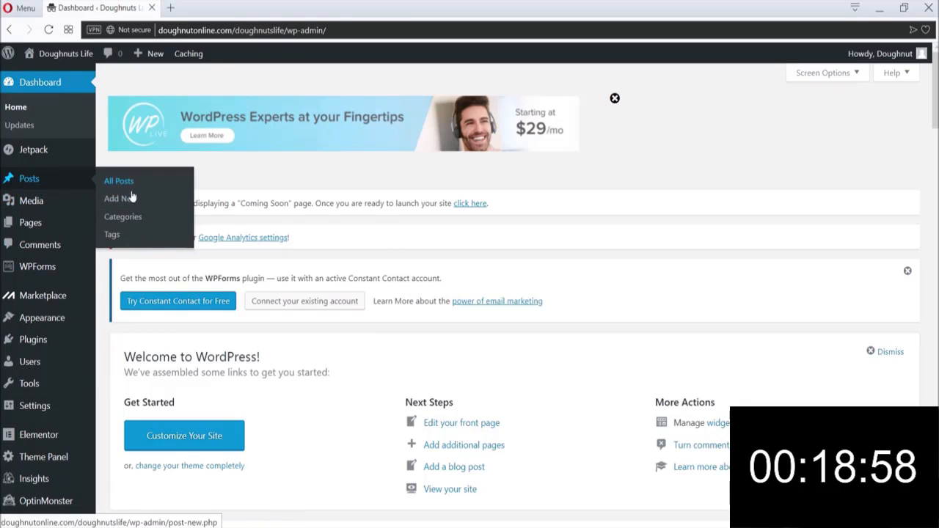
click(120, 217)
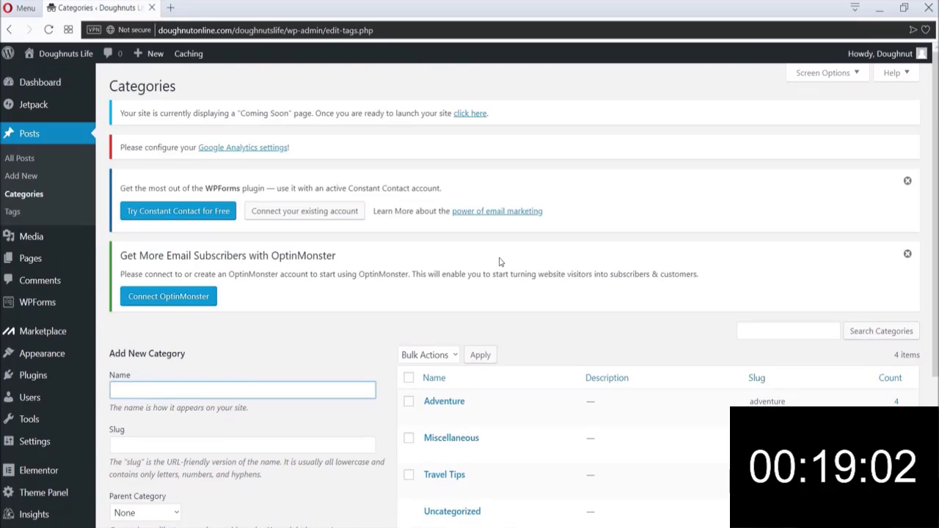
scroll(469, 294, down, 3)
scroll(470, 293, up, 1)
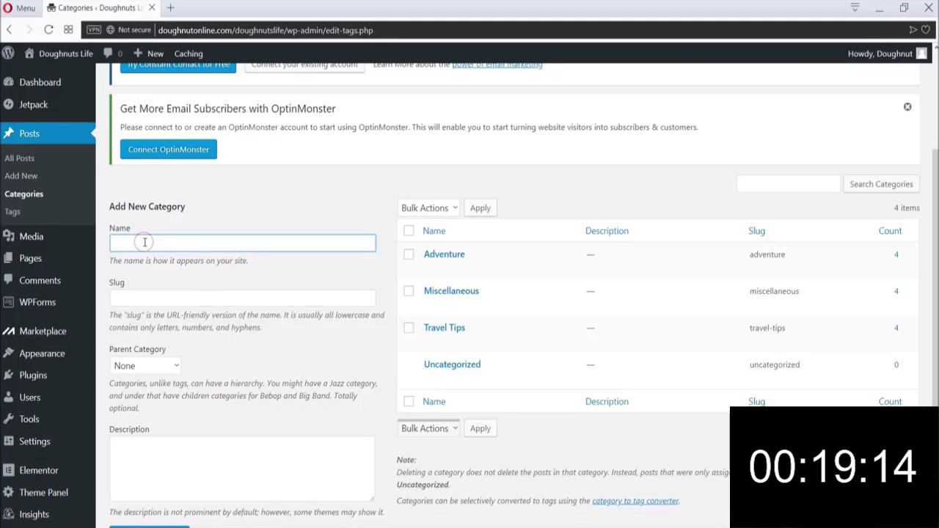
text(Hotel Reviews)
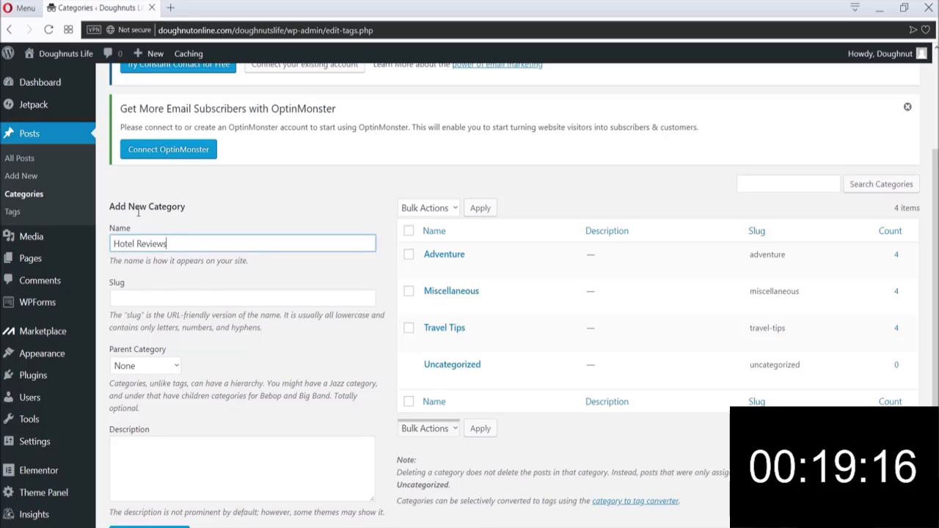
key(Tab)
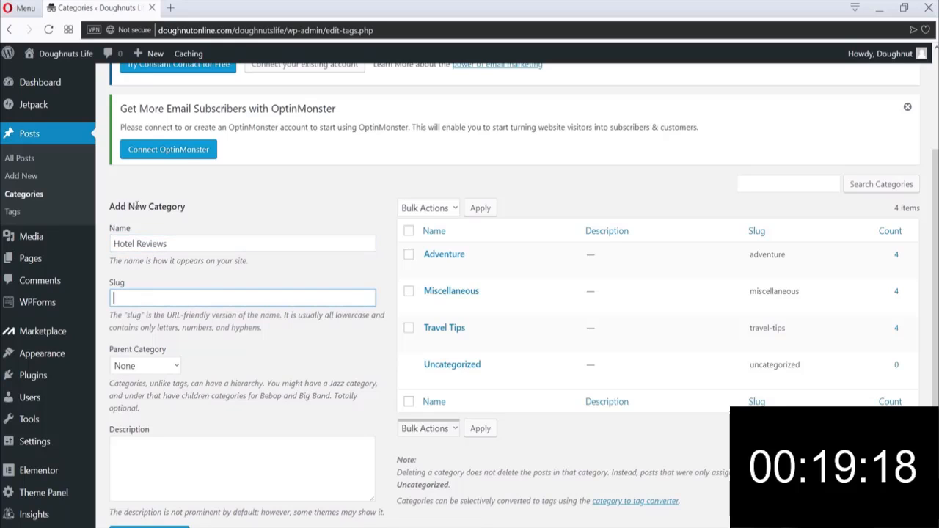
text(hotel-reviews)
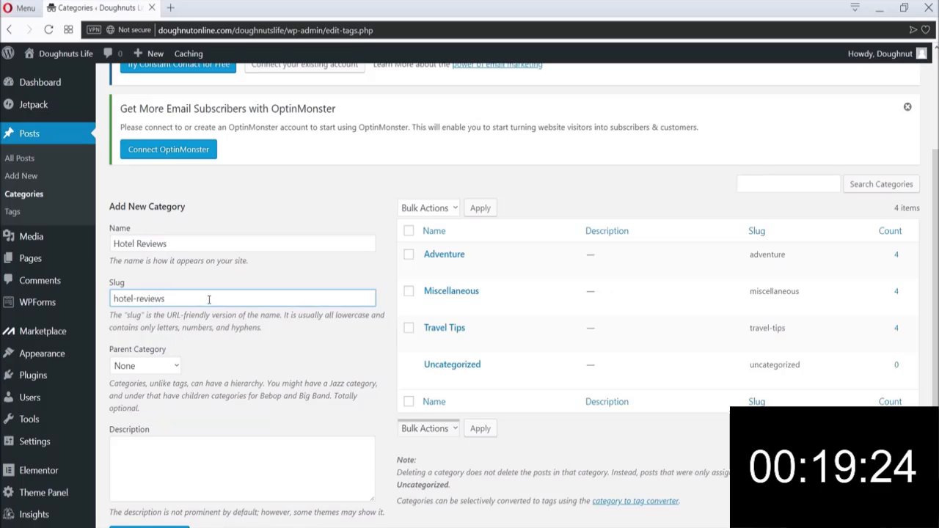
- Leave the parent category at None, enter the description "Reviews about hotels" and add the category
click(174, 365)
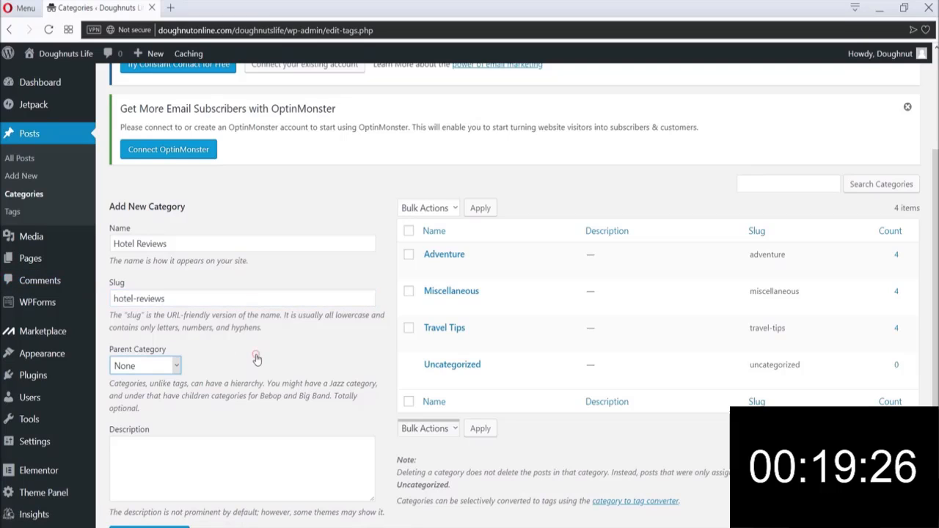
key(Down)
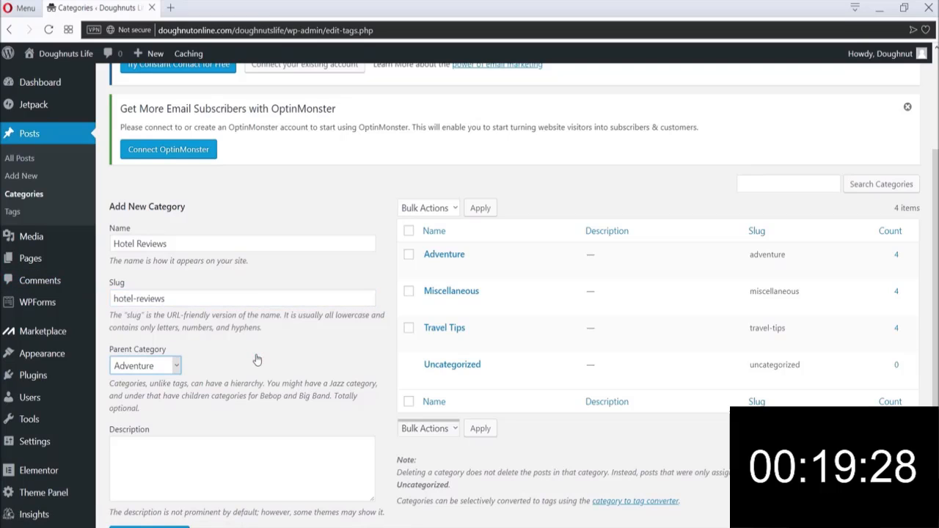
key(Up)
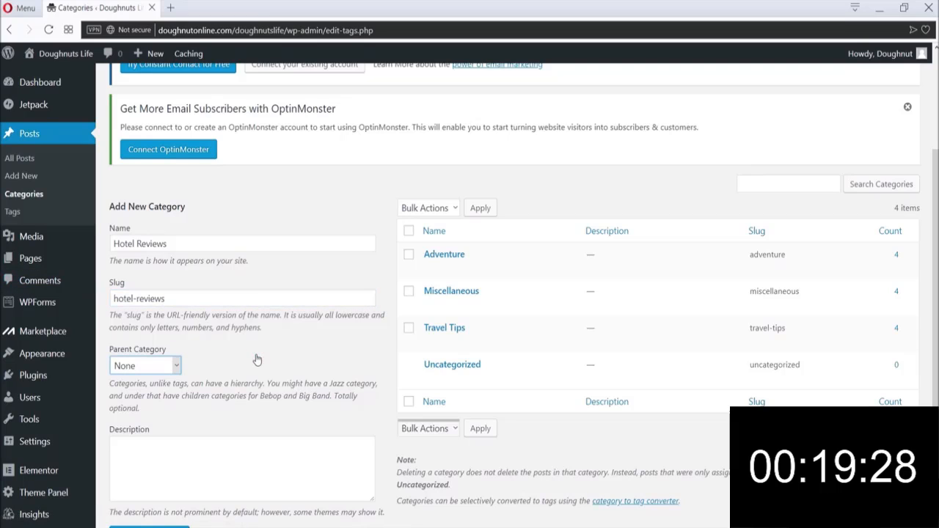
click(136, 366)
click(130, 376)
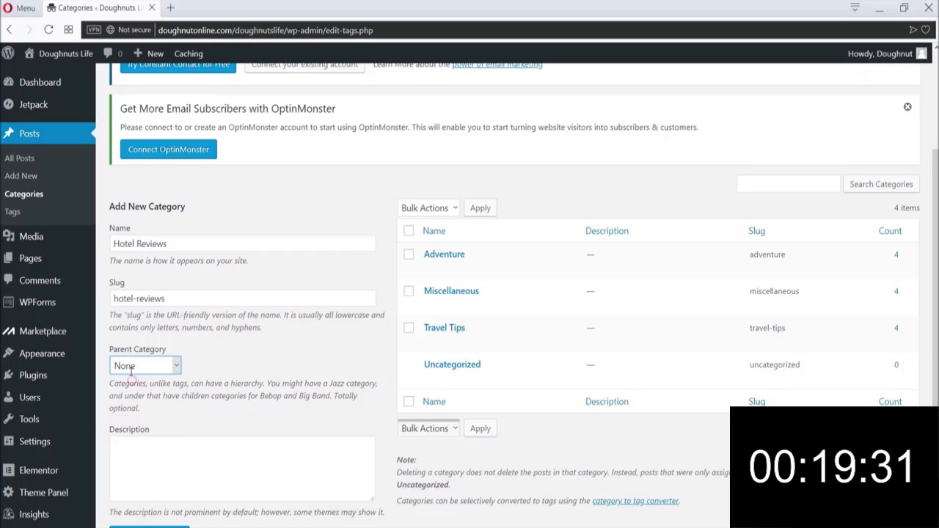
click(185, 458)
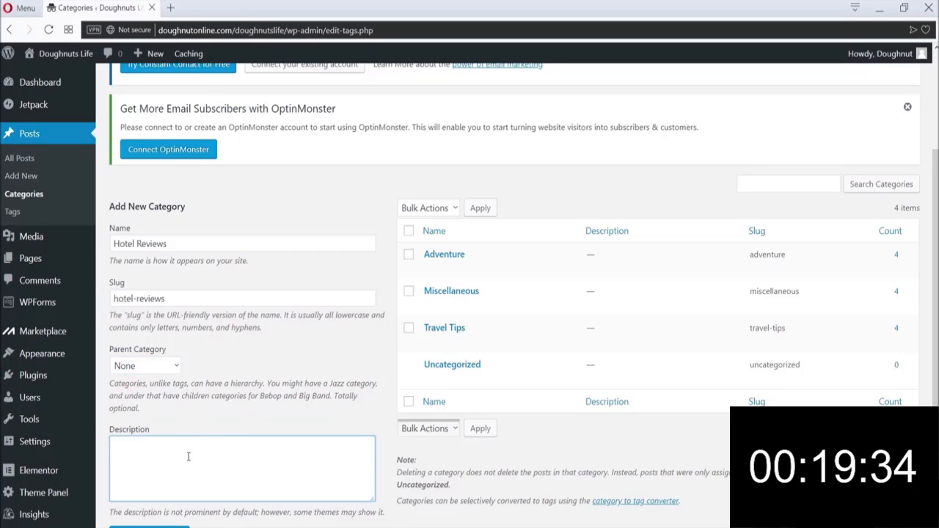
text(Reviews about hotels)
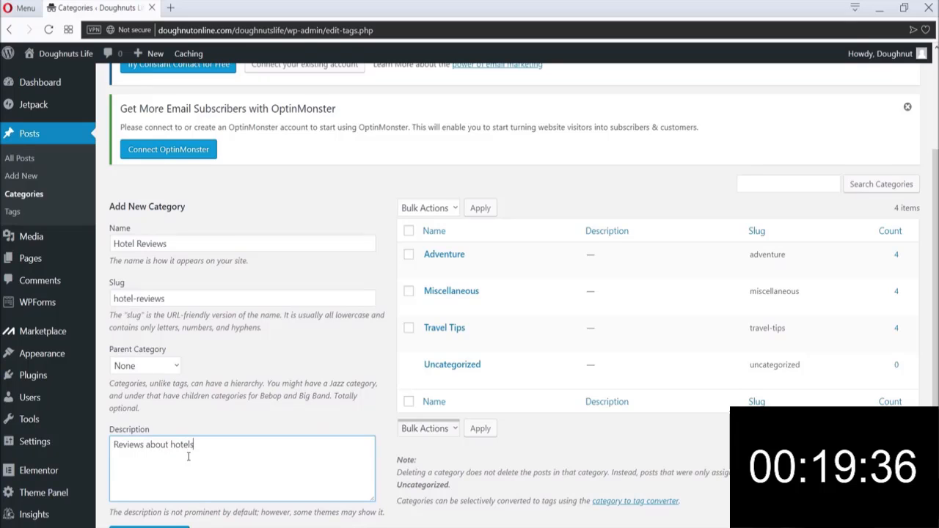
click(419, 497)
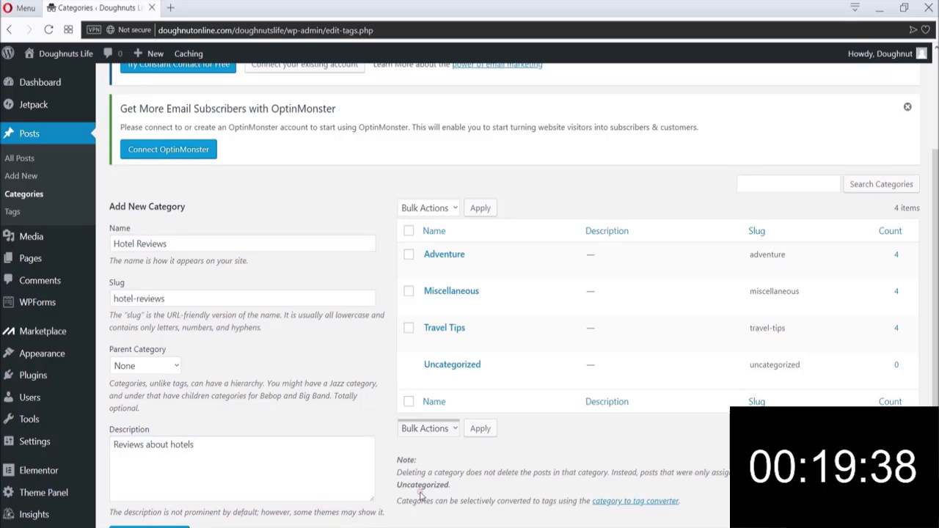
scroll(417, 494, down, 1)
click(140, 468)
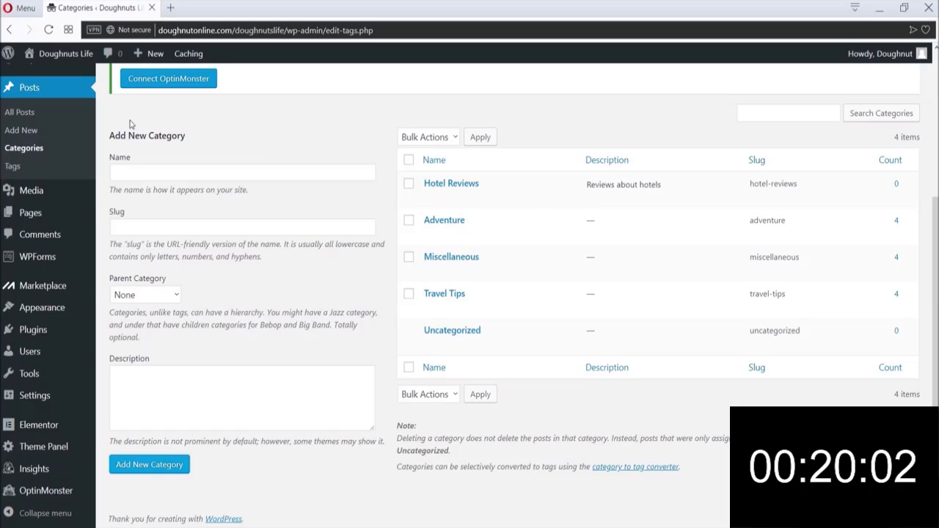
- Create a new post titled "My Winter Adventure"
click(18, 131)
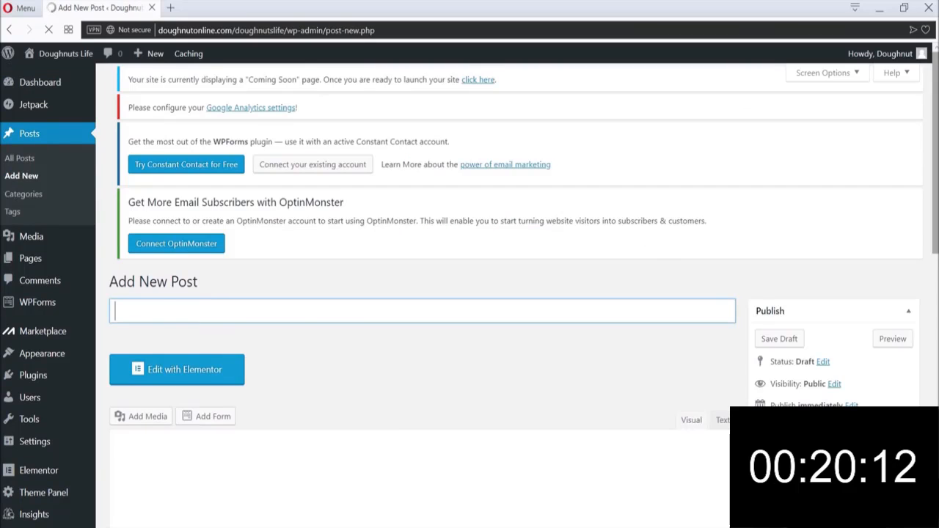
scroll(422, 294, down, 7)
scroll(422, 294, down, 2)
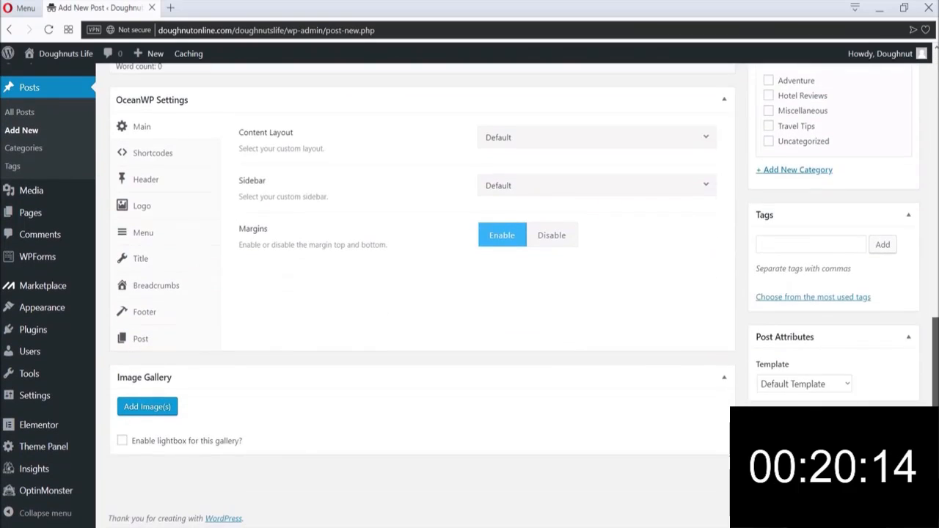
scroll(422, 294, up, 1)
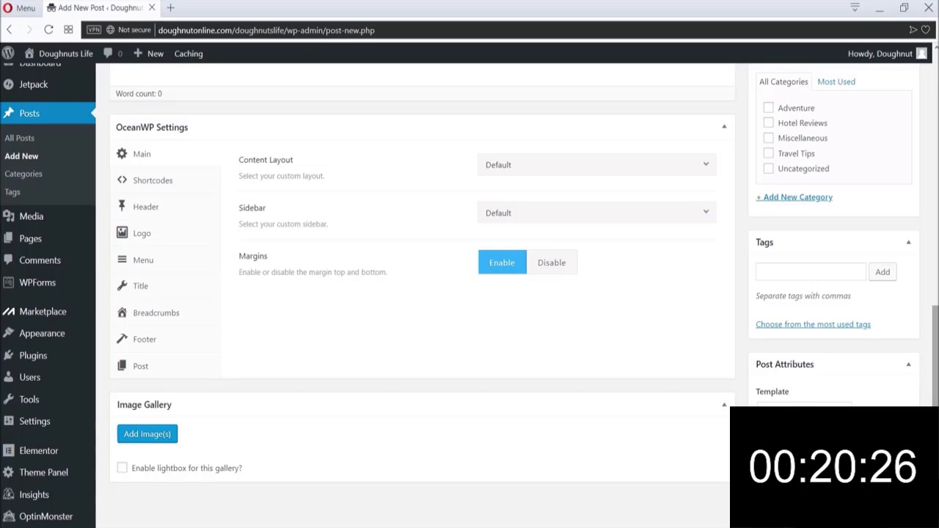
drag(936, 367, 936, 140)
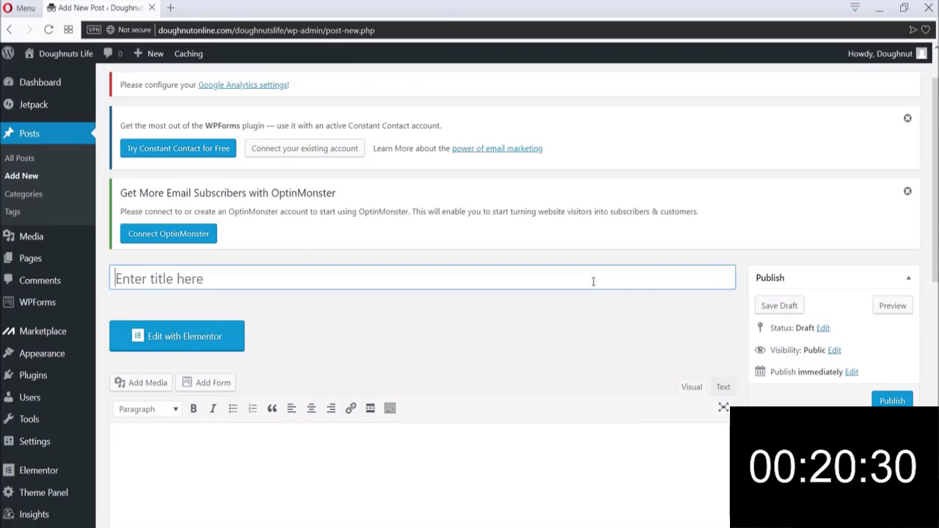
text(M)
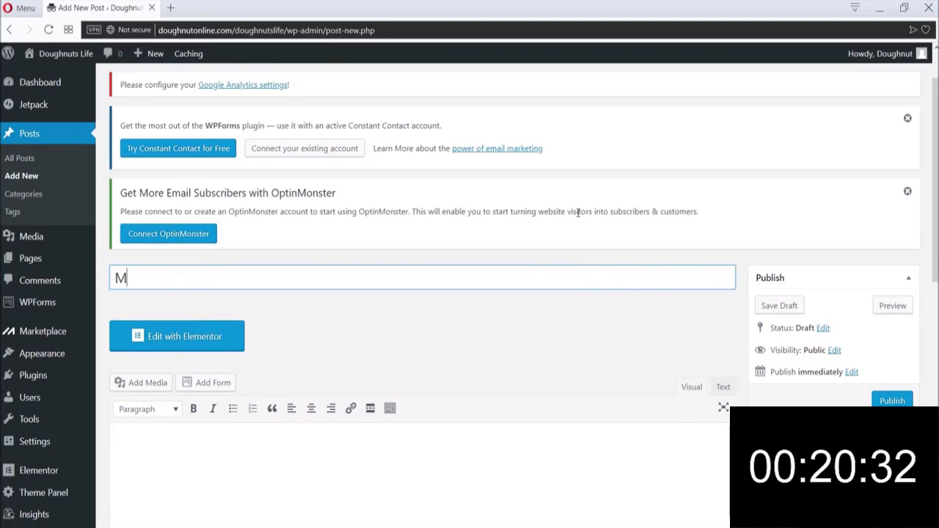
text(y Winter V)
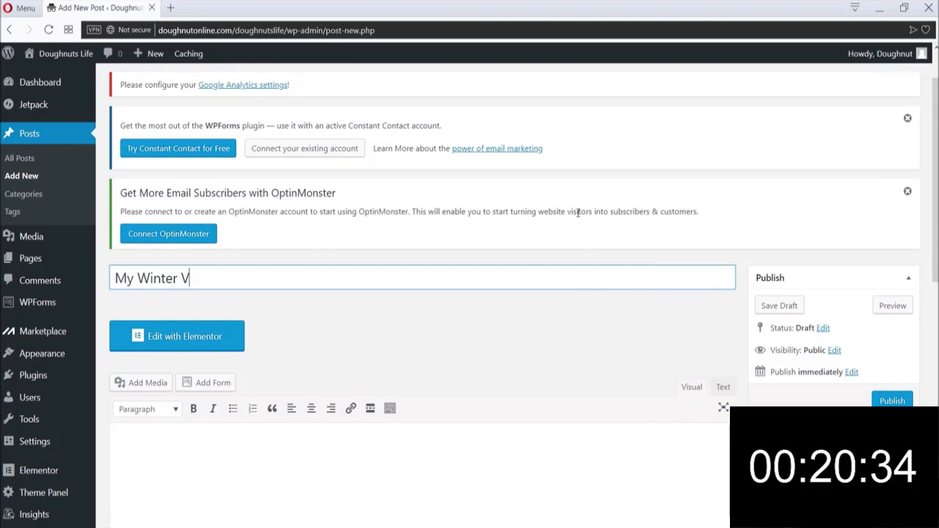
key(BackSpace)
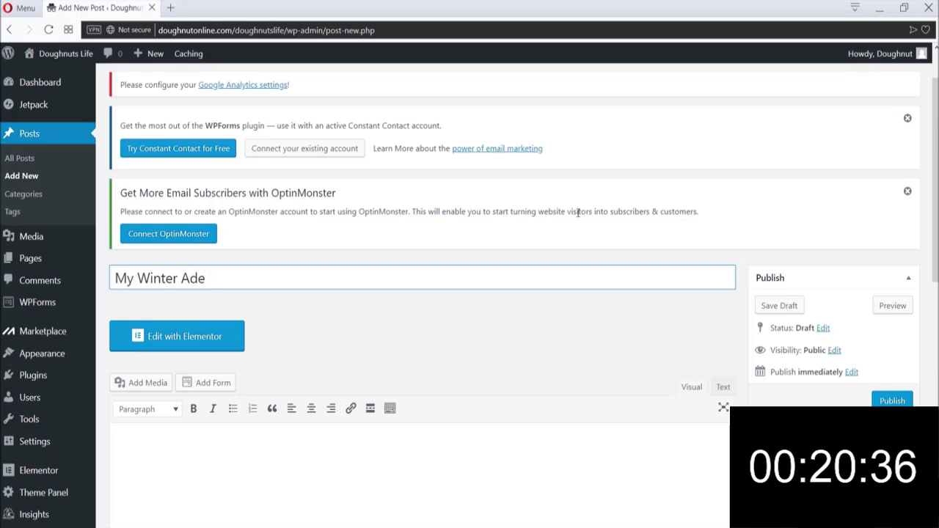
text(ure)
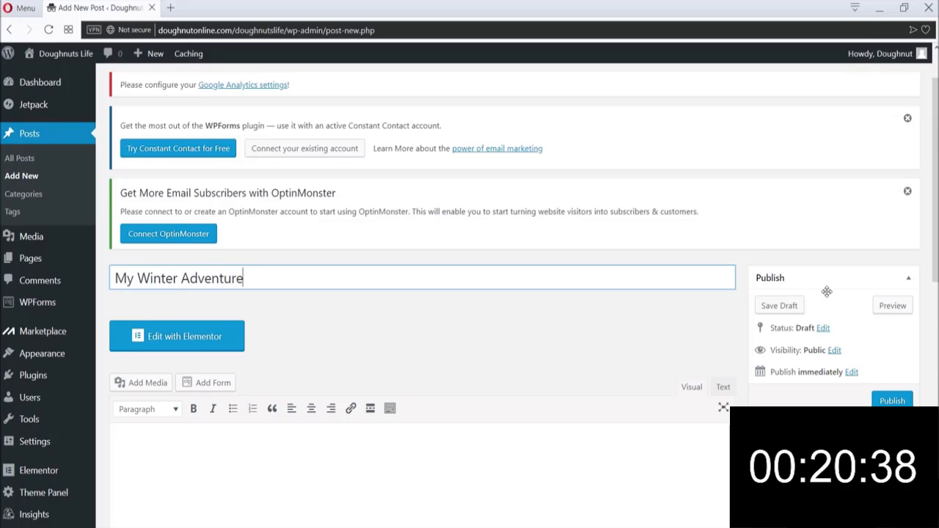
- Enter the placeholder line "sdfashdfkhasdjfhak;sdfk;ajsdkj lksd;jflkjsdf lksjadfl ;jsdkfal k;jfd" in the post body
scroll(627, 315, down, 2)
click(627, 315)
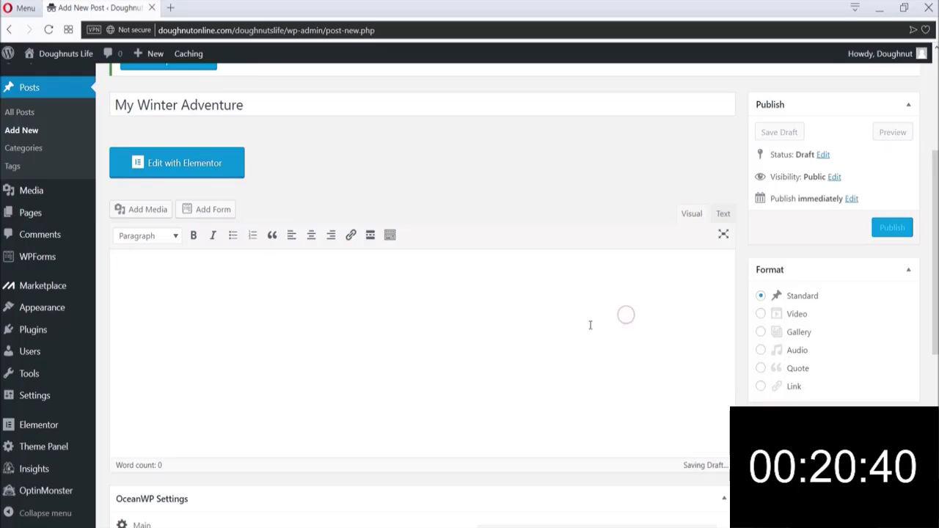
text(sdfashdfkhasdjfhak;sdfk;)
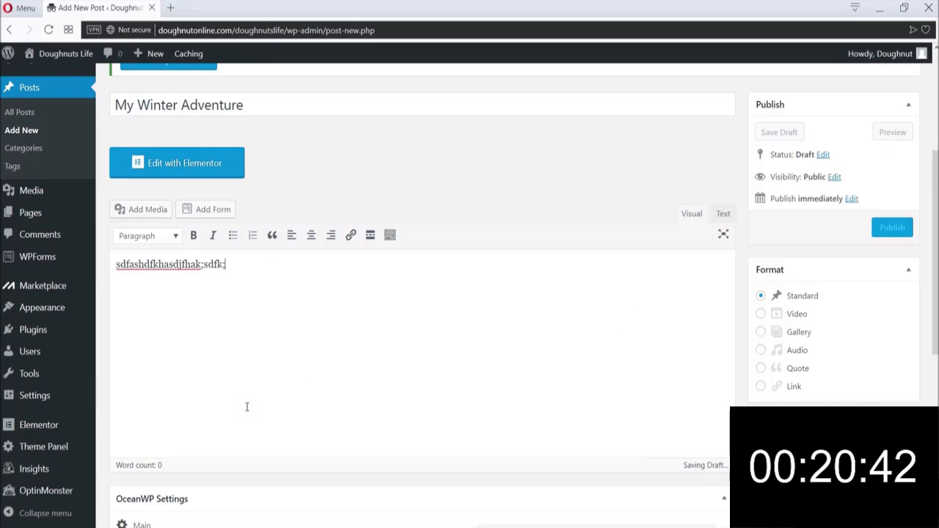
text(ajsdkj lksd;jflkjsdf lksjadfl ;jsdkfal k;jfd)
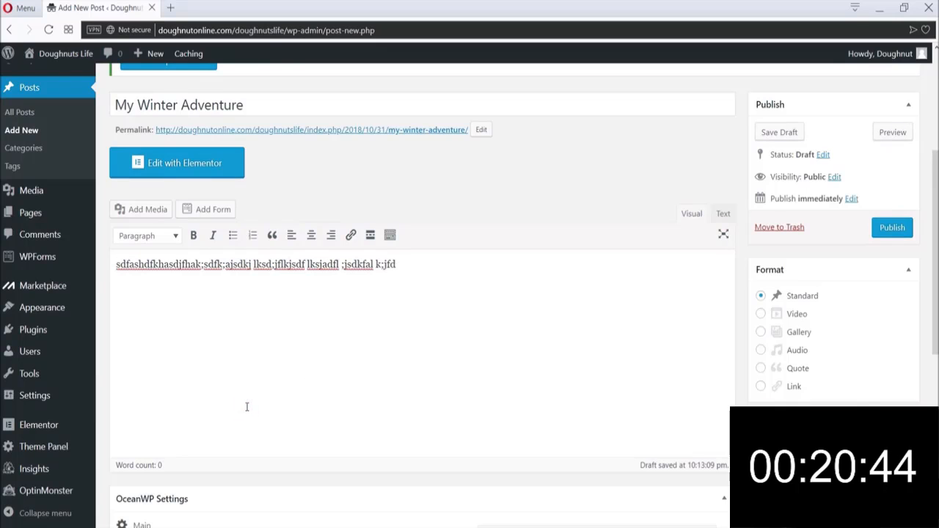
- Copy the placeholder line and paste it repeatedly below itself to fill out the post body
key(ctrl+a)
key(ctrl+c)
key(Right)
key(Return)
key(ctrl+v)
key(ctrl+v)
key(ctrl+v)
key(ctrl+v)
key(ctrl+v)
key(ctrl+v)
key(ctrl+v)
key(ctrl+v)
key(ctrl+v)
key(ctrl+v)
key(ctrl+v)
key(ctrl+v)
key(ctrl+v)
key(ctrl+v)
key(ctrl+v)
key(ctrl+v)
key(ctrl+v)
key(ctrl+v)
key(ctrl+v)
key(ctrl+v)
key(ctrl+v)
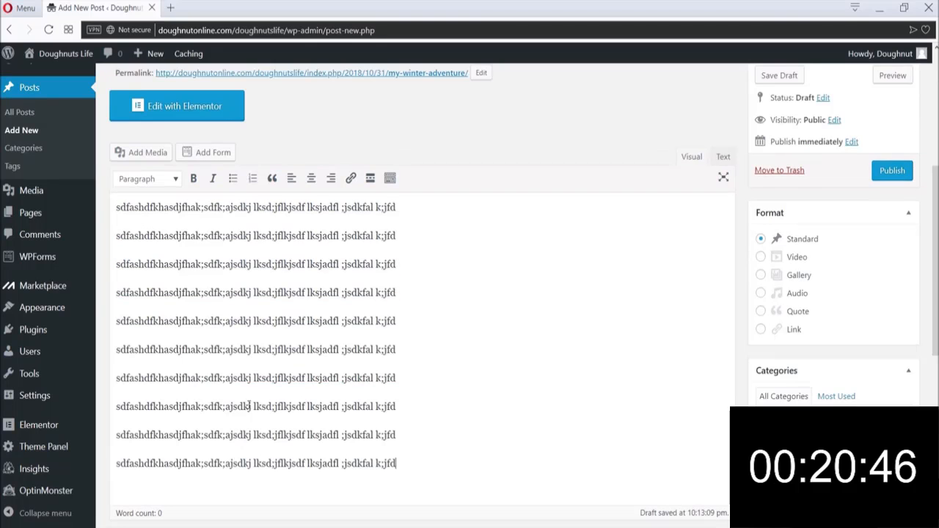
- Upload yoann-boyer-293779-unsplash.jpg from the TravelSite Travel-StockArt folder and set it as the post's featured image
scroll(422, 294, down, 6)
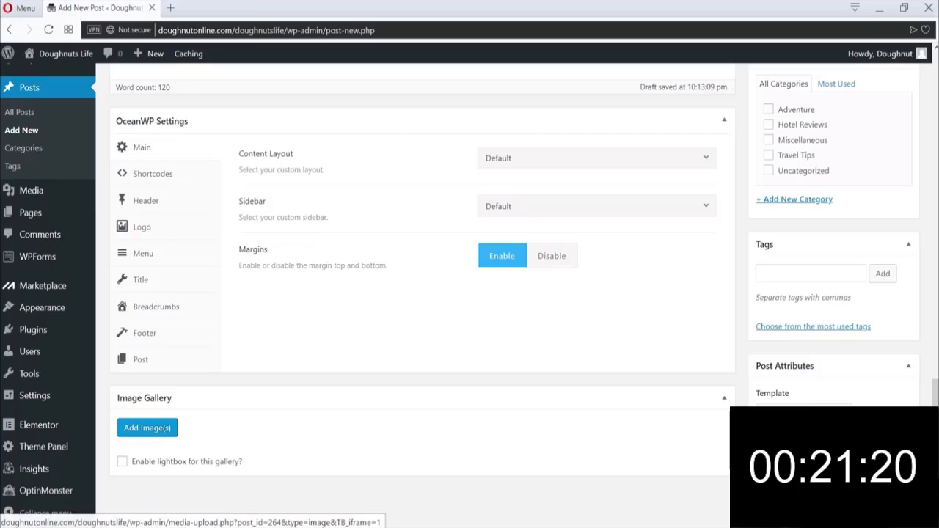
click(793, 487)
click(451, 291)
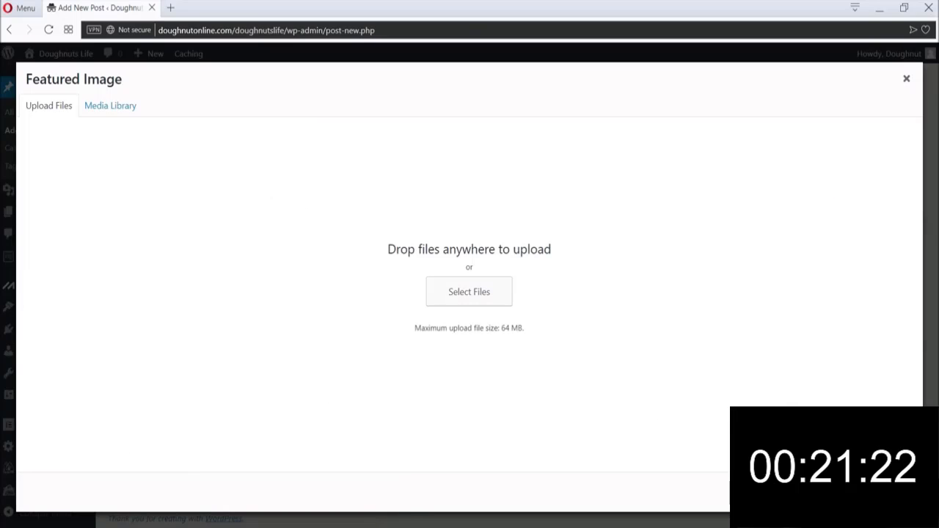
mouse_move(286, 526)
click(306, 493)
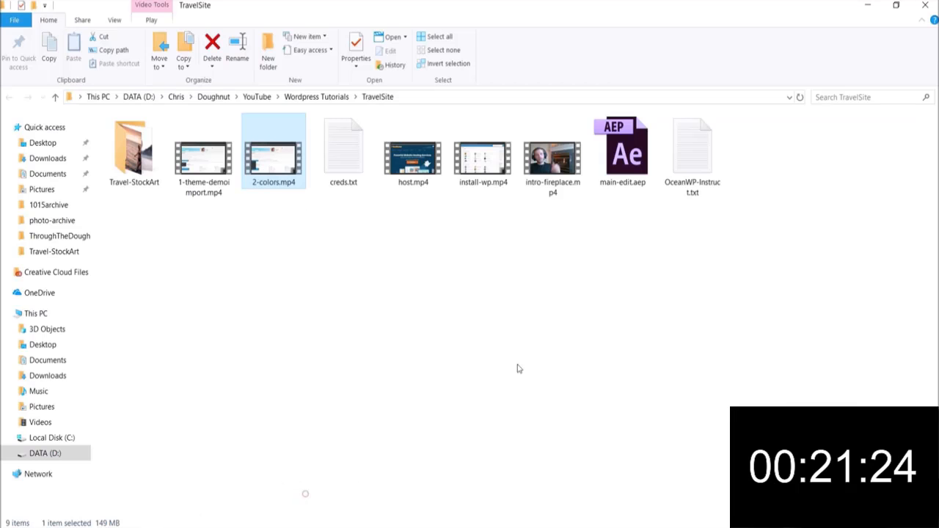
double_click(147, 184)
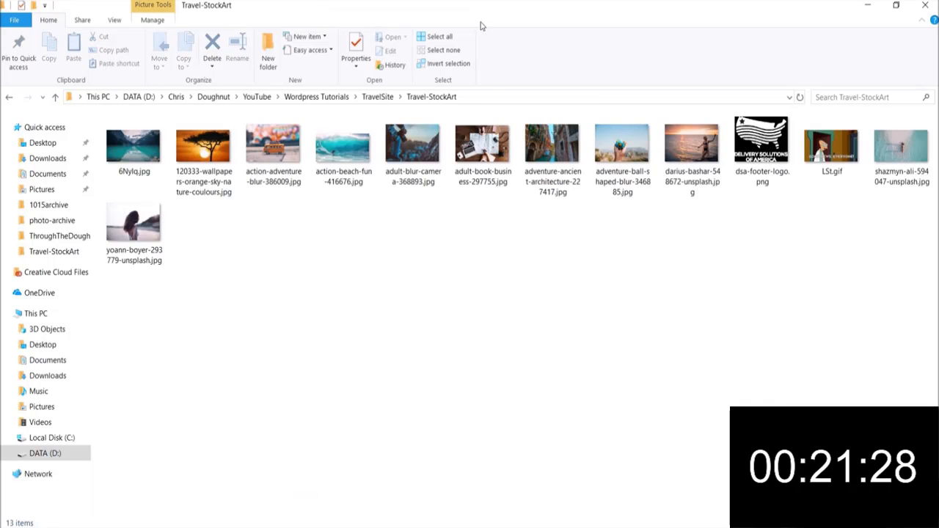
drag(477, 15, 578, 121)
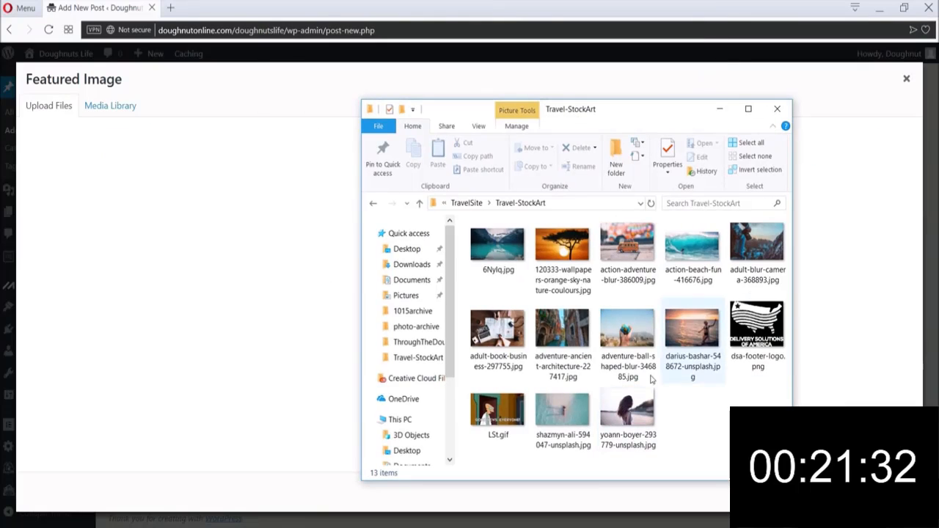
click(645, 429)
drag(644, 429, 223, 319)
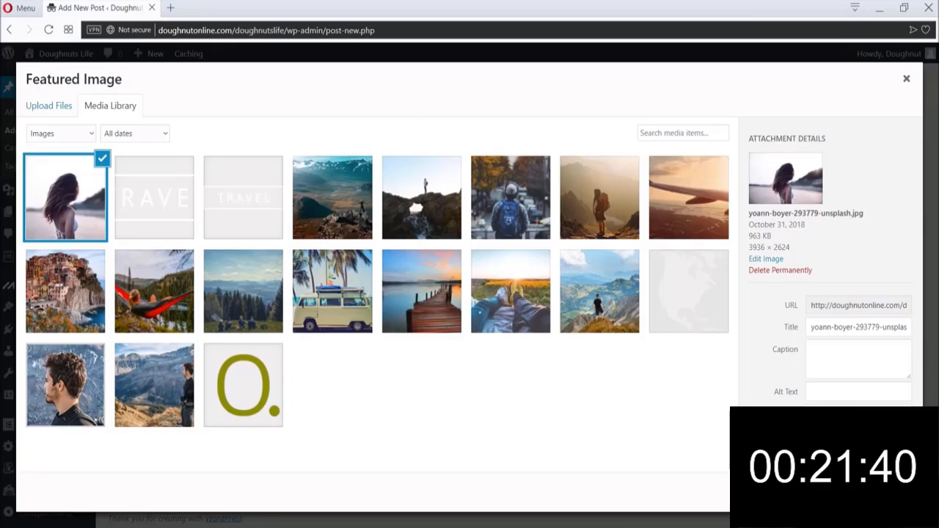
click(869, 492)
- Assign the post to the Adventure category and publish it
scroll(422, 293, up, 10)
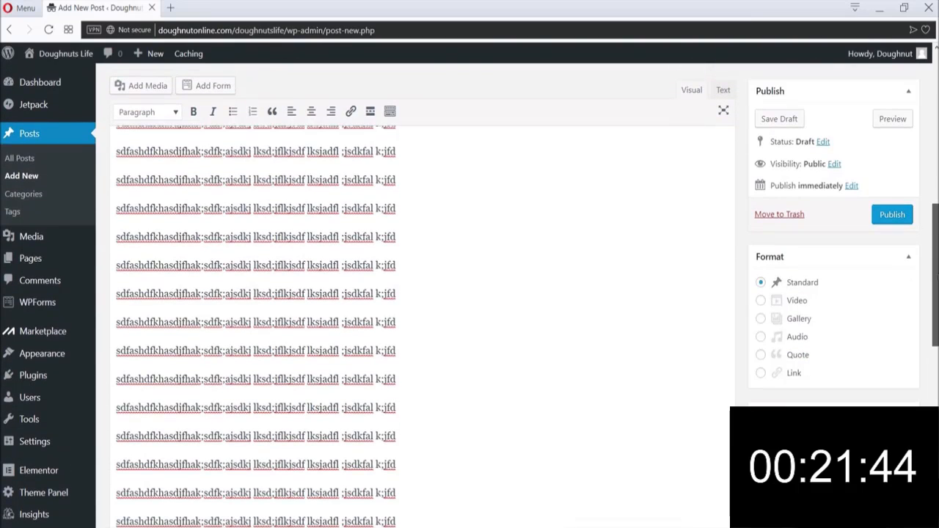
scroll(926, 312, down, 3)
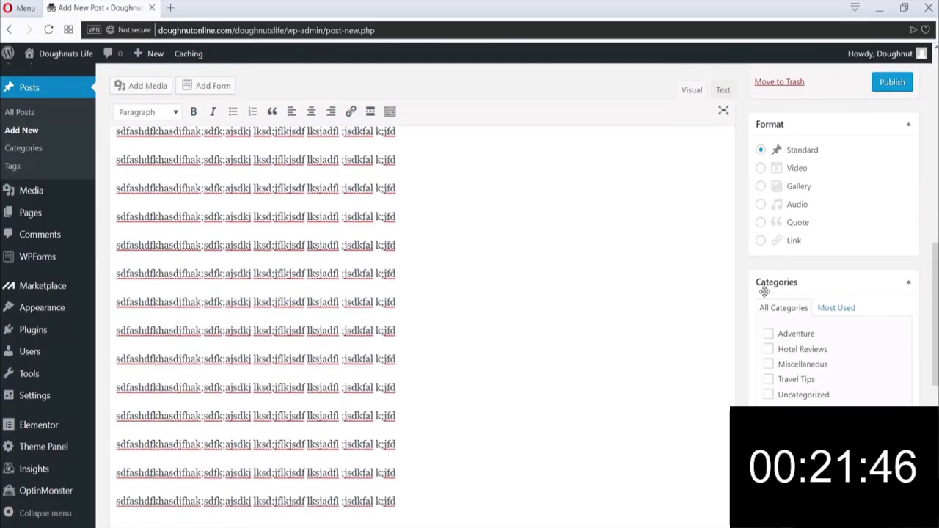
click(768, 335)
scroll(932, 316, up, 3)
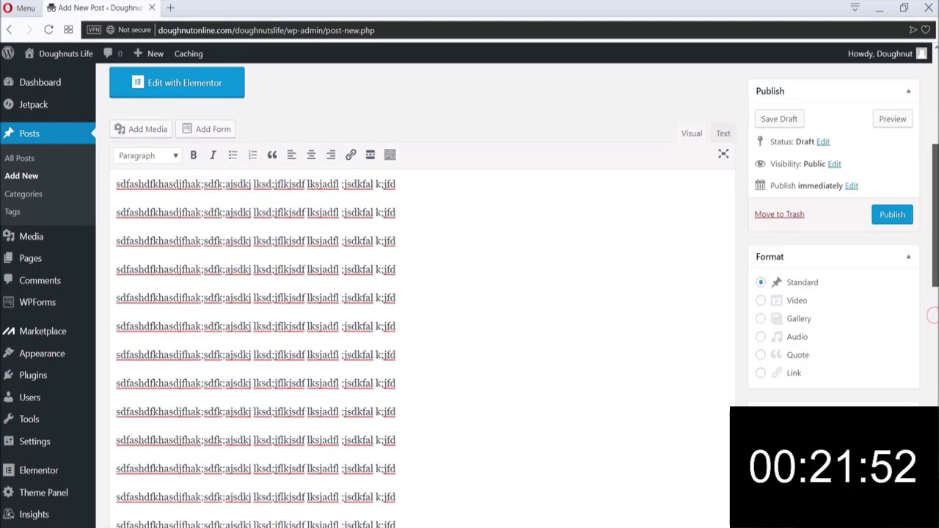
scroll(469, 294, up, 5)
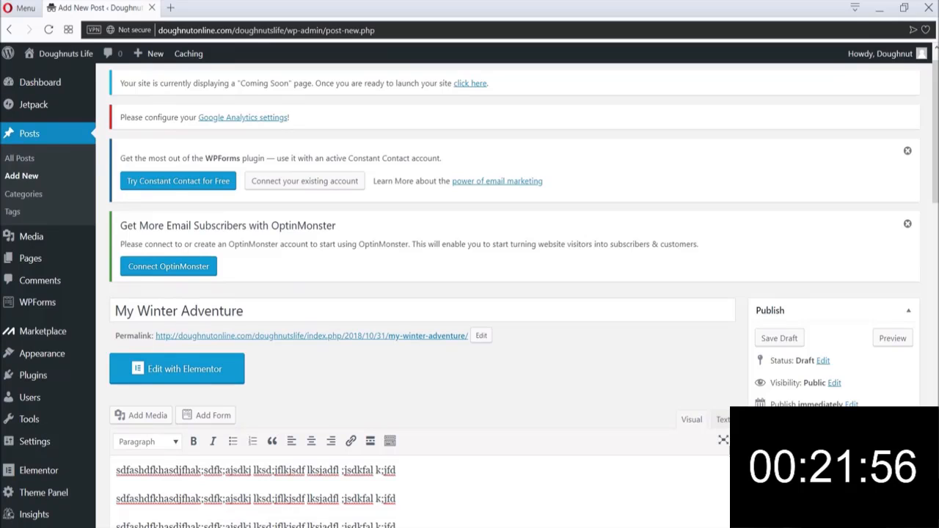
click(892, 442)
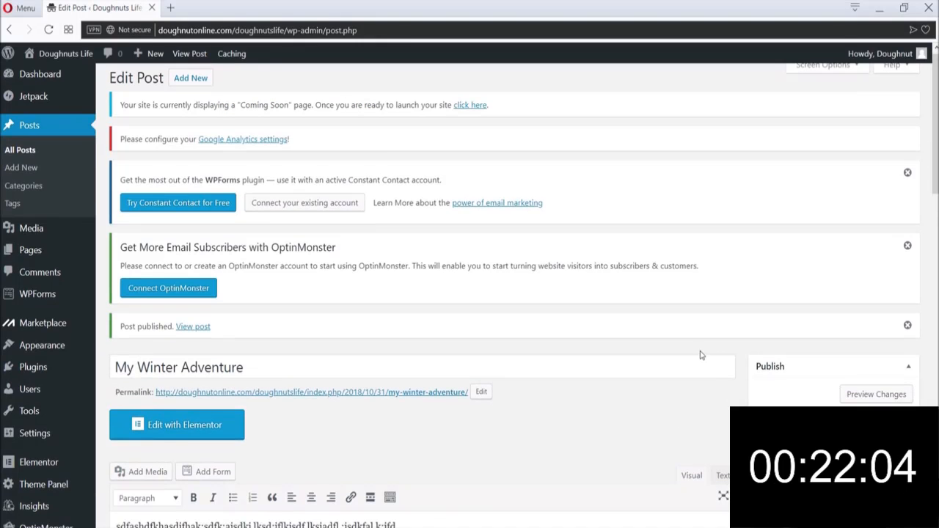
- Open the published "My Winter Adventure" post on the site and examine its image, body text, sidebar, sharing links and comment form
click(336, 395)
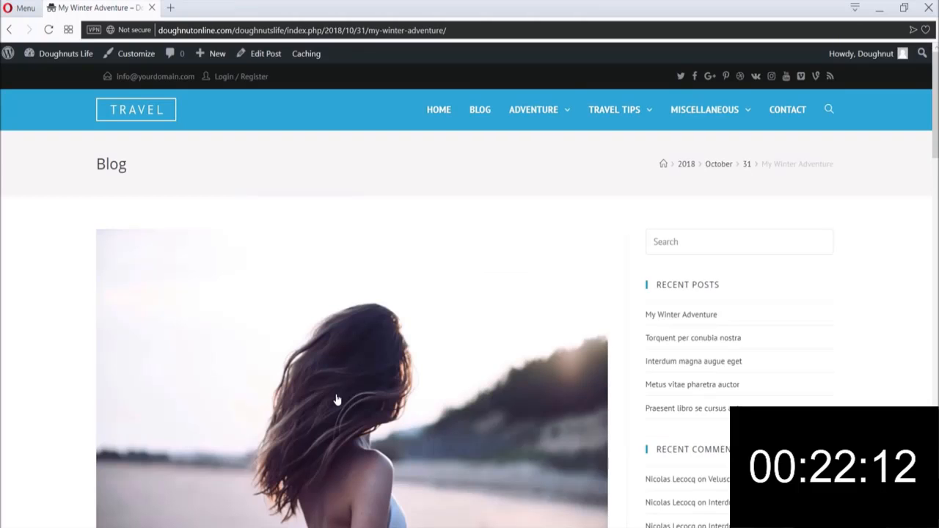
scroll(935, 138, down, 5)
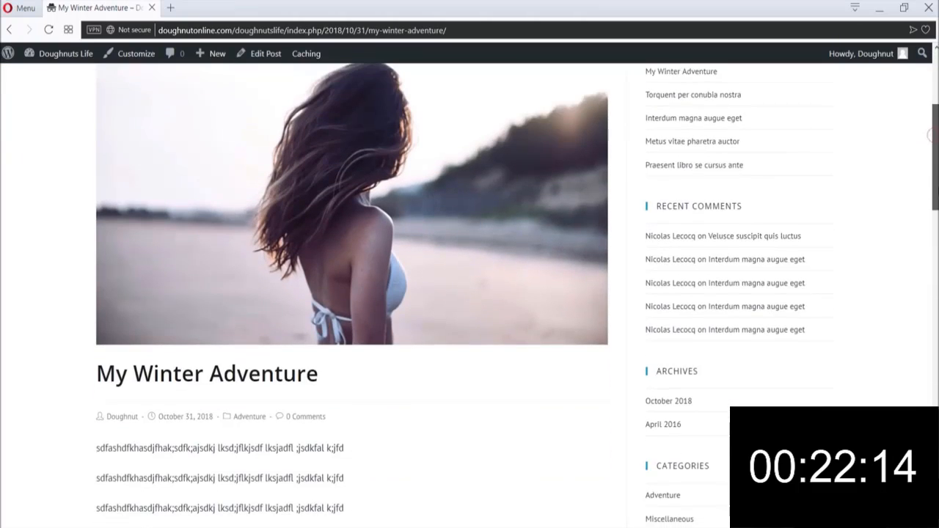
scroll(469, 293, down, 8)
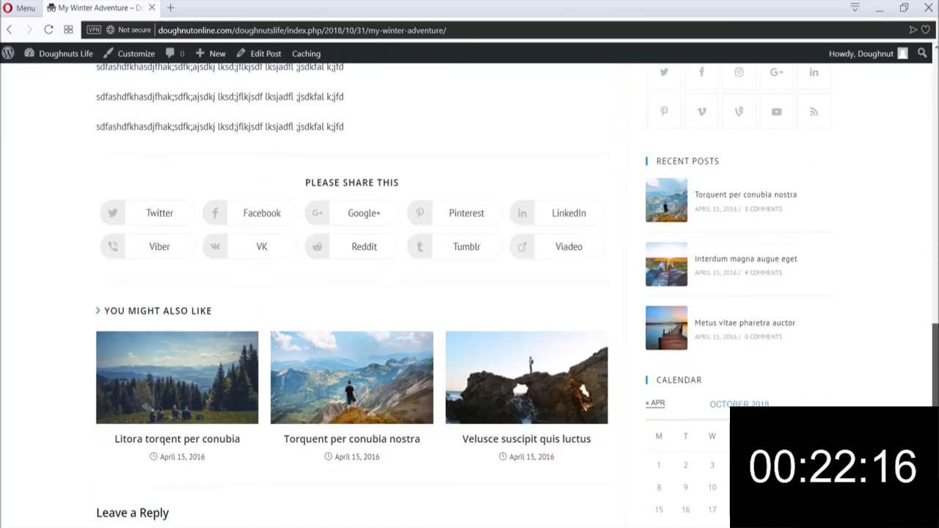
scroll(469, 294, down, 3)
scroll(470, 293, up, 8)
scroll(469, 293, up, 10)
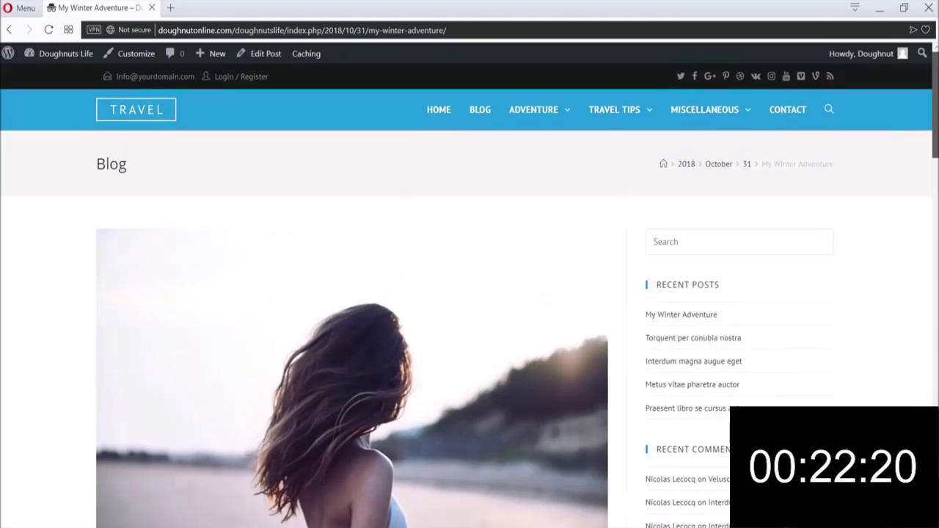
scroll(805, 211, down, 1)
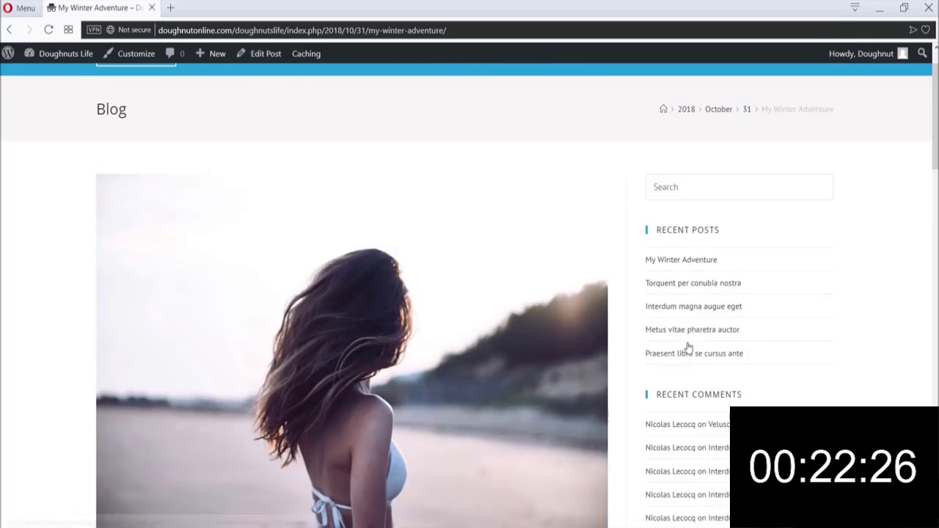
scroll(885, 221, down, 3)
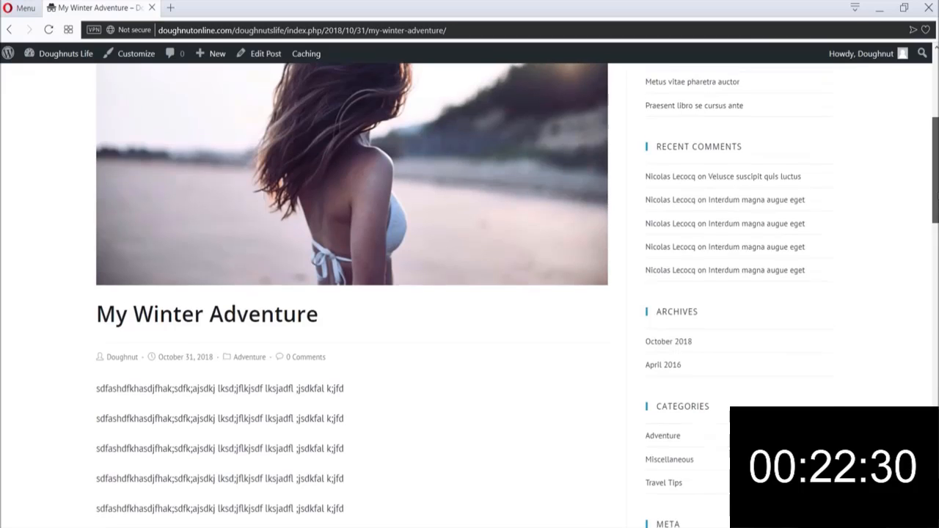
scroll(517, 295, down, 1)
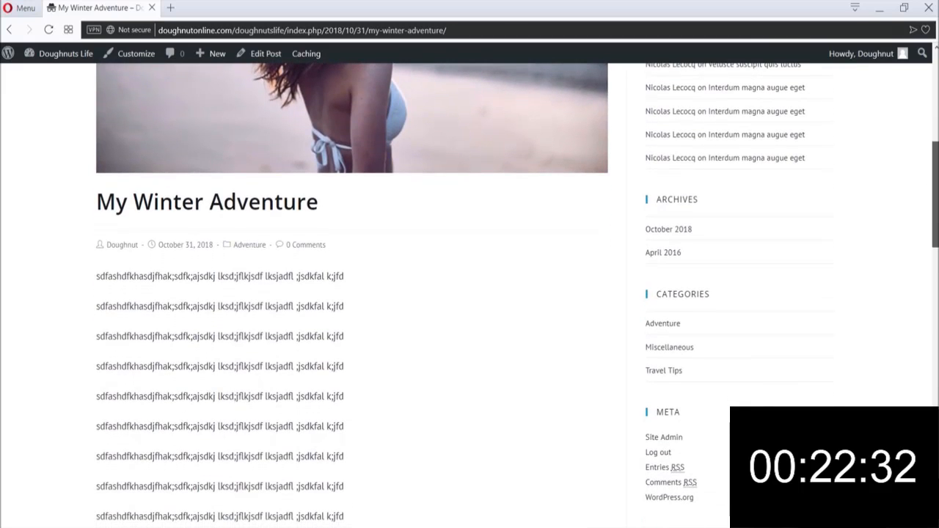
scroll(470, 294, down, 3)
scroll(778, 143, down, 4)
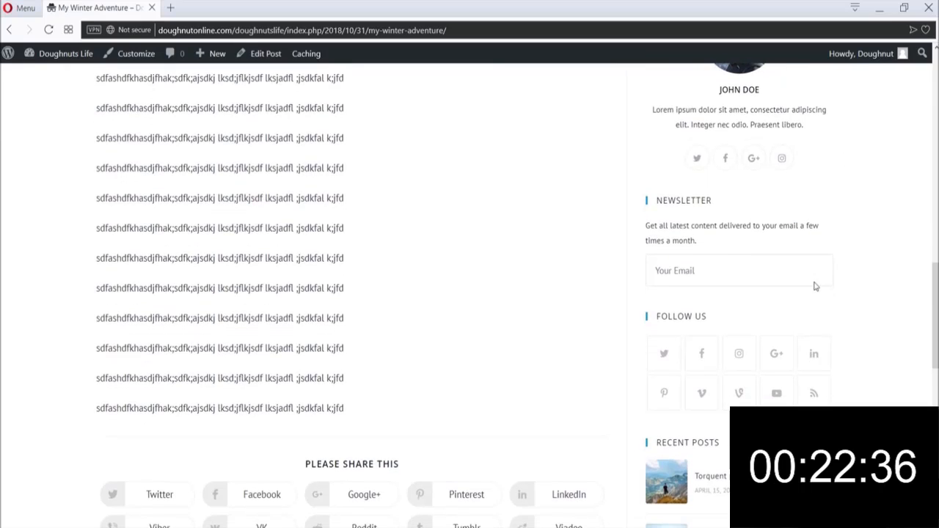
scroll(929, 332, down, 10)
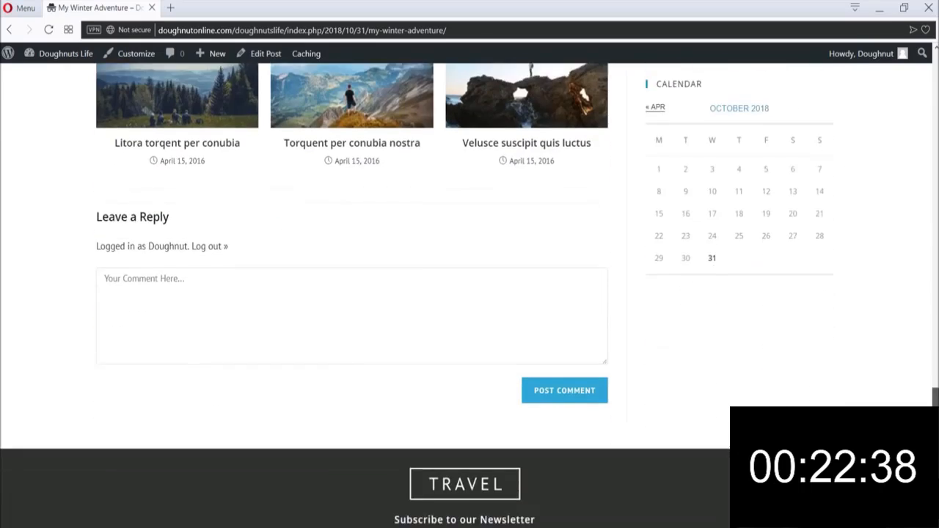
drag(935, 455, 935, 118)
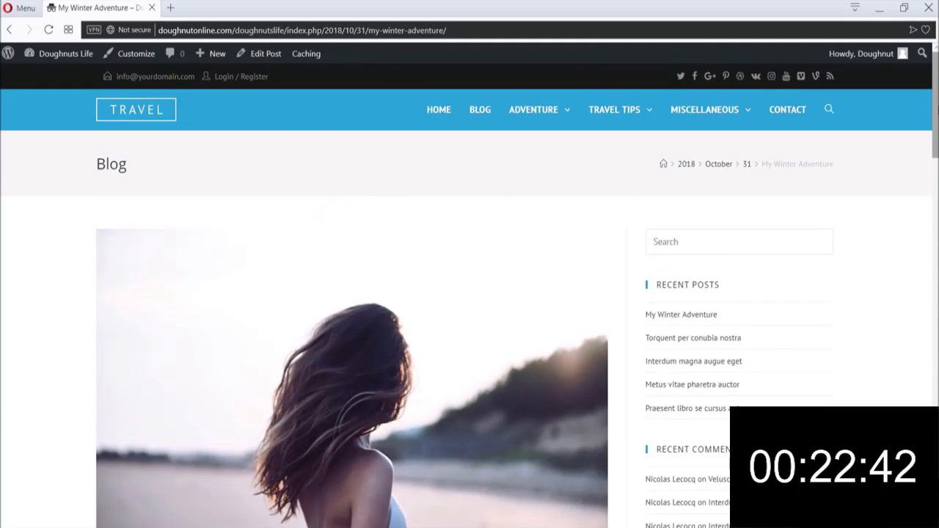
- Go to the site's home page and review its banner, popular posts, adventure travel and travel tips sections
click(445, 110)
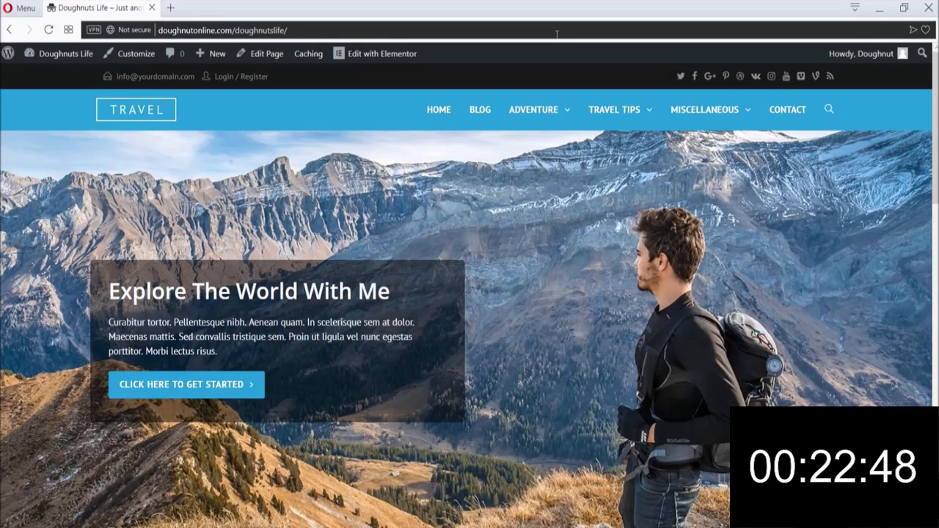
mouse_move(536, 110)
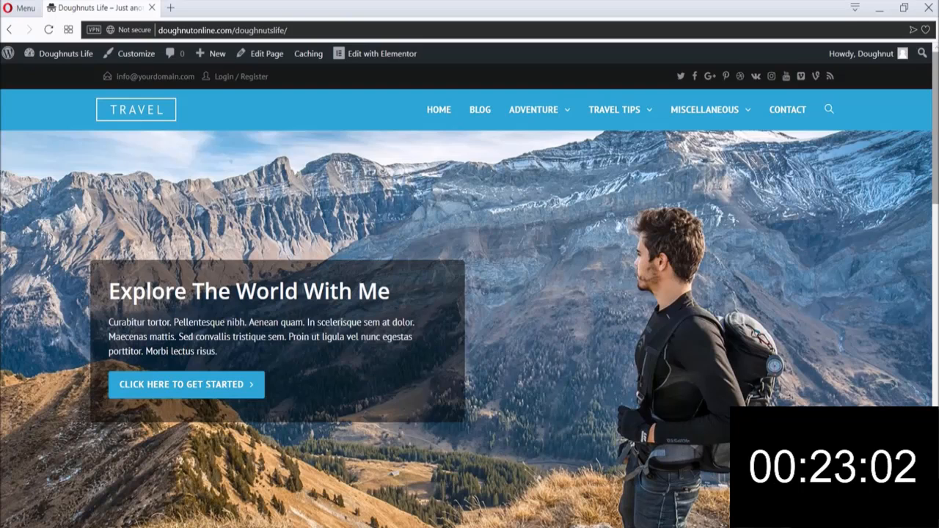
drag(936, 156, 936, 389)
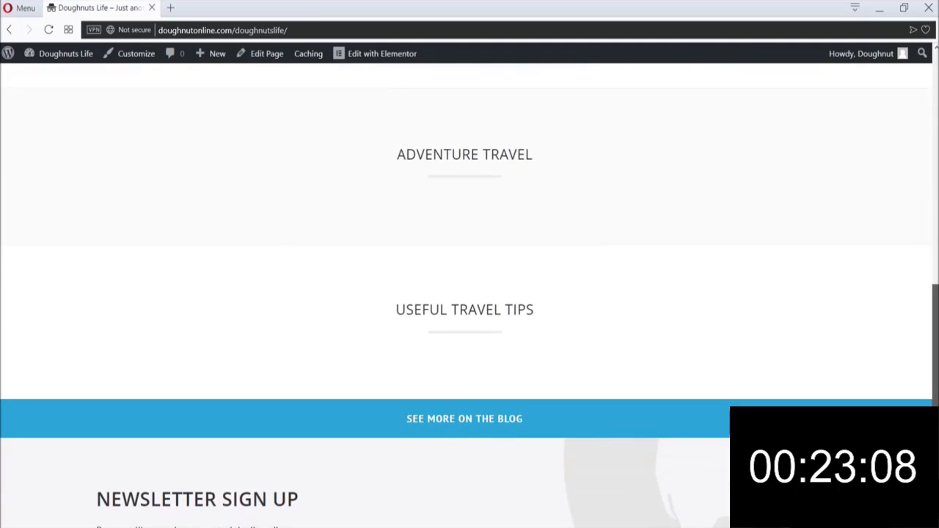
scroll(935, 399, up, 3)
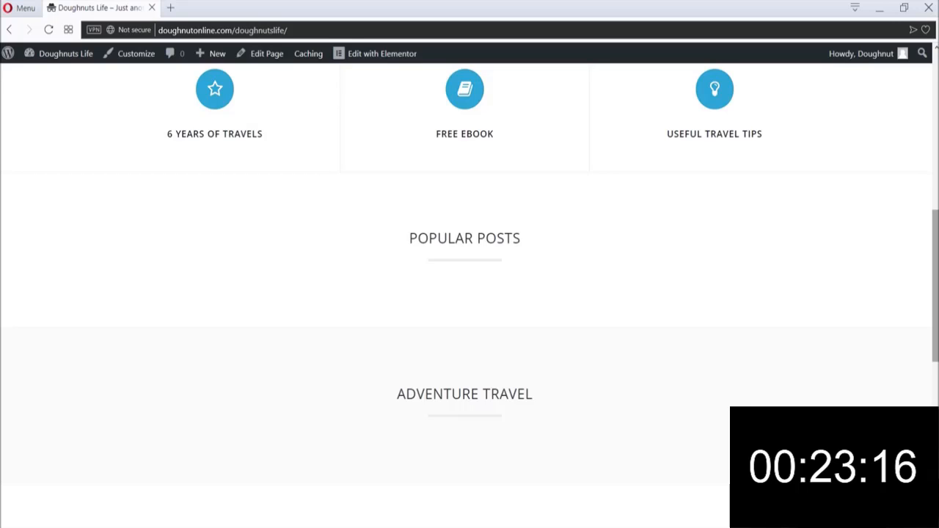
scroll(469, 293, up, 8)
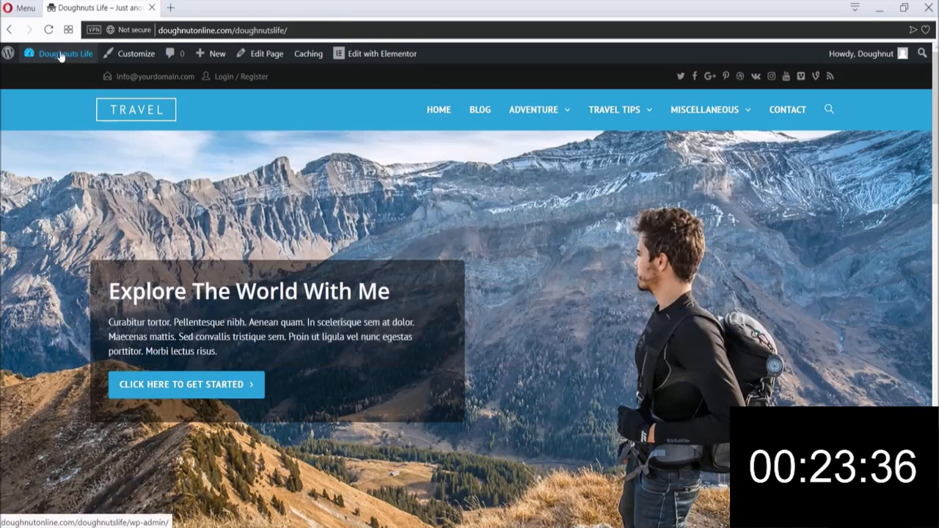
- Return to the admin dashboard and open a blank new post form to look it over
mouse_move(62, 57)
click(53, 78)
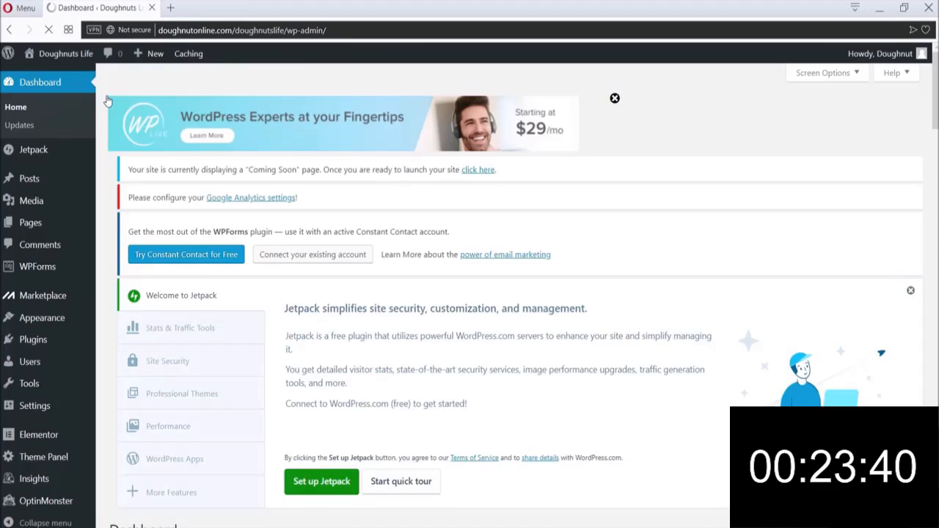
mouse_move(53, 184)
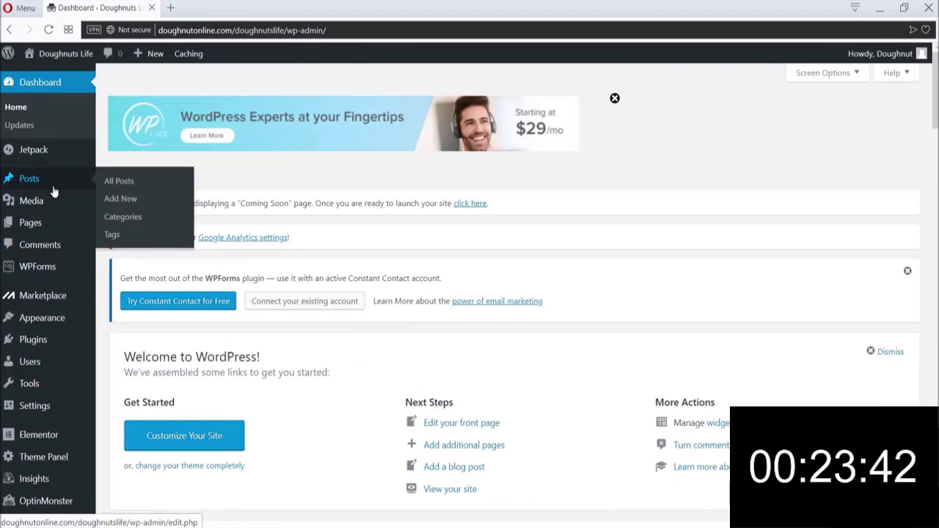
click(158, 198)
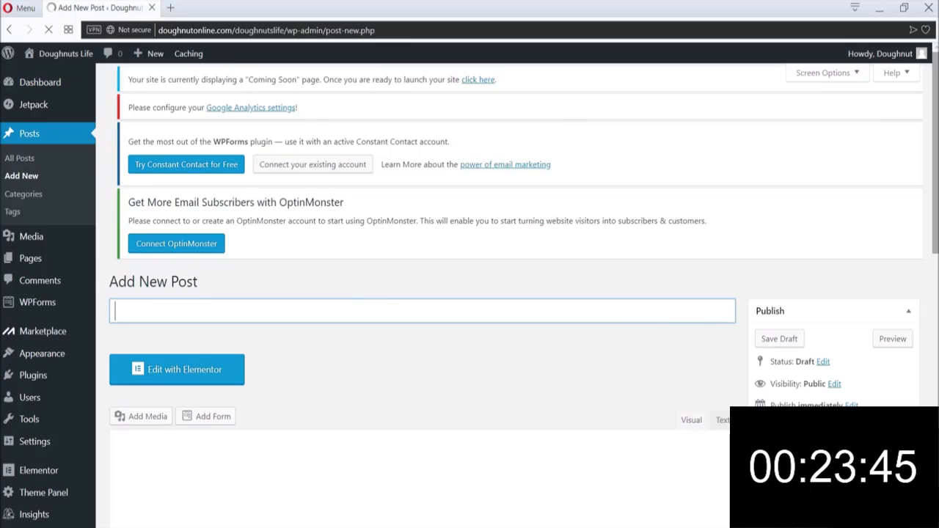
drag(936, 147, 936, 242)
- Open the list of all posts and move the "My Winter Adventure" post to the trash
click(63, 115)
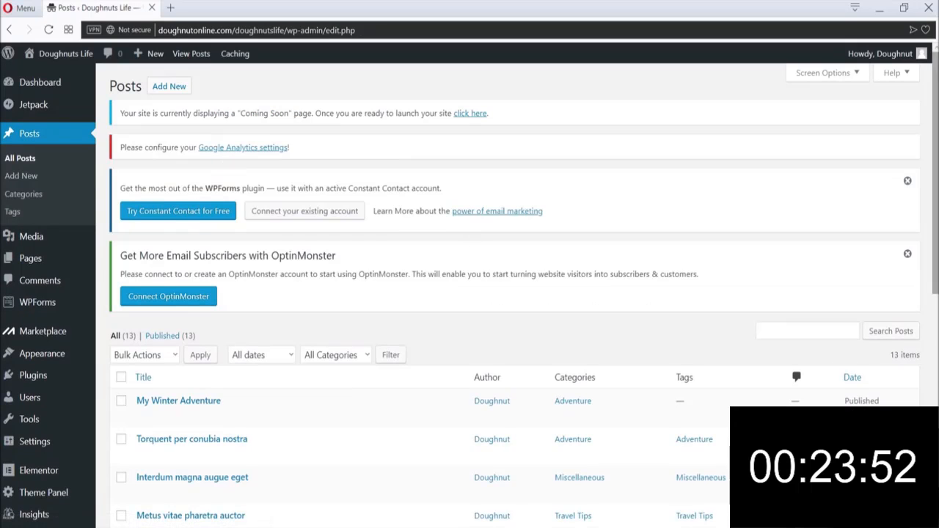
drag(935, 230, 932, 252)
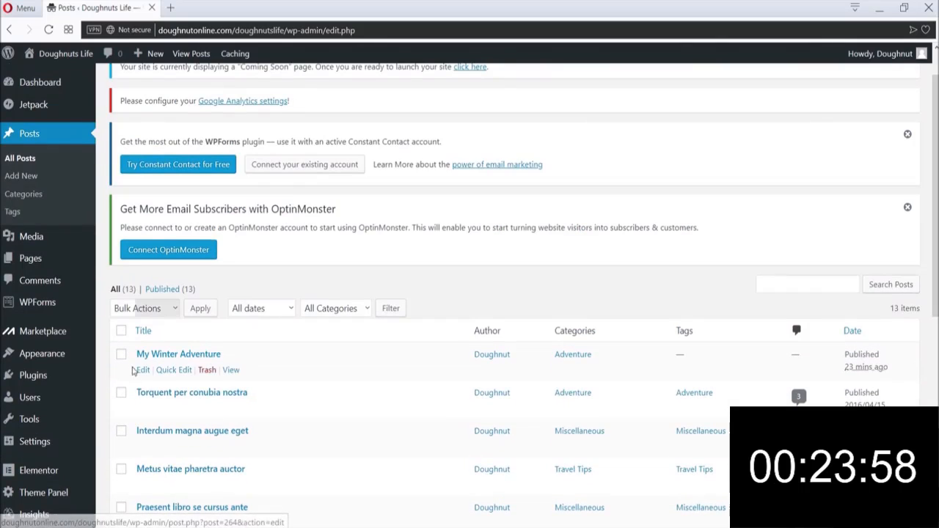
click(205, 370)
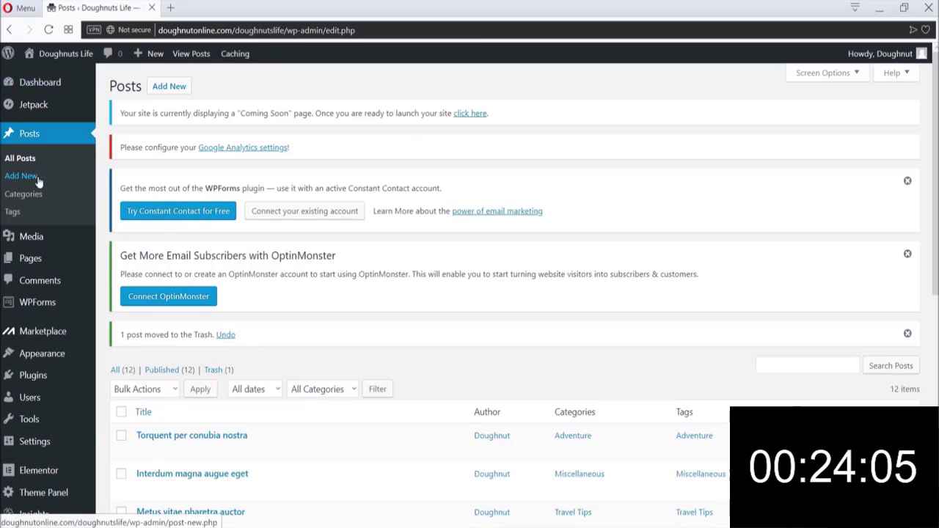
- Go back to the dashboard, open the page for adding plugins and start a keyword search for a plugin
click(41, 88)
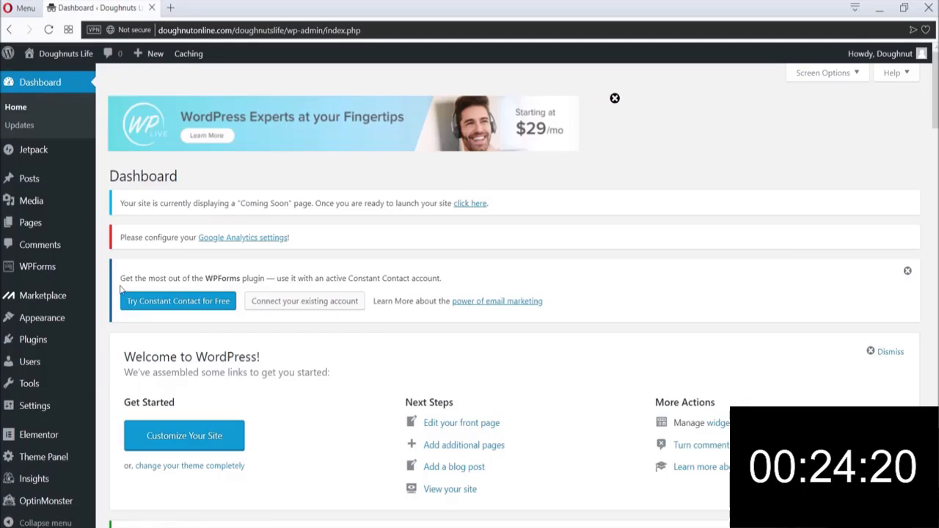
mouse_move(74, 344)
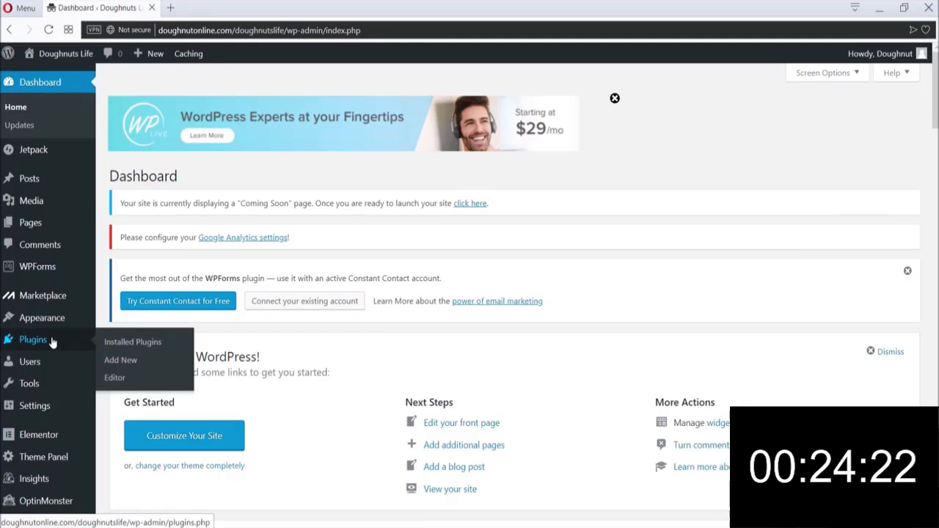
click(120, 358)
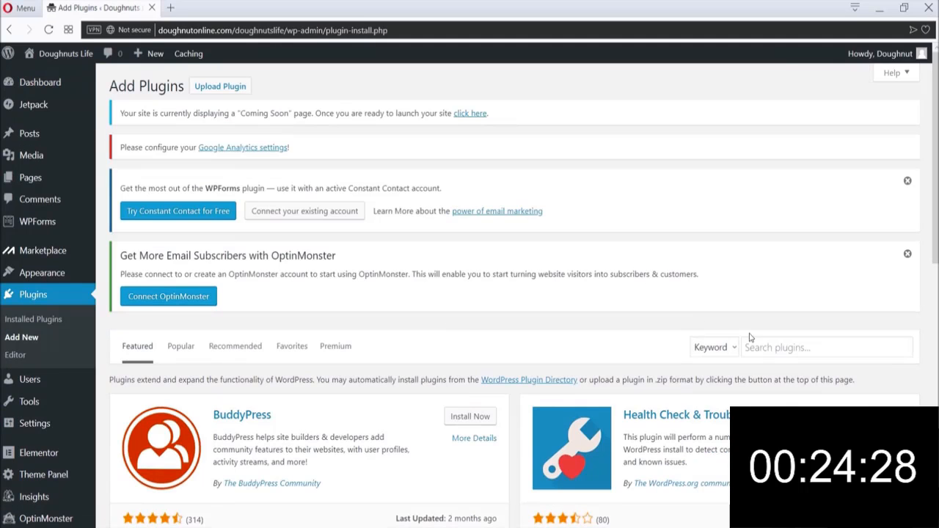
click(749, 347)
text(Co)
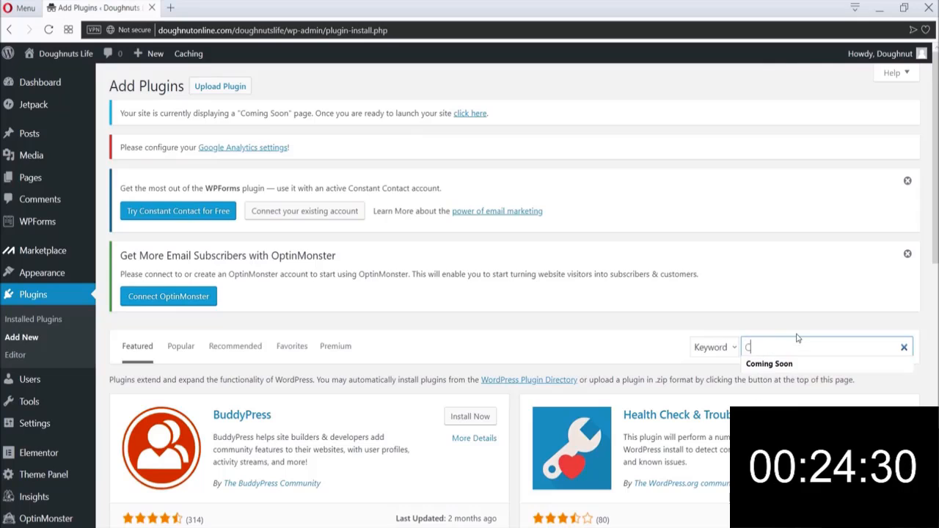
key(BackSpace)
key(BackSpace)
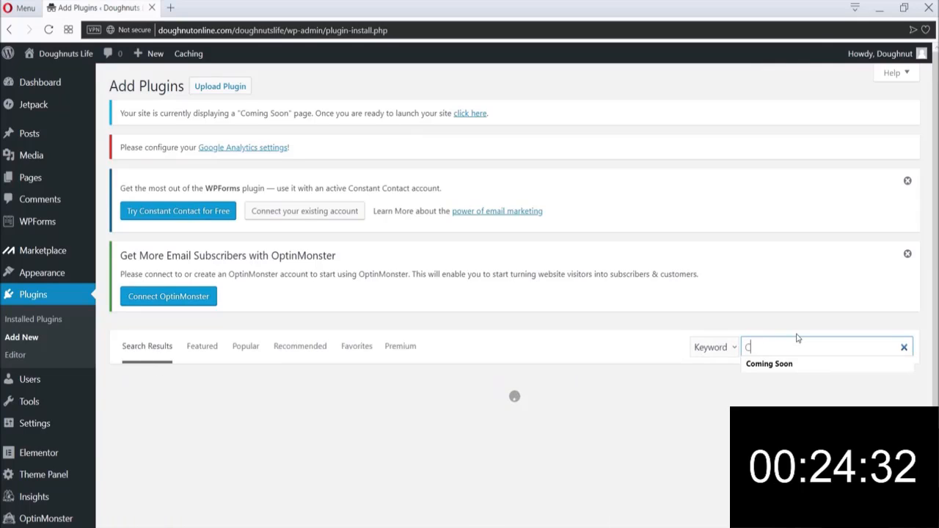
- Find the Content Views – Post Grid & List for WordPress plugin, then install and activate it
mouse_move(409, 525)
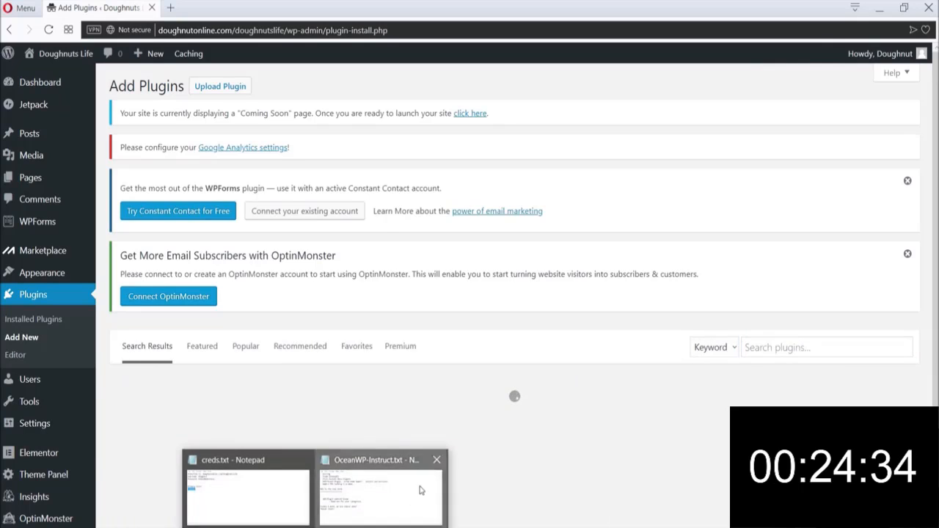
click(421, 489)
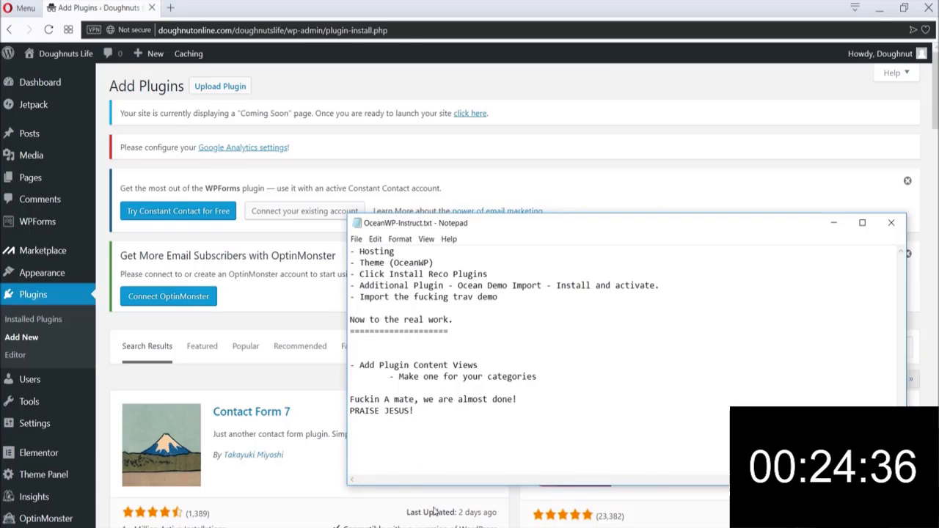
click(438, 502)
click(843, 345)
text(Con)
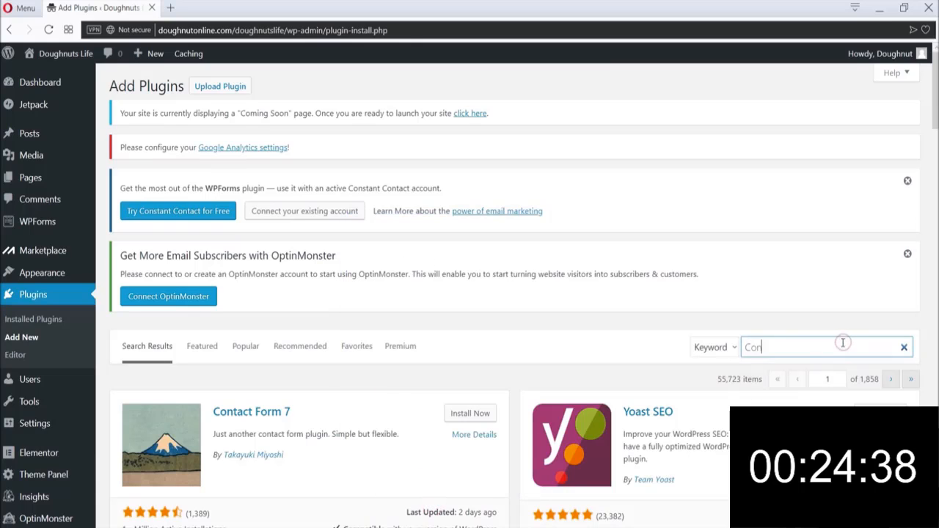
text(tent Views)
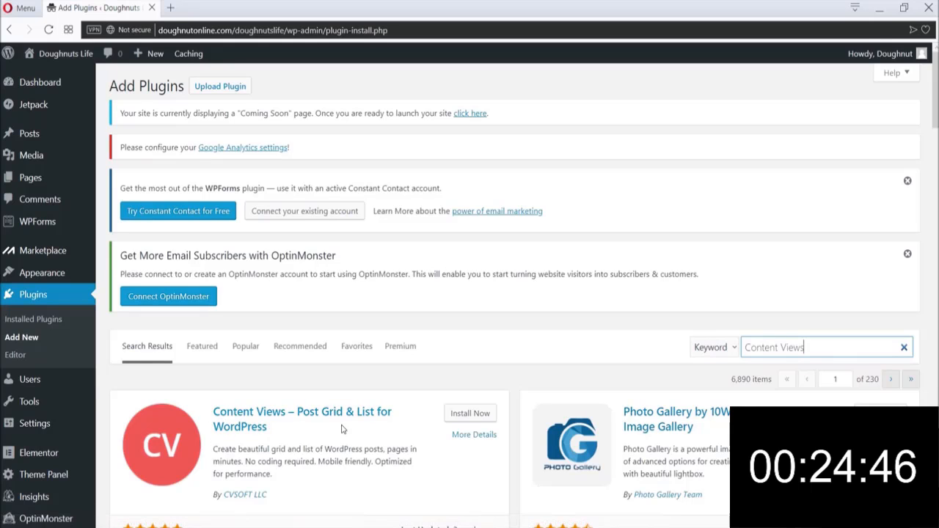
click(486, 417)
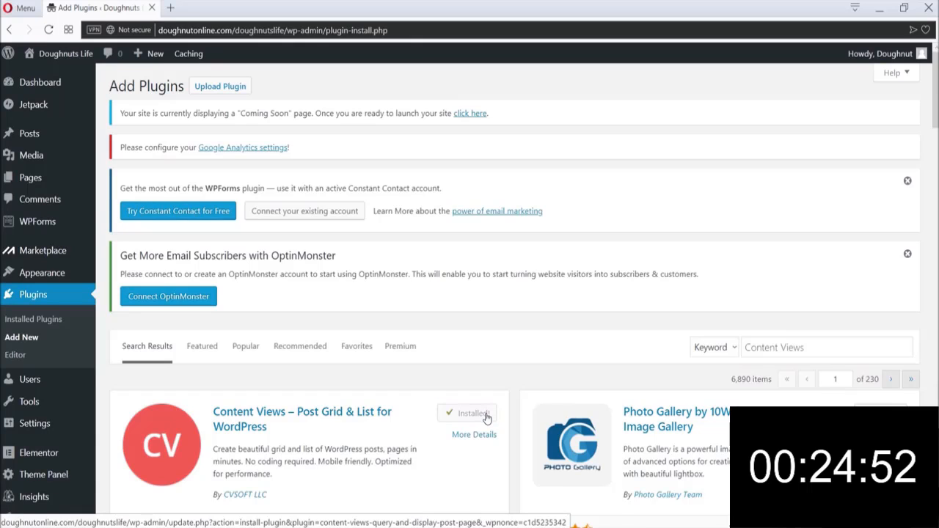
click(476, 414)
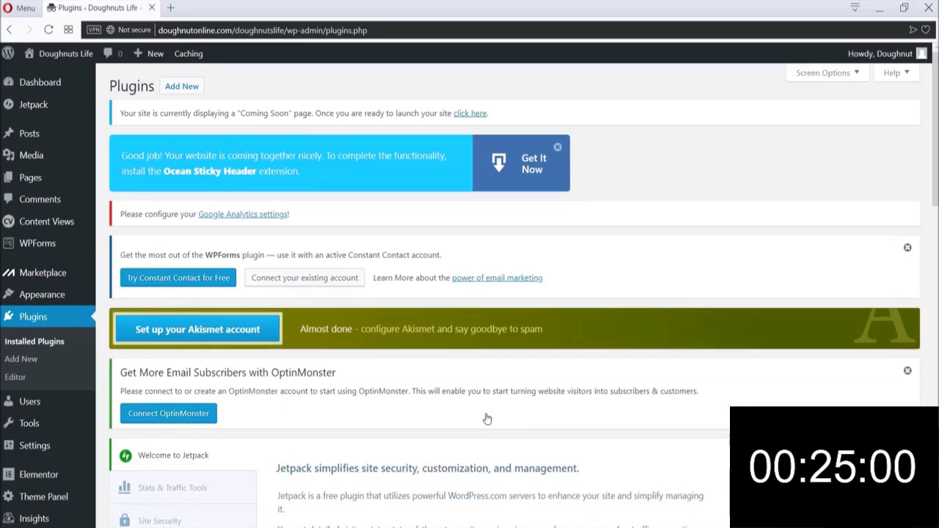
- Start a new Content Views view from the installed plugins list and title it "Adv"
drag(936, 145, 936, 313)
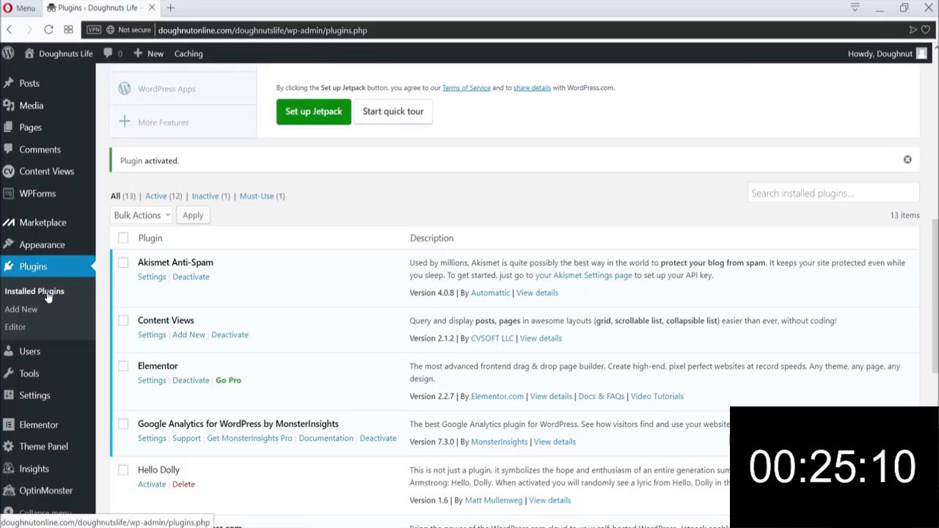
click(199, 336)
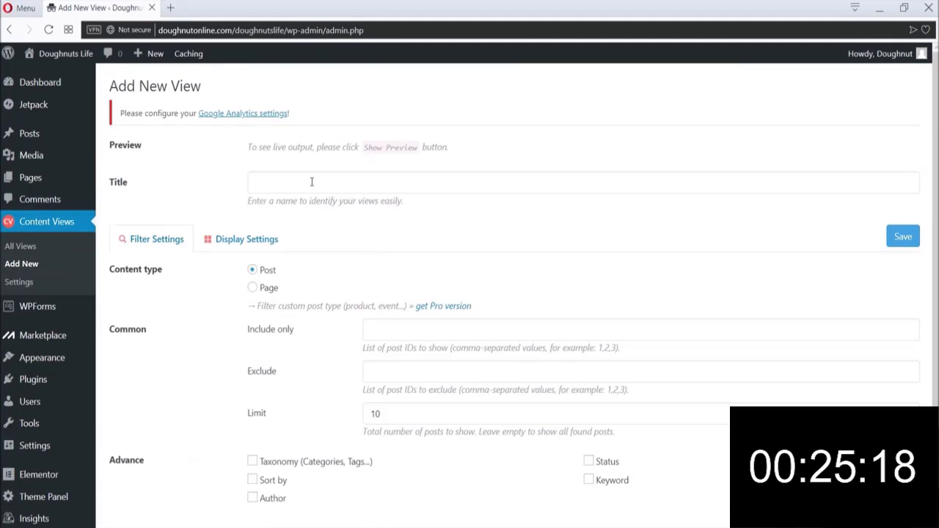
click(312, 182)
drag(936, 212, 936, 228)
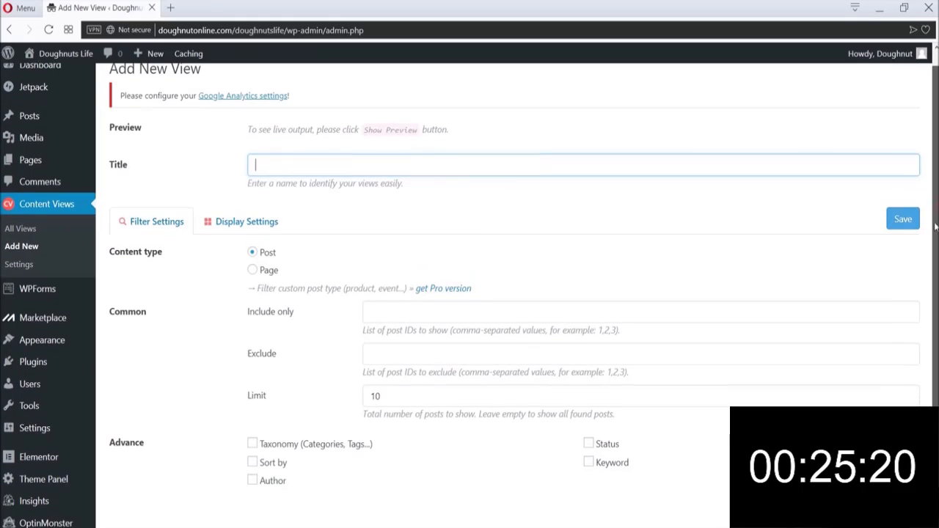
text(Adv)
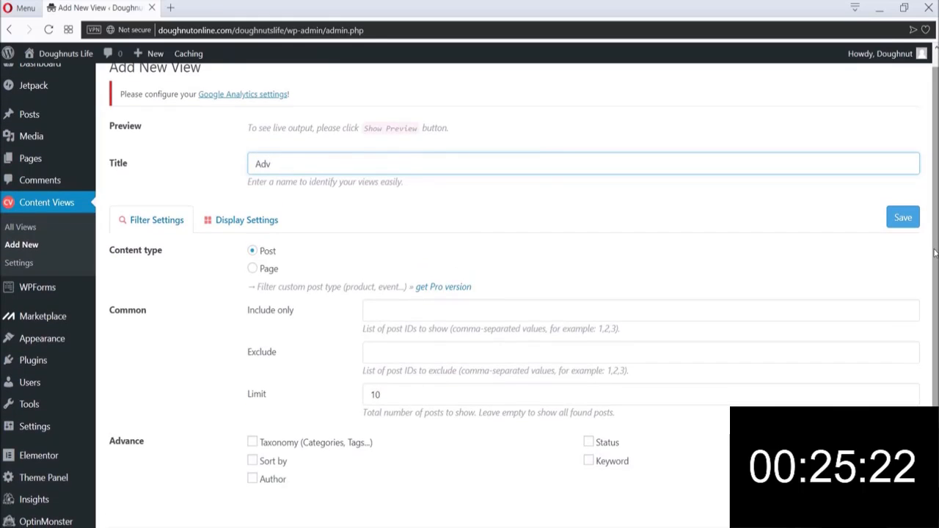
- Set the limit on the total number of posts shown by the view to 4
drag(935, 237, 935, 288)
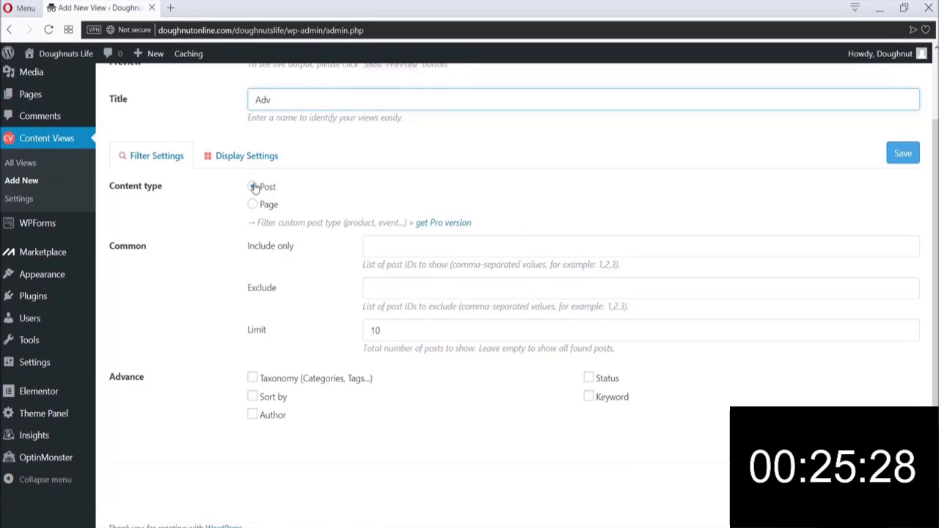
click(436, 250)
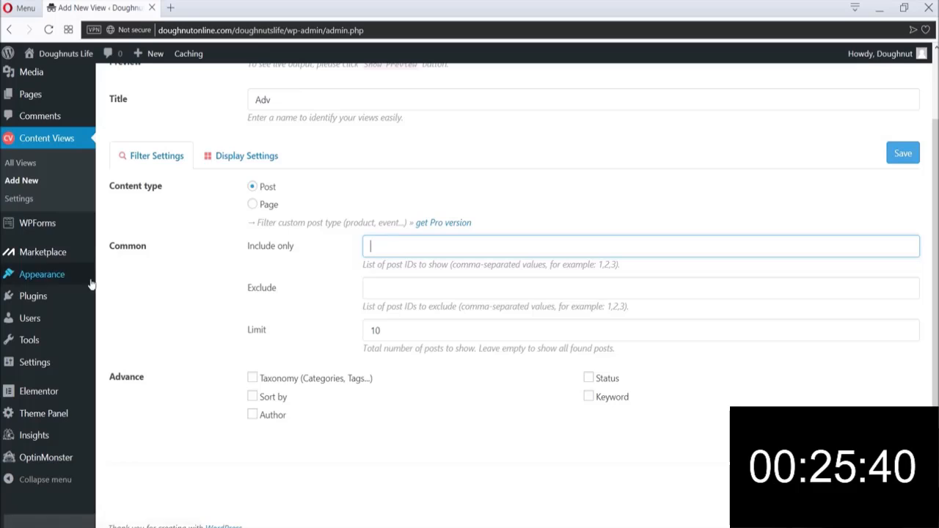
click(378, 293)
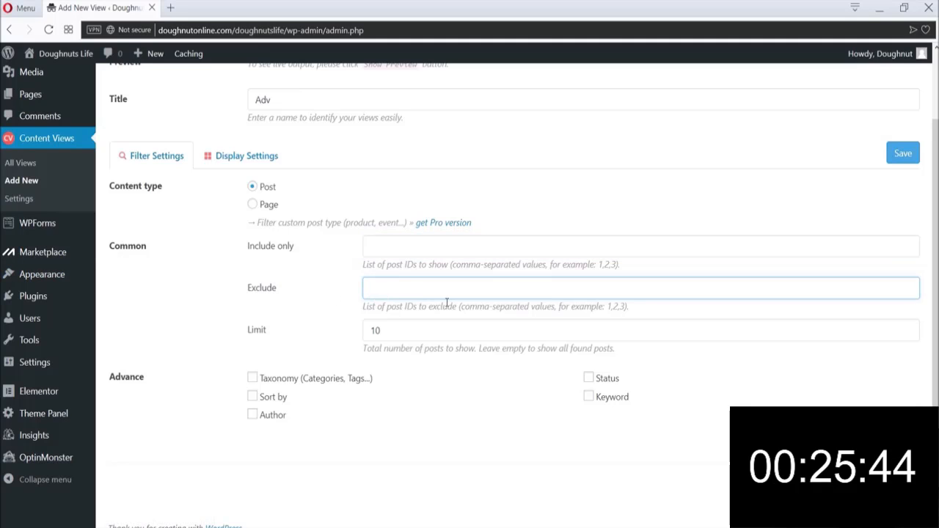
drag(346, 318, 418, 333)
key(BackSpace)
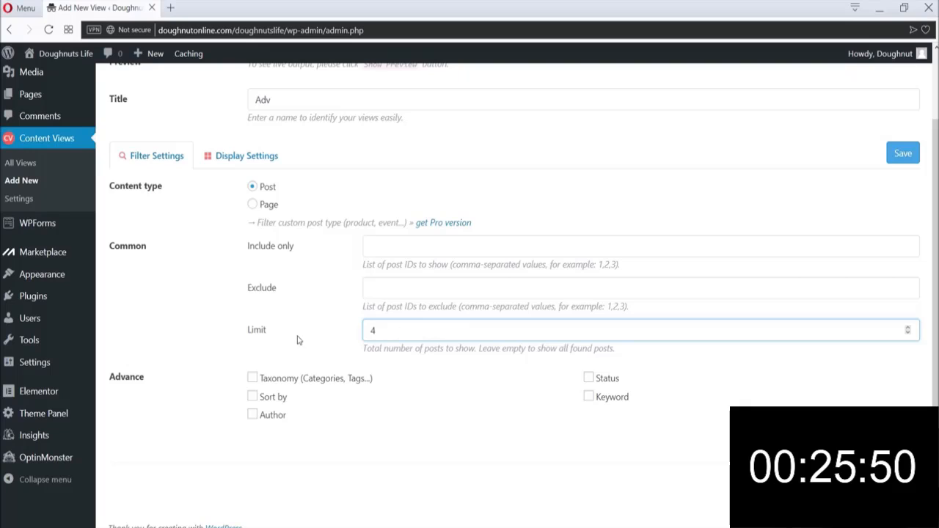
click(128, 320)
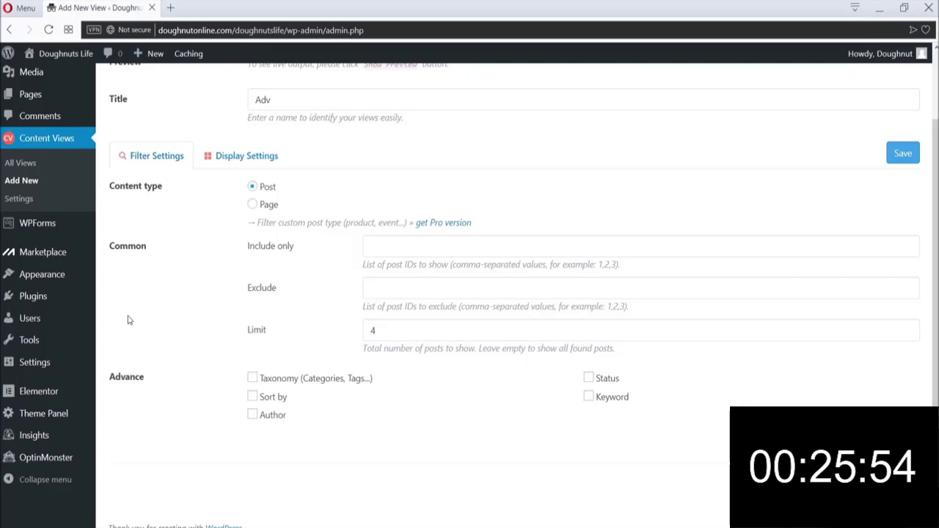
- Filter the view by taxonomy to the Adventure category and save the view
click(277, 379)
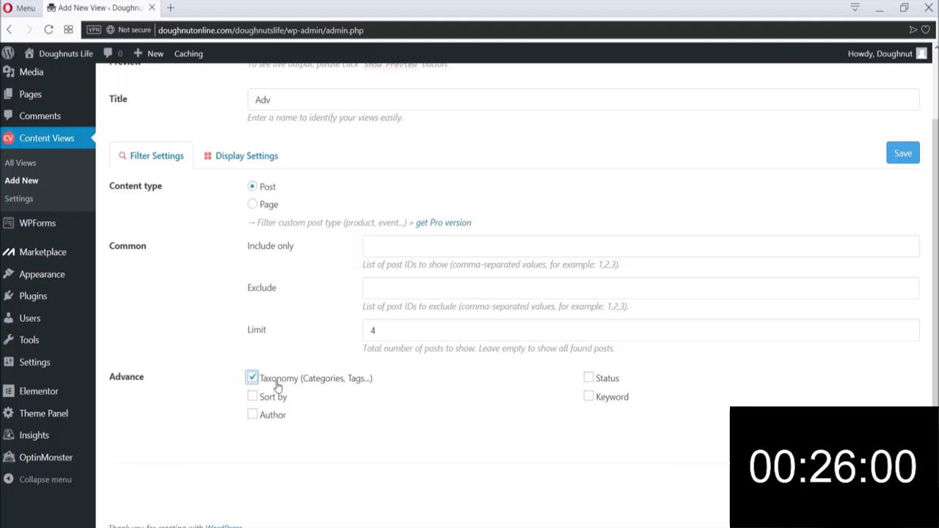
scroll(276, 383, down, 3)
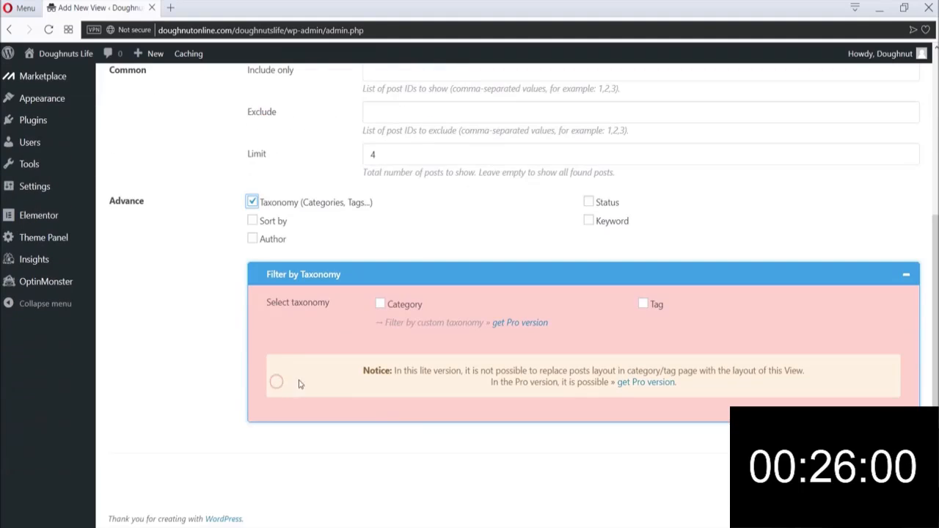
click(399, 305)
scroll(400, 306, down, 2)
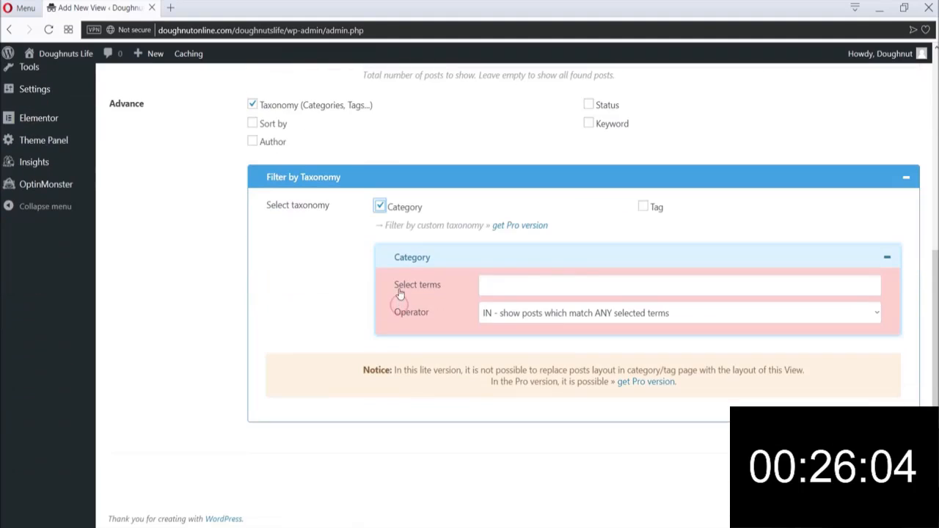
click(529, 278)
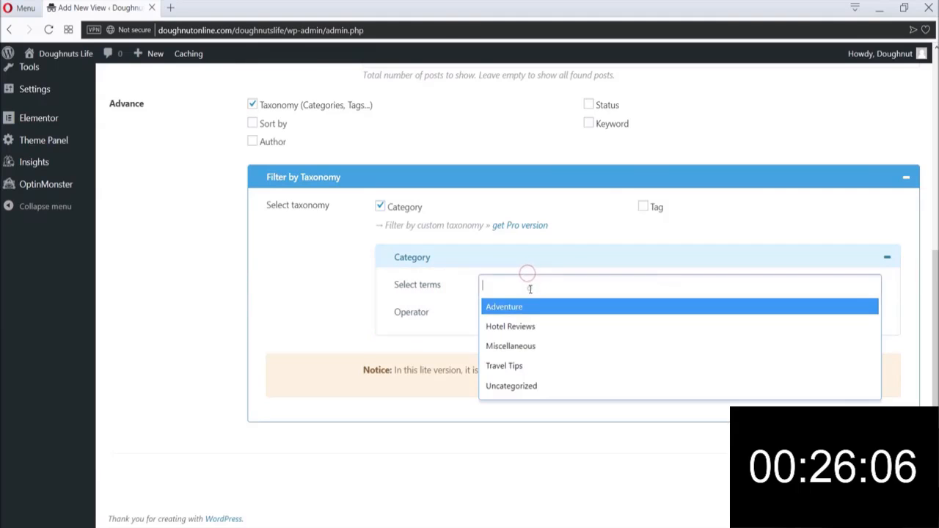
click(515, 305)
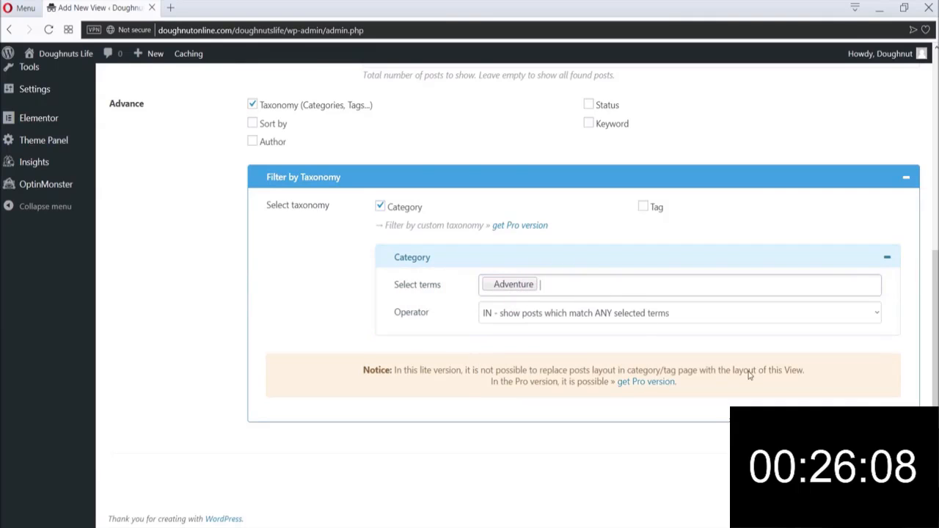
click(900, 477)
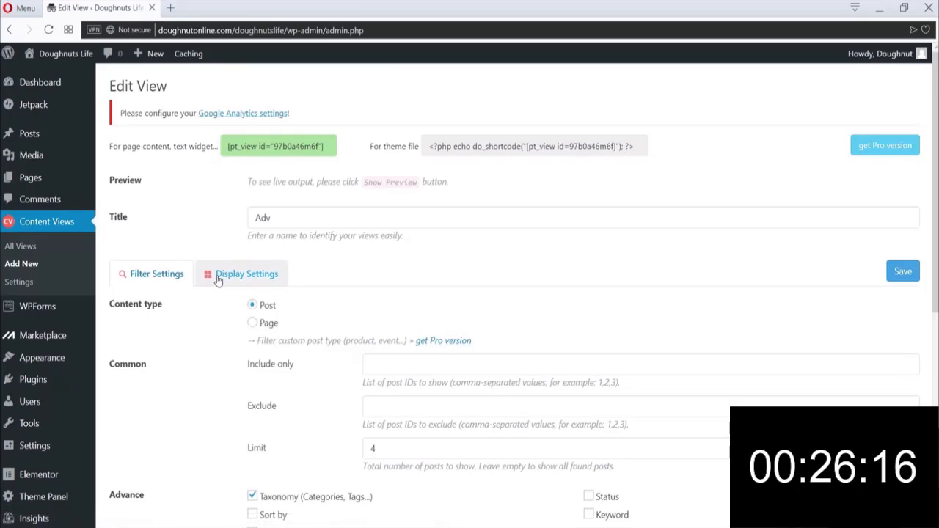
- Set the grid layout to 4 items per row in the view's display settings
click(217, 279)
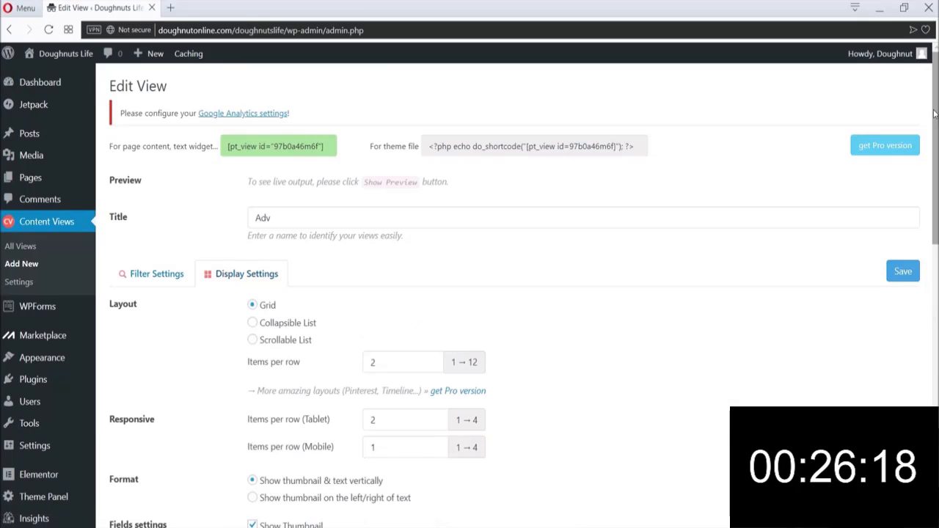
scroll(254, 110, down, 3)
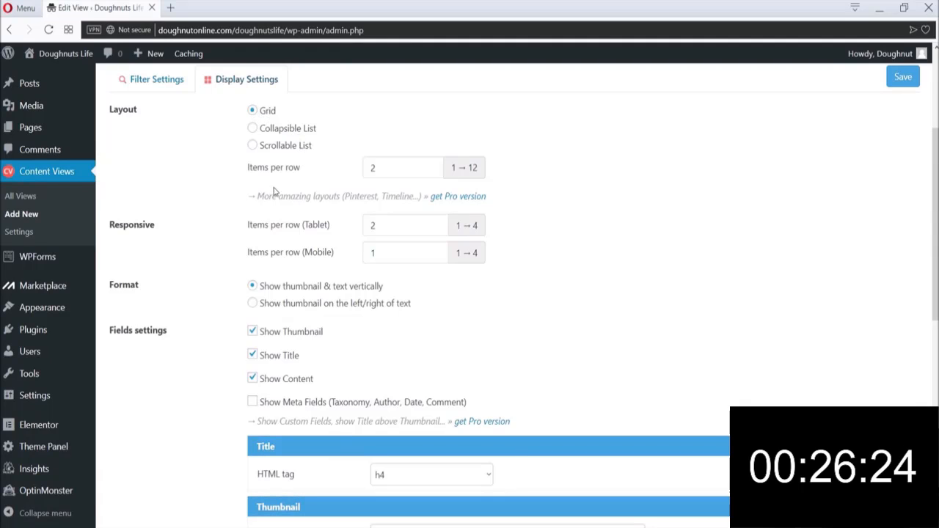
click(388, 168)
double_click(389, 170)
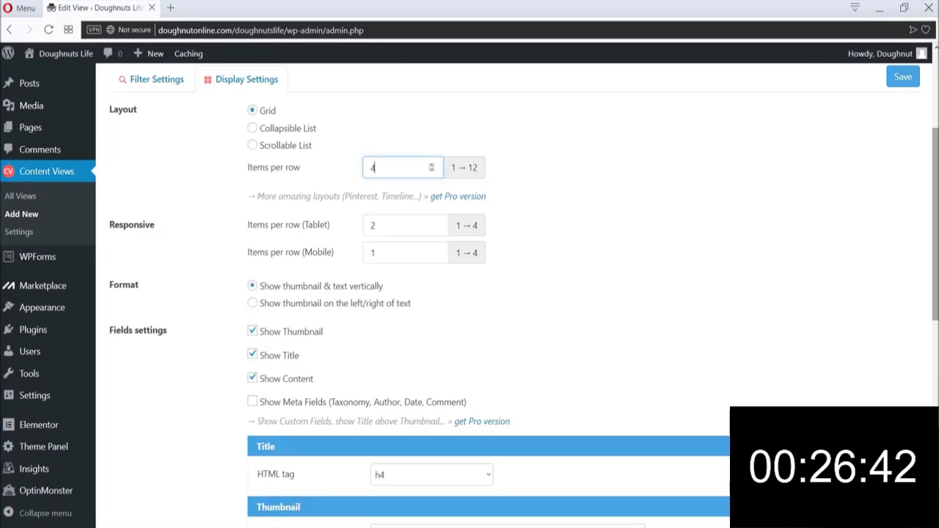
- Review the thumbnail size and Read More text options, and allow HTML tags in the excerpt
scroll(920, 302, down, 4)
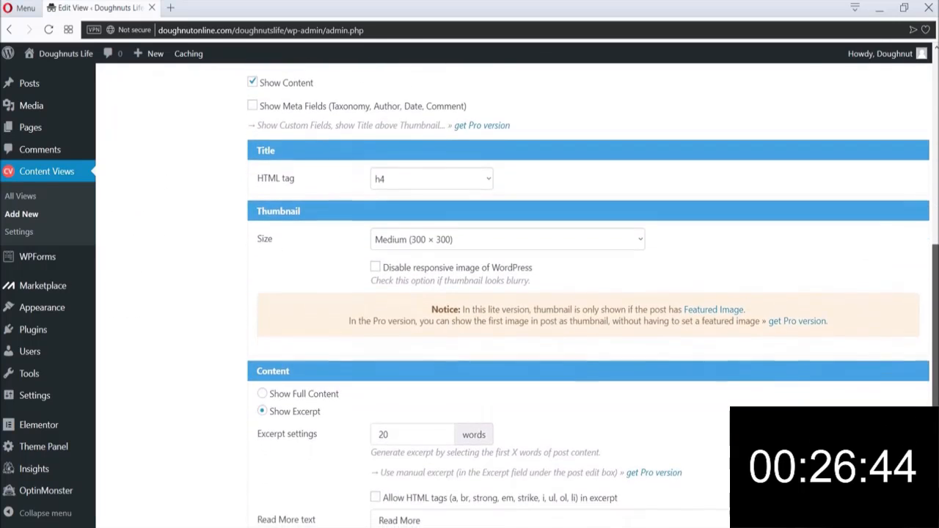
click(473, 236)
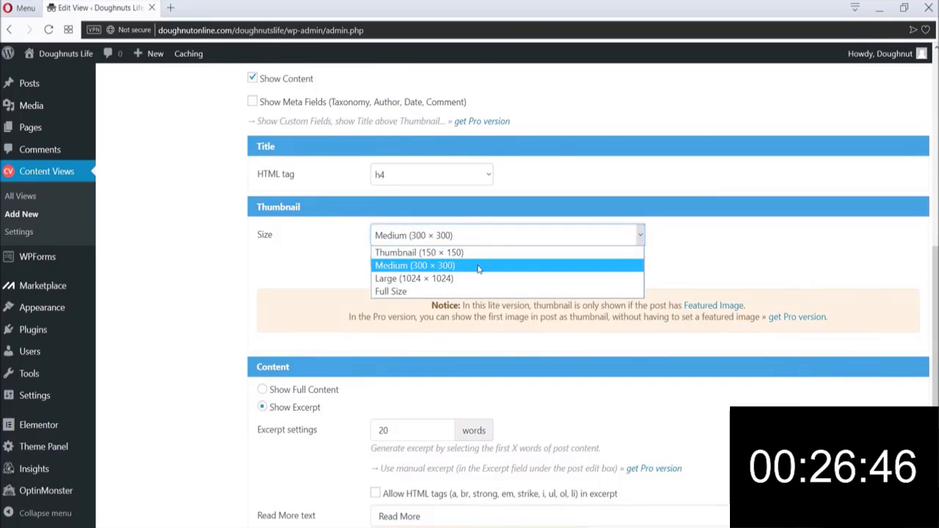
click(701, 226)
scroll(934, 381, down, 3)
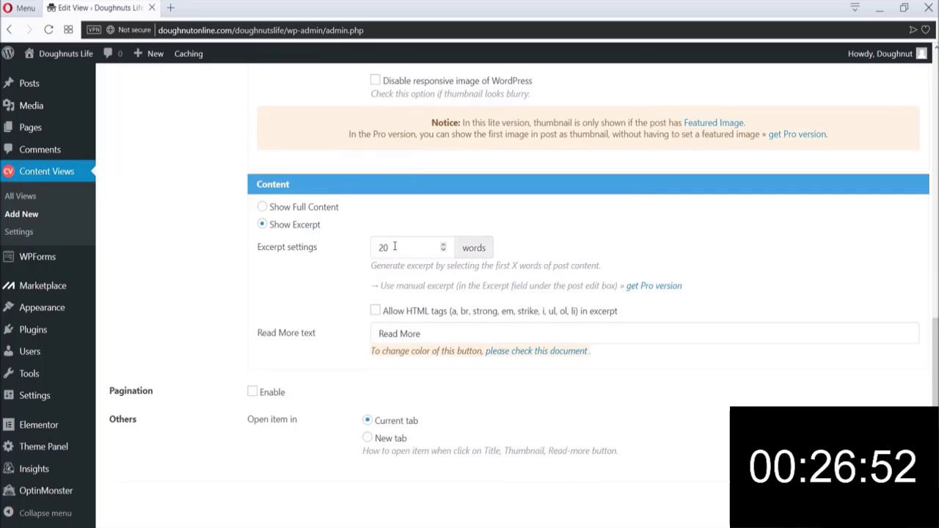
scroll(453, 270, down, 1)
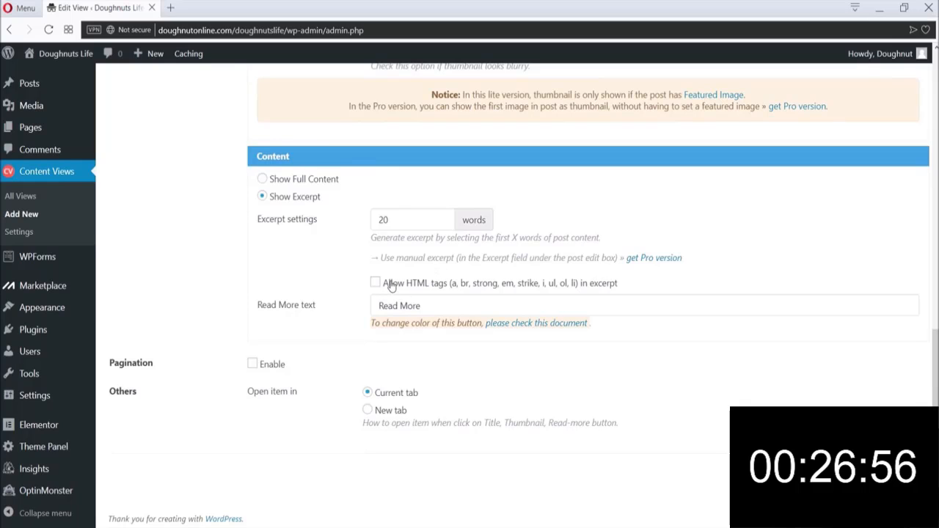
click(398, 306)
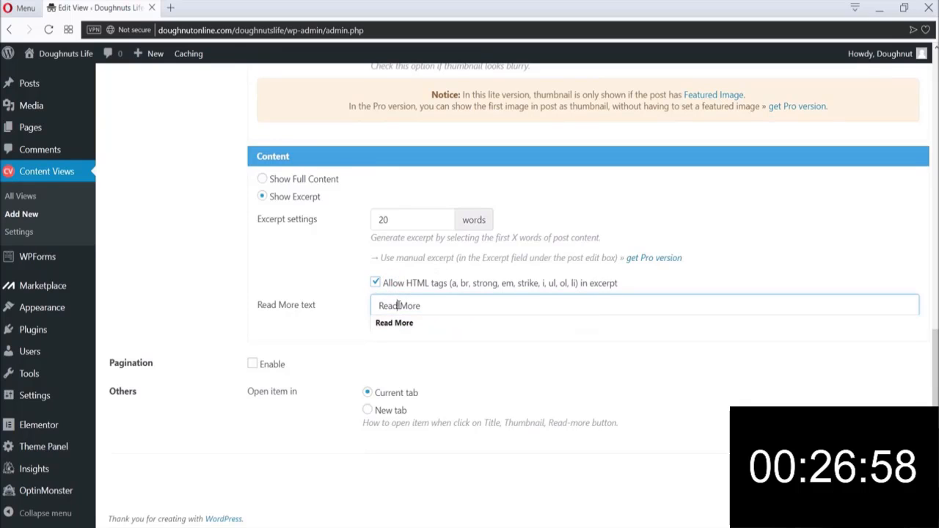
triple_click(398, 306)
click(183, 284)
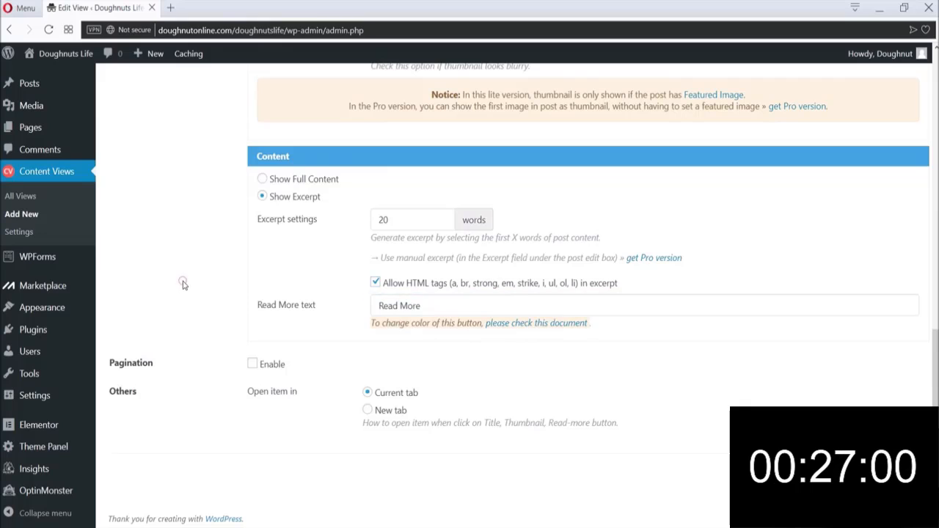
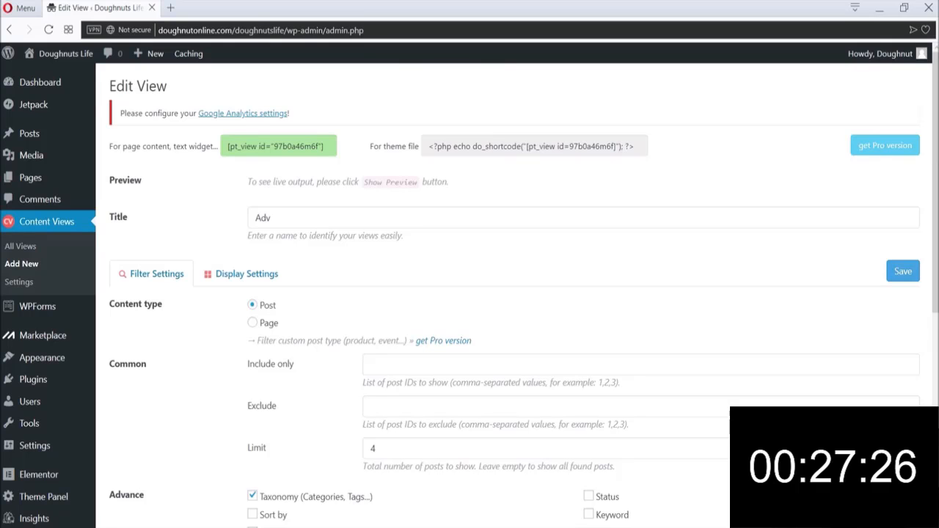
- Copy the Adv view's shortcode intended for page content and text widgets
scroll(469, 293, down, 3)
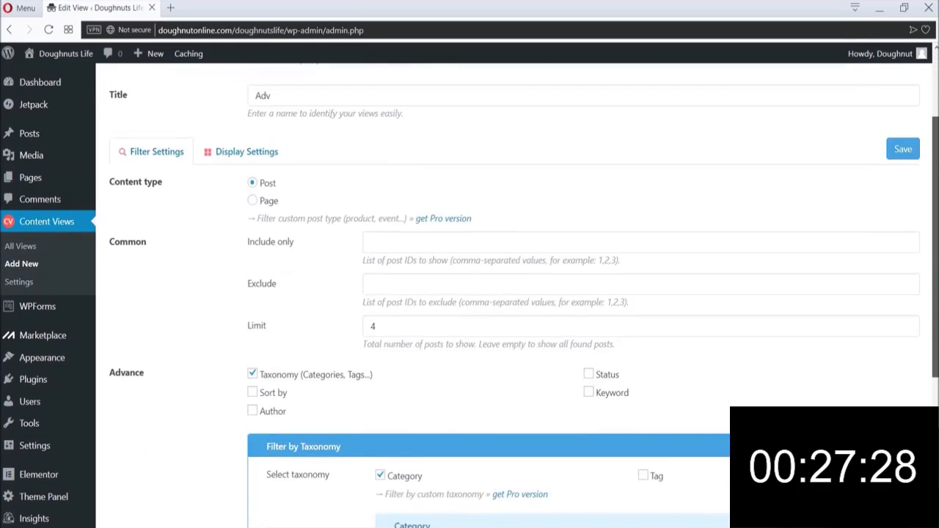
scroll(771, 104, up, 3)
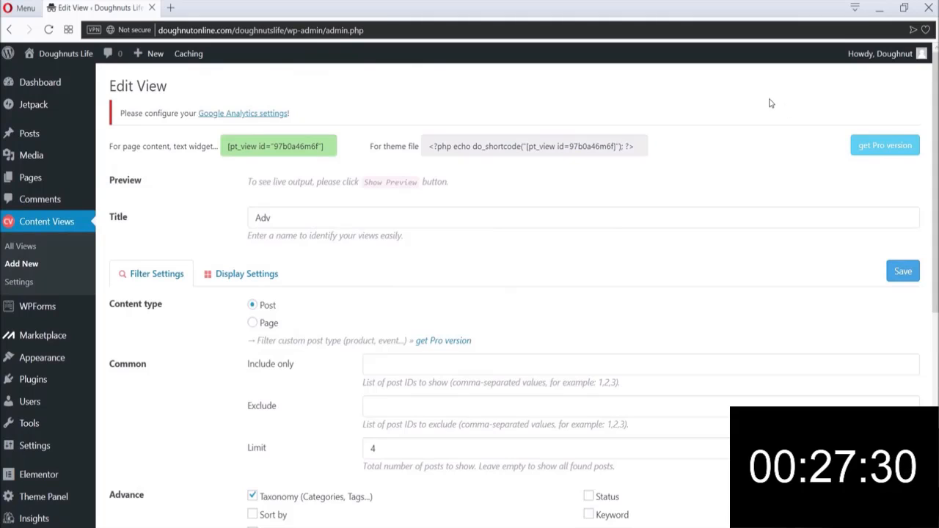
click(252, 152)
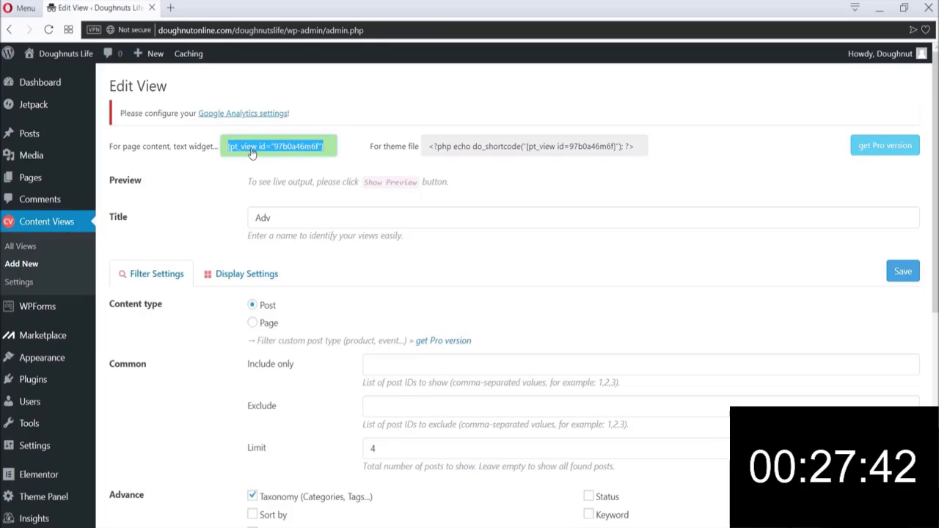
right_click(252, 152)
click(279, 192)
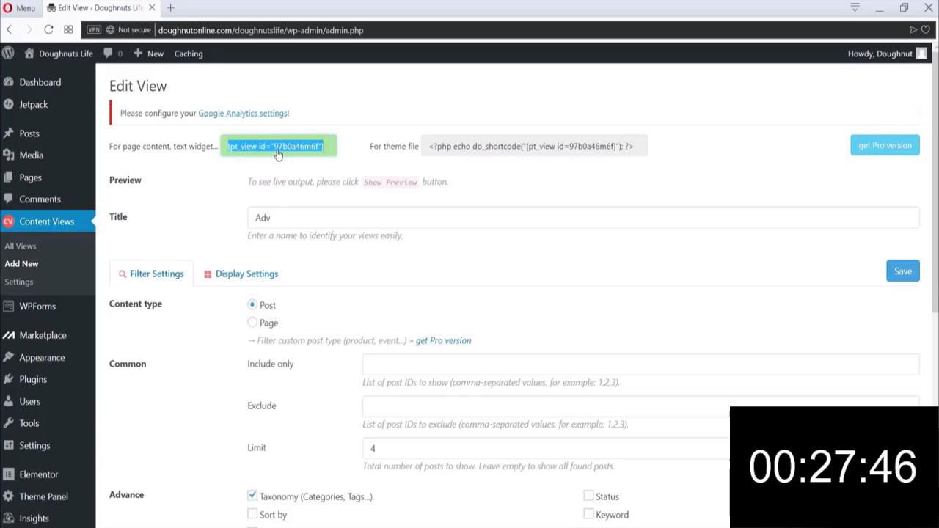
- Visit the live site's home page and open it for editing with Elementor
mouse_move(40, 62)
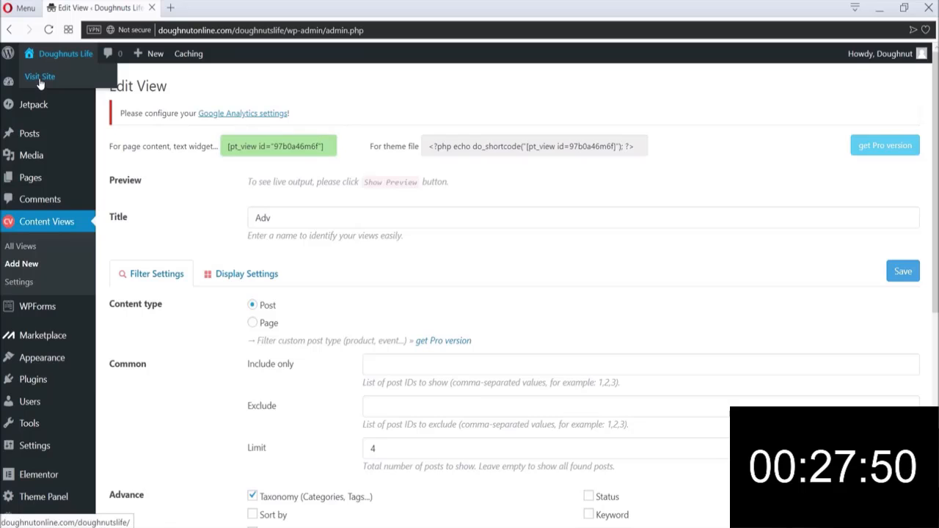
click(39, 78)
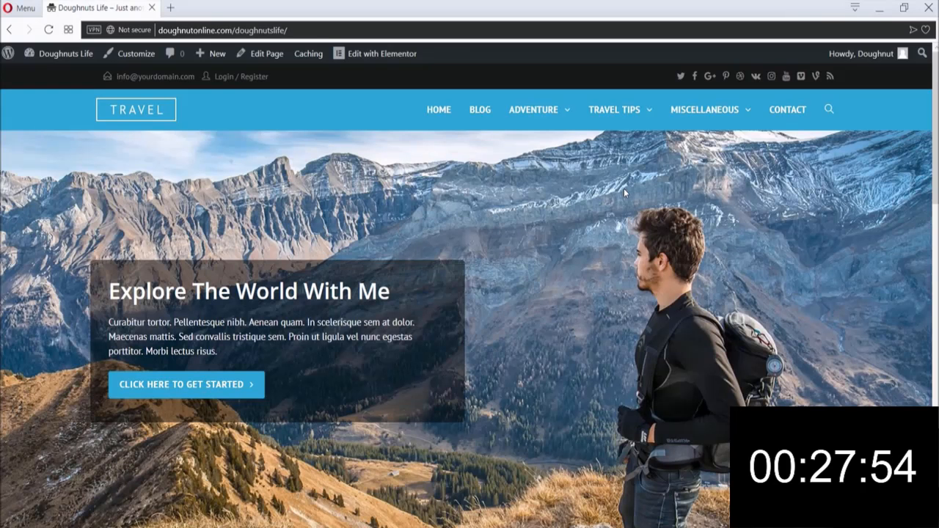
click(358, 61)
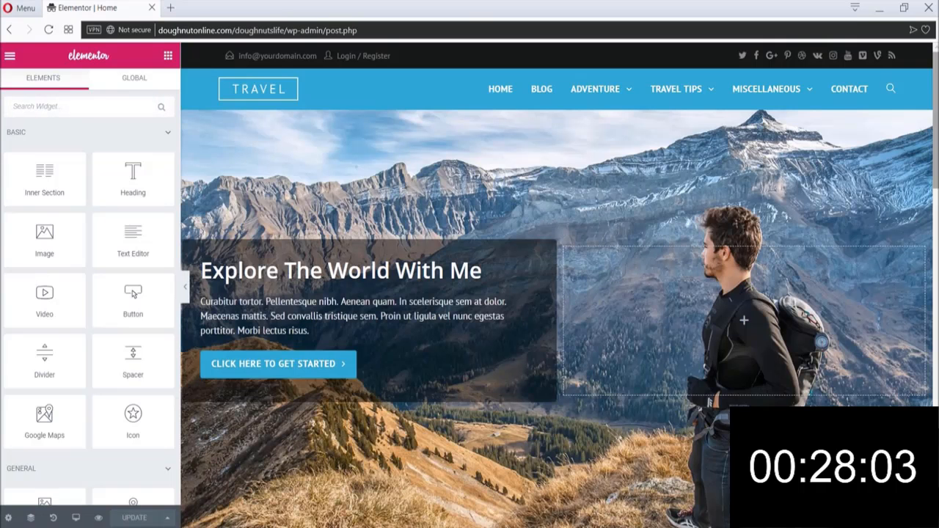
- Find the Shortcode widget and place it in the Adventure Travel section, below the heading's divider line
drag(936, 127, 936, 299)
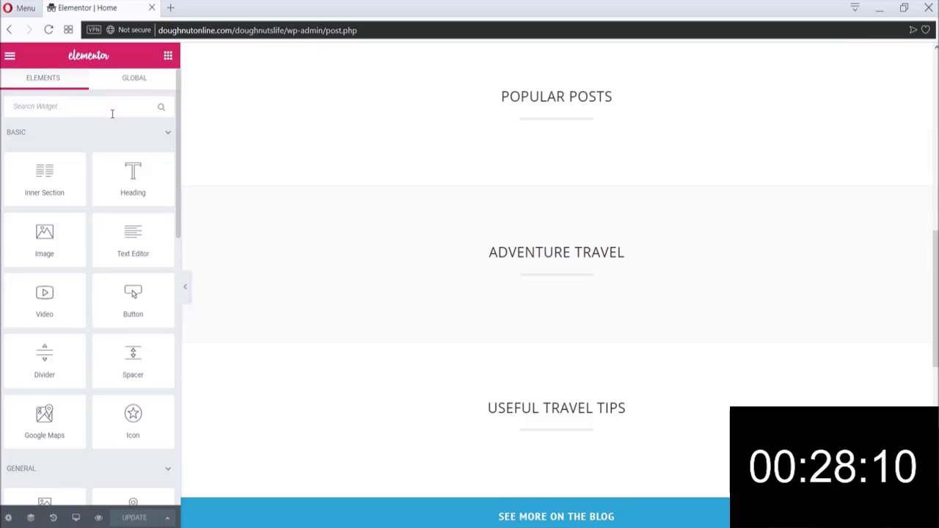
text(short)
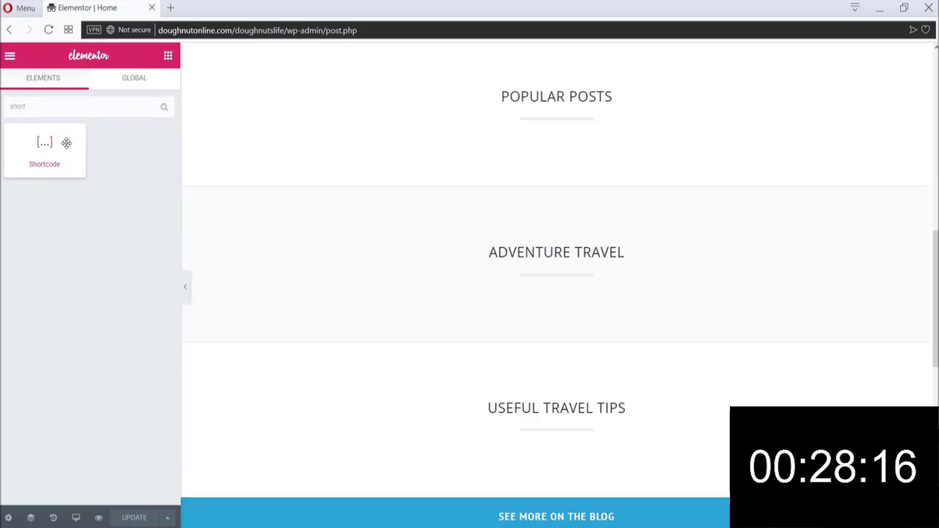
drag(66, 142, 528, 277)
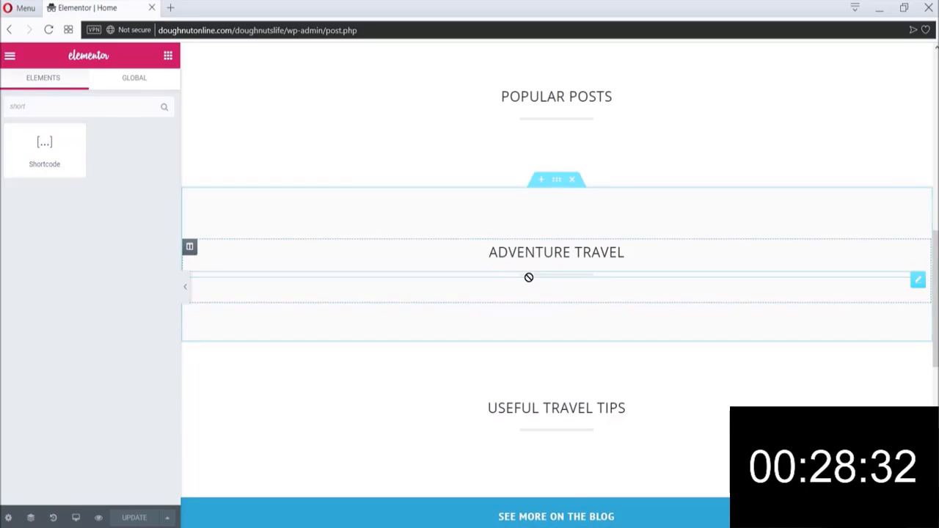
drag(82, 165, 652, 277)
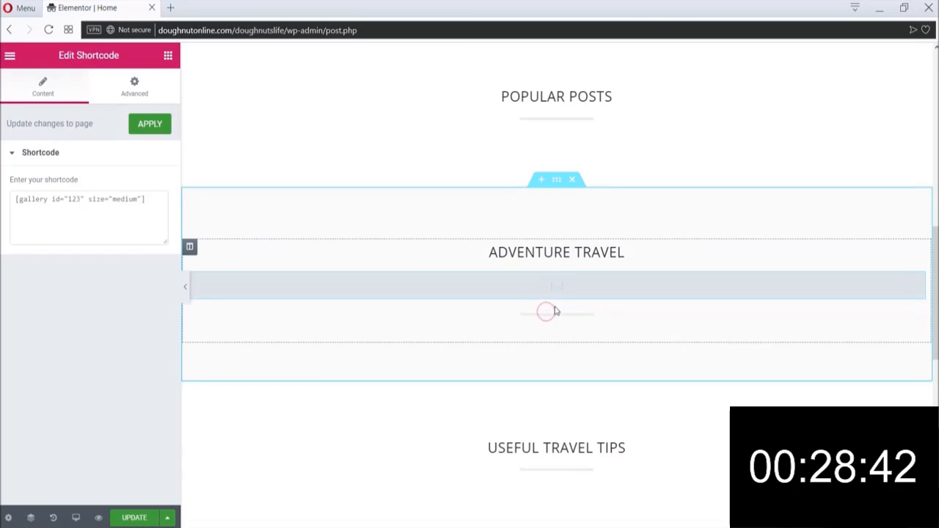
mouse_move(557, 315)
mouse_down()
mouse_move(554, 273)
mouse_move(571, 313)
mouse_up()
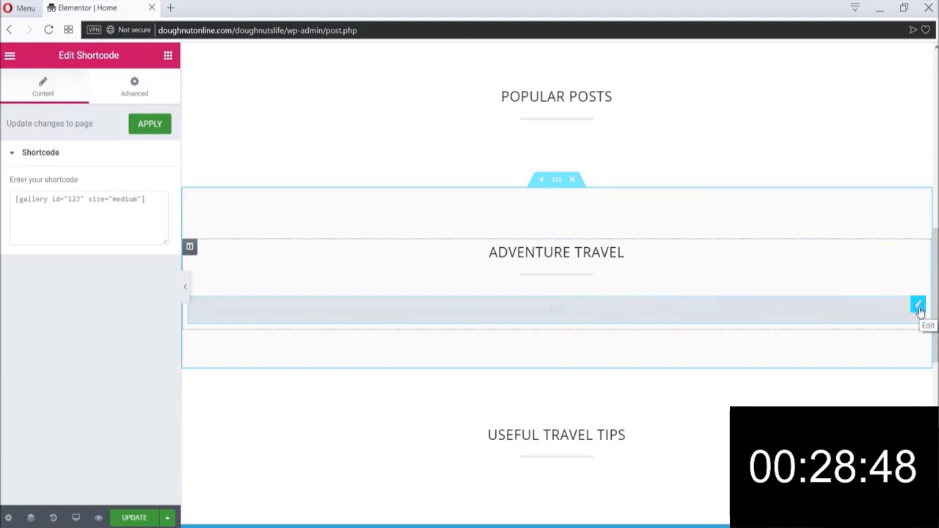
- Paste the Adv view shortcode [pt_view id="97b0a46m6f"] into the Shortcode widget and review the post grid on the page
click(48, 197)
key(ctrl+v)
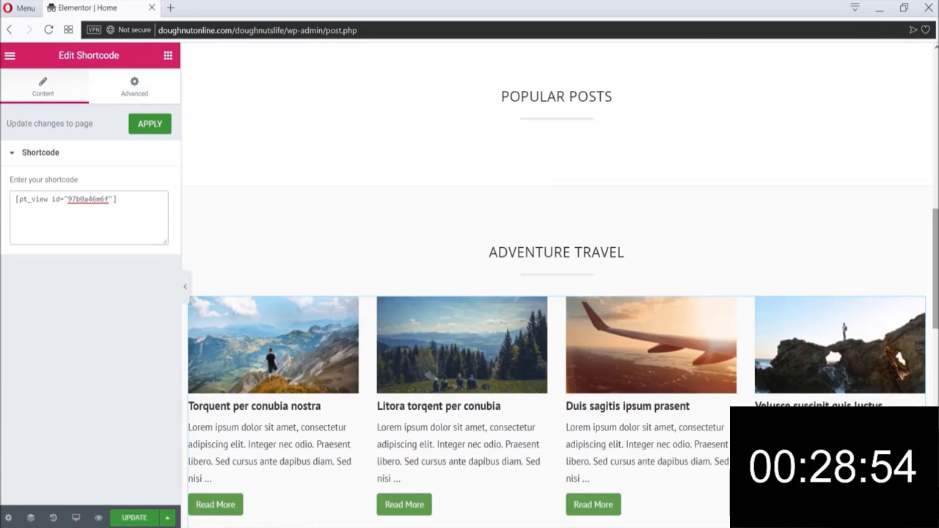
scroll(558, 293, down, 1)
scroll(557, 294, down, 4)
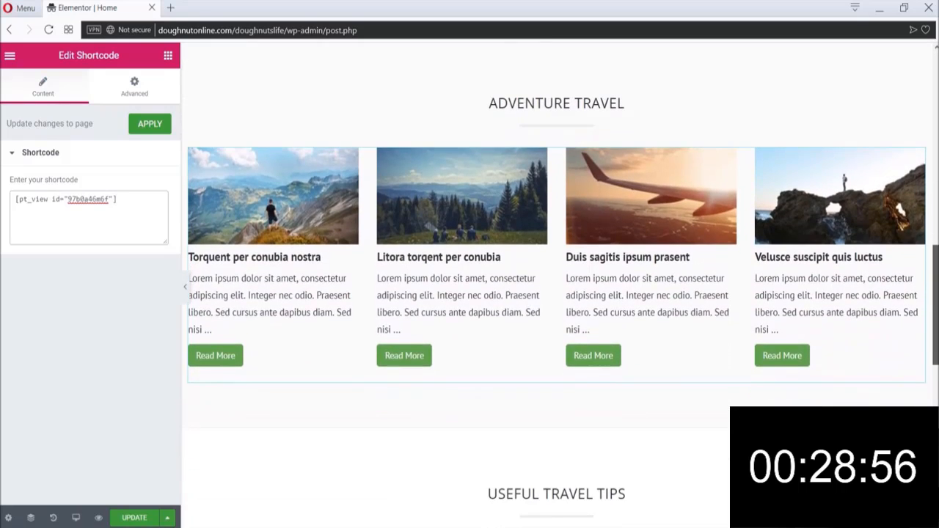
scroll(558, 294, up, 6)
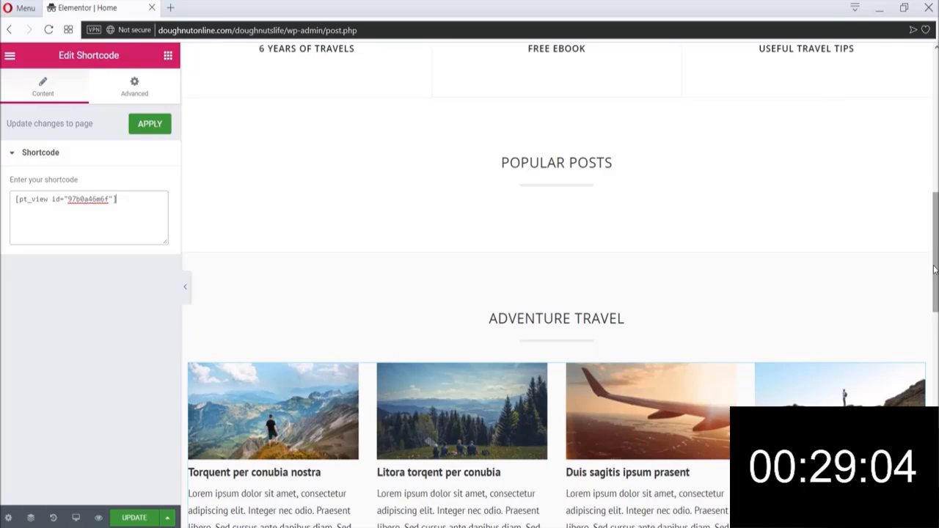
scroll(934, 270, down, 5)
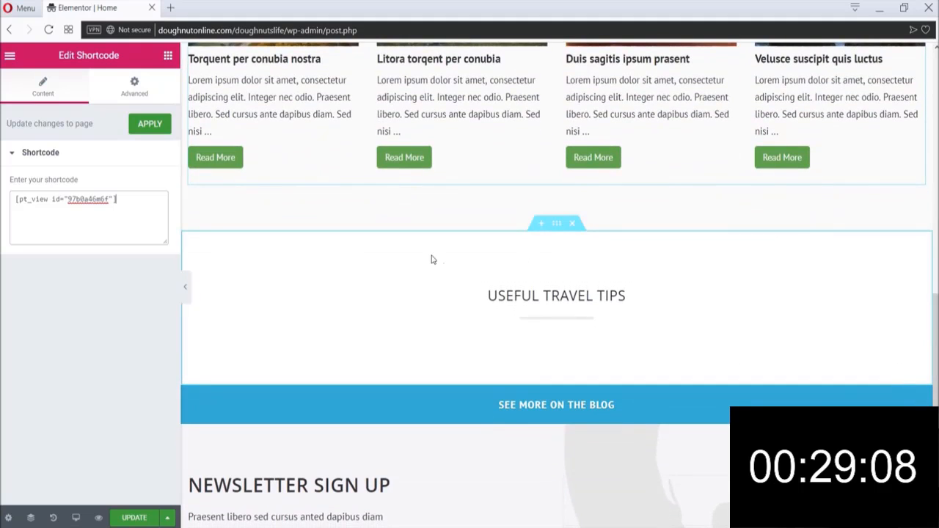
- Change the Useful Travel Tips heading text to Hotel Reviews
click(527, 296)
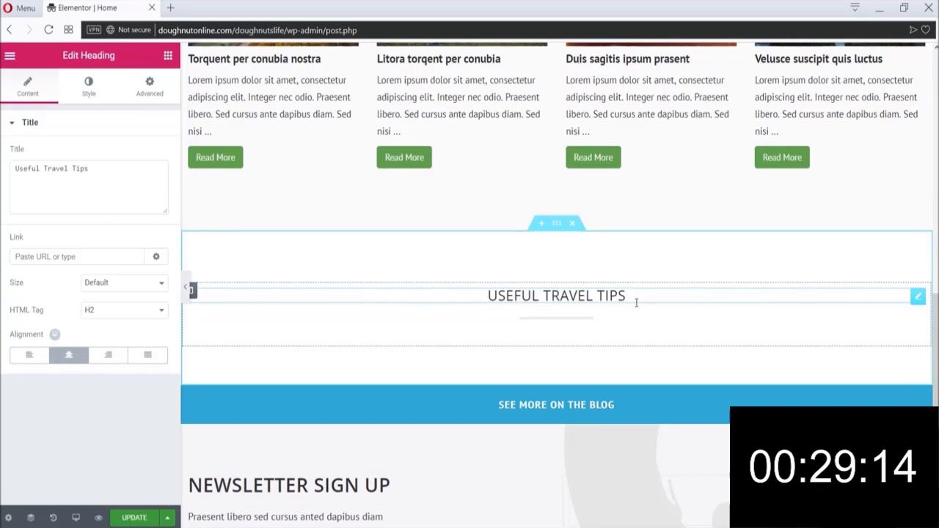
drag(637, 295, 426, 292)
text(Hotel)
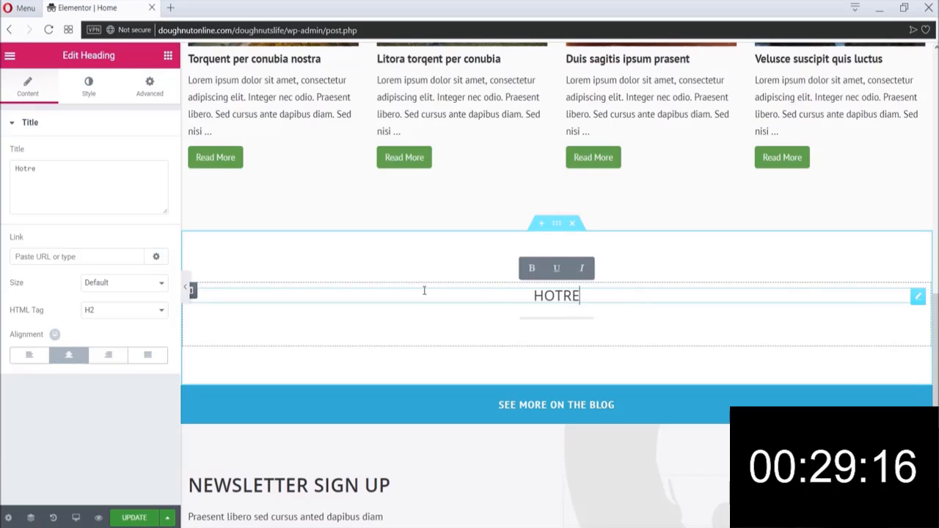
text( Reviews)
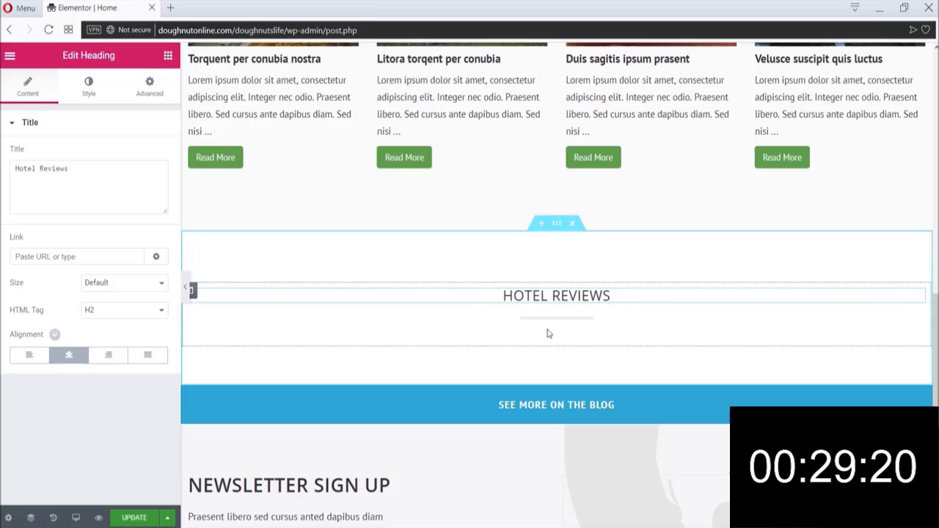
- Undo the heading text change in the section above the See More On The Blog banner
key(ctrl+z)
key(ctrl+z)
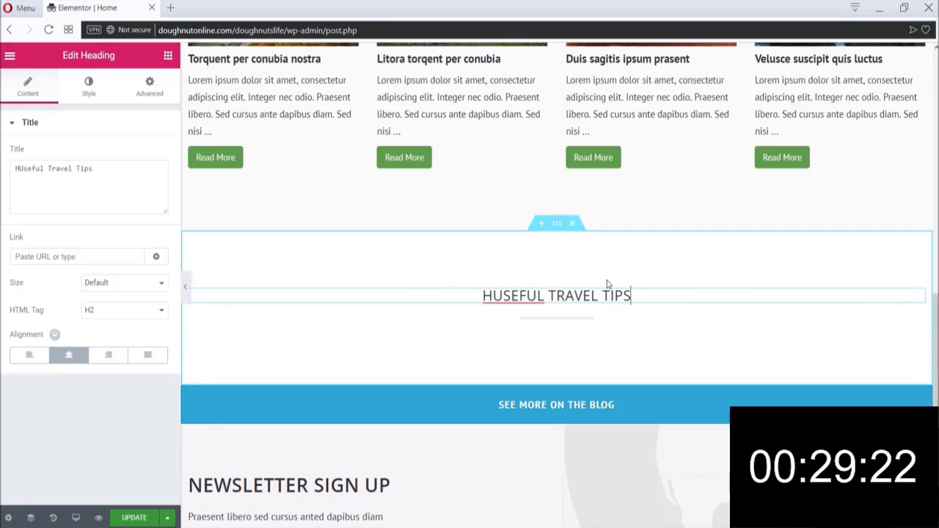
click(719, 225)
key(ctrl+z)
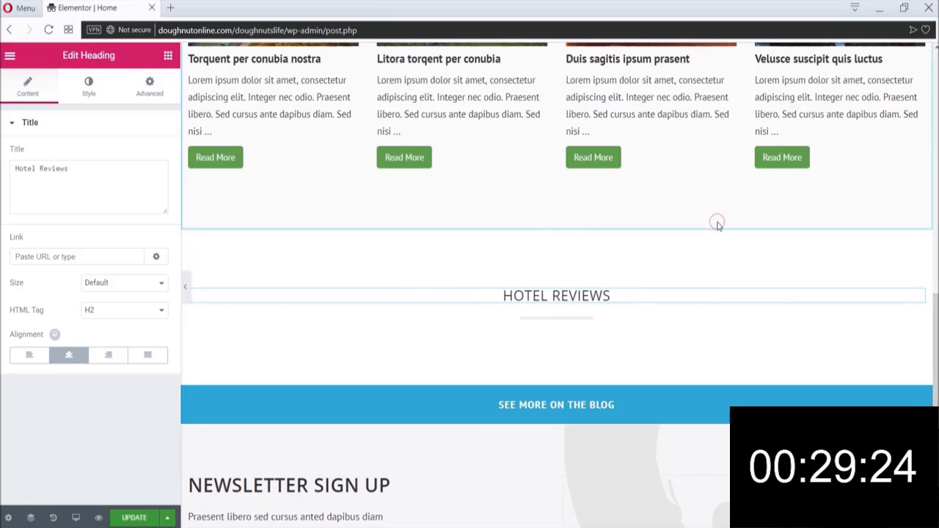
key(ctrl+z)
key(ctrl+z)
- Move the Shortcode widget below the Adventure Travel divider, set its shortcode to [pt_view id="97b0a46m6f"], and update the page
scroll(759, 286, down, 3)
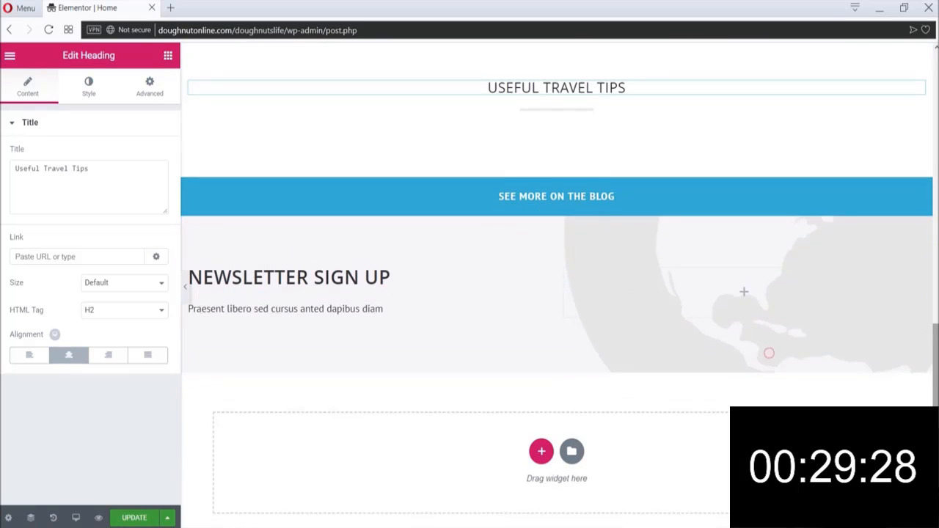
scroll(767, 353, up, 5)
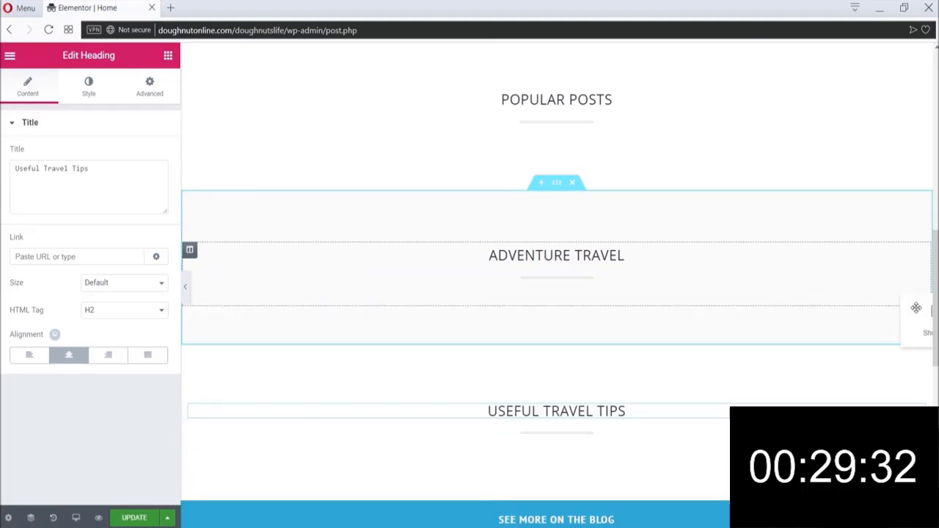
click(306, 327)
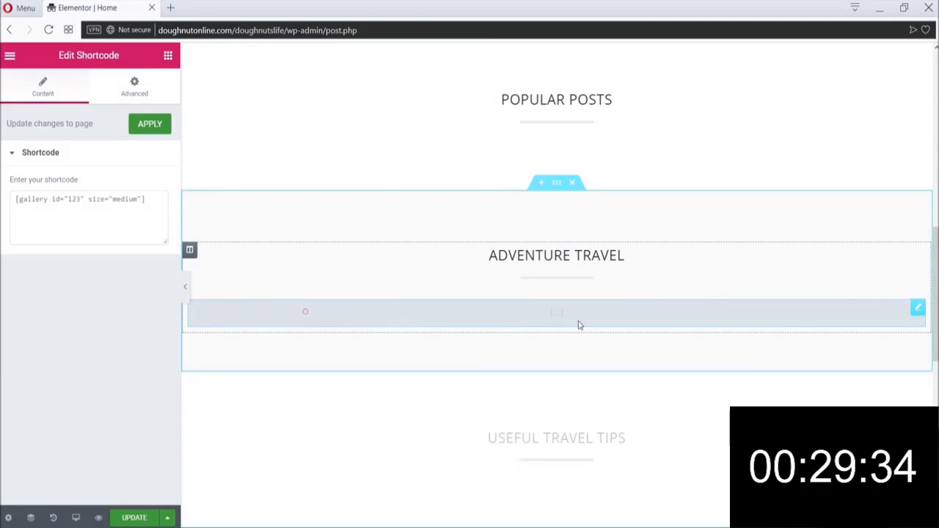
click(84, 216)
text([pt_view id="97b0a46m6f"])
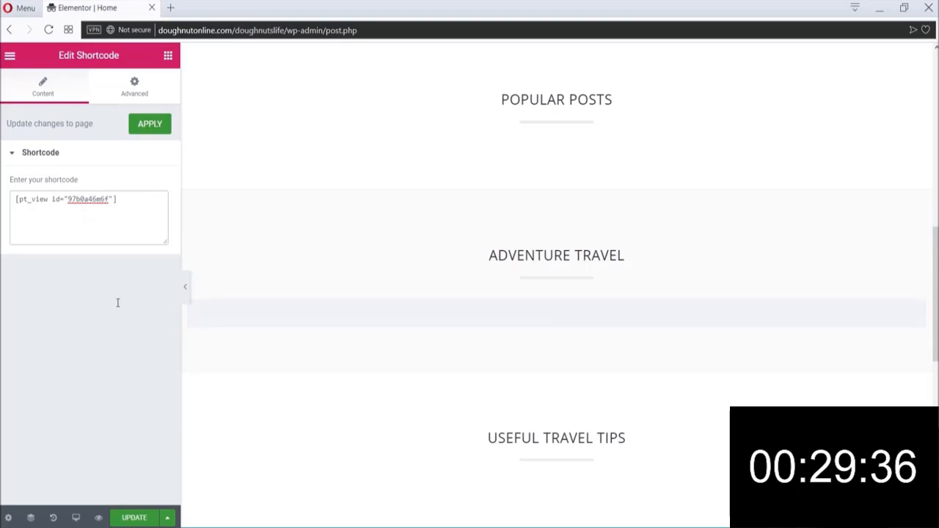
click(133, 520)
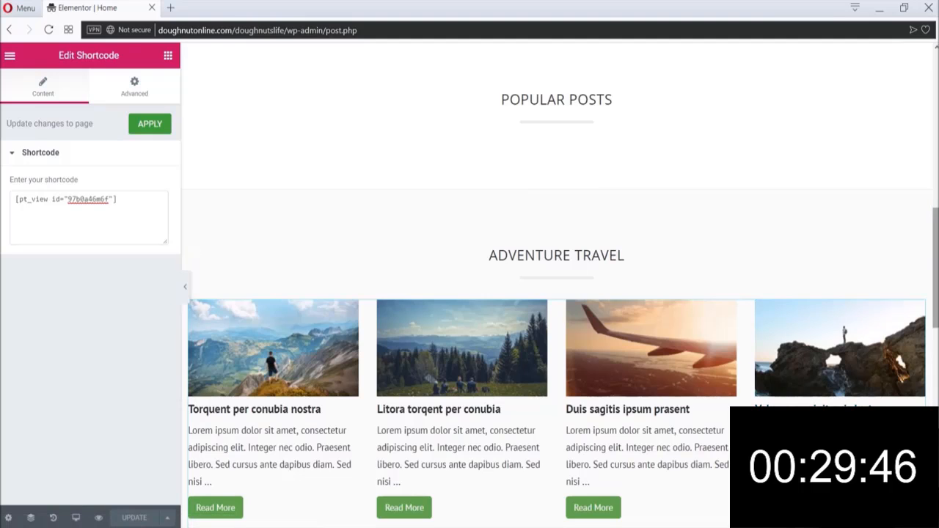
- Review the Adventure Travel post grid and the latest posts dropdown of the Adventure item in the site header
scroll(905, 378, down, 3)
scroll(556, 286, up, 3)
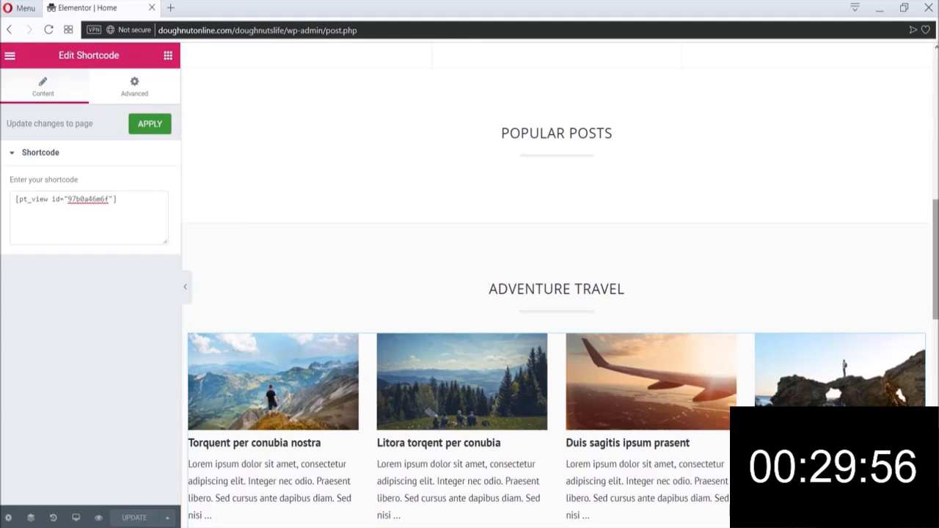
scroll(598, 98, up, 10)
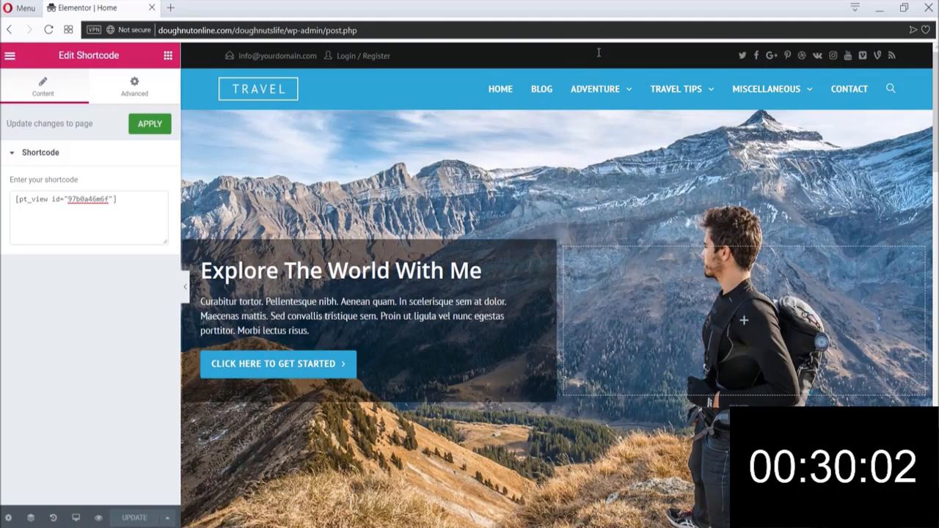
mouse_move(594, 90)
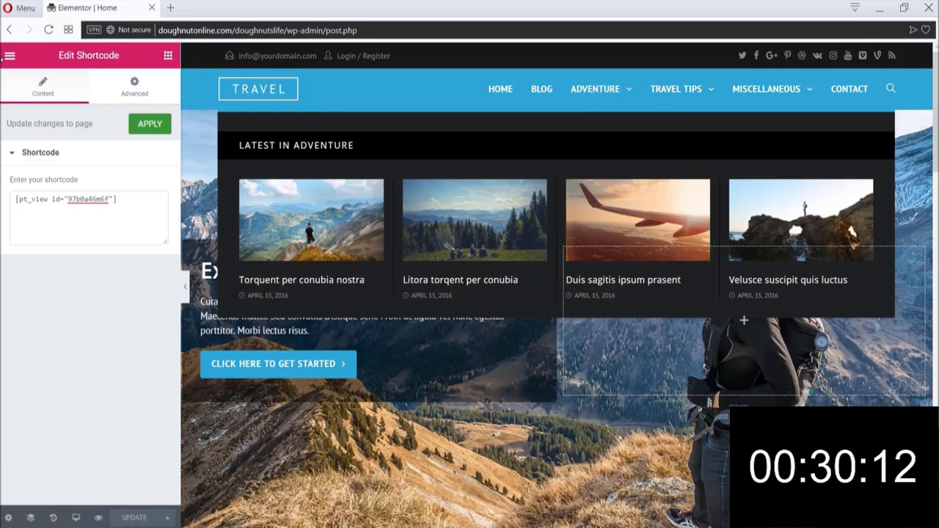
- Exit Elementor to the WordPress dashboard and open the Main Menu's structure for editing
click(9, 56)
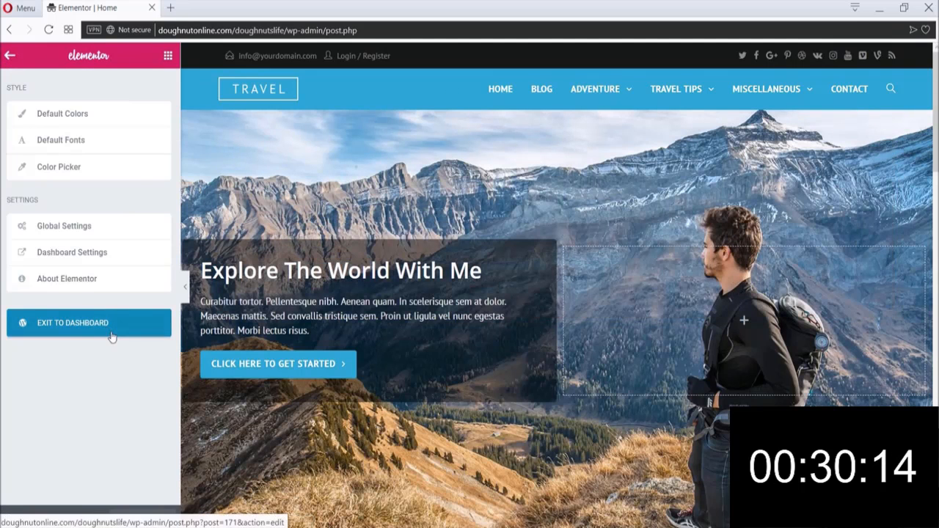
click(74, 323)
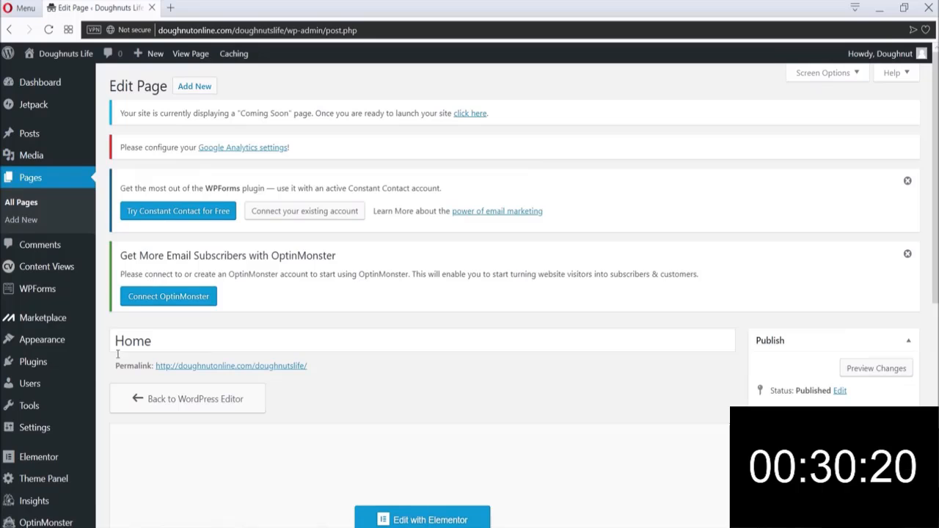
mouse_move(69, 436)
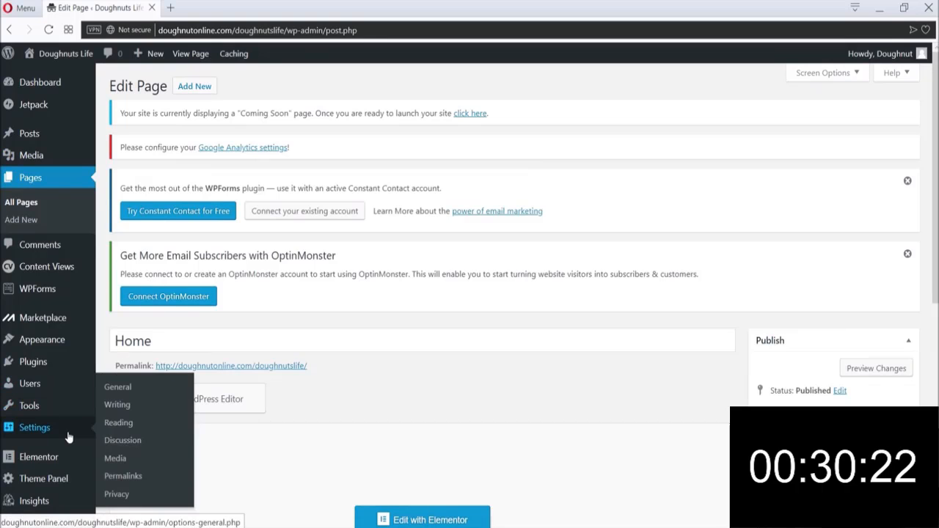
mouse_move(41, 350)
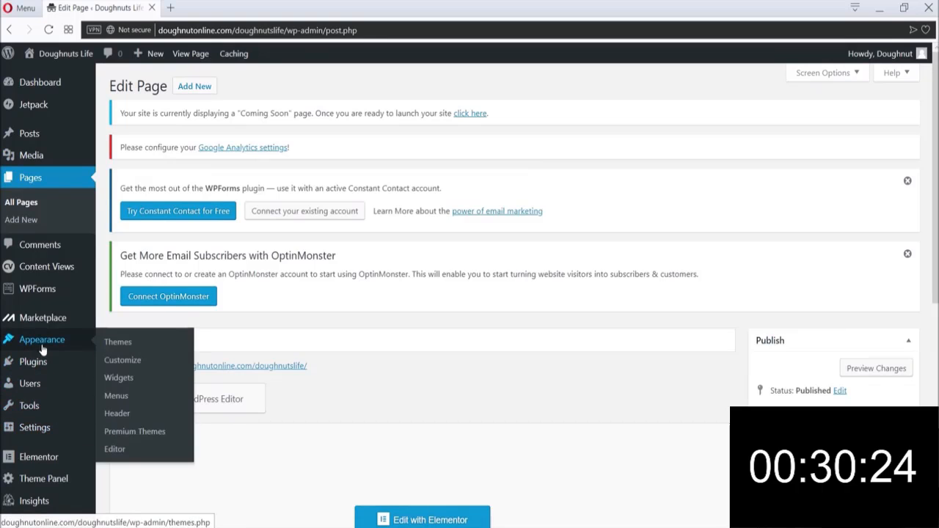
click(144, 397)
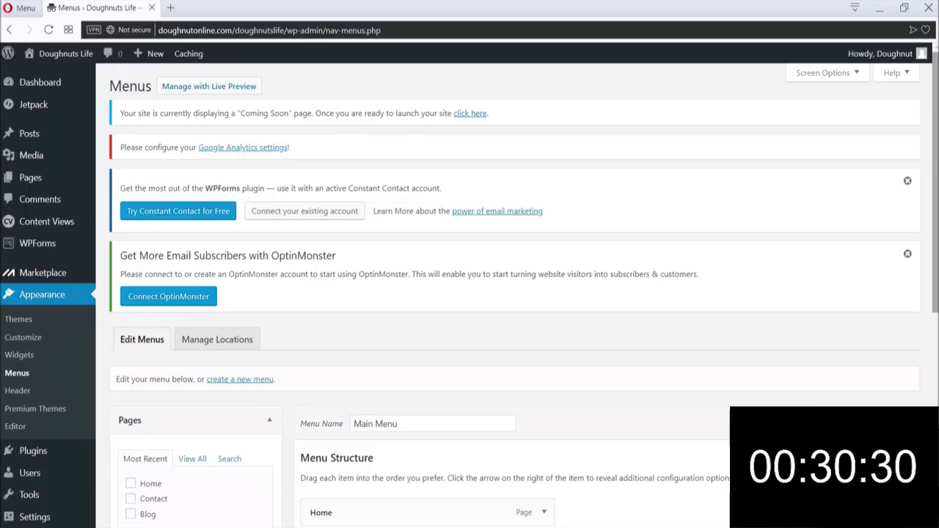
drag(935, 108, 935, 174)
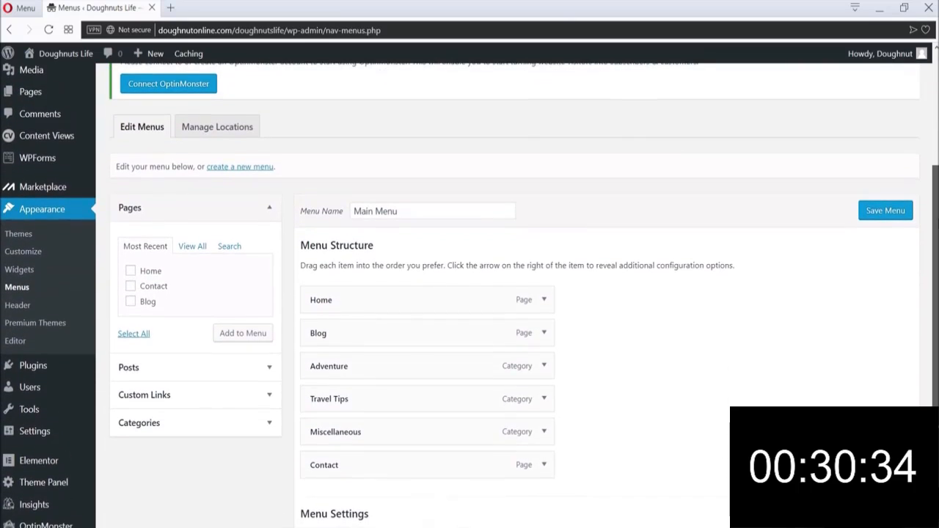
drag(935, 223, 936, 279)
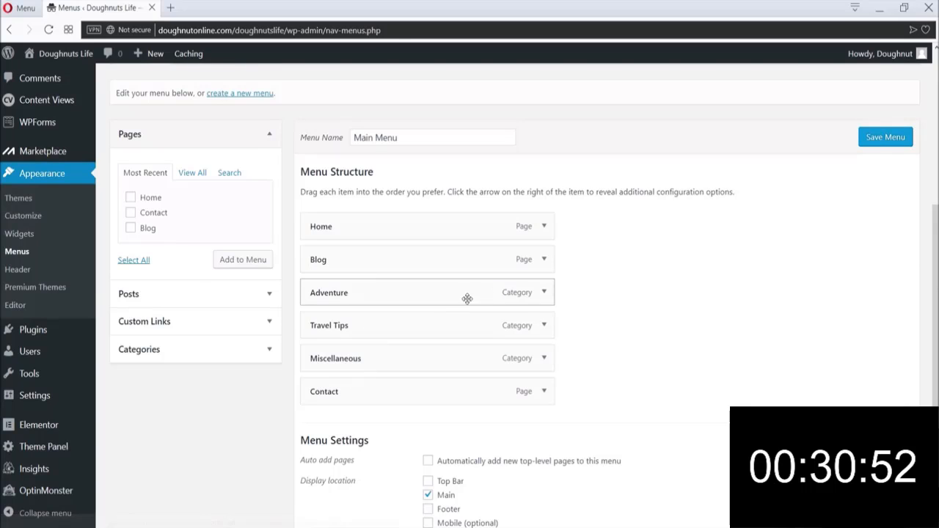
- Expand the Adventure category item in the Main Menu structure and remove it from the menu
click(545, 293)
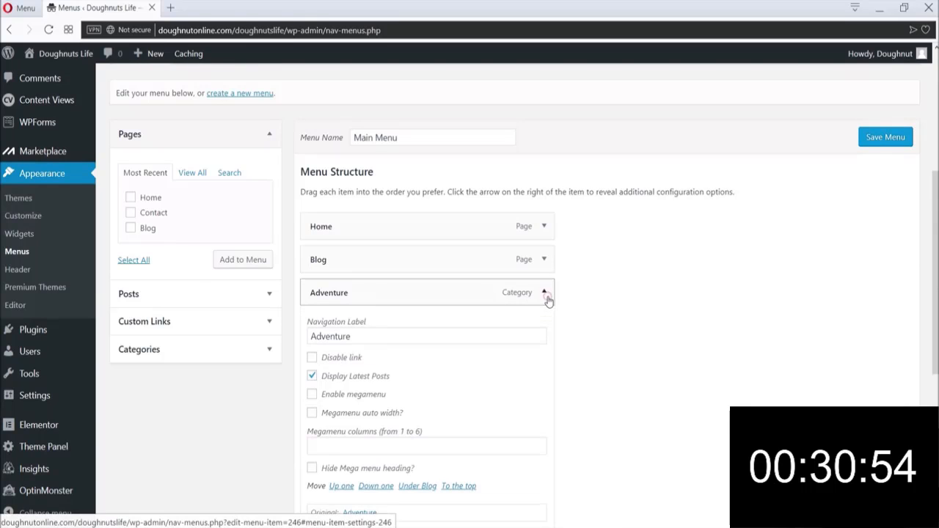
double_click(359, 338)
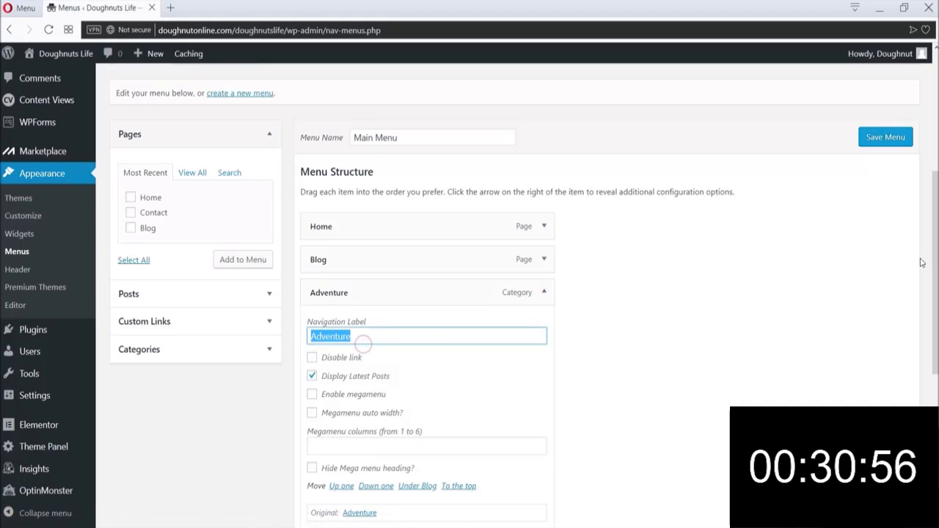
scroll(359, 338, down, 1)
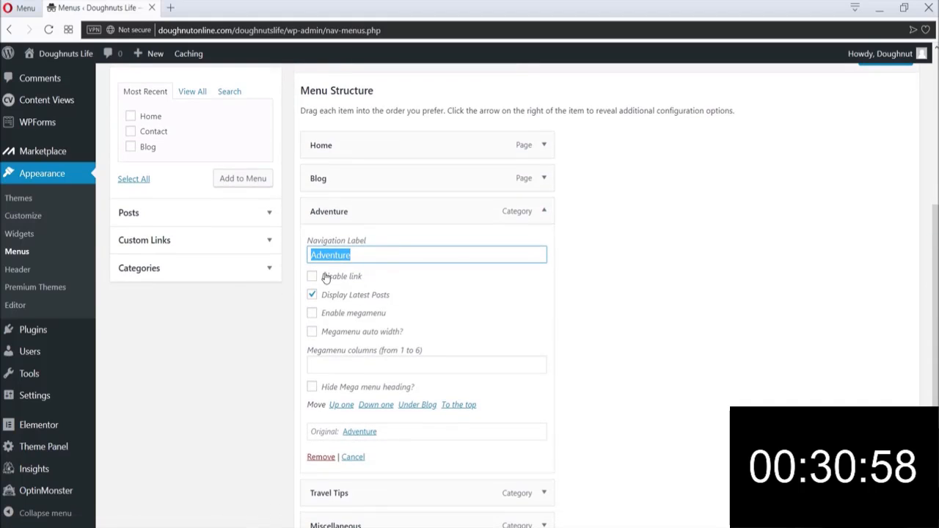
click(321, 458)
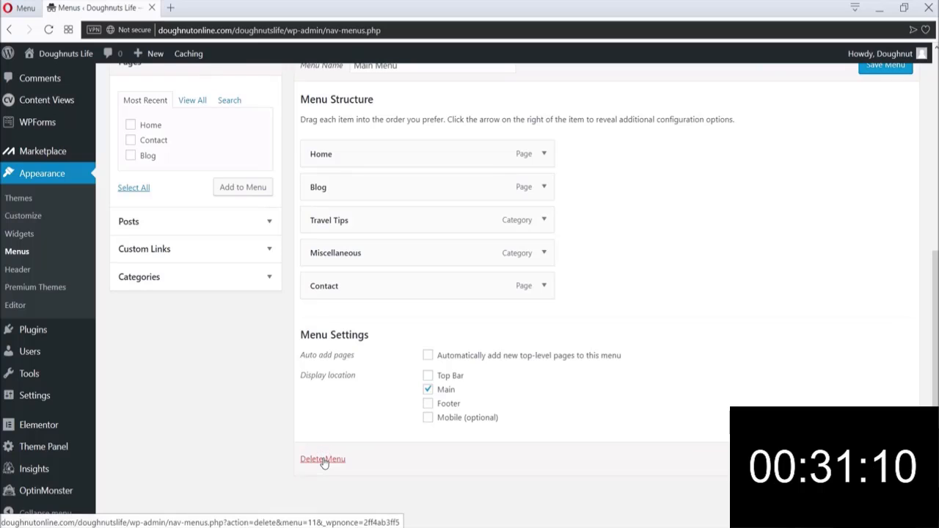
- Add the Adventure category to the Main Menu and place it between Blog and Travel Tips
drag(935, 307, 933, 272)
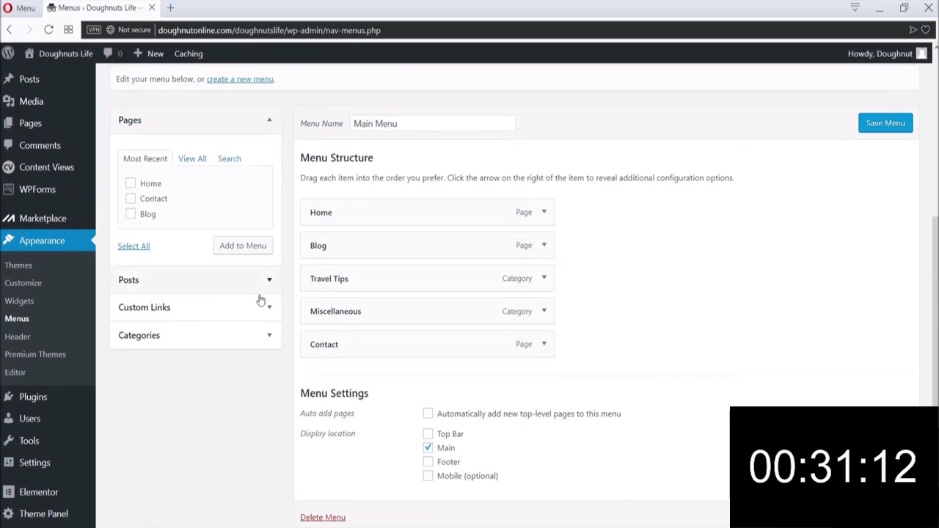
click(210, 328)
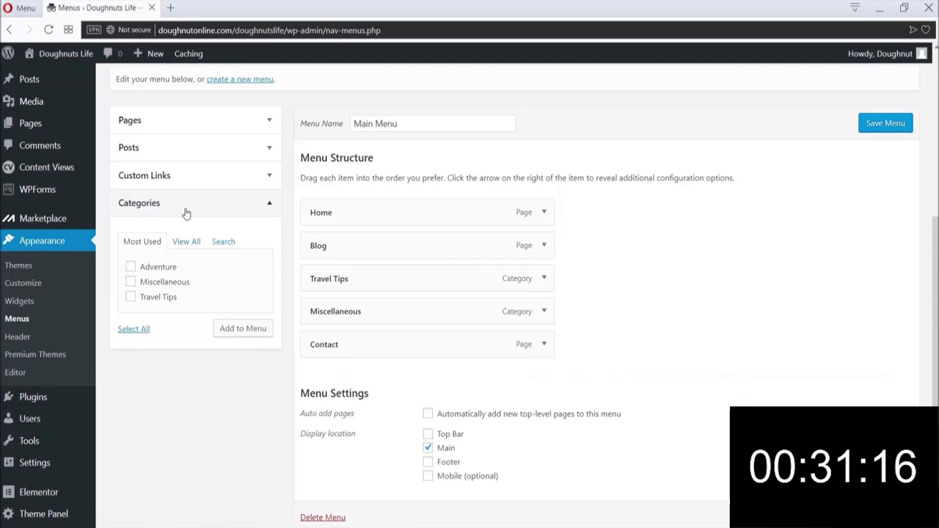
click(129, 267)
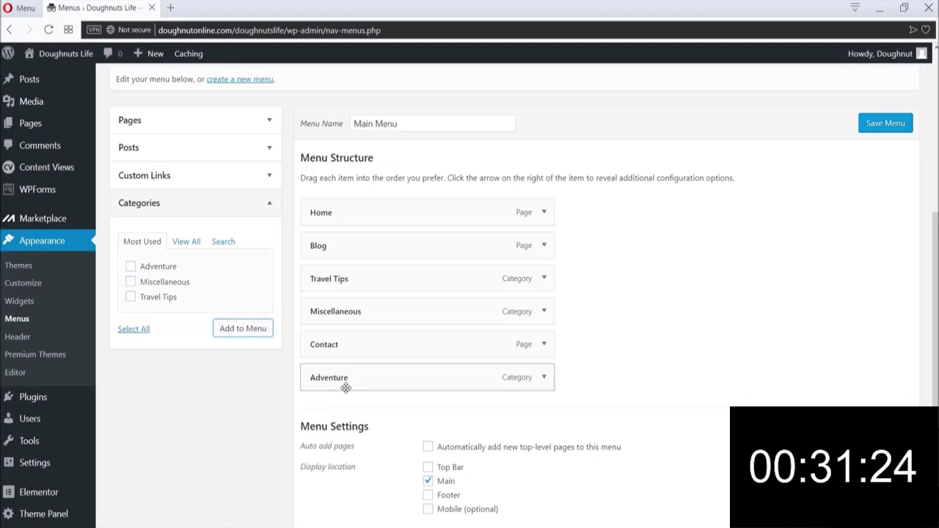
drag(346, 387, 345, 286)
- Enable Display Latest Posts for the Adventure menu item and save the Main Menu
click(544, 278)
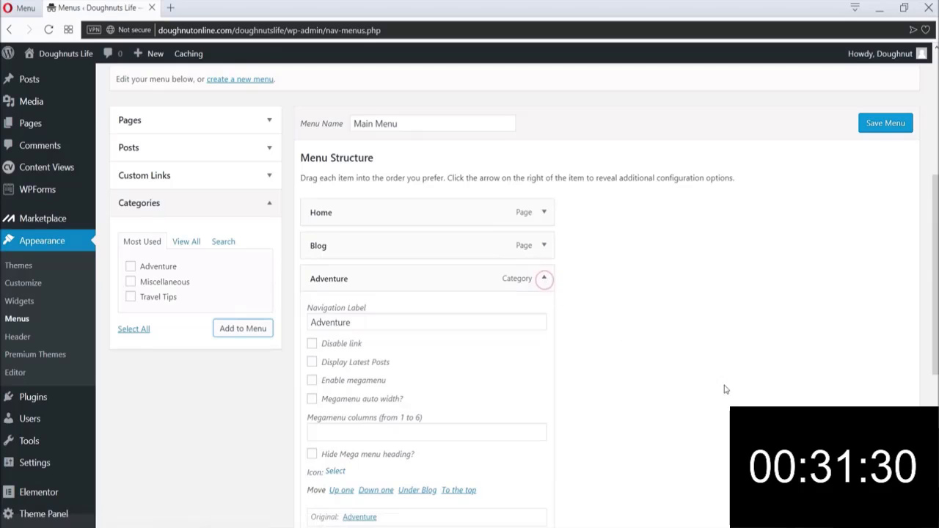
scroll(811, 335, down, 3)
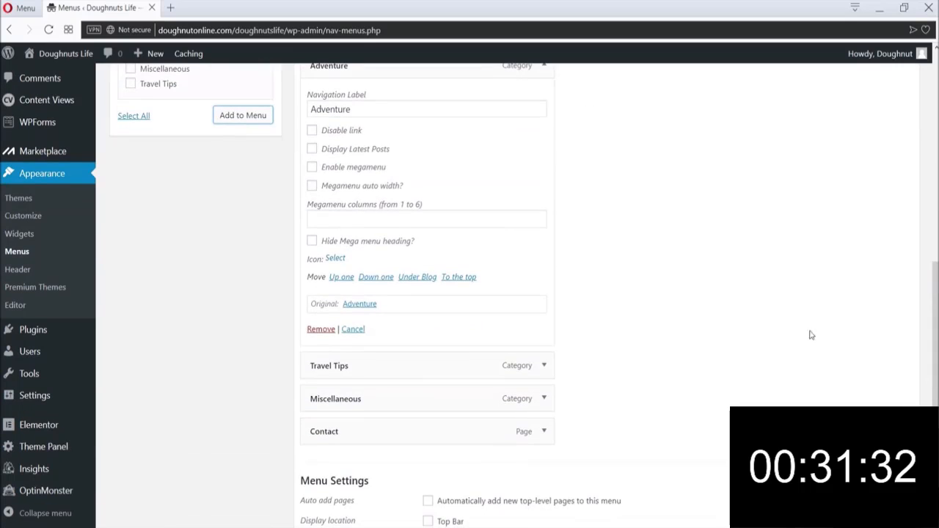
click(542, 366)
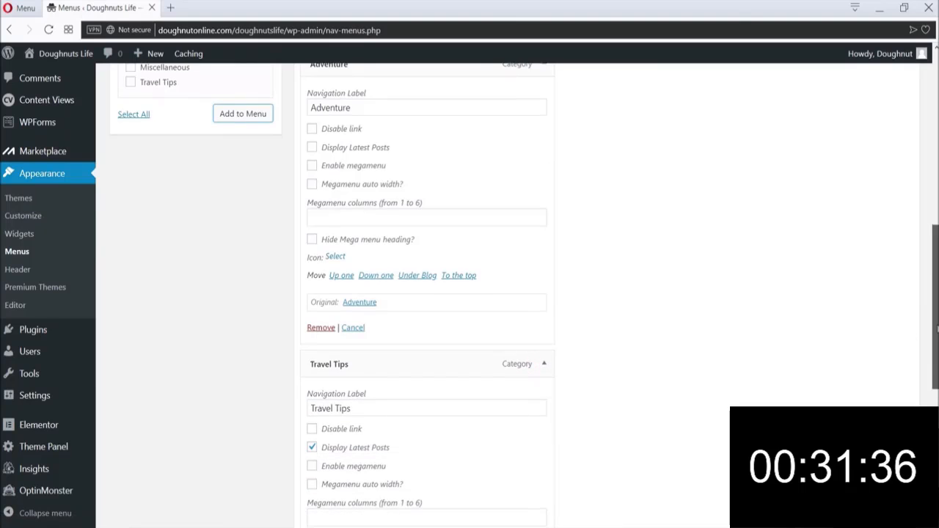
drag(936, 318, 936, 294)
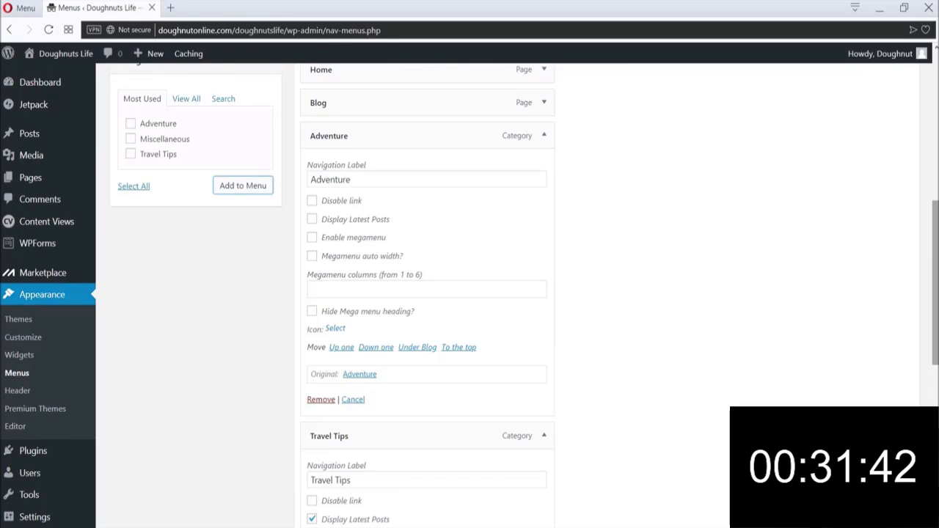
click(331, 220)
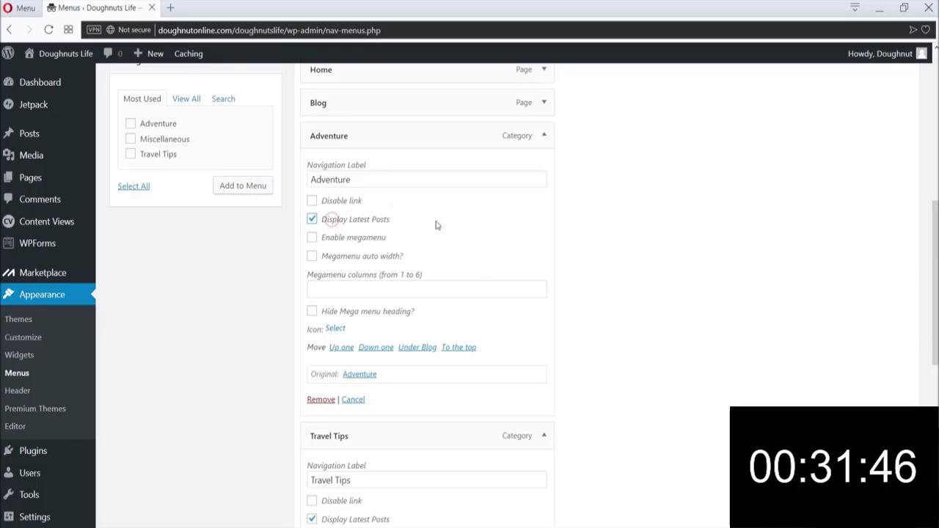
scroll(481, 295, down, 6)
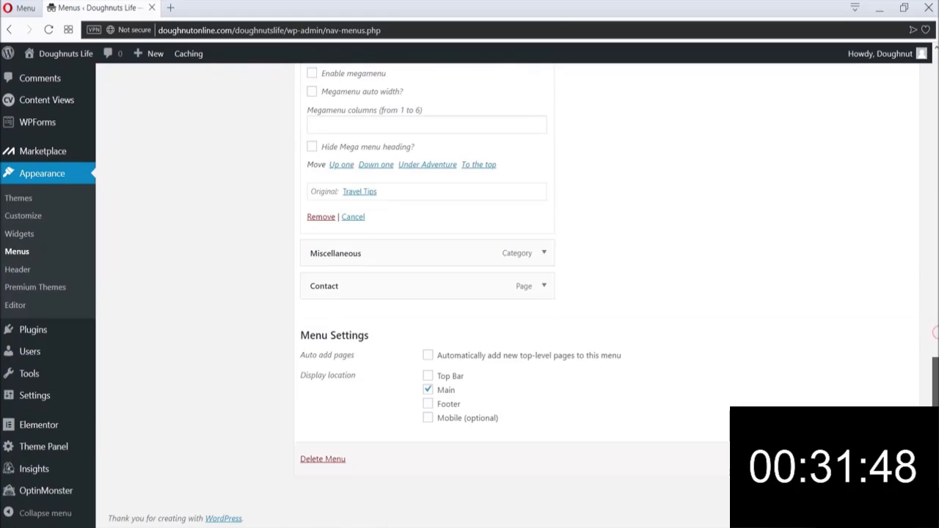
click(883, 460)
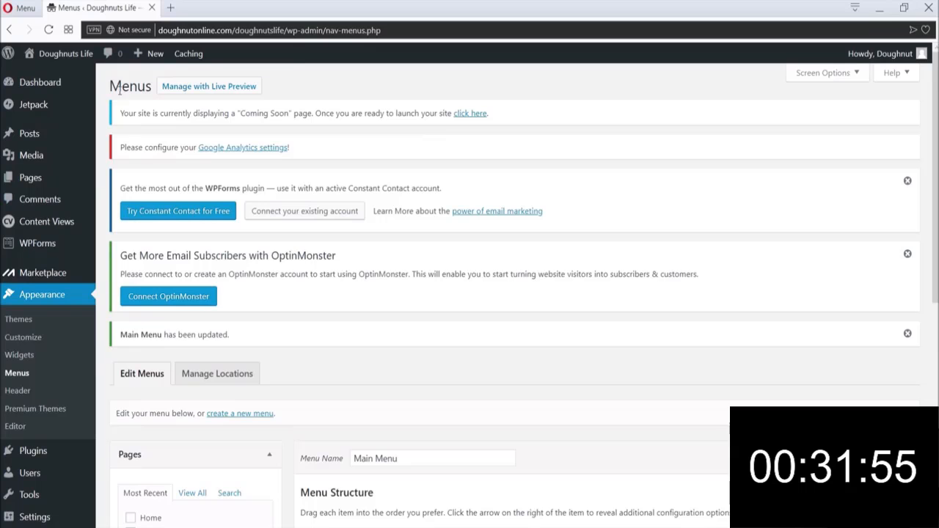
- Check the header menu on the live site, and inspect the Contact item's settings in the menu editor
mouse_move(64, 58)
click(65, 76)
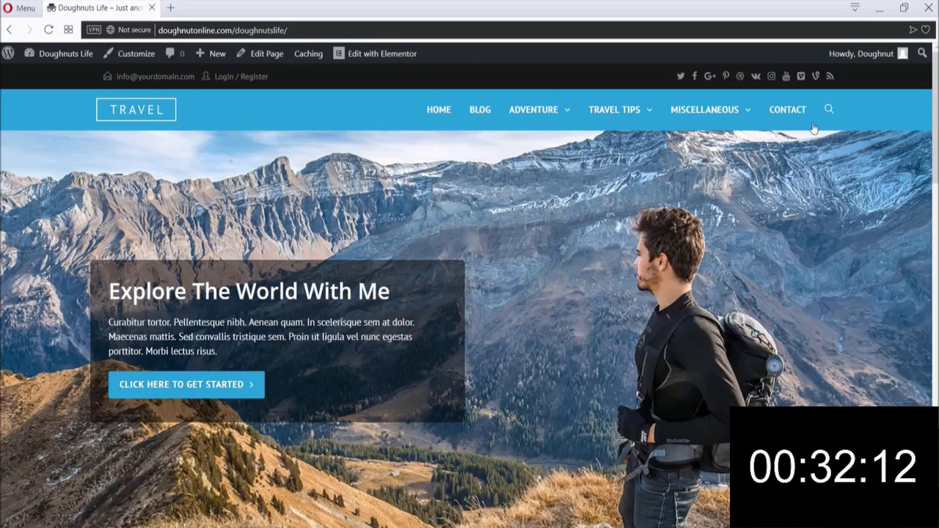
mouse_move(42, 59)
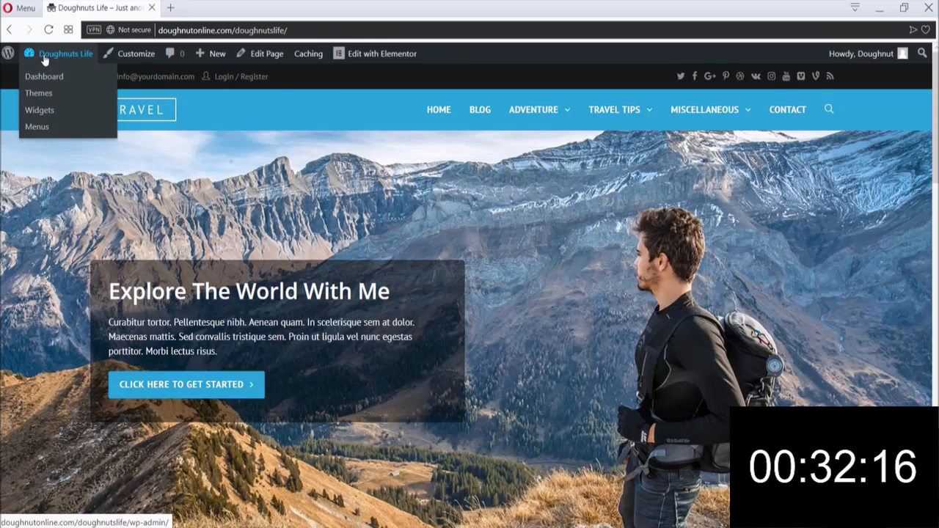
click(50, 129)
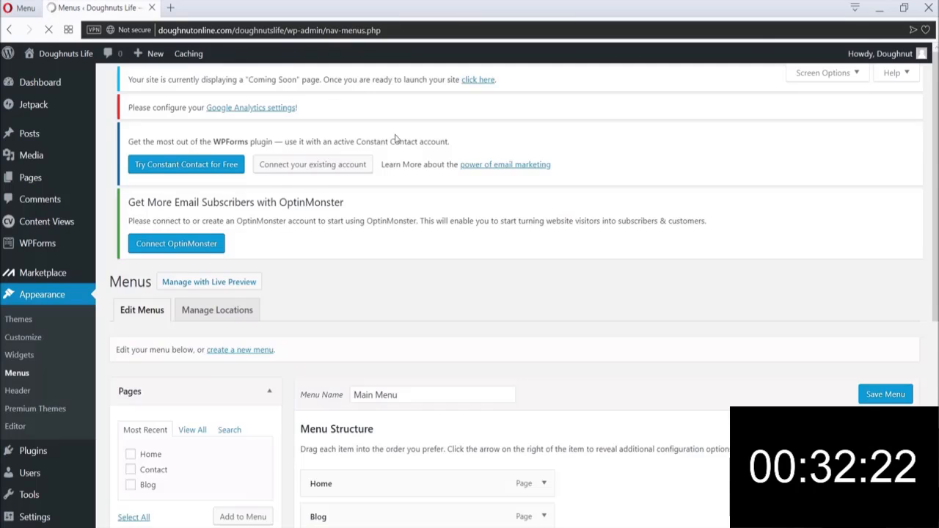
scroll(703, 330, down, 4)
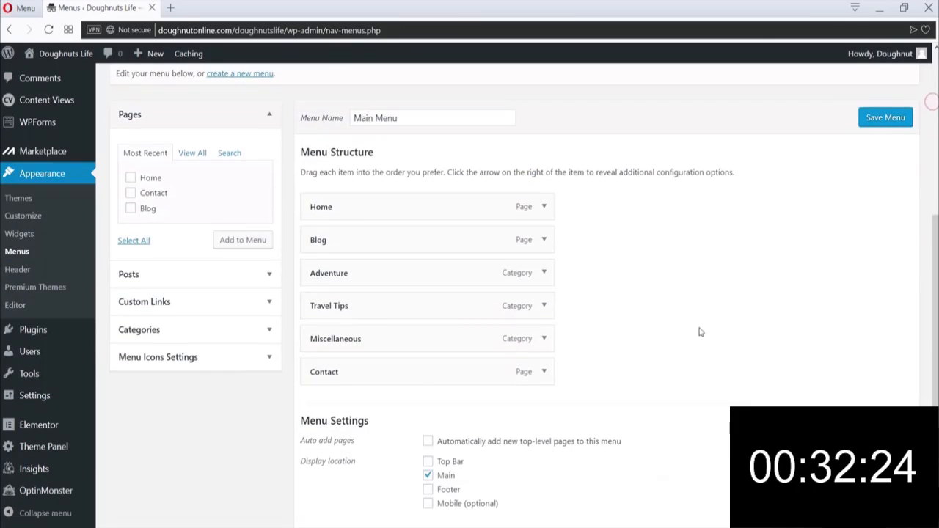
click(544, 371)
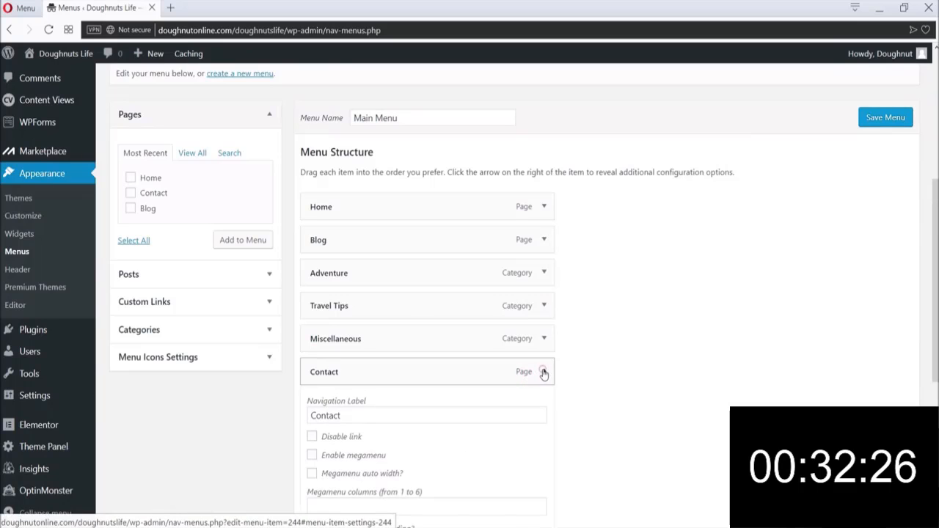
scroll(743, 237, down, 3)
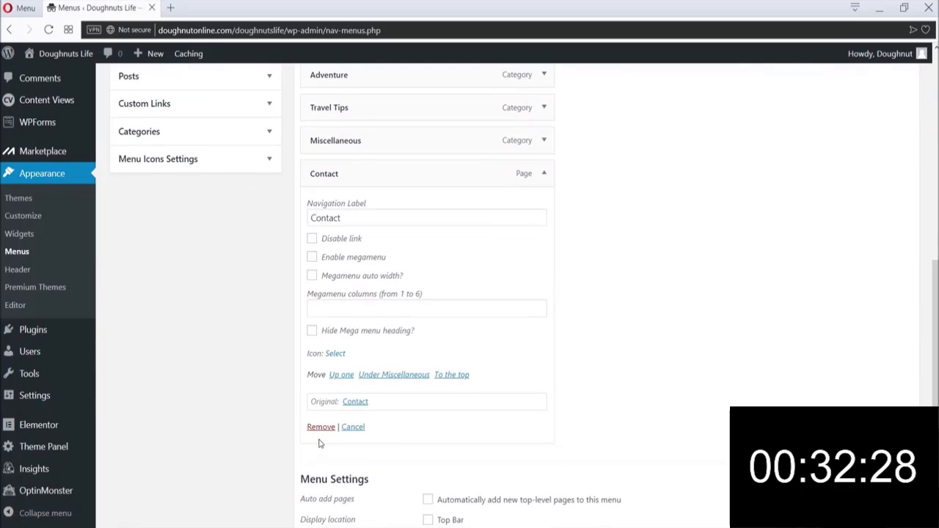
- Go back to the live home page and look through it down to the newsletter section and footer
drag(936, 289, 936, 88)
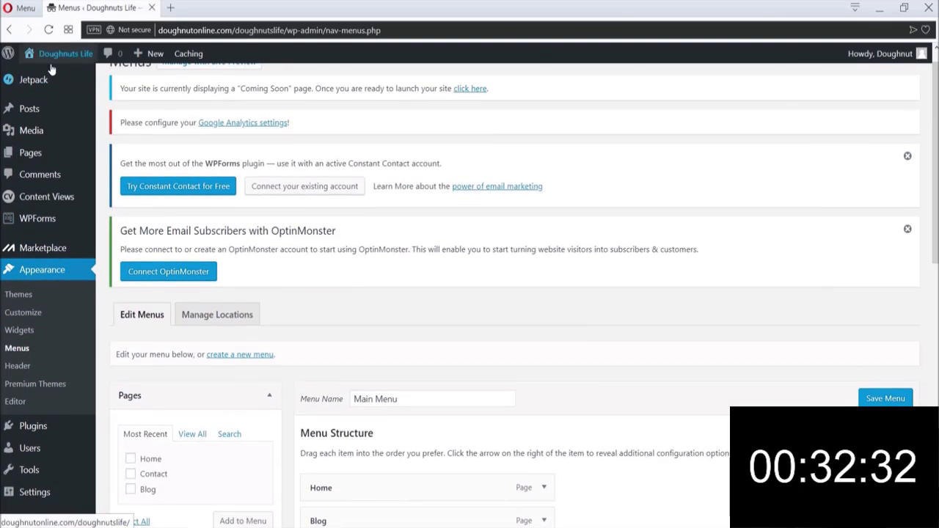
drag(936, 248, 935, 236)
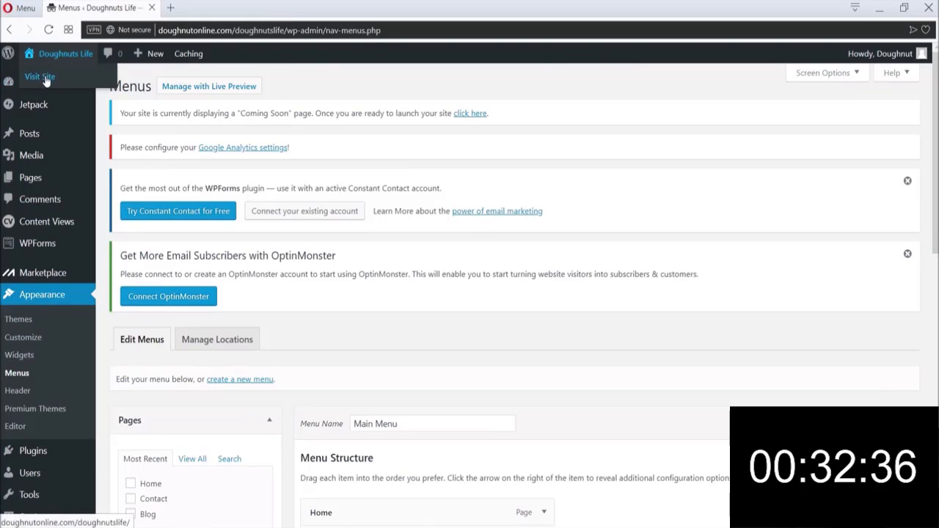
click(46, 82)
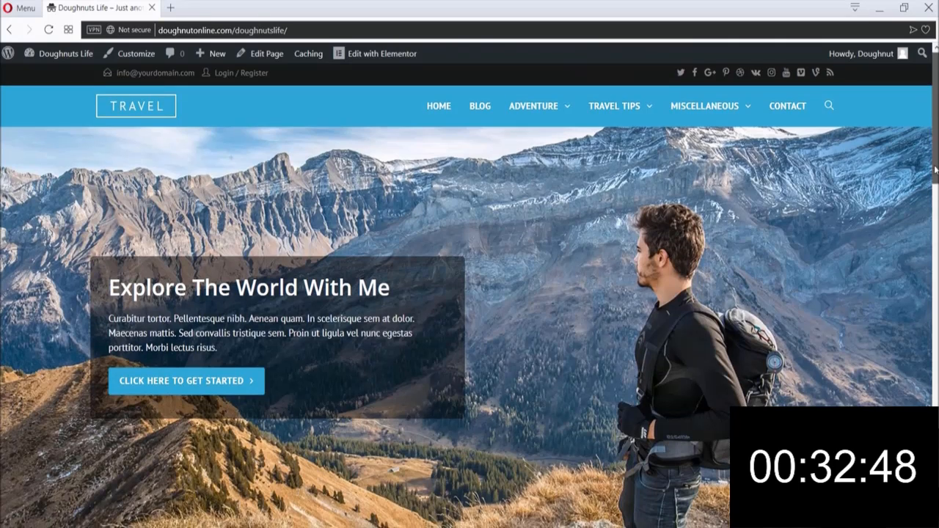
scroll(925, 291, down, 5)
scroll(925, 291, down, 10)
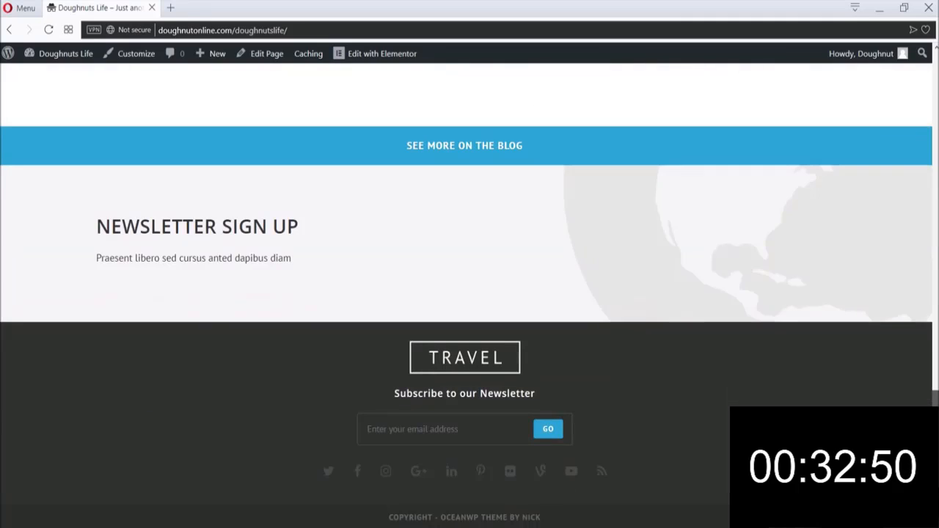
scroll(925, 291, up, 15)
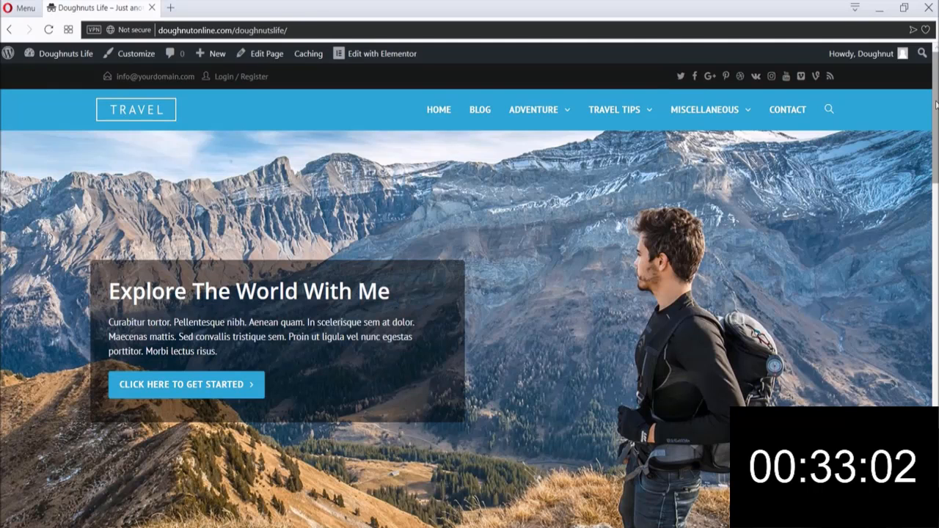
scroll(782, 78, down, 1)
- Open the Contact page from the site header and examine its map, Say Hello section and contact info
click(781, 78)
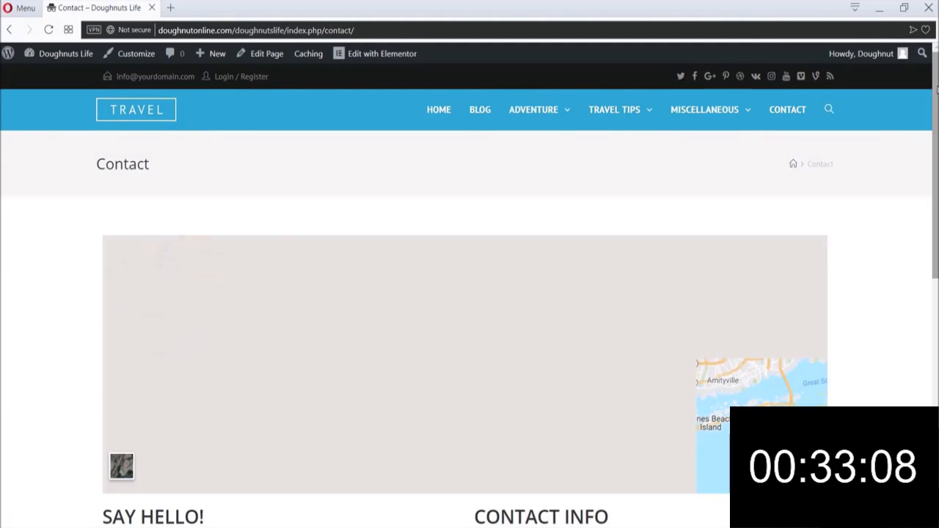
scroll(935, 87, down, 2)
scroll(497, 180, down, 1)
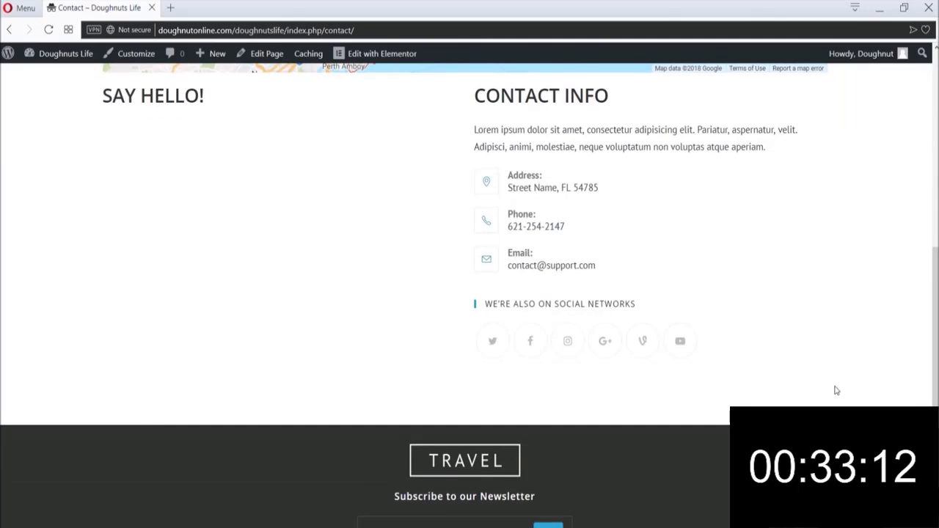
scroll(834, 390, up, 9)
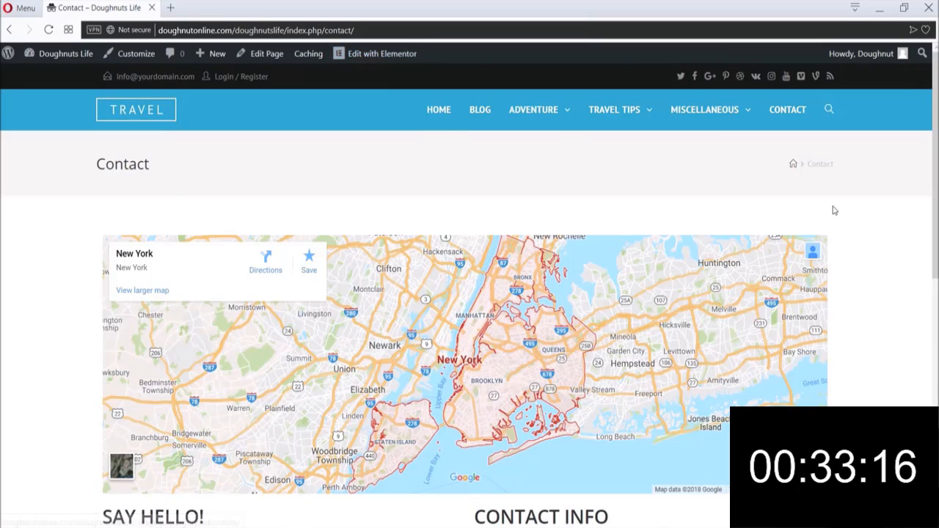
scroll(836, 293, down, 4)
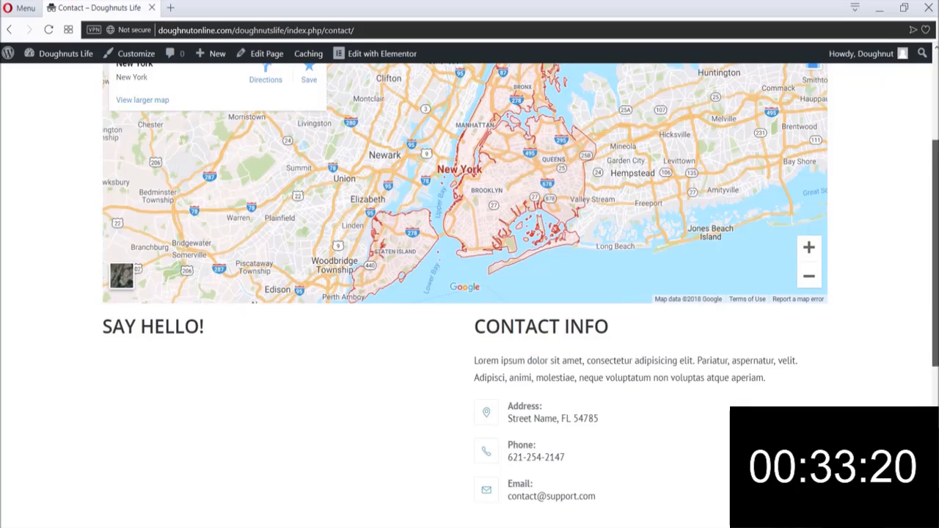
scroll(734, 367, down, 3)
scroll(470, 294, up, 6)
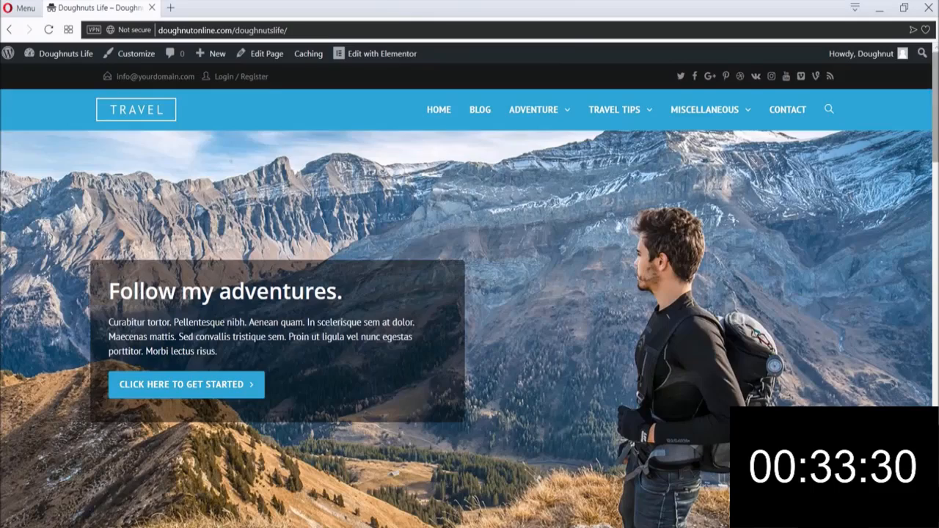
- Look over the hero section of the live home page and open the page for editing in Elementor
scroll(851, 195, down, 3)
scroll(851, 194, up, 2)
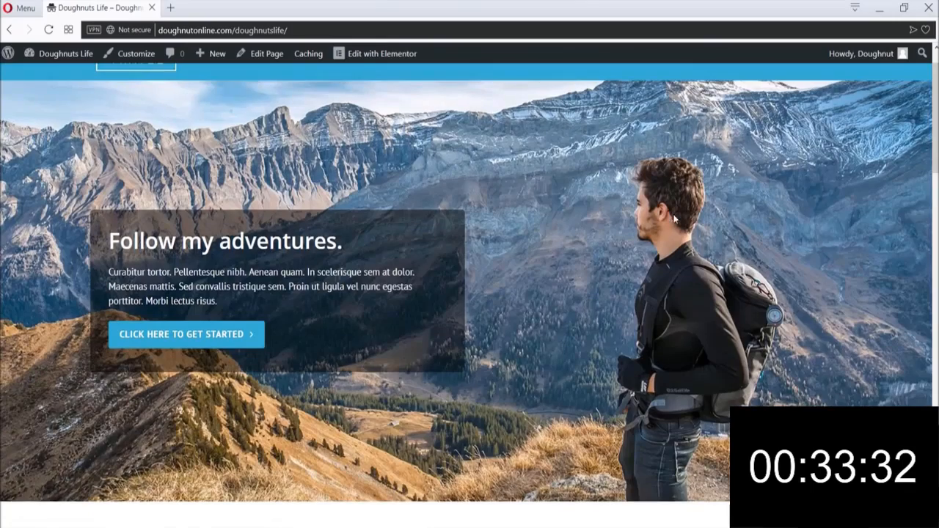
drag(934, 151, 934, 117)
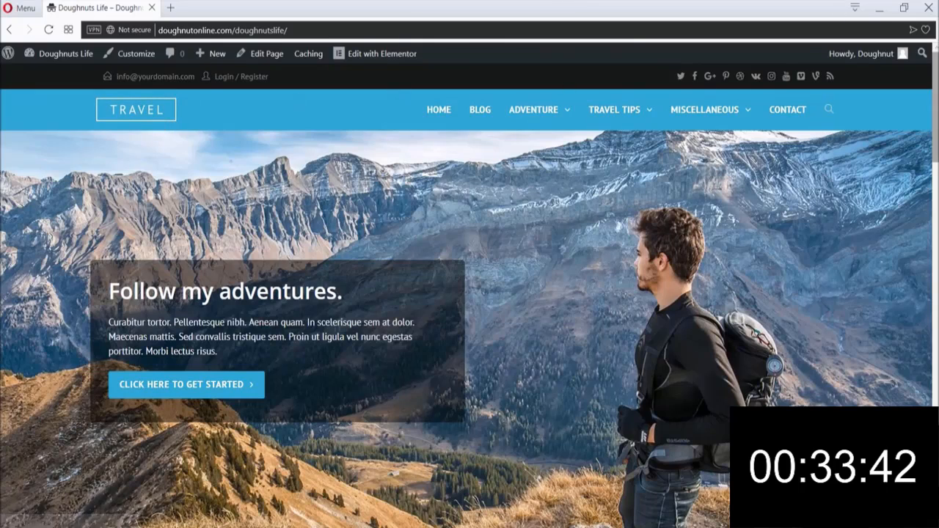
mouse_move(935, 132)
mouse_down()
mouse_move(935, 171)
mouse_move(935, 132)
mouse_up()
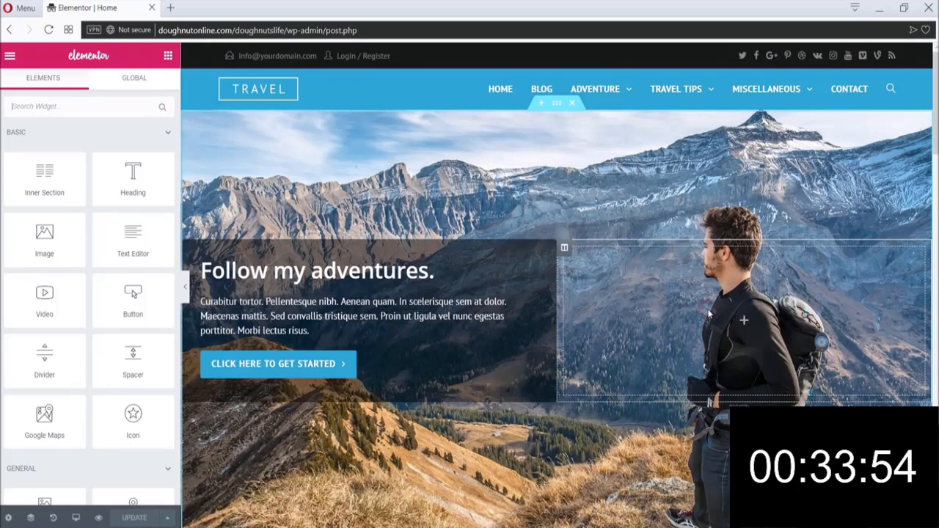
- Replace the hero section's background image with darius-bashar-548672-unsplash.jpg, uploaded from the Travel-StockArt folder
click(558, 104)
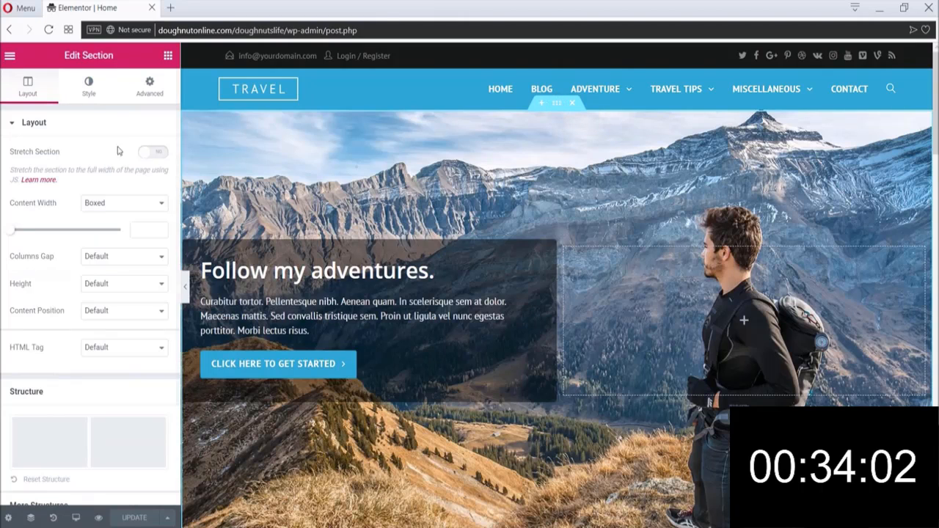
click(88, 97)
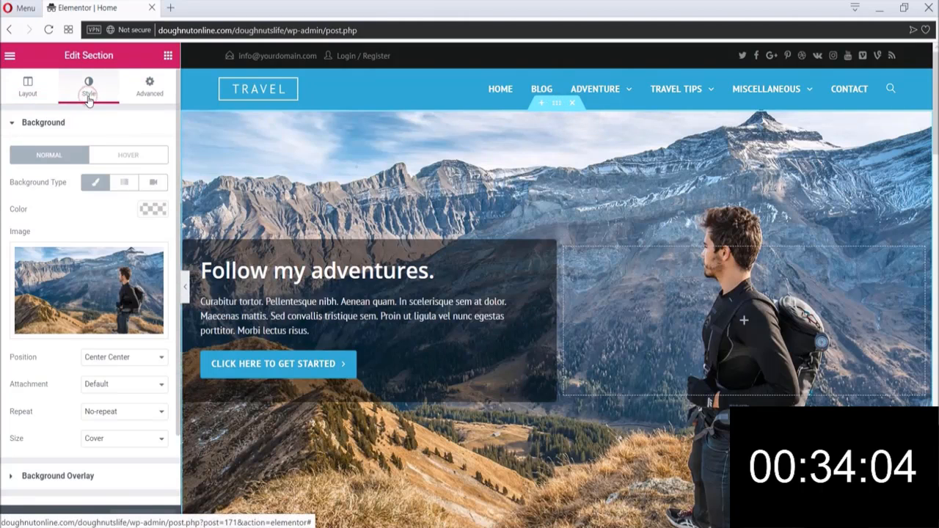
mouse_move(94, 284)
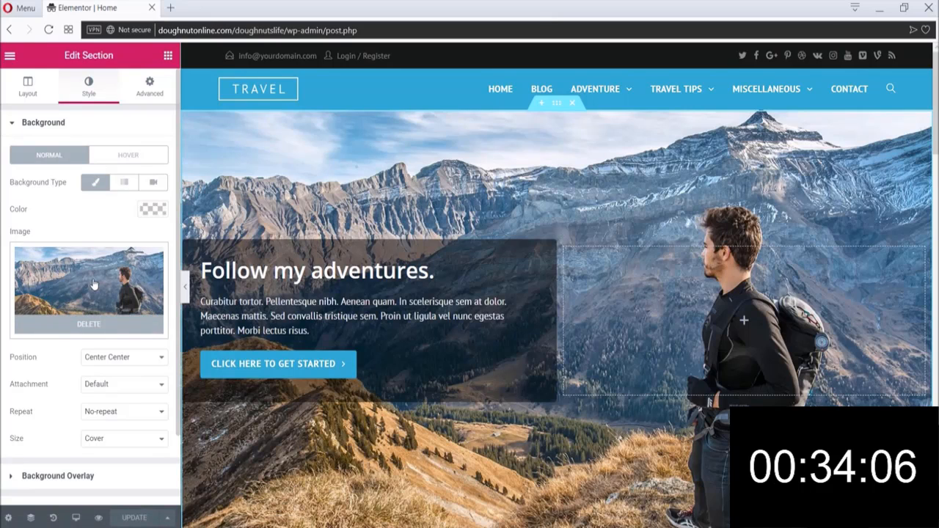
click(94, 285)
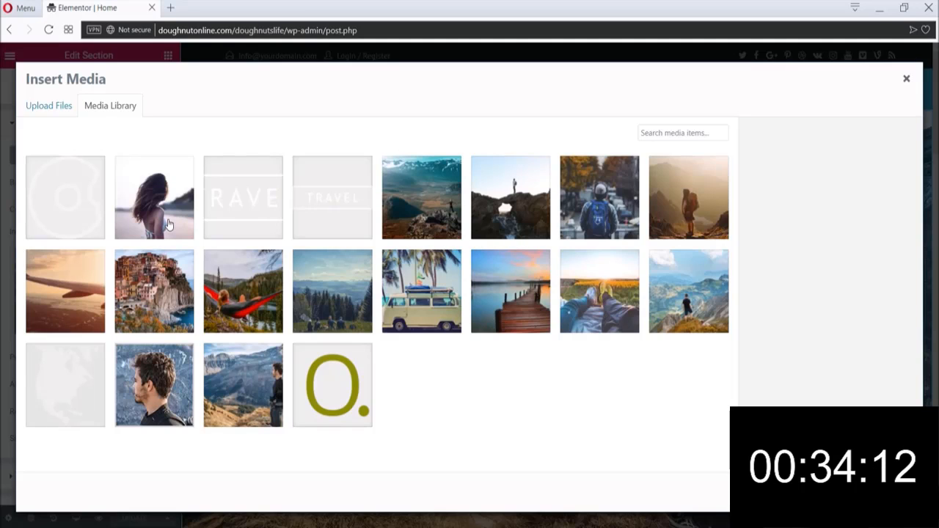
mouse_move(284, 526)
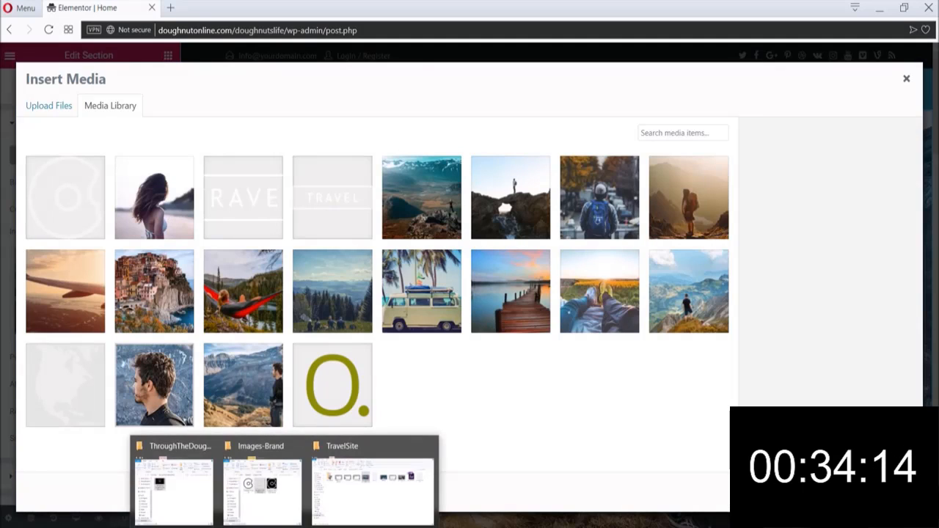
click(349, 491)
double_click(134, 152)
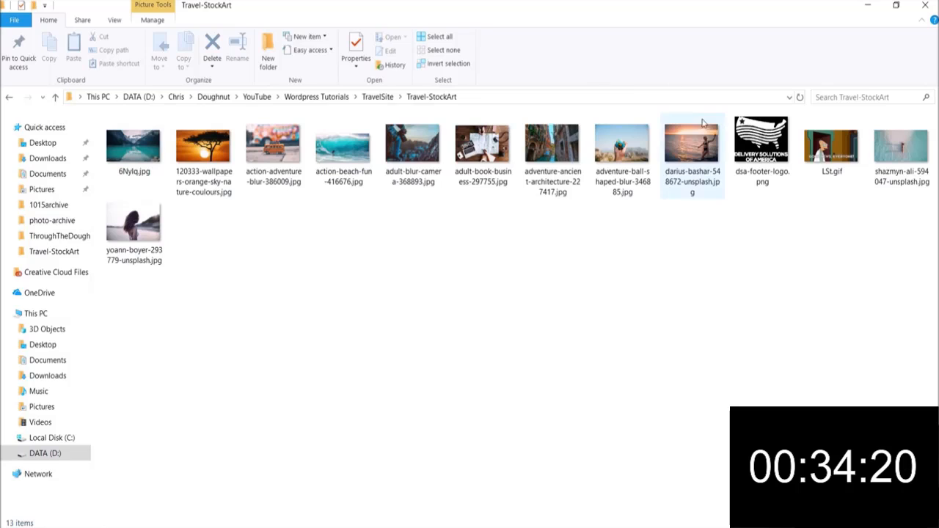
drag(703, 137, 313, 329)
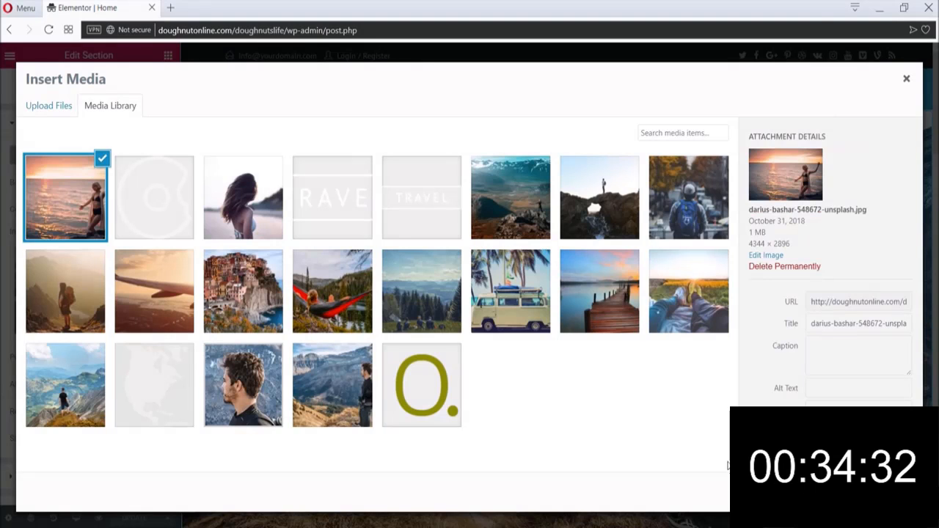
click(879, 492)
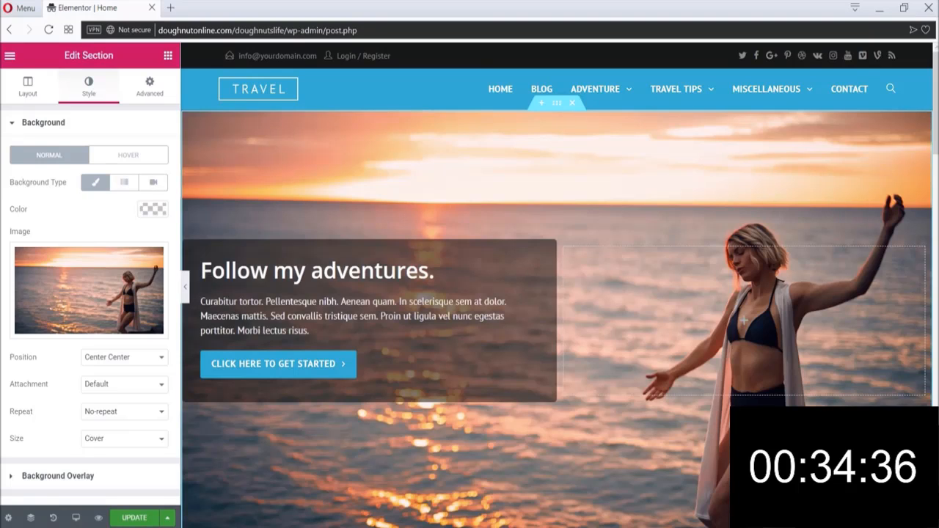
- Change the hero heading text to "Follow my adventures!"
click(221, 269)
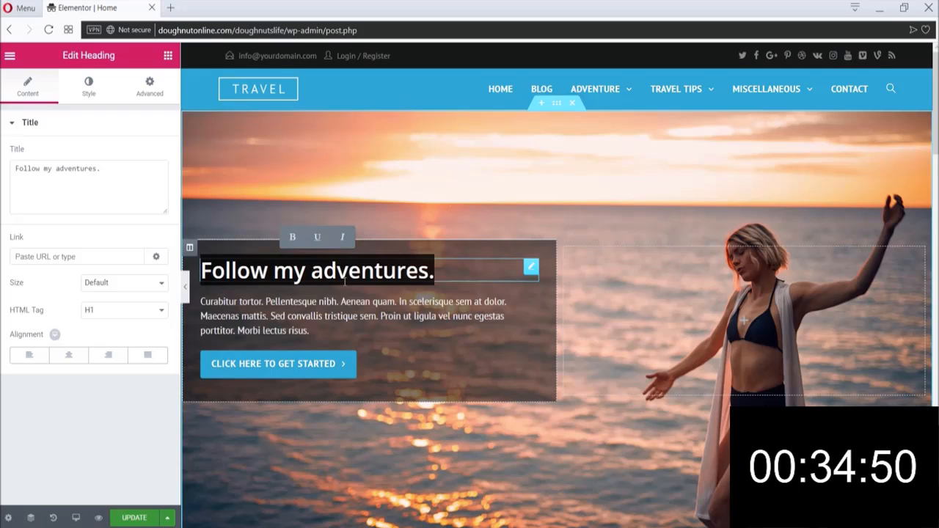
key(BackSpace)
text(M)
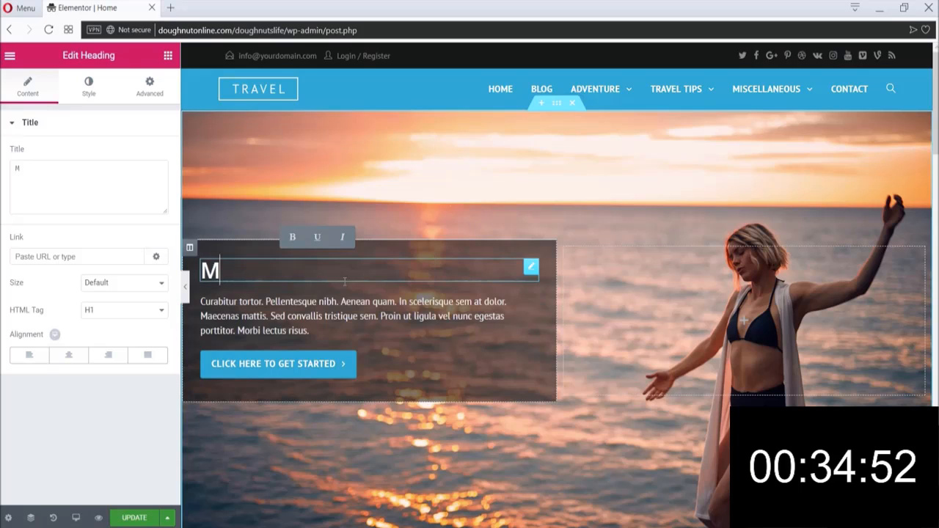
key(BackSpace)
text(My tr)
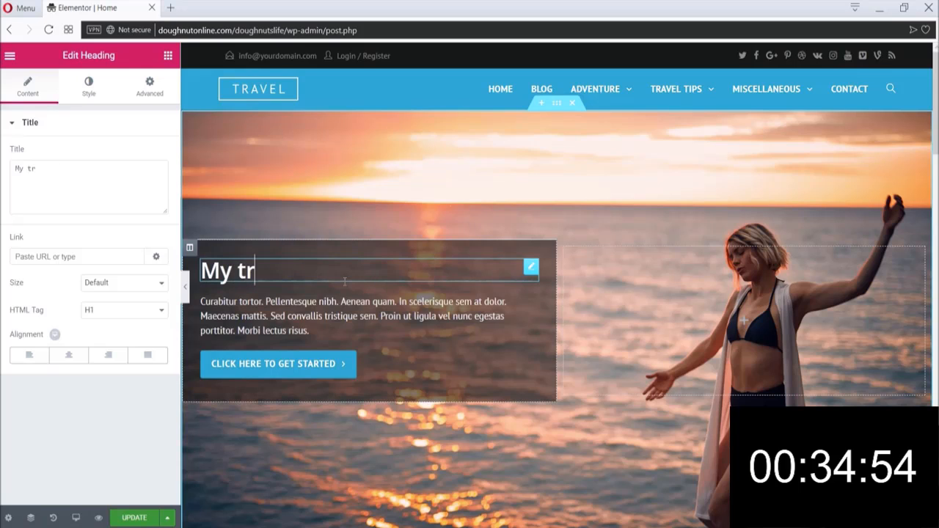
text(ad)
key(BackSpace)
key(BackSpace)
key(BackSpace)
key(BackSpace)
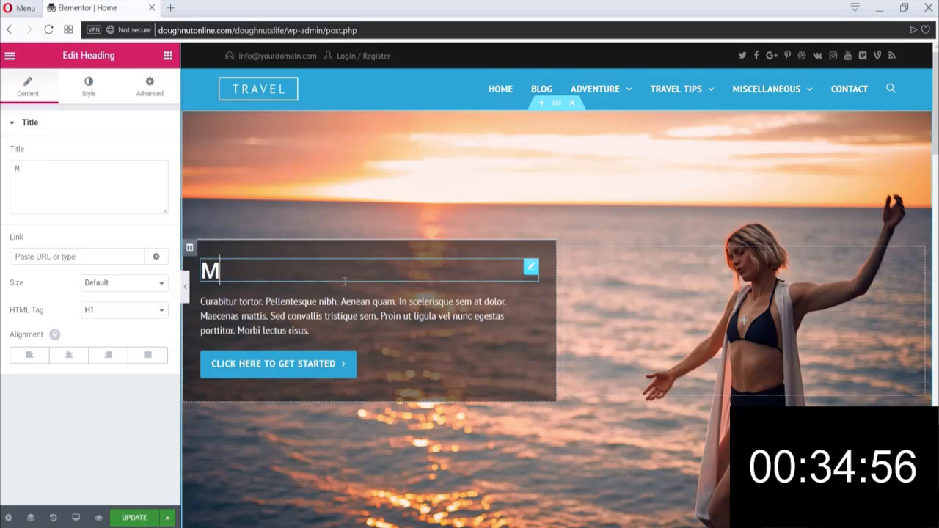
text(Follow my adventures)
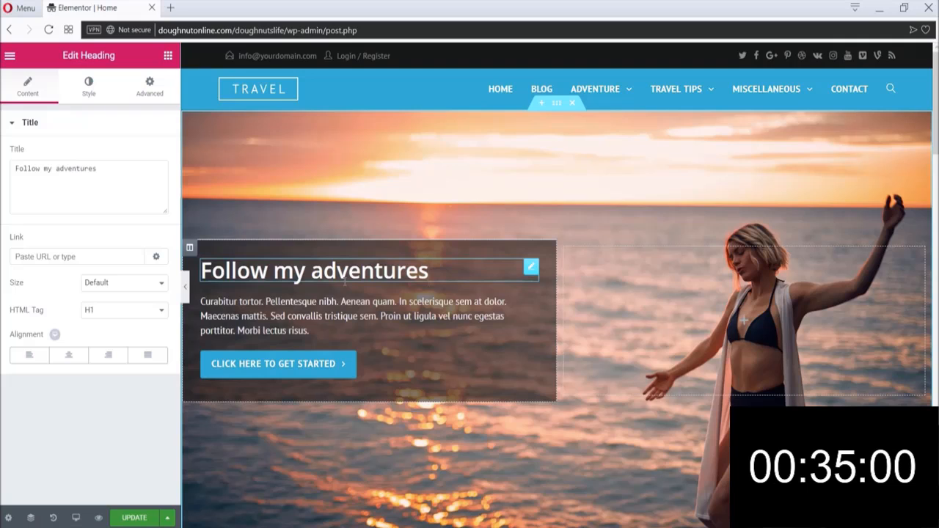
text(!)
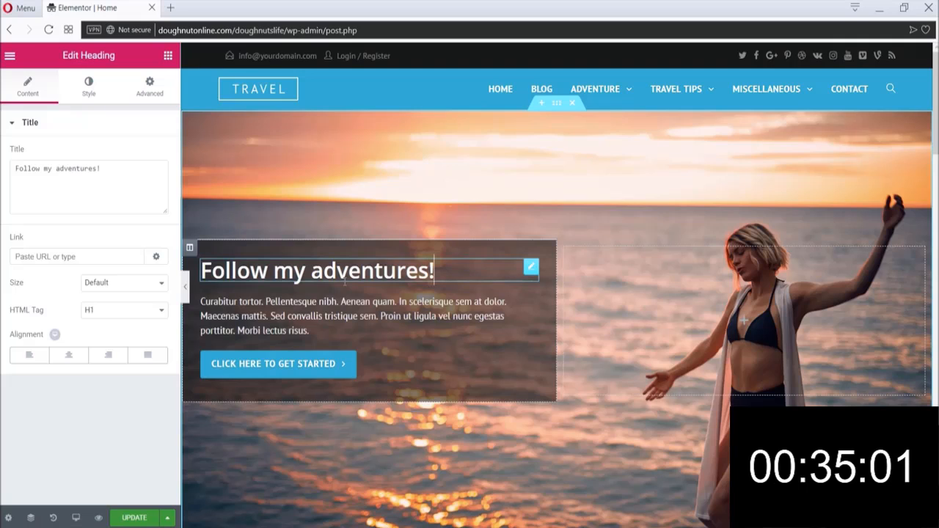
- Change the hero button's text to "Read more on my blog"
click(274, 371)
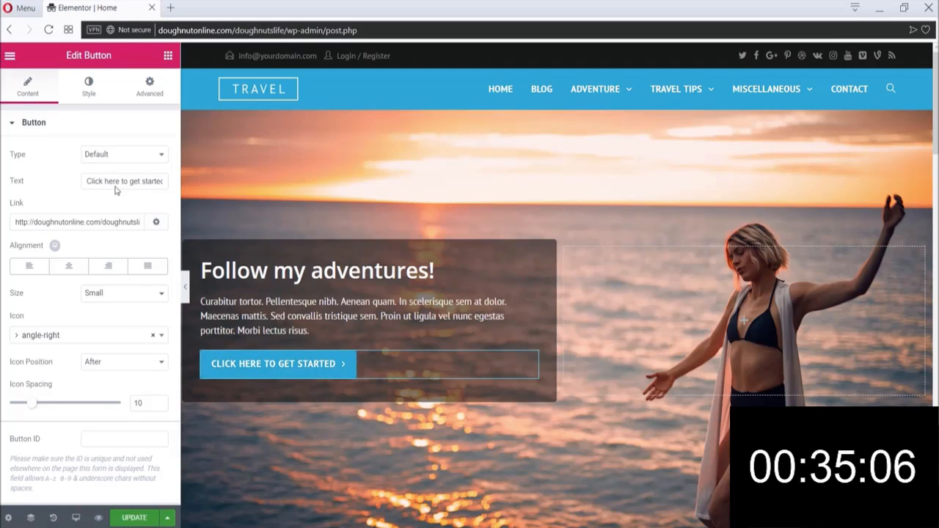
triple_click(139, 182)
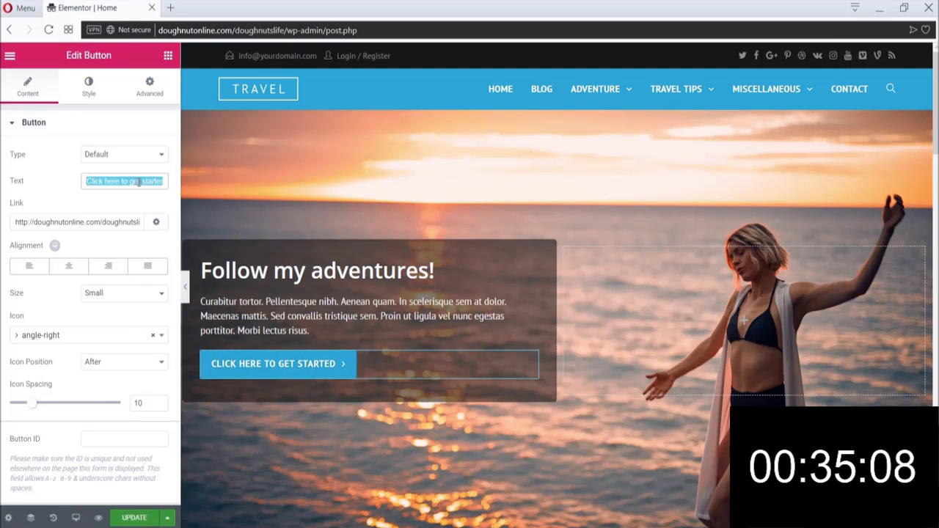
key(BackSpace)
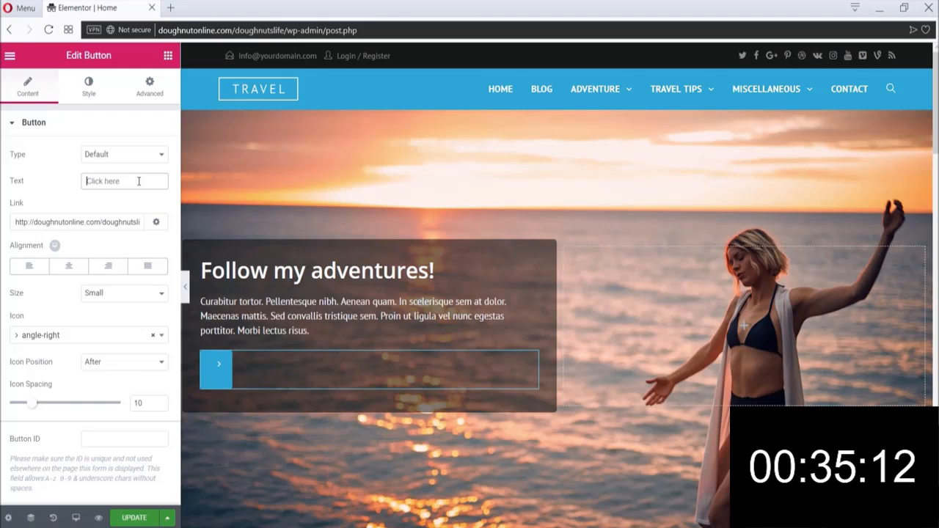
text(Read more)
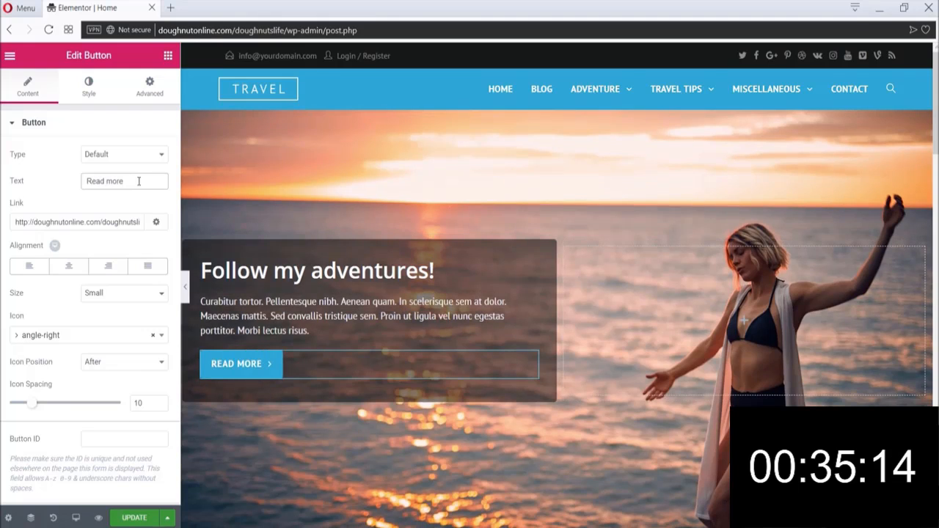
text( at my blog)
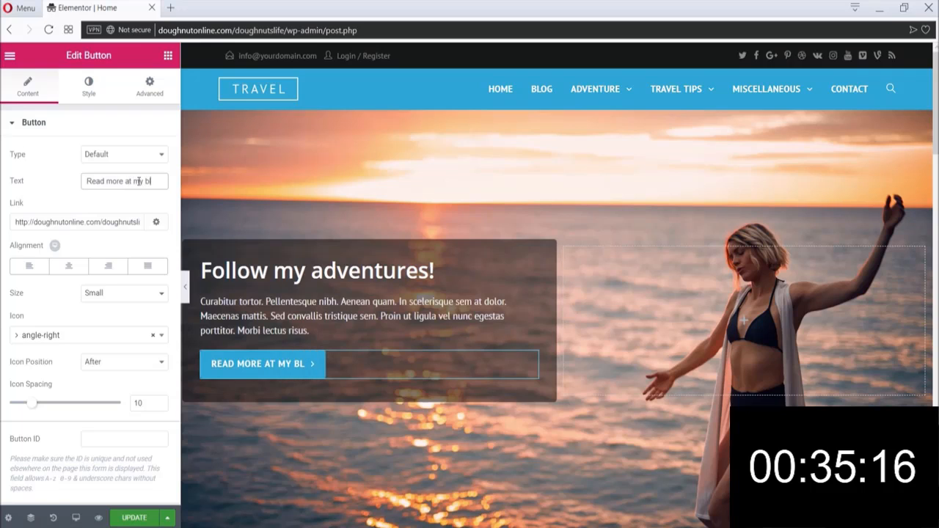
key(BackSpace)
key(BackSpace)
key(BackSpace)
key(BackSpace)
key(BackSpace)
key(BackSpace)
key(BackSpace)
key(BackSpace)
key(BackSpace)
key(BackSpace)
key(BackSpace)
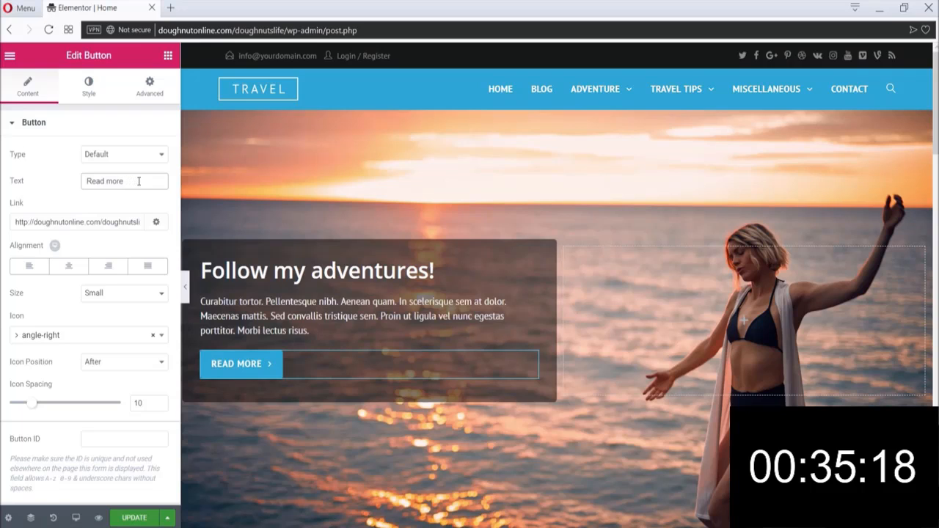
text(in)
key(BackSpace)
key(BackSpace)
text(oib)
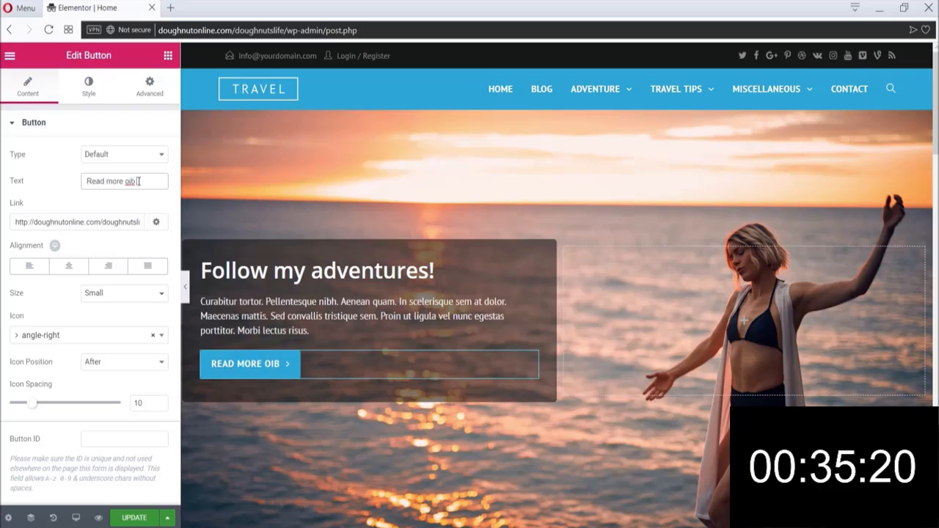
key(BackSpace)
key(BackSpace)
key(BackSpace)
key(BackSpace)
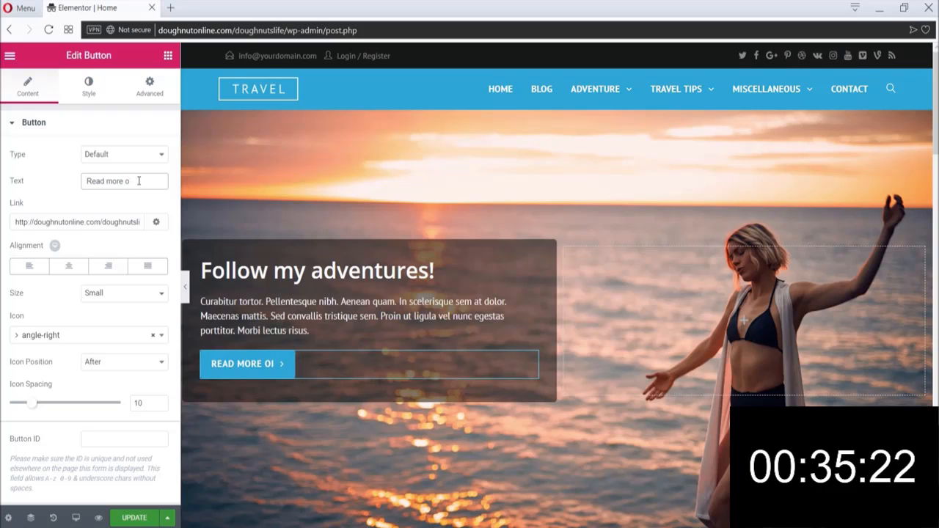
text(n my blog)
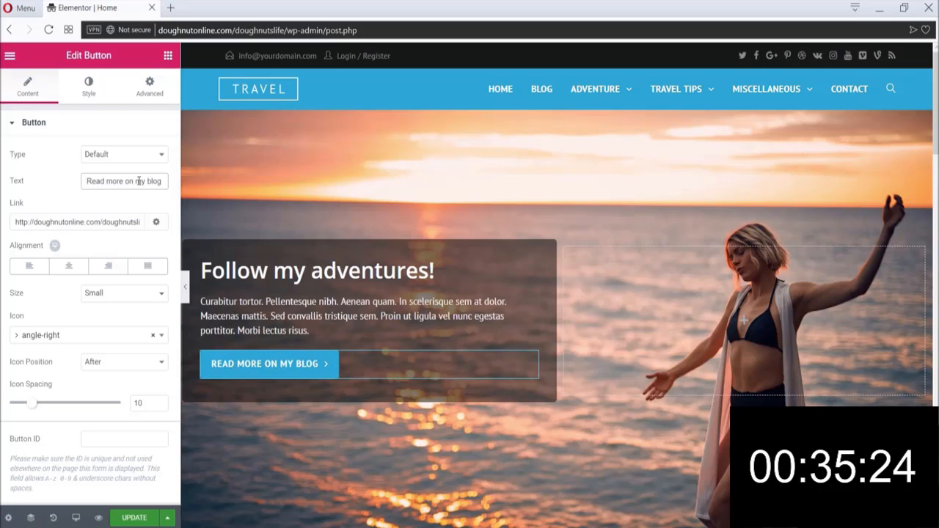
click(290, 319)
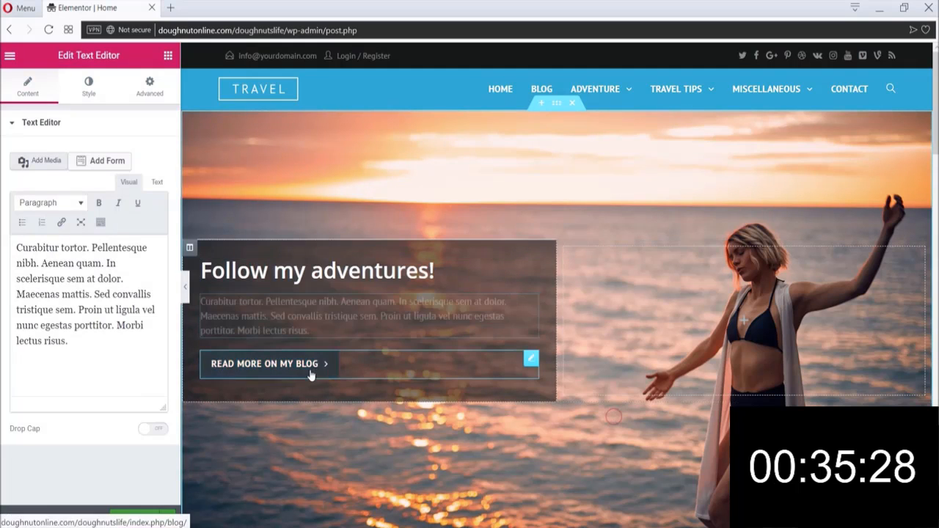
right_click(550, 90)
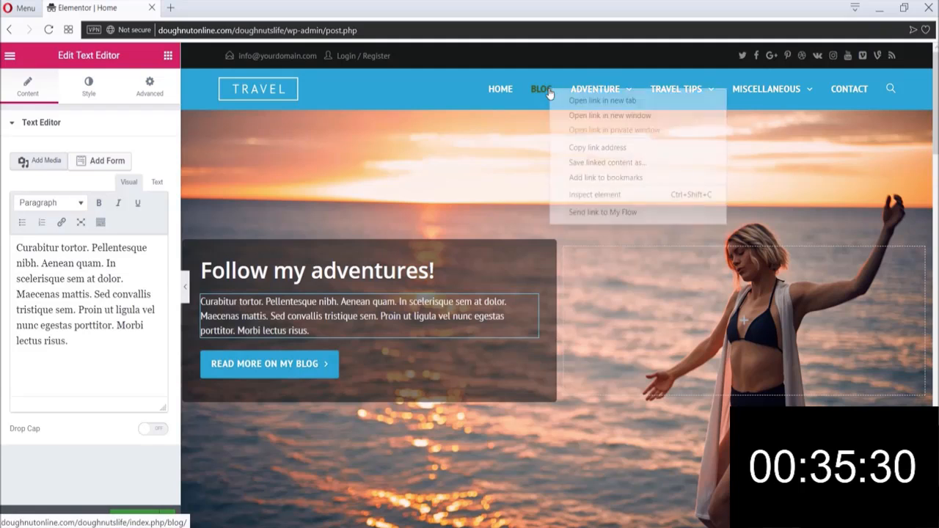
key(Escape)
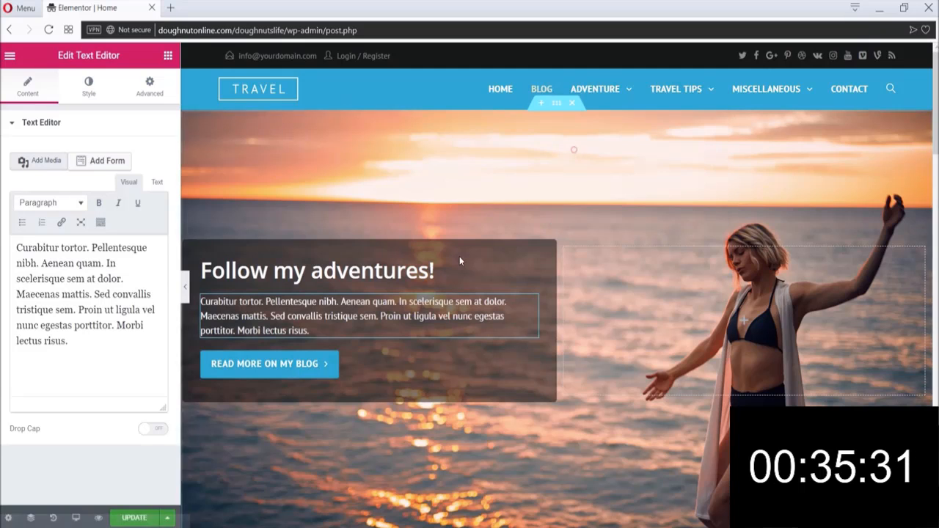
click(298, 367)
triple_click(84, 220)
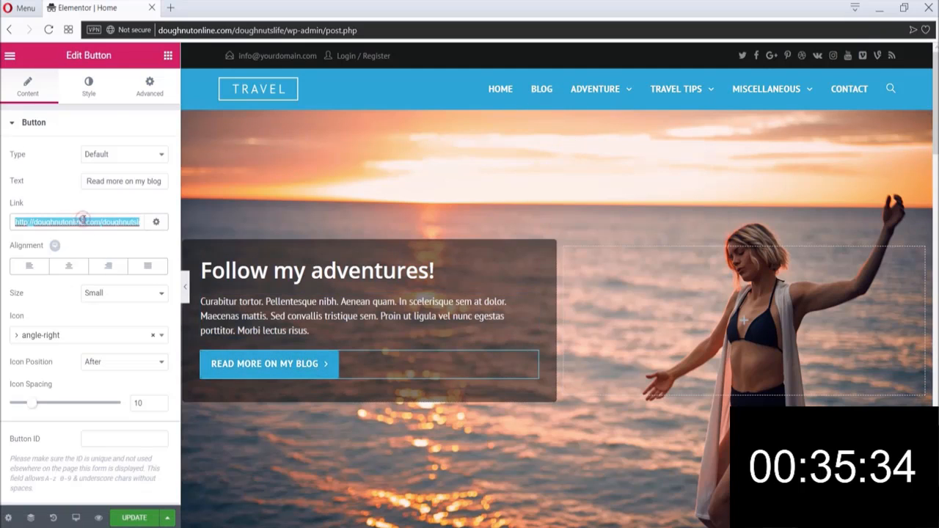
text(http://doughnutonline.com/doughnutslife/index.php/blog/)
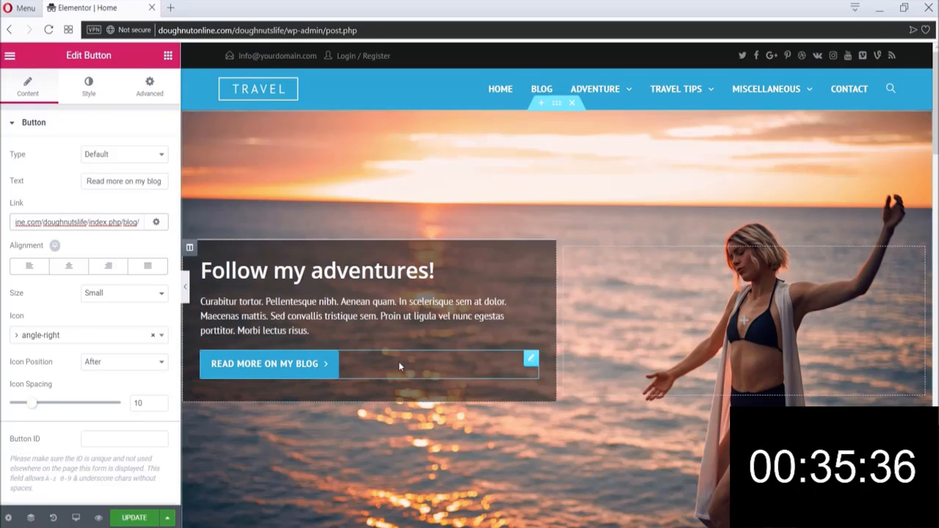
click(132, 520)
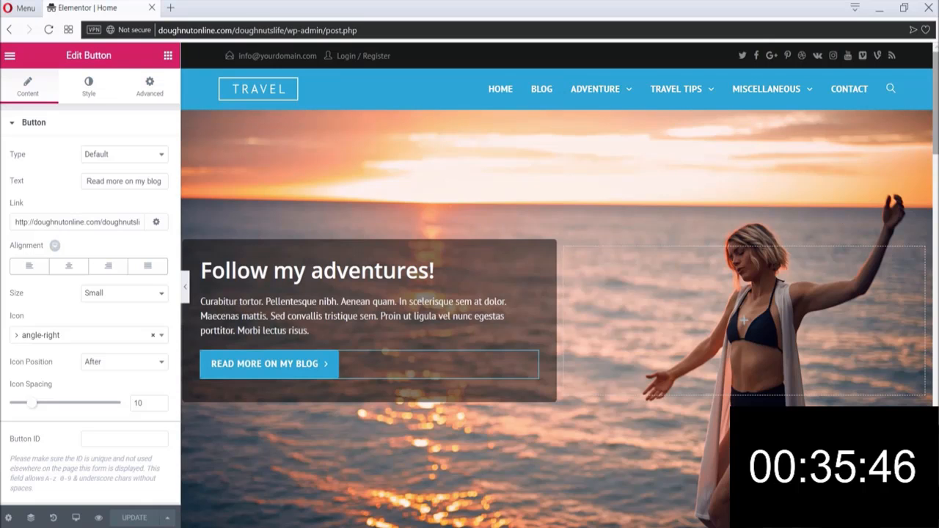
- Set the link of the "See More On The Blog" button above the newsletter section to the copied blog page address
scroll(932, 139, down, 1)
drag(932, 139, 932, 444)
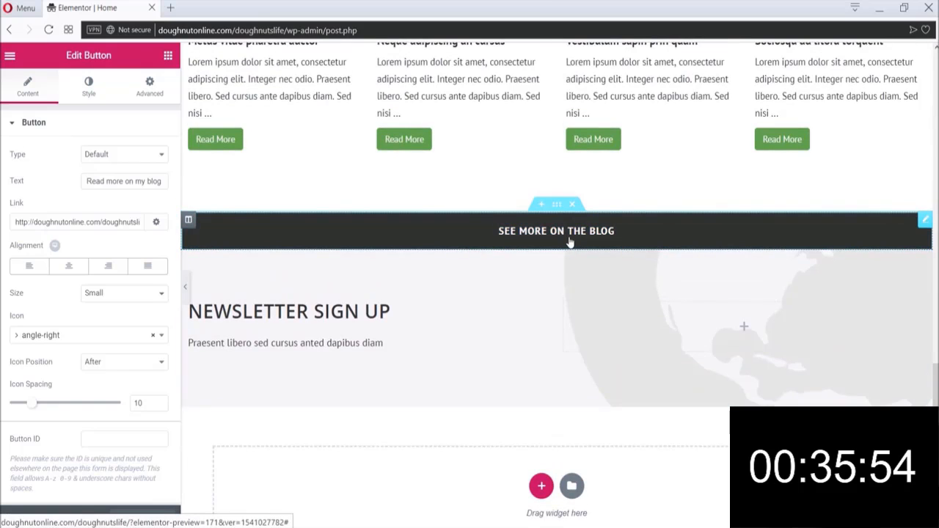
click(570, 242)
click(101, 182)
double_click(91, 223)
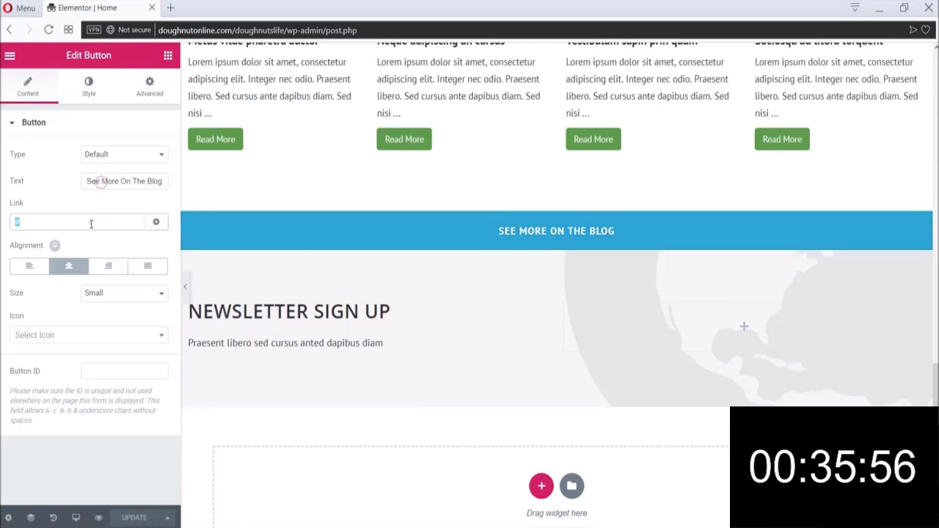
key(ctrl+v)
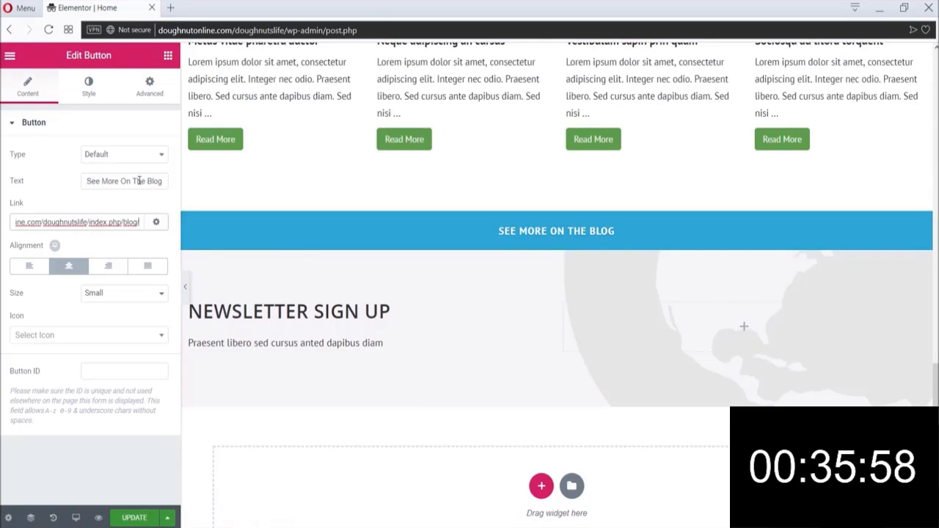
- Delete the Newsletter Sign Up section below the "See More On The Blog" button
click(229, 193)
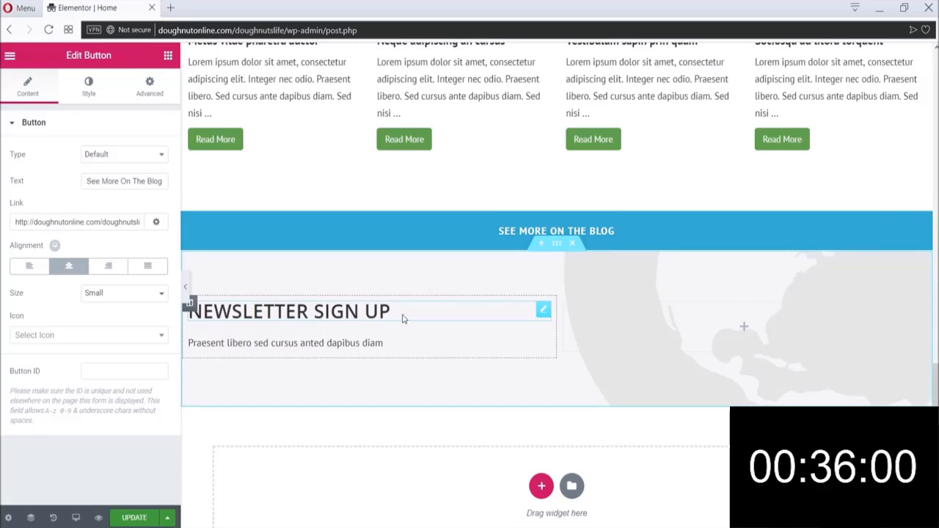
scroll(661, 308, down, 1)
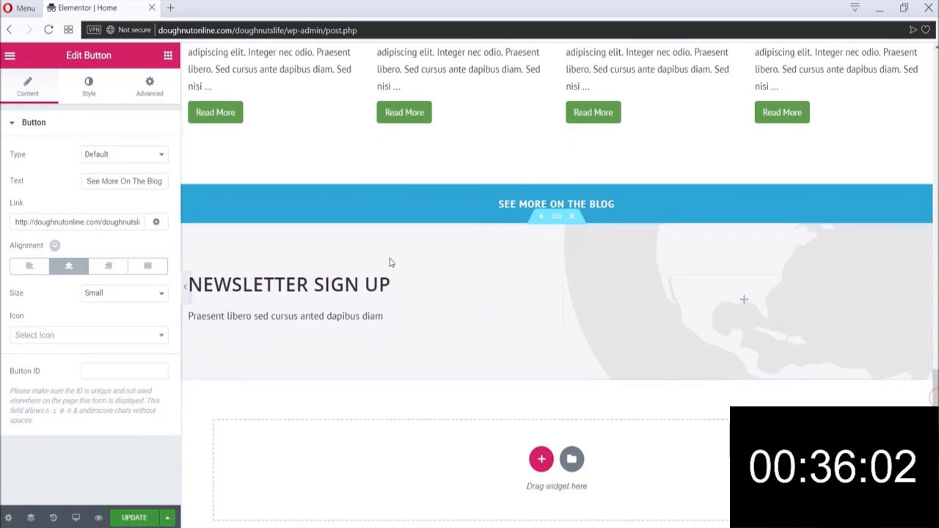
scroll(505, 328, down, 3)
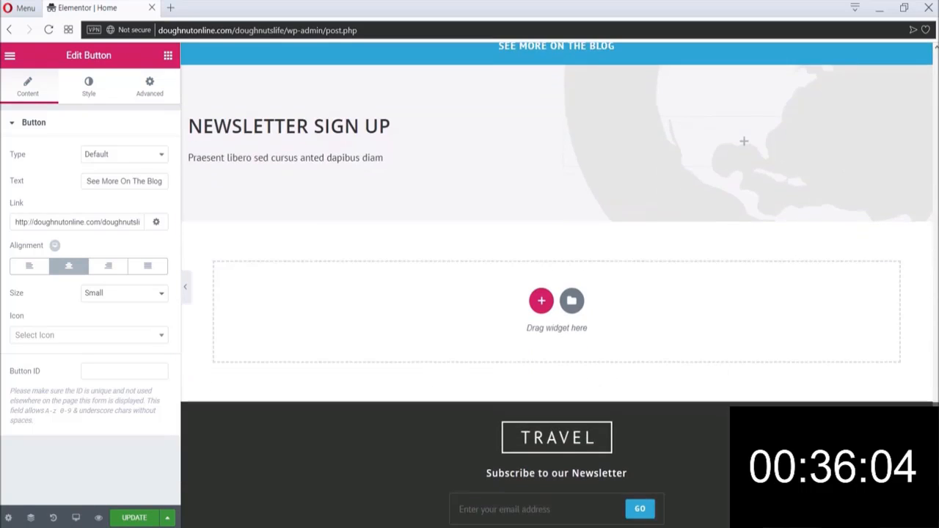
scroll(674, 337, up, 2)
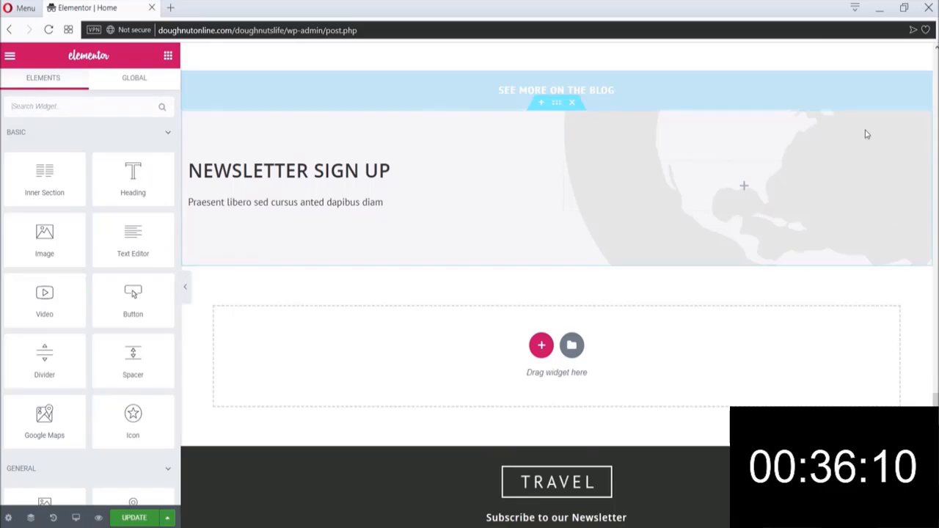
click(575, 103)
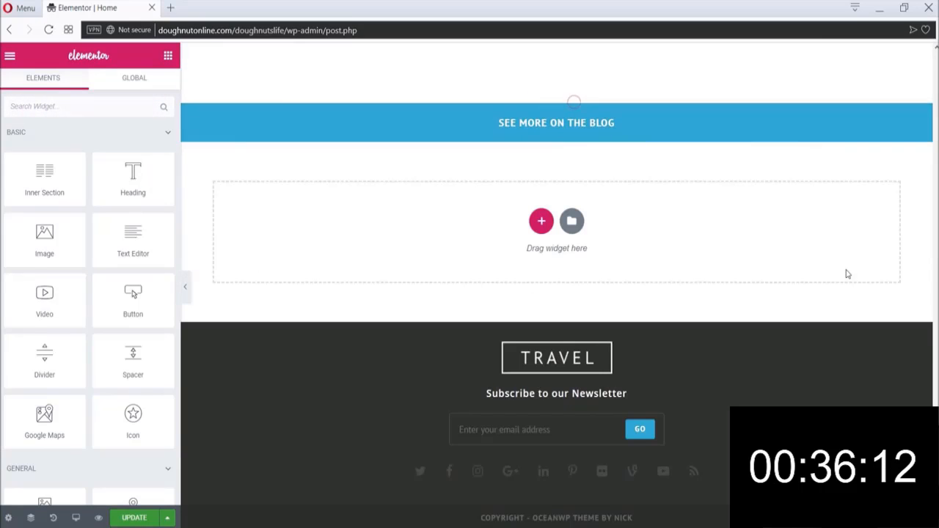
- Review the home page from the hero section down to the footer with the editing panel hidden
scroll(743, 321, up, 20)
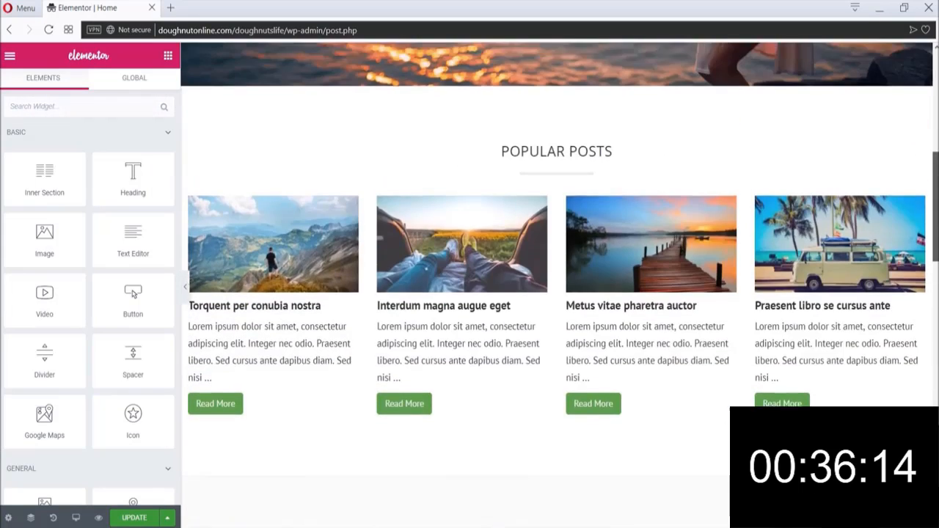
scroll(743, 321, down, 4)
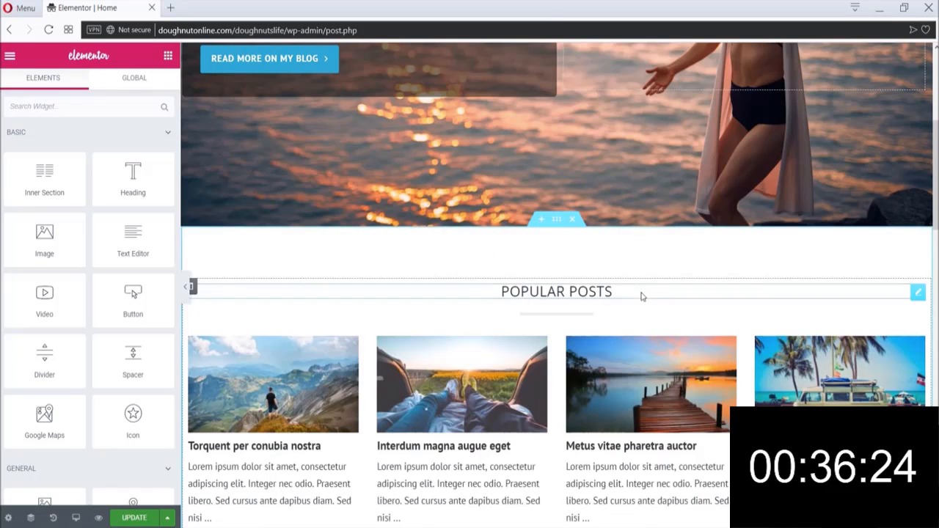
scroll(743, 320, up, 5)
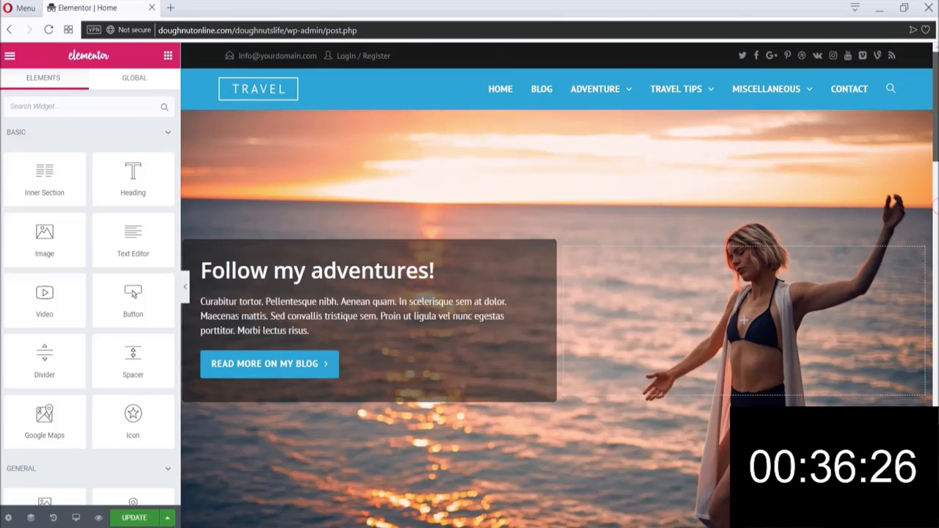
click(185, 288)
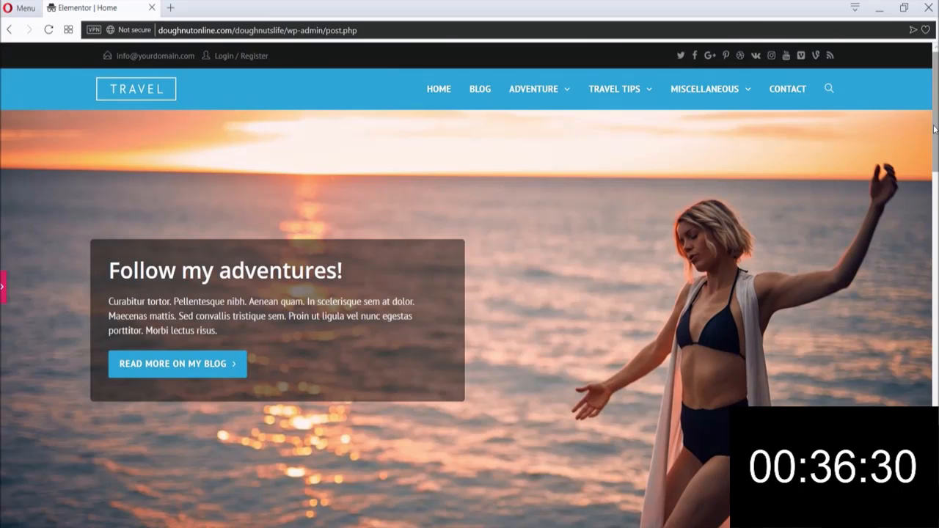
drag(936, 130, 936, 402)
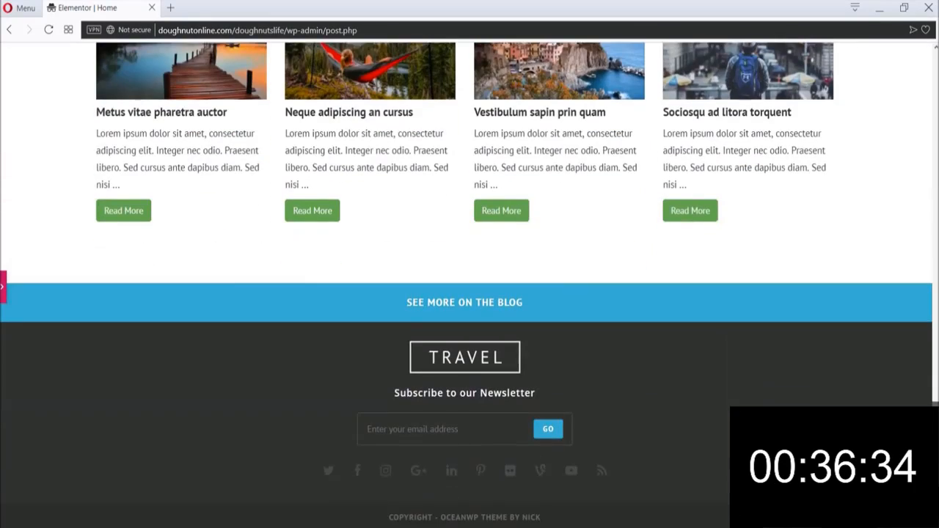
drag(937, 470, 937, 117)
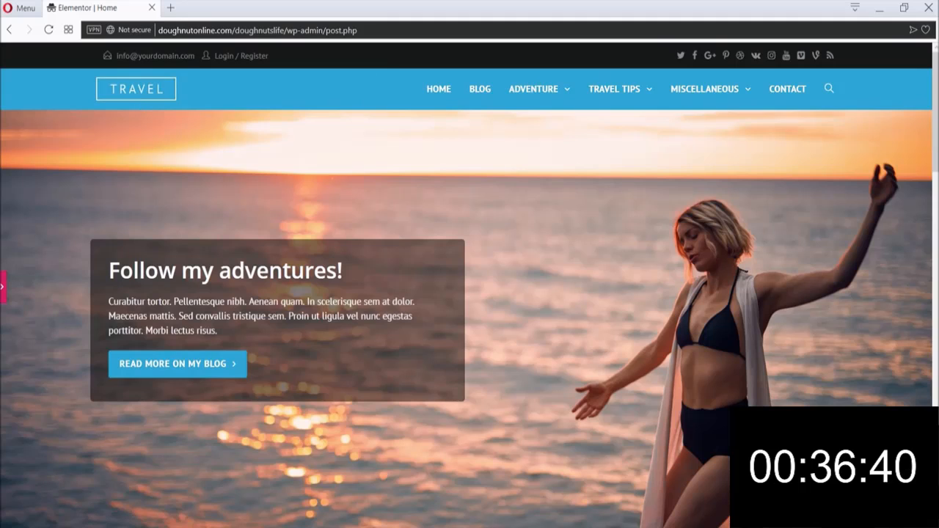
- Switch to Photoshop and resize the white doughnut icon image to 75 × 75 pixels
key(alt+Tab)
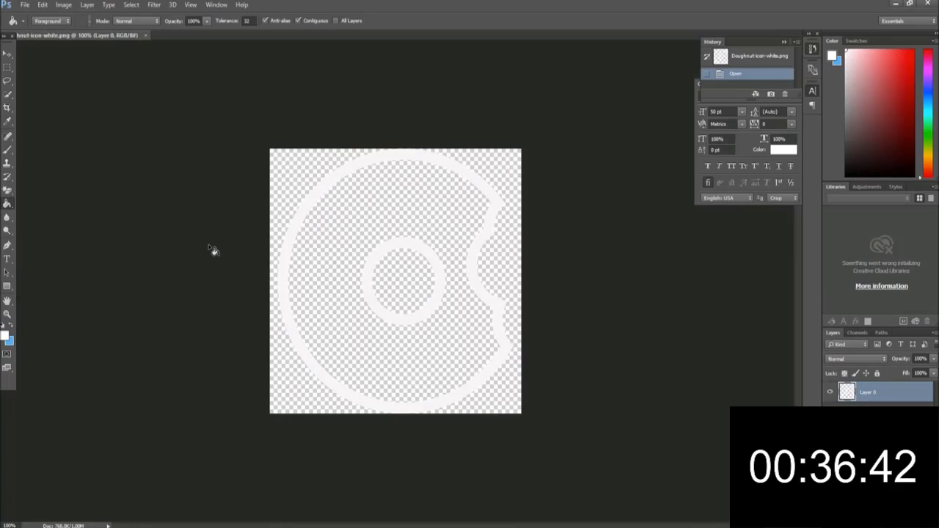
click(64, 4)
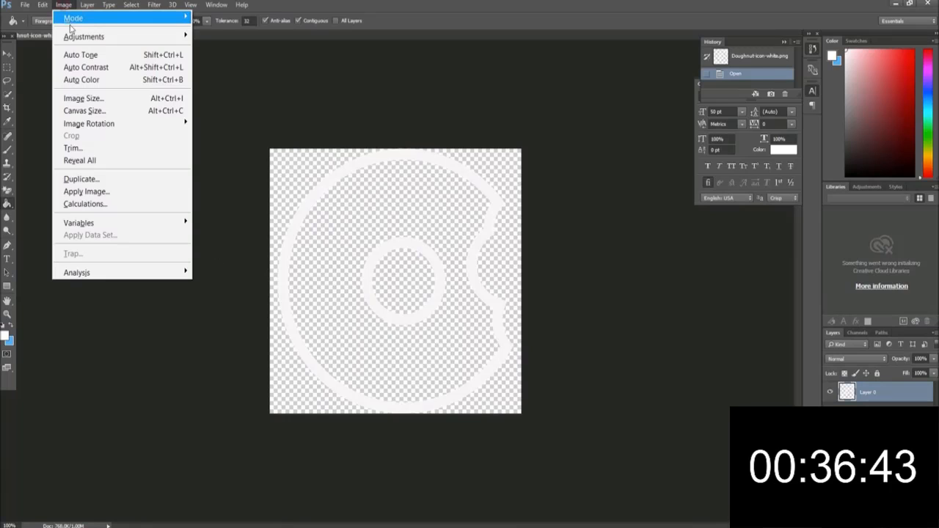
click(83, 99)
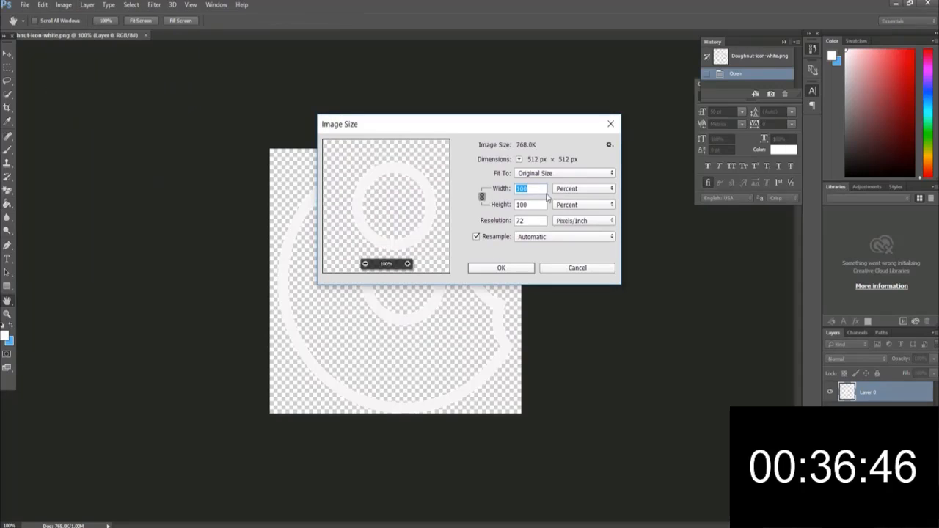
click(564, 190)
click(559, 203)
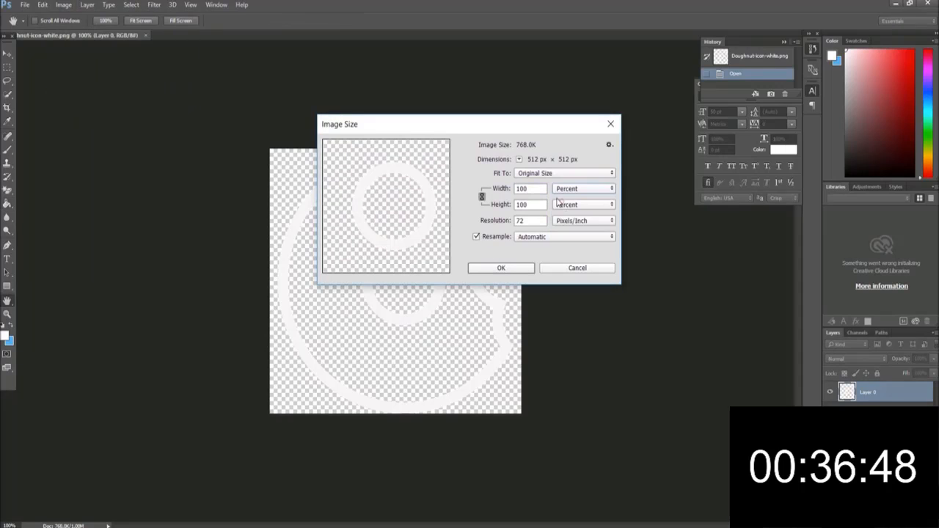
click(563, 190)
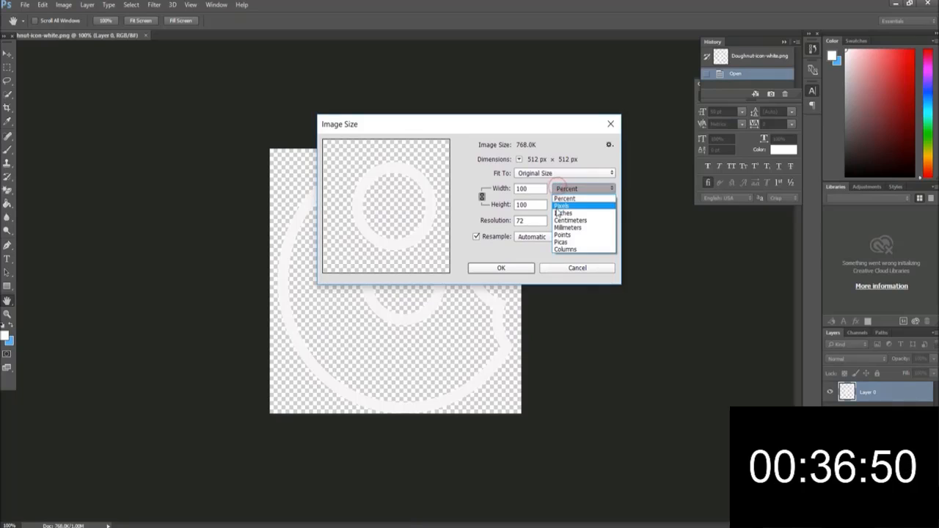
click(562, 199)
double_click(536, 188)
text(75)
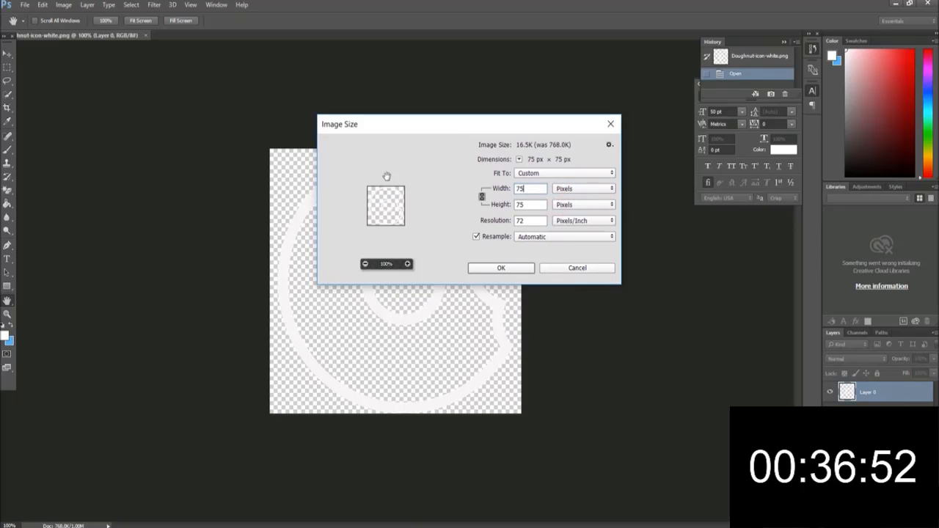
key(Return)
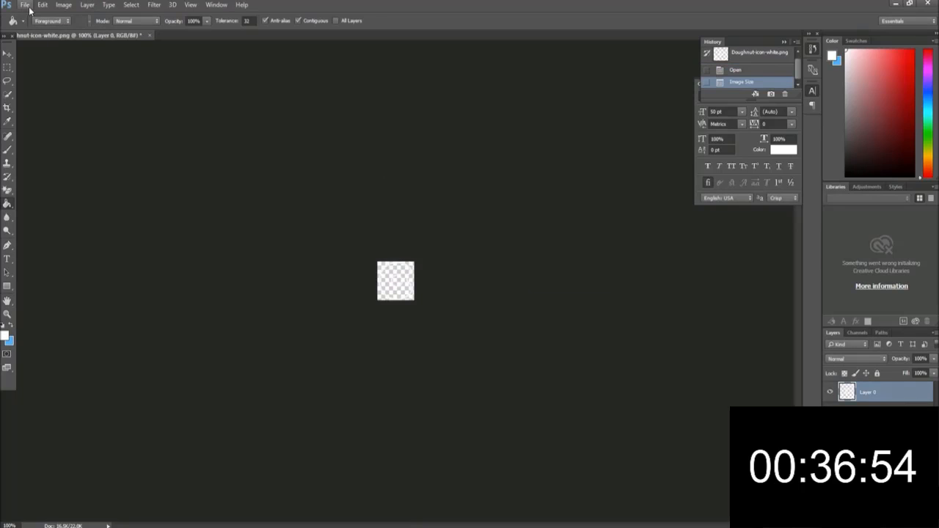
- Export the resized icon as a PNG into the Images-Brand folder, replacing the file name's .png ending with "small"
click(26, 5)
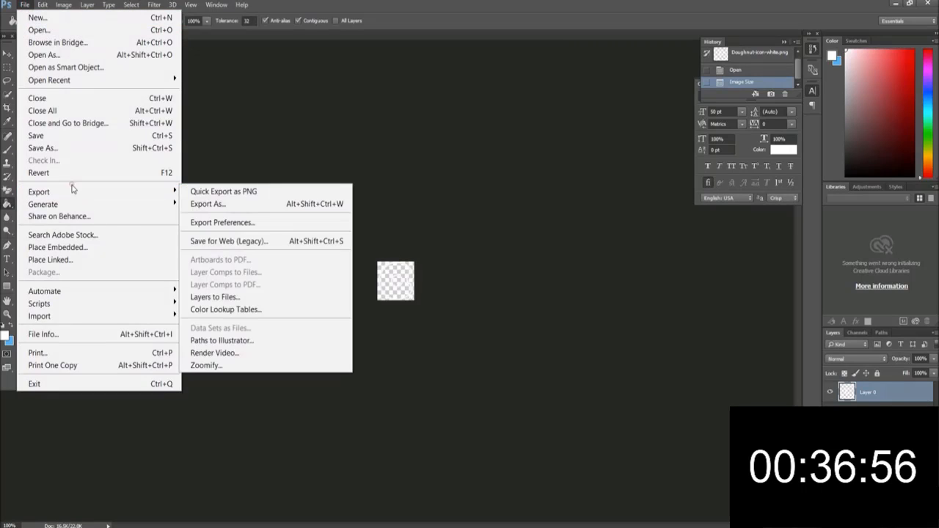
click(72, 186)
click(170, 192)
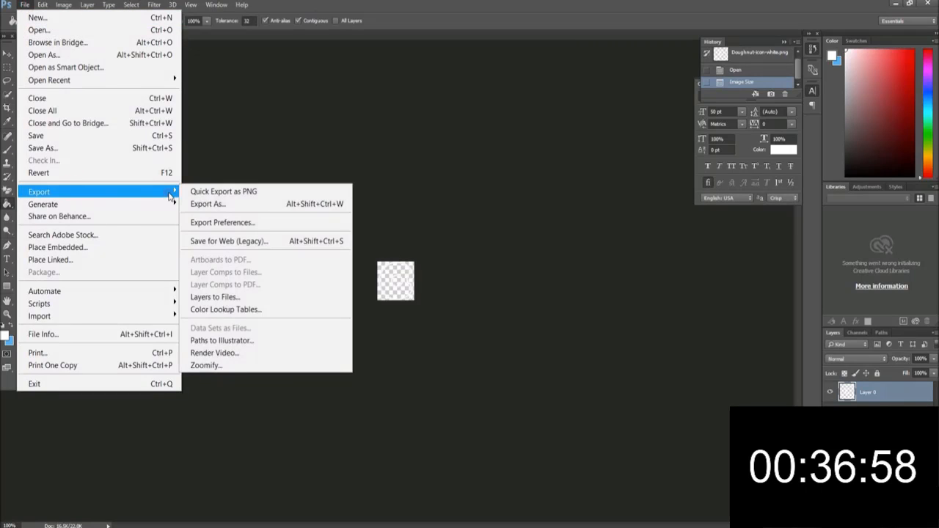
click(188, 204)
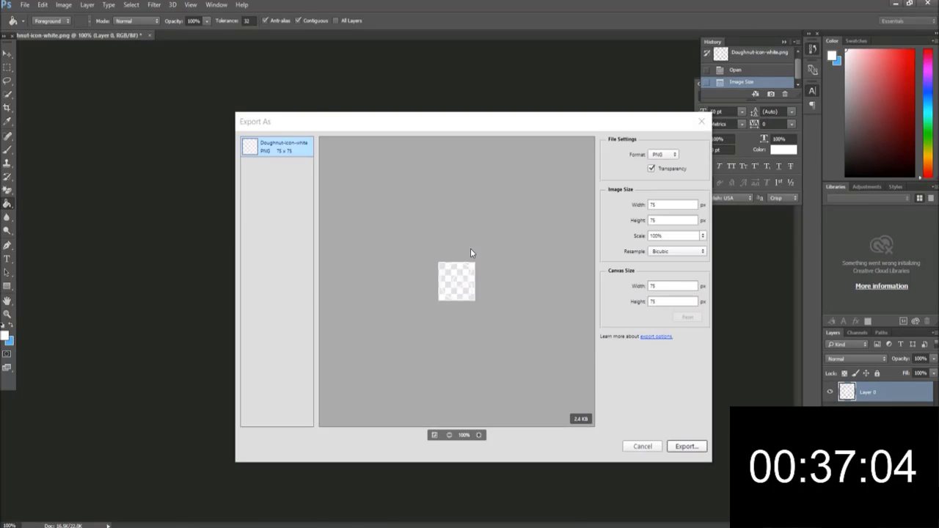
click(678, 448)
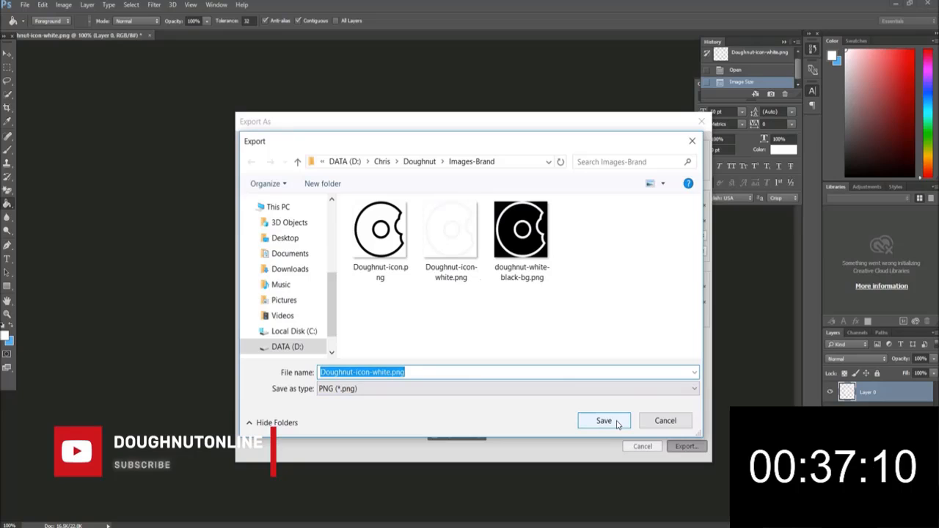
click(461, 372)
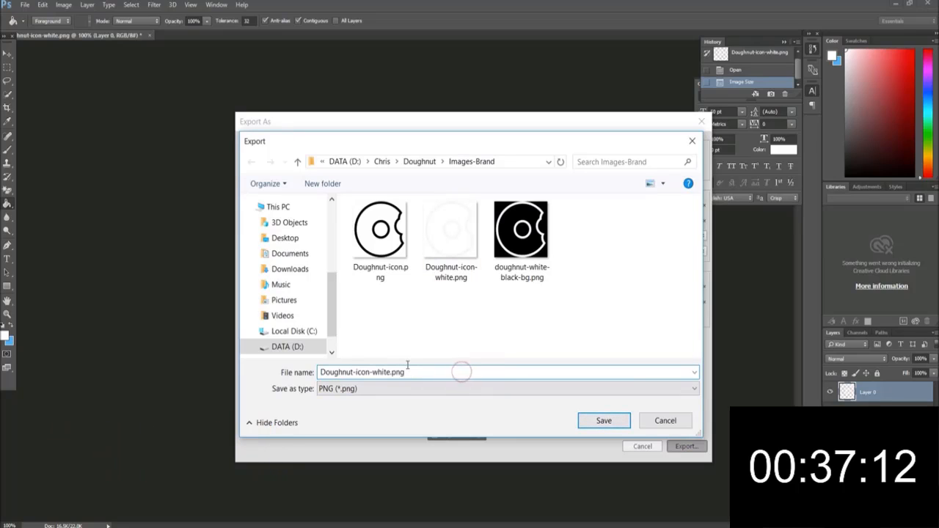
key(BackSpace)
key(BackSpace)
key(BackSpace)
key(BackSpace)
text(small)
key(Return)
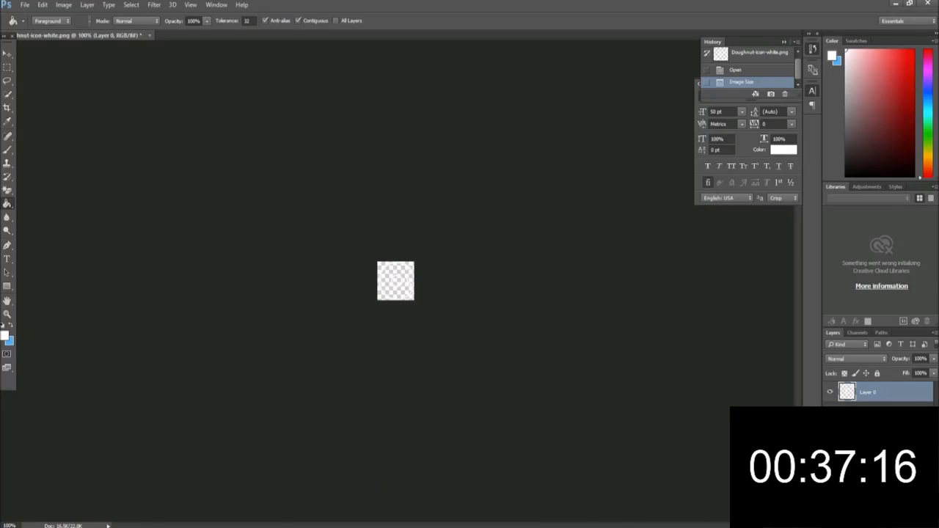
- Switch back to Elementor in the browser, update the home page and exit to the WordPress dashboard
click(308, 527)
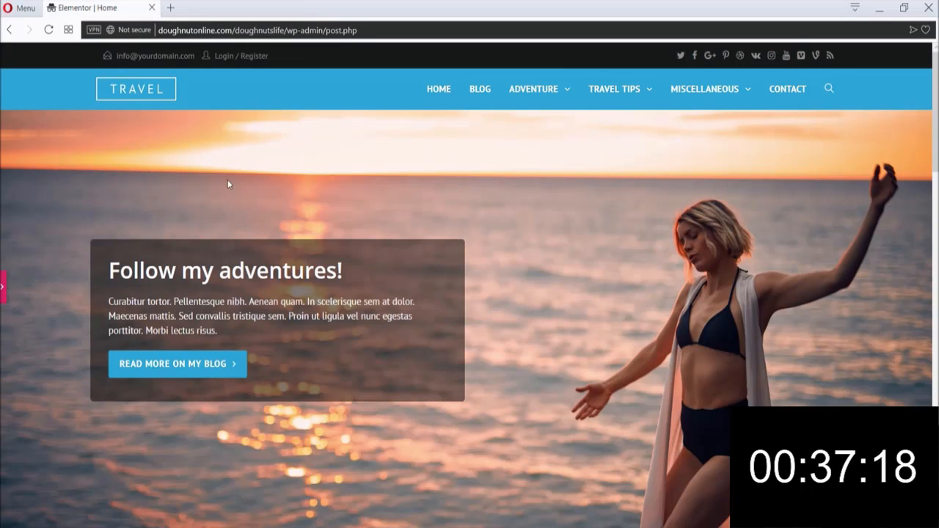
click(3, 292)
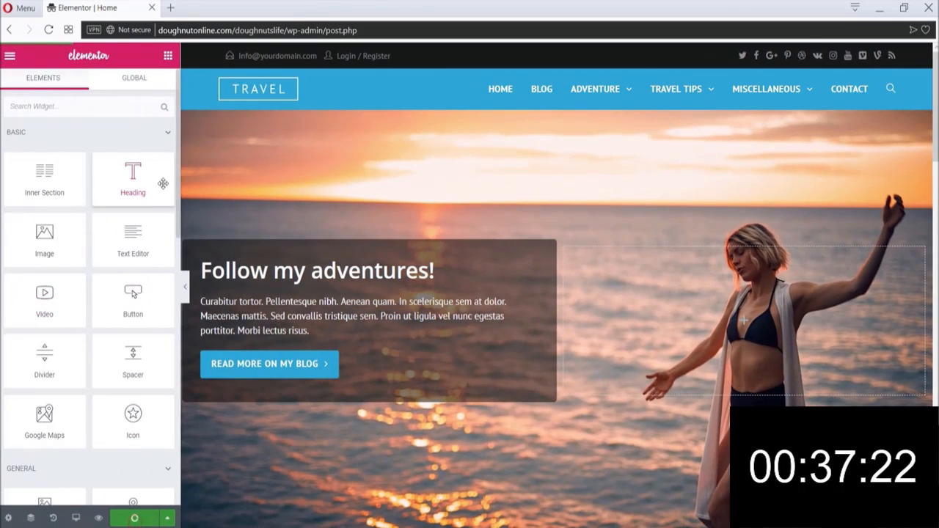
click(9, 56)
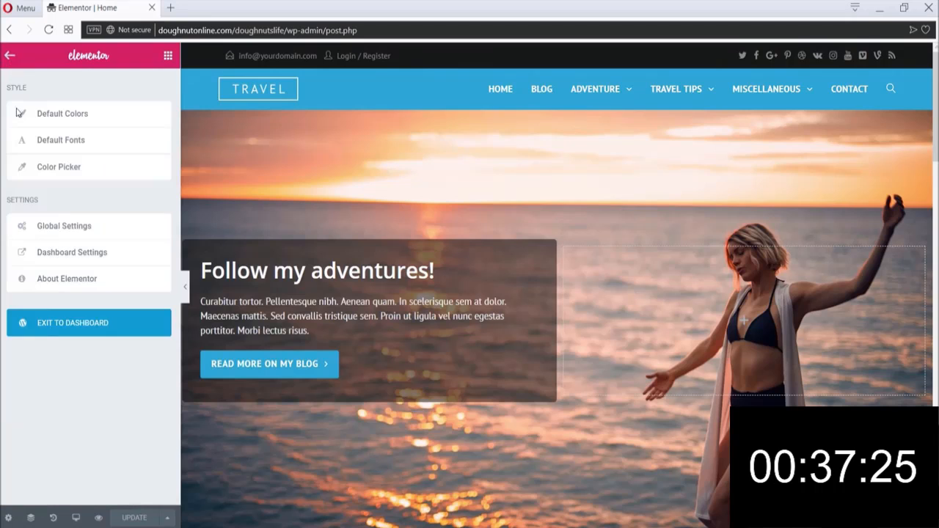
click(94, 323)
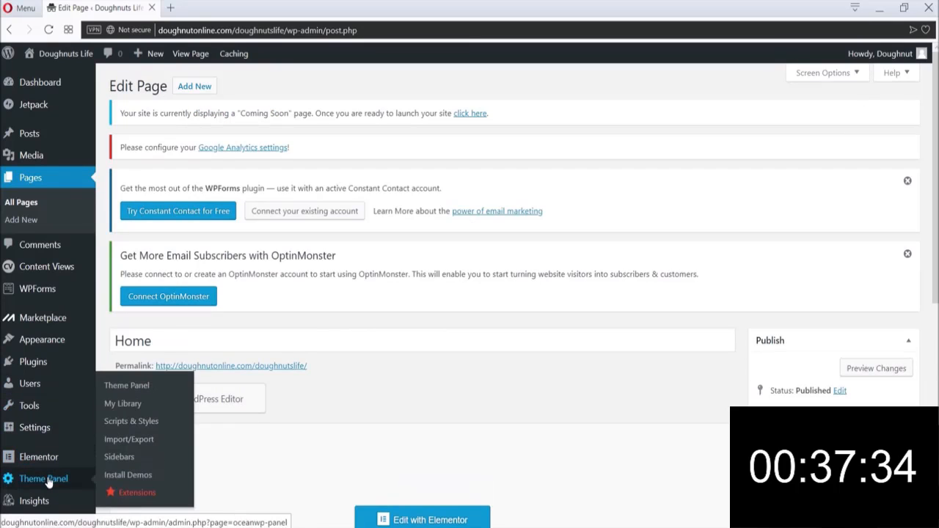
- Go to the Theme Panel and open its Upload Your Logo option in the Customizer
click(44, 479)
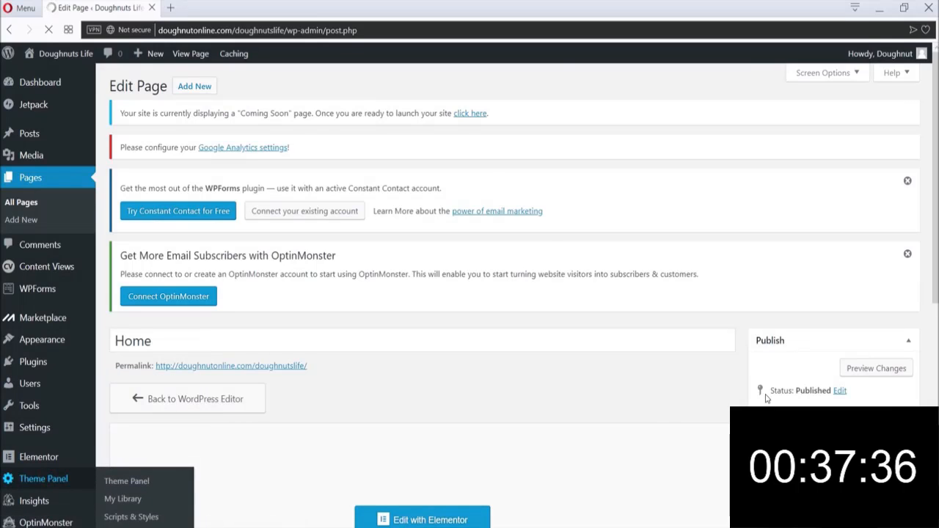
scroll(765, 397, down, 2)
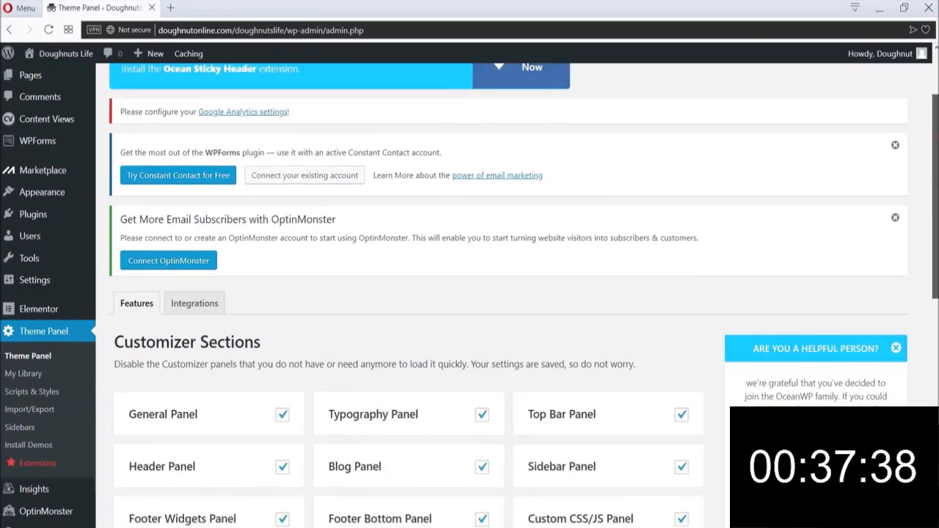
scroll(407, 319, down, 5)
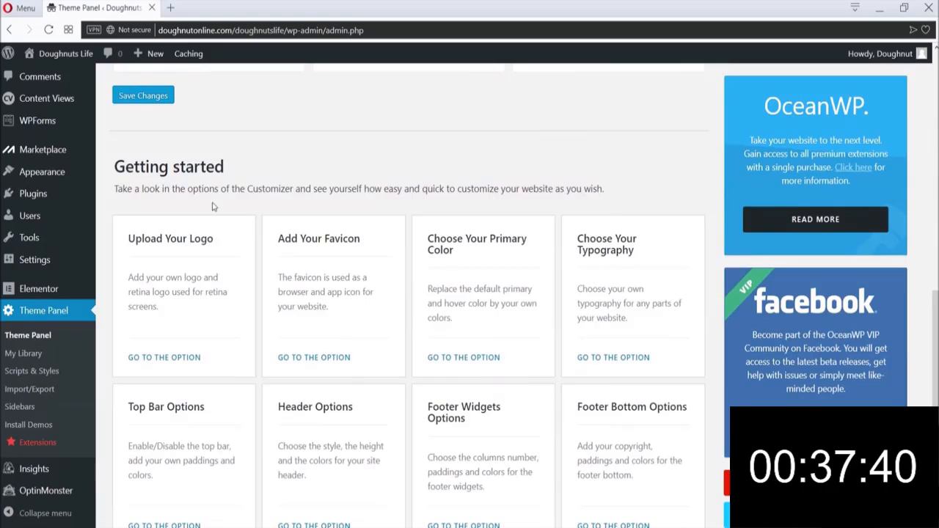
click(166, 359)
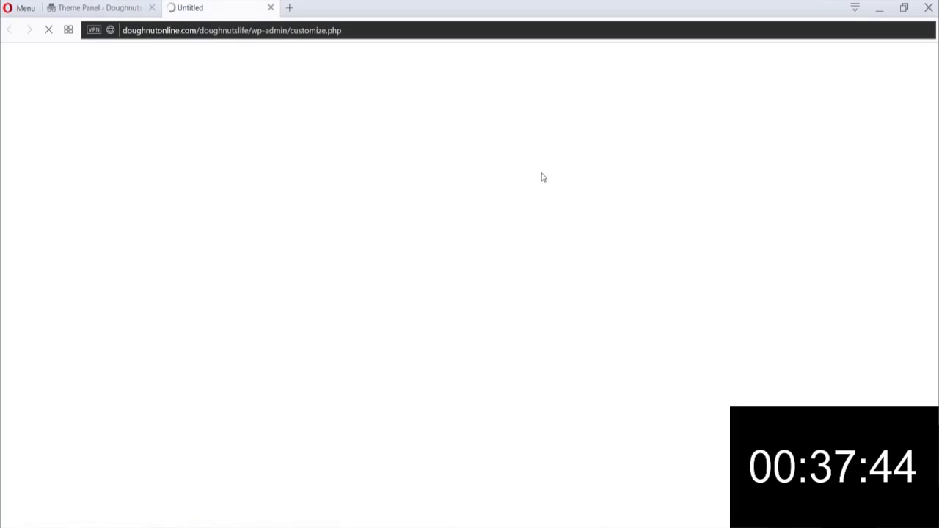
- Upload Doughnut-icon-whitesmal.png from the Images-Brand folder to the media library as the replacement header logo
mouse_move(283, 525)
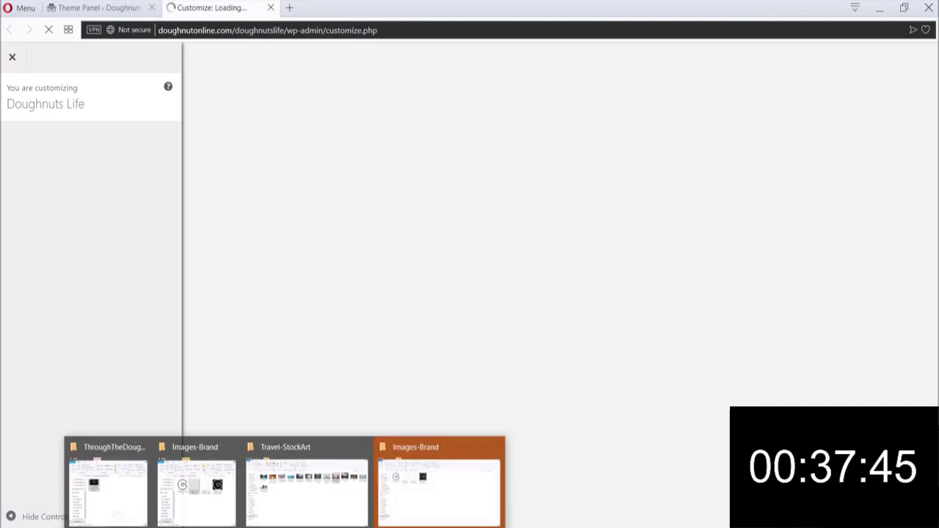
click(450, 435)
key(alt+Tab)
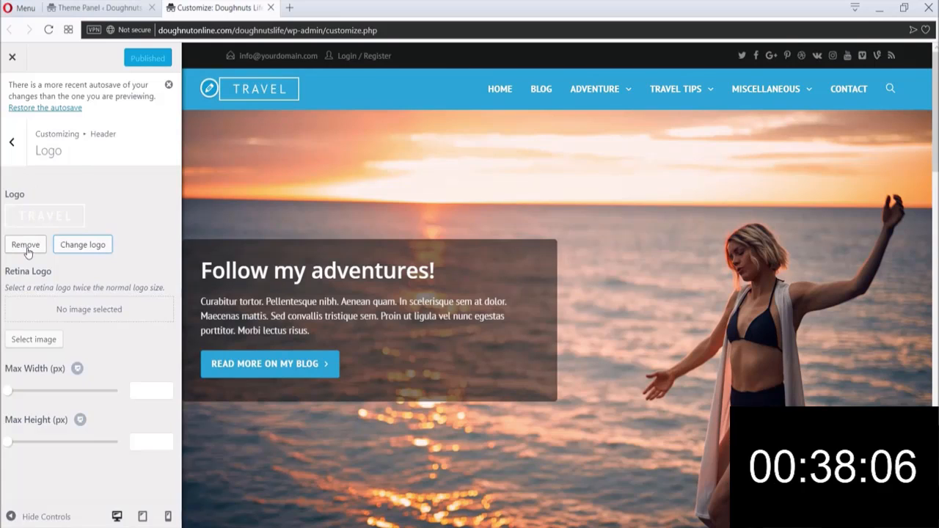
click(80, 247)
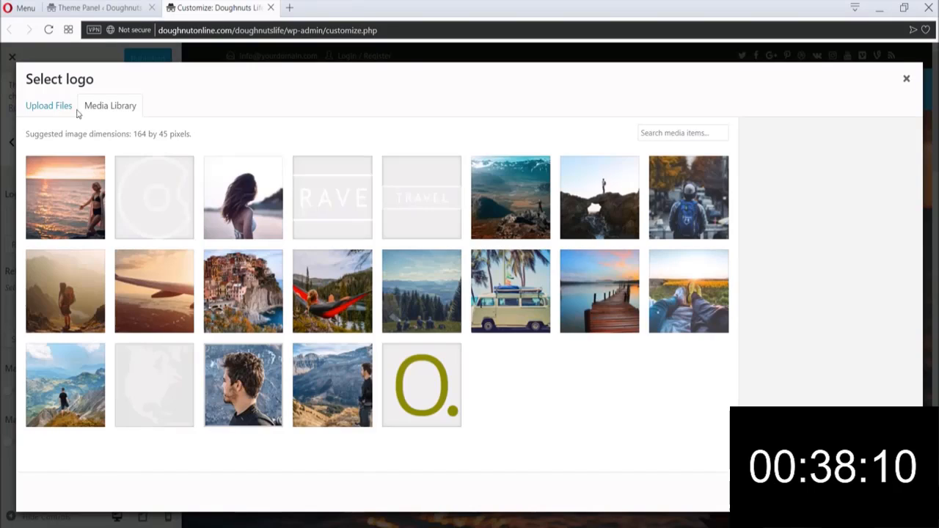
click(43, 109)
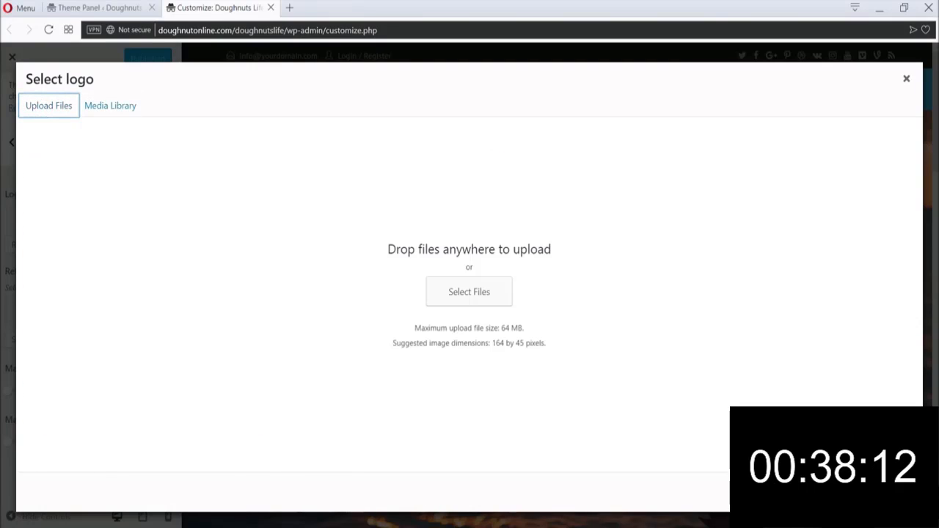
mouse_move(283, 522)
click(463, 490)
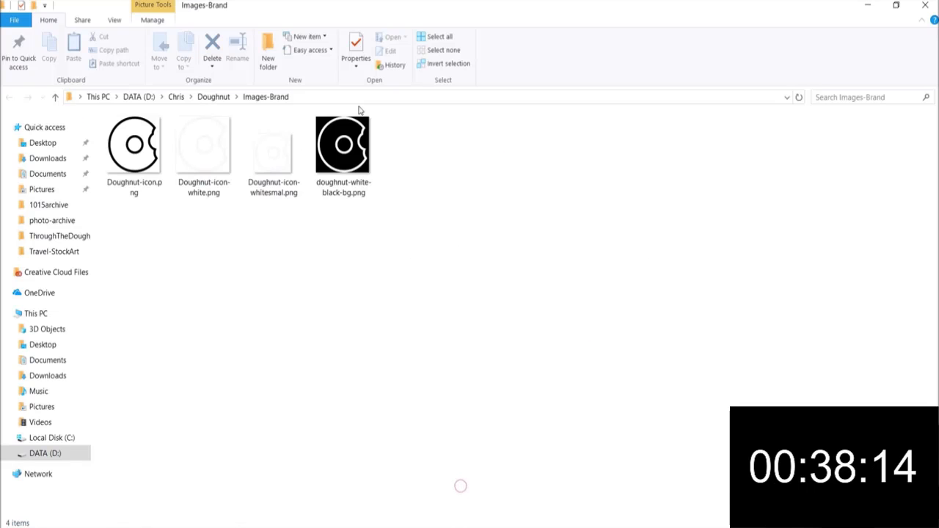
drag(273, 151, 408, 271)
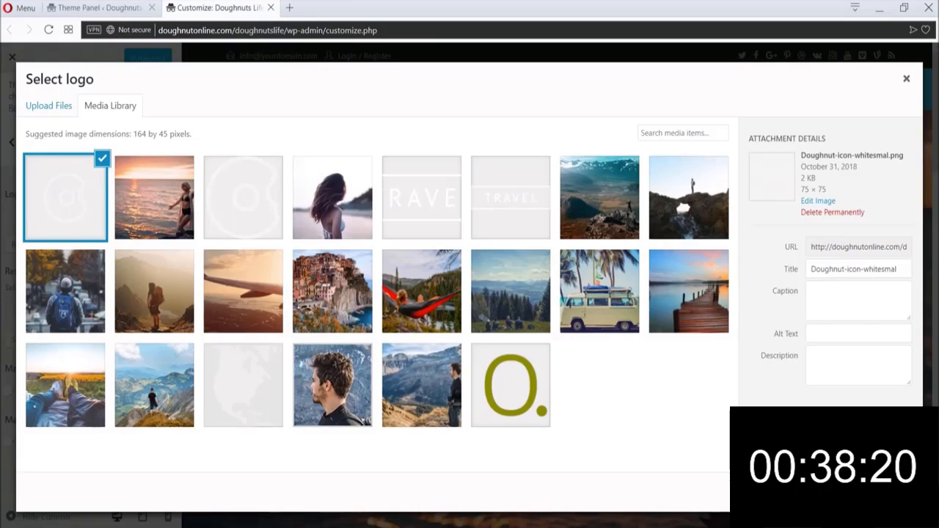
- Select the uploaded icon as the header logo and extend its crop area to the full height of the image
click(893, 492)
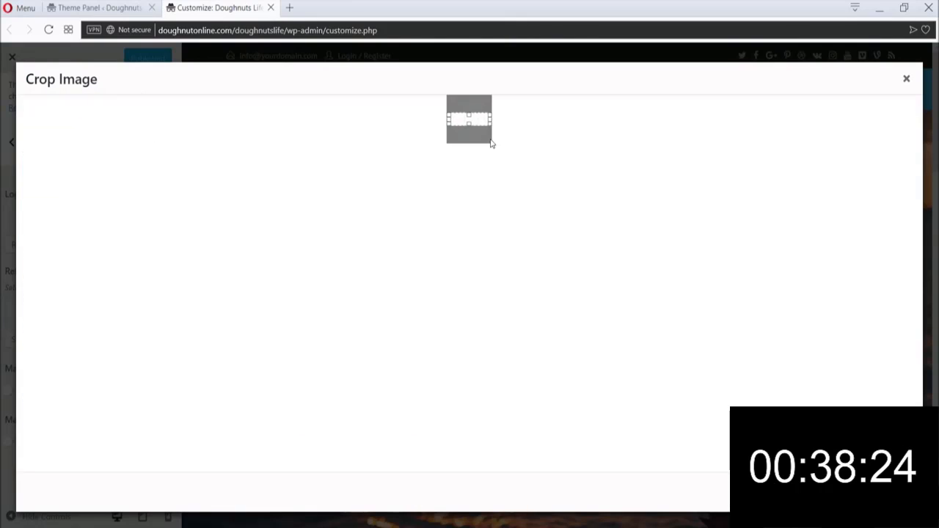
drag(469, 125, 476, 156)
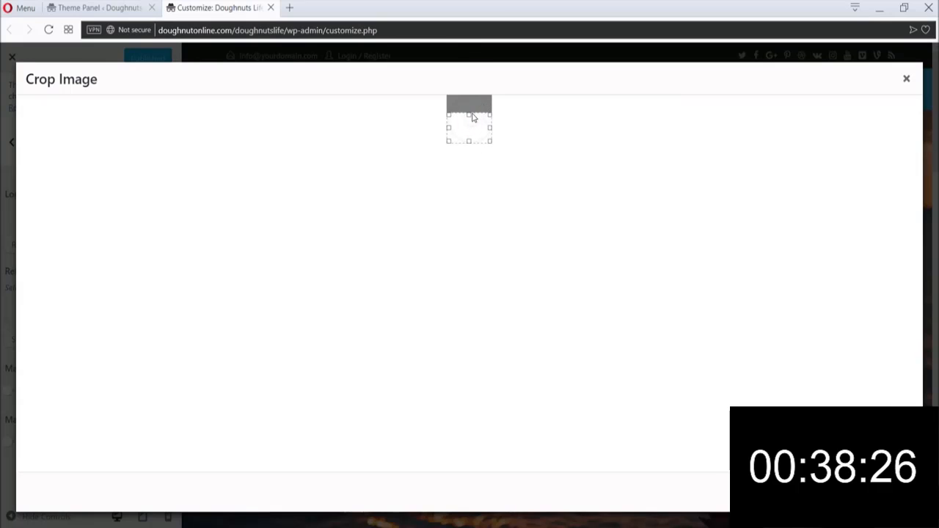
drag(474, 116, 470, 63)
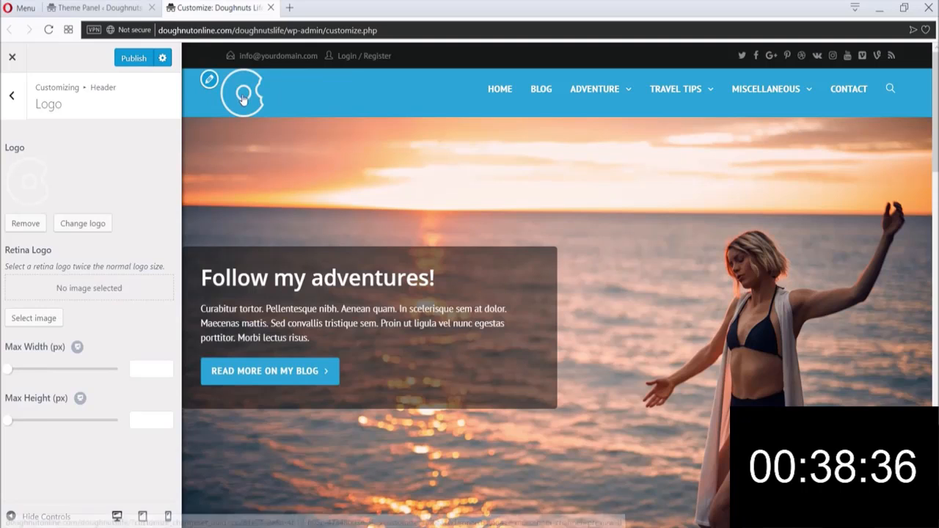
- Switch to Photoshop and resize the white doughnut icon to 45 × 45 pixels
click(379, 527)
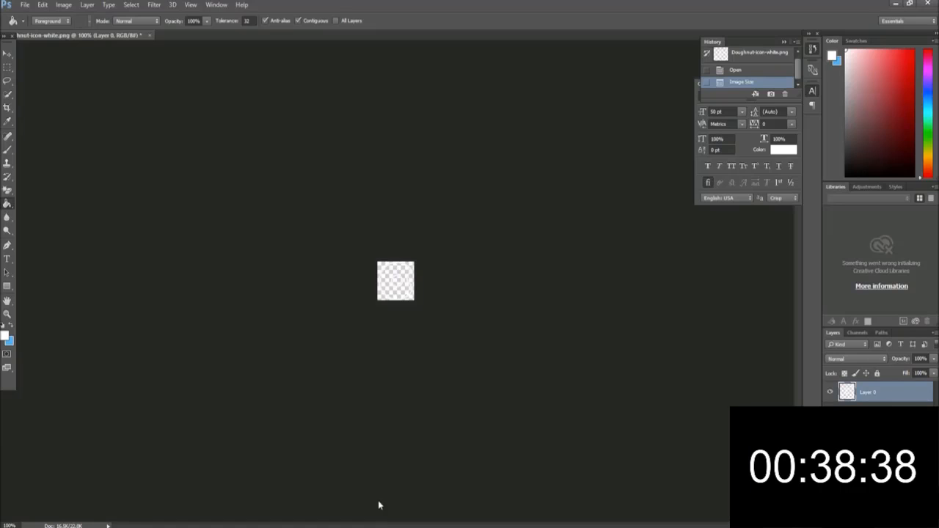
click(63, 7)
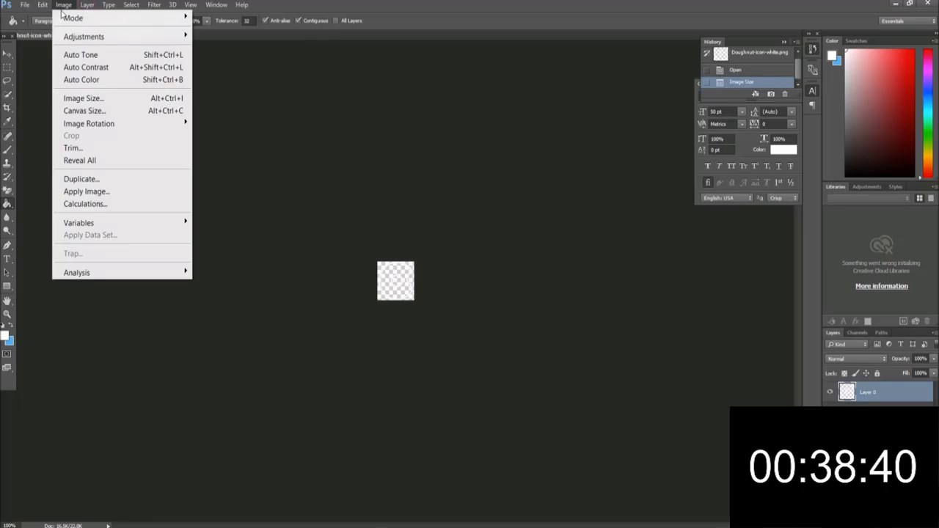
click(125, 96)
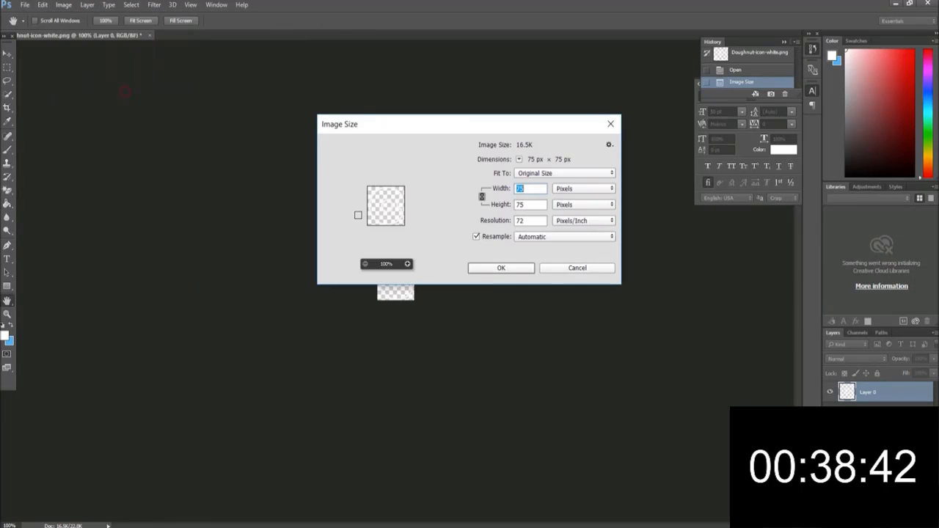
text(45)
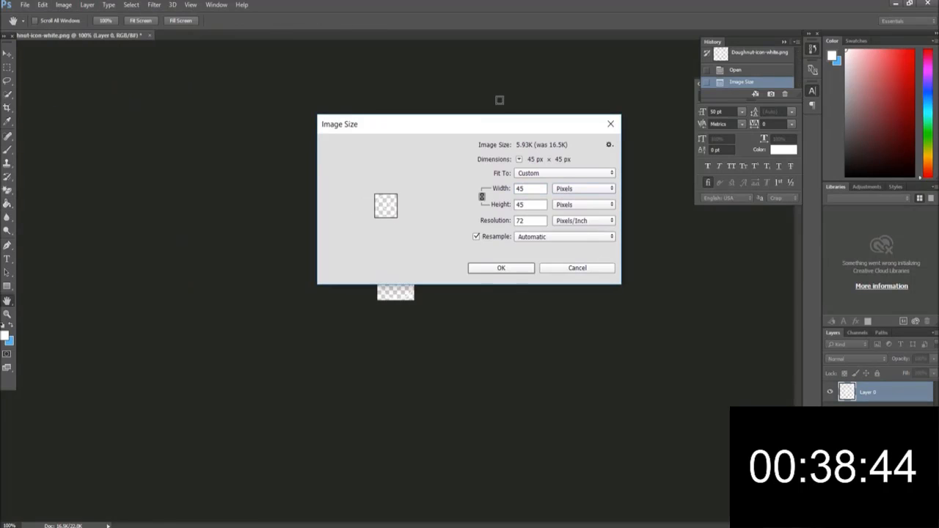
click(501, 267)
key(g)
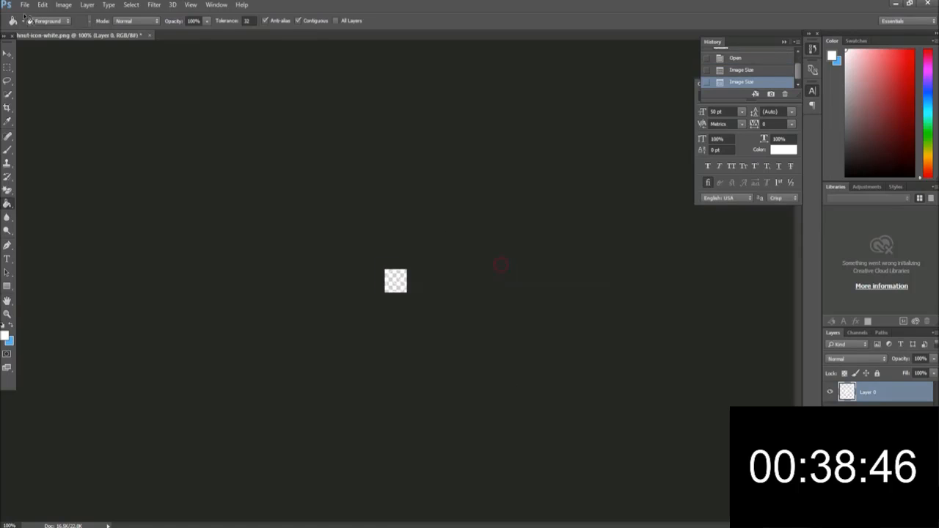
- Export the resized icon as a PNG in the Images-Brand folder, overwriting Doughnut-icon-whitesmal.png
click(24, 5)
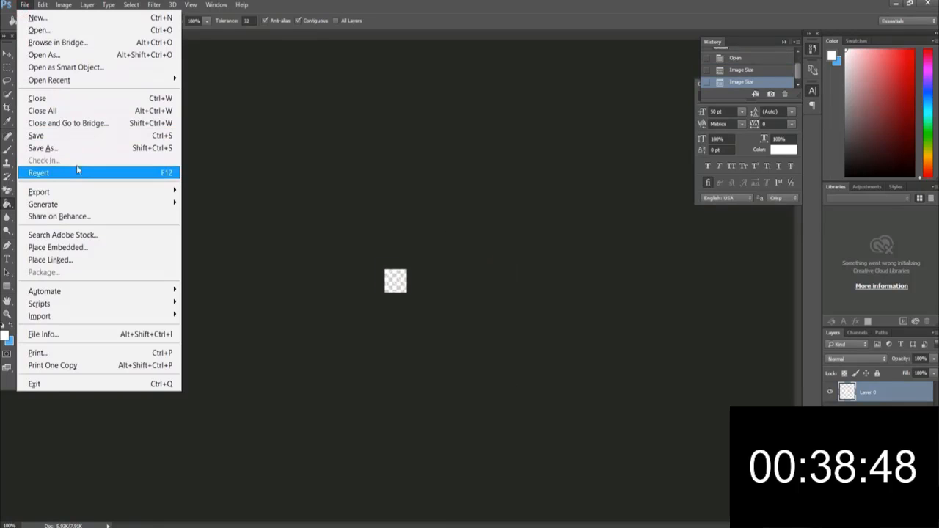
mouse_move(87, 192)
click(260, 199)
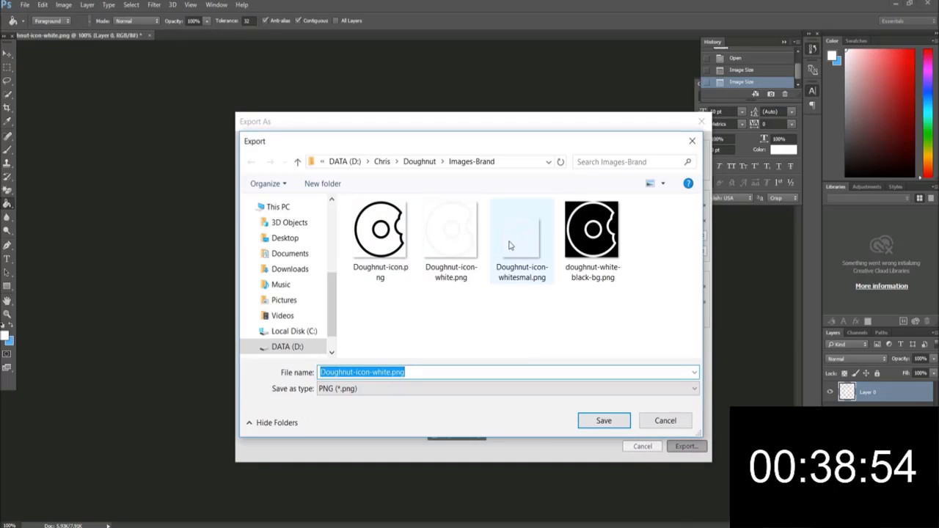
double_click(528, 249)
click(512, 271)
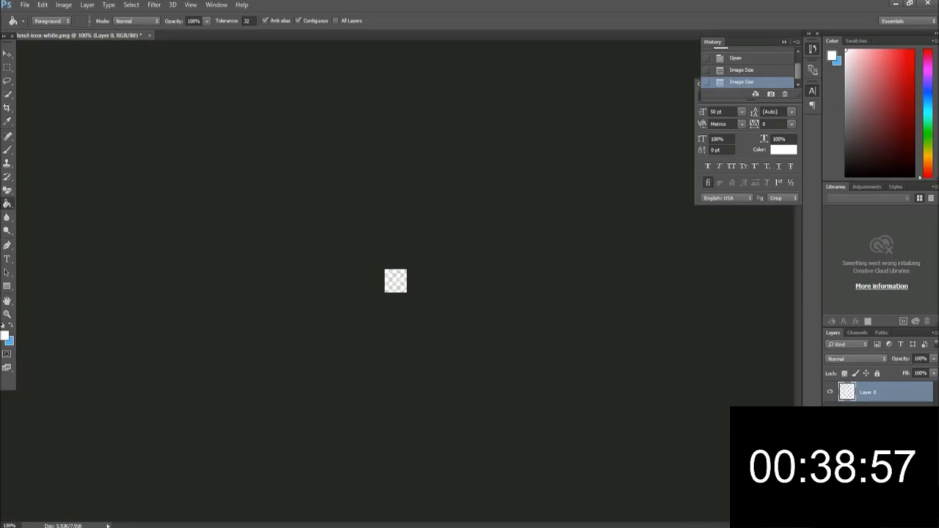
- Switch back to the Customizer in the browser and upload the re-exported Doughnut-icon-whitesmal.png as a new logo image
click(373, 527)
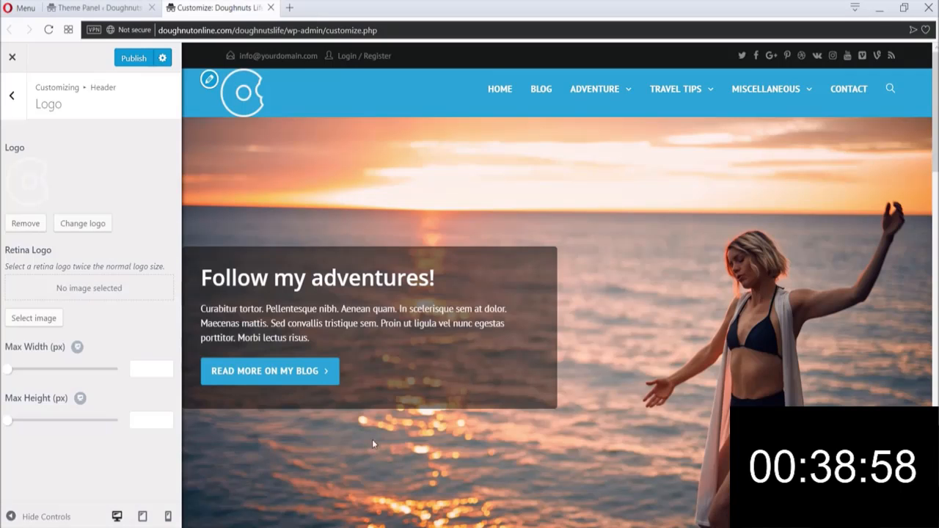
click(94, 222)
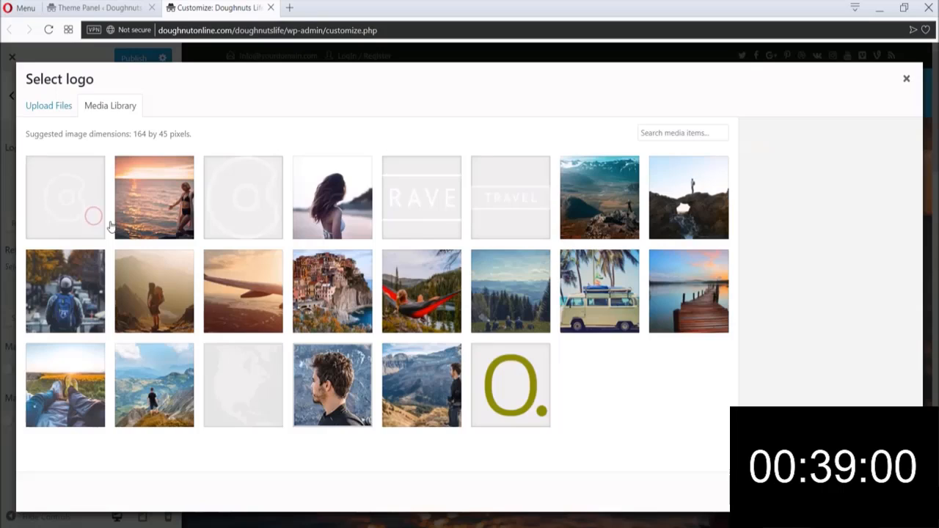
mouse_move(285, 526)
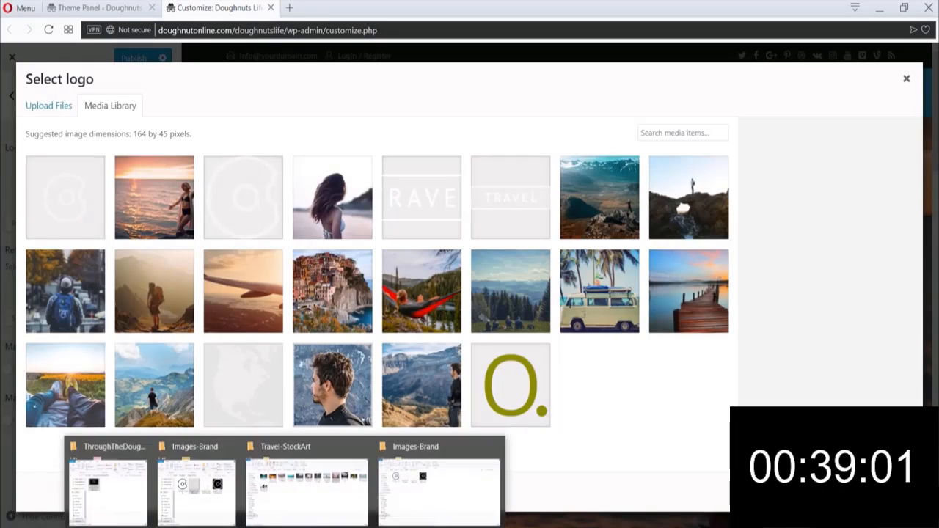
click(403, 513)
drag(283, 155, 377, 278)
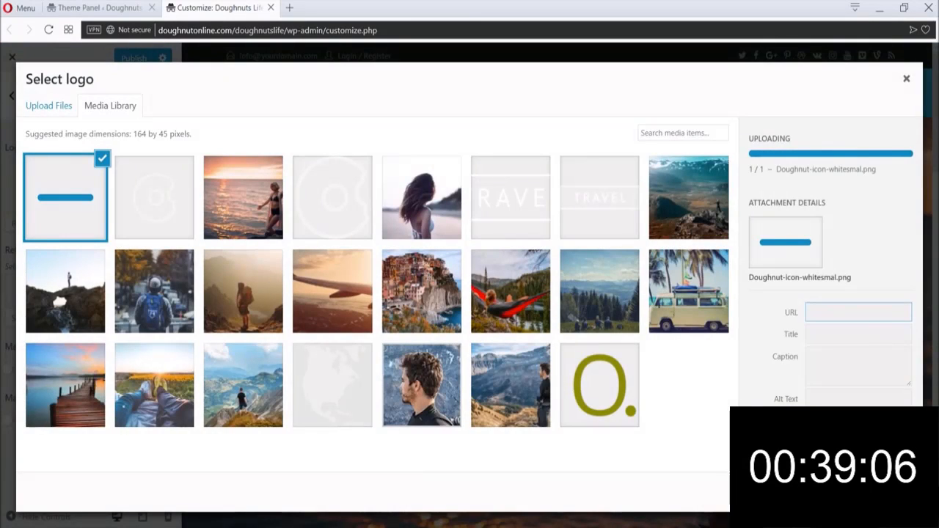
- Set the newly uploaded icon as the header logo with the whole image kept in the crop, and publish the change
click(893, 492)
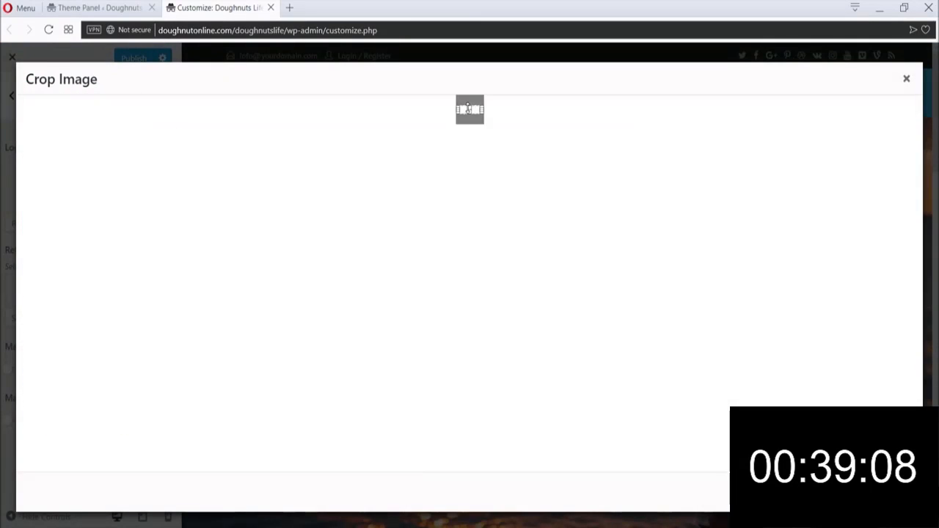
mouse_move(468, 155)
mouse_down()
mouse_move(457, 43)
mouse_move(471, 154)
mouse_up()
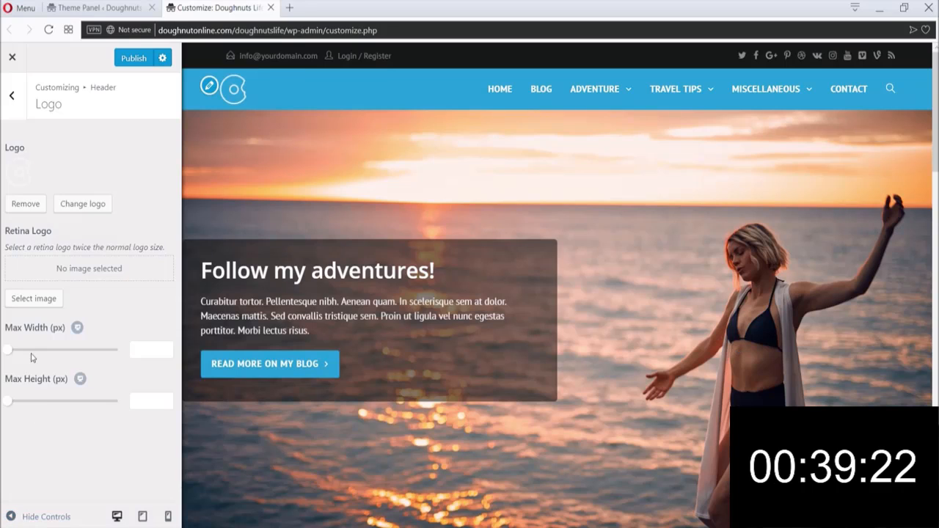
click(132, 58)
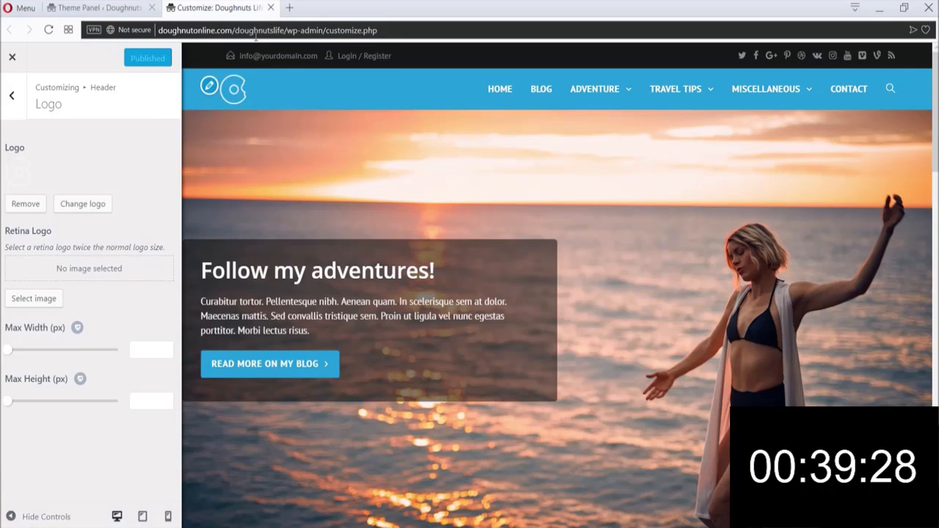
- Close the Customizer, load the site's front page at doughnutonline.com/doughnutslife/ and close the old Theme Panel tab
click(12, 62)
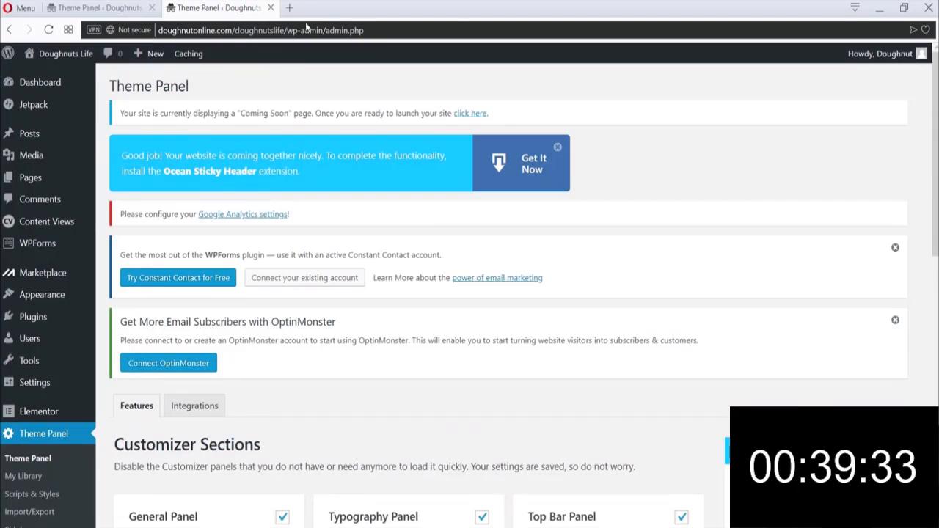
drag(296, 30, 503, 30)
key(BackSpace)
key(Return)
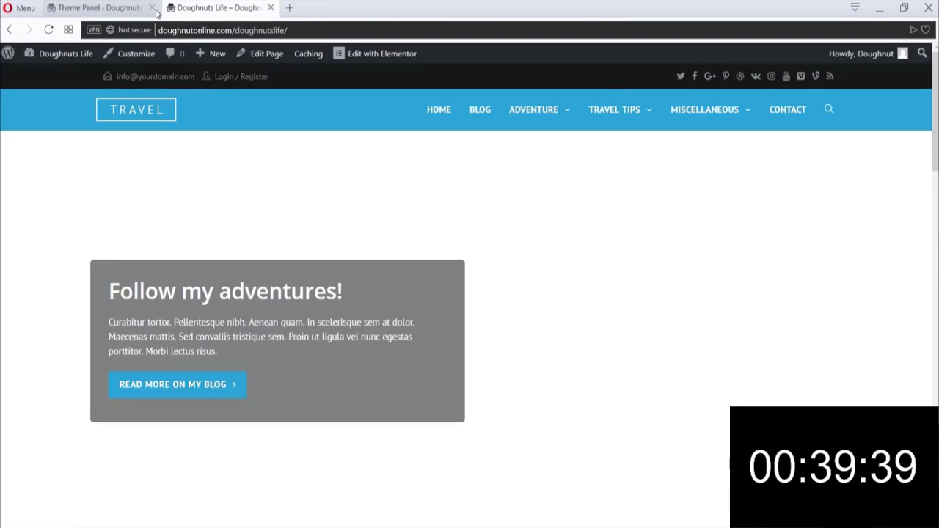
click(152, 7)
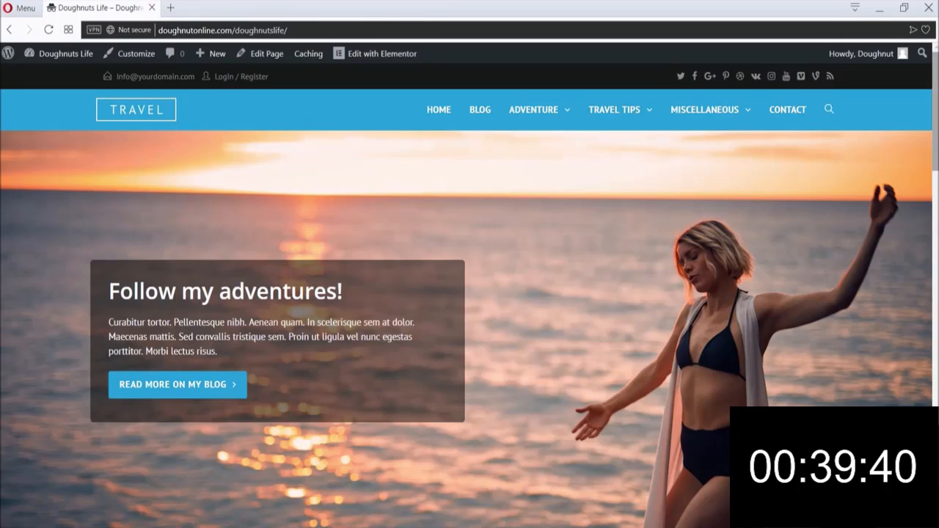
- Review the live home page from the header through the post sections to the newsletter footer, checking the logos
scroll(469, 293, down, 2)
scroll(921, 312, down, 8)
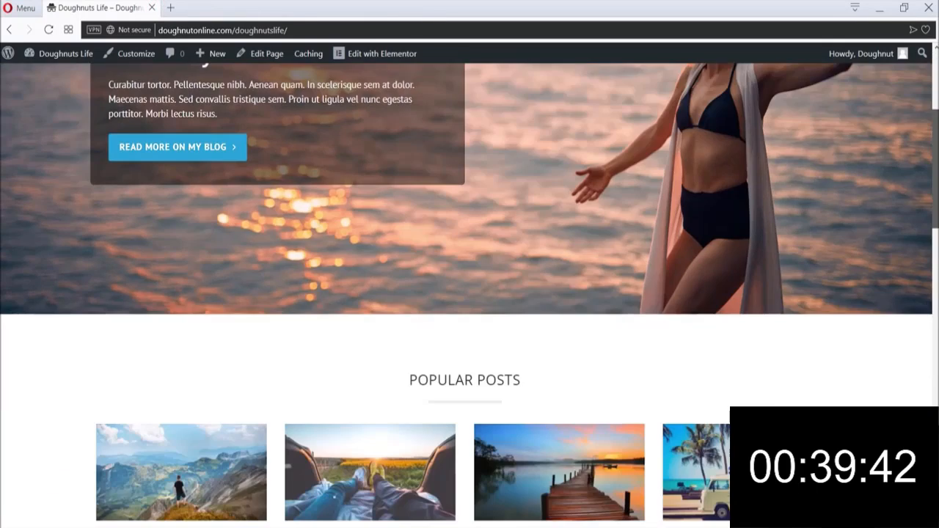
scroll(921, 312, down, 9)
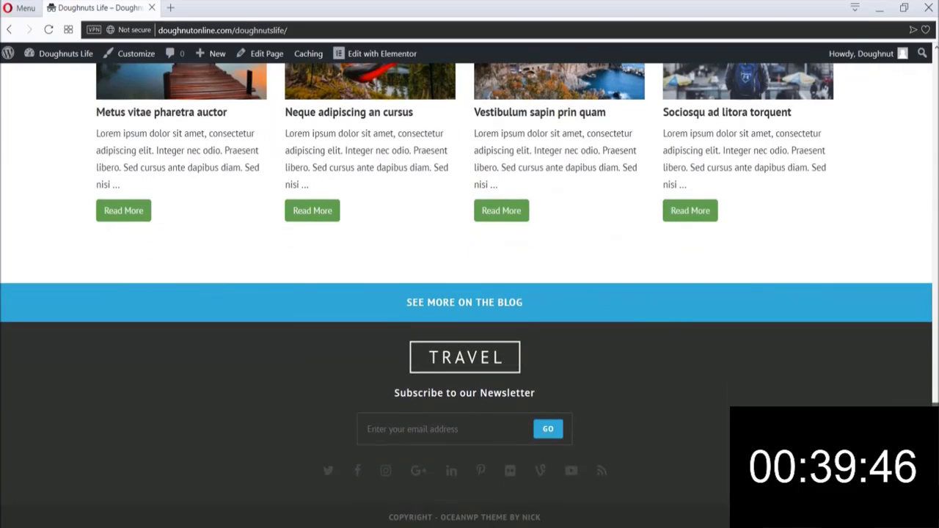
scroll(470, 293, up, 3)
scroll(470, 294, down, 3)
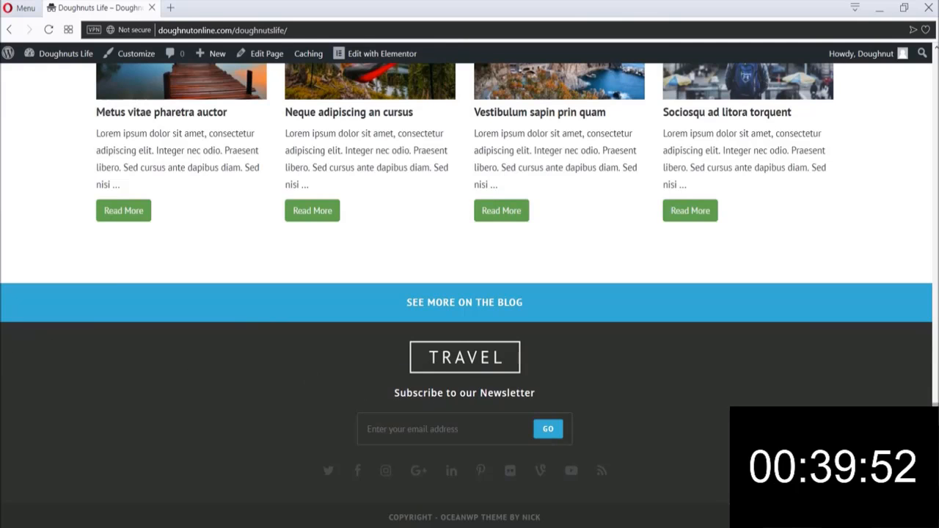
scroll(596, 472, up, 1)
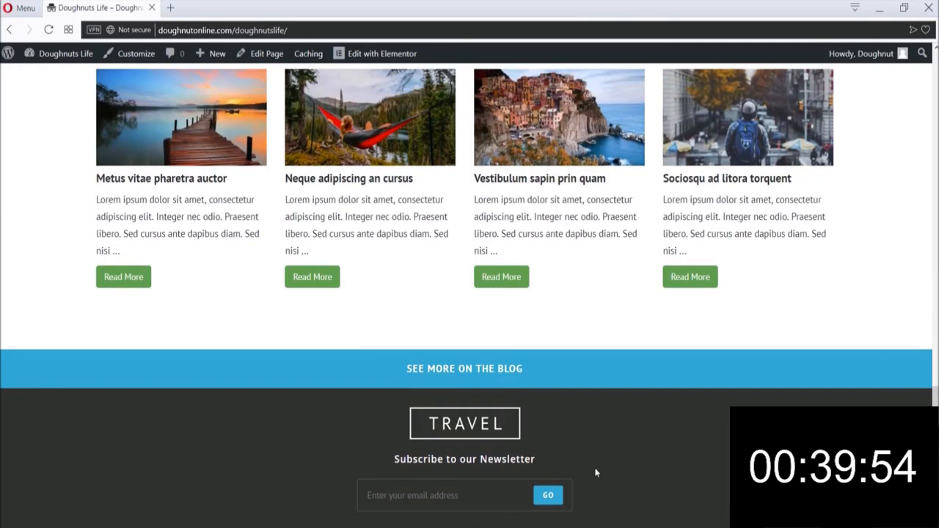
scroll(469, 293, down, 1)
scroll(470, 294, up, 8)
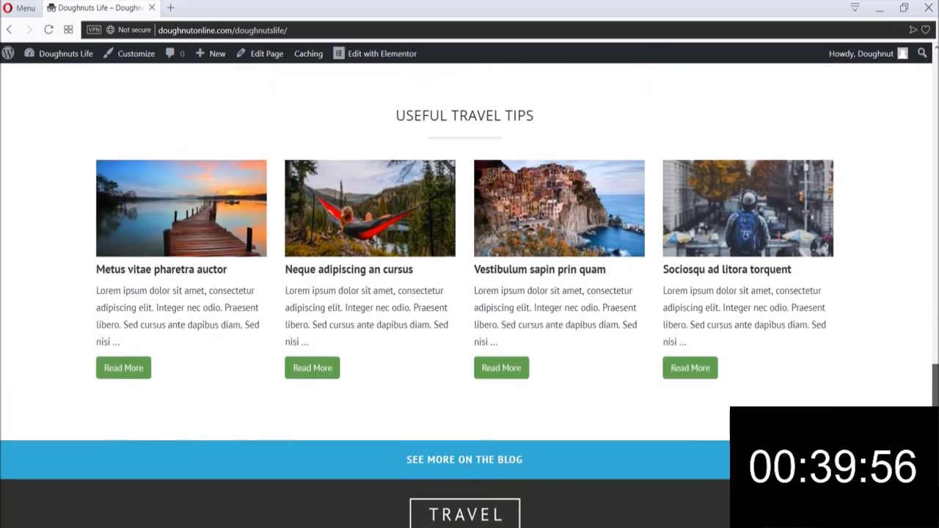
scroll(469, 294, up, 12)
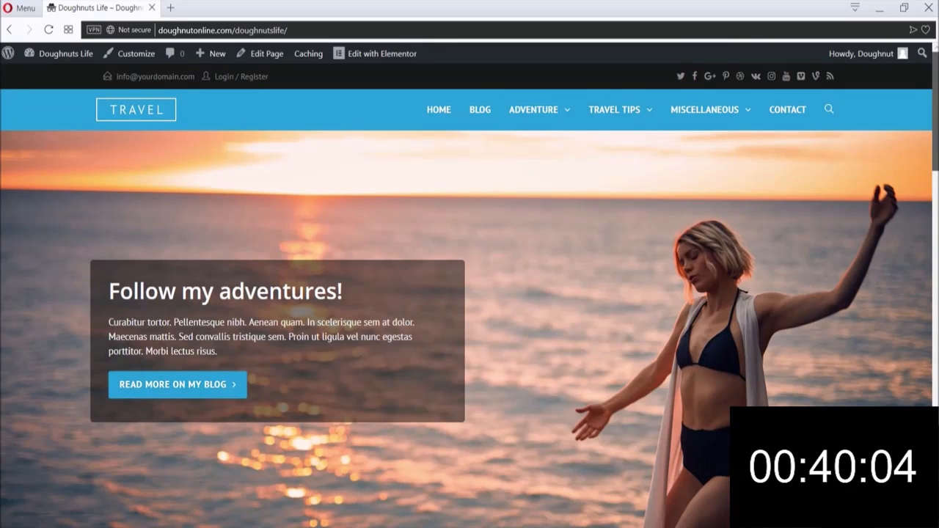
scroll(470, 293, down, 1)
scroll(470, 294, up, 1)
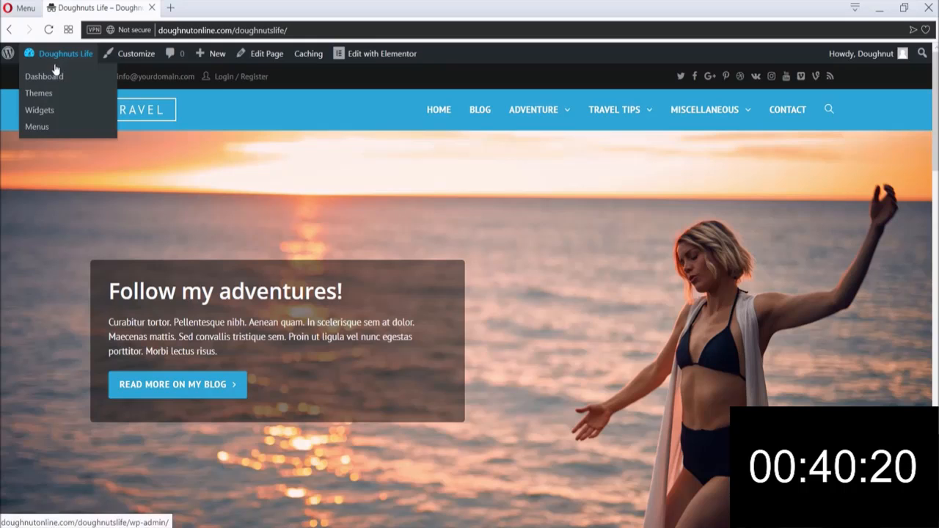
- Return to the WordPress dashboard from the live site
click(56, 76)
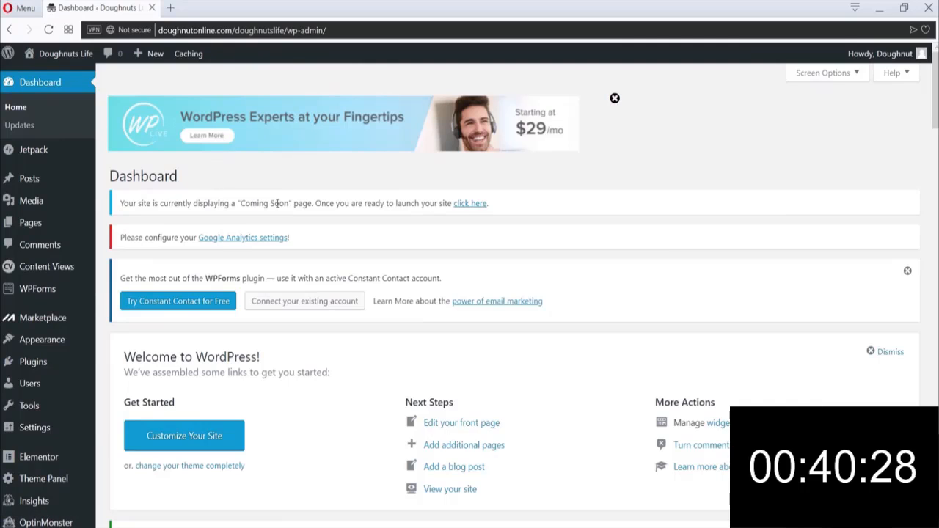
- Launch the site by ending its "Coming Soon" page, and open the live site for viewing
click(478, 206)
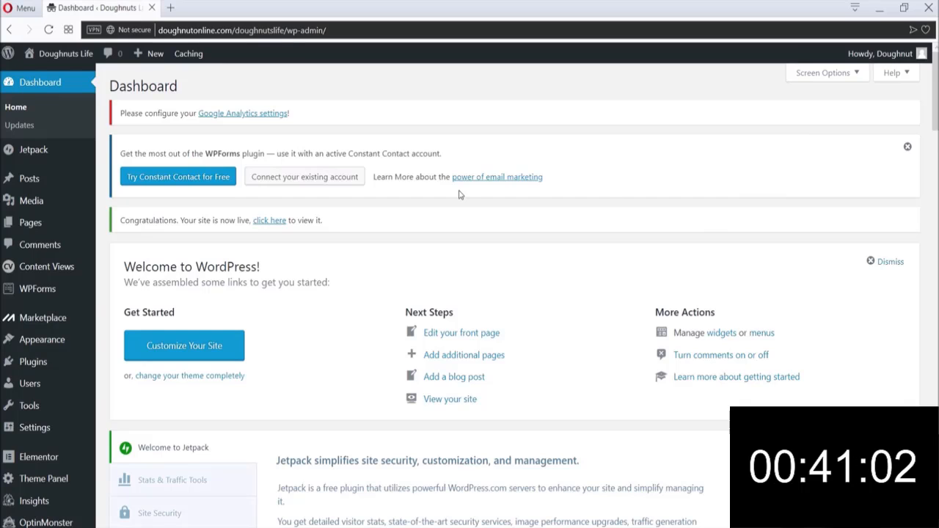
click(279, 221)
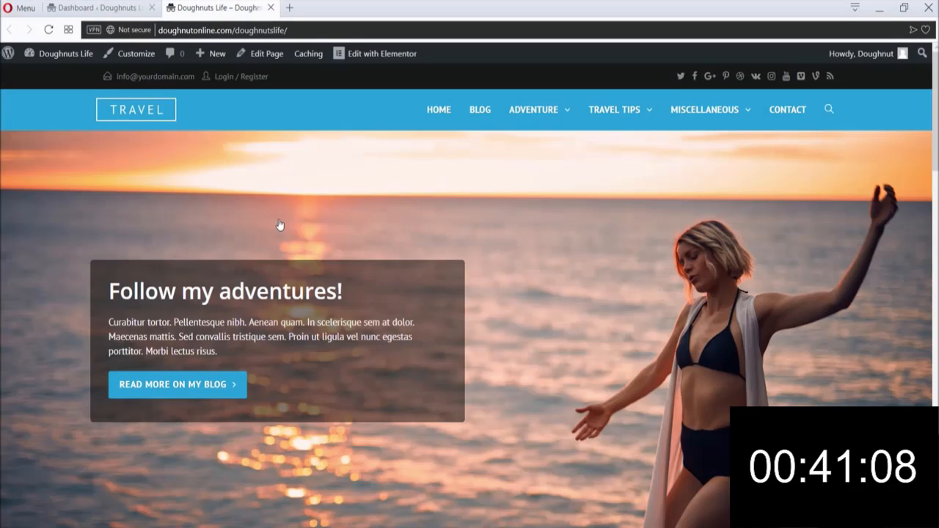
- Look over the launched home page from the hero banner through the post sections to the newsletter footer and back up
scroll(279, 225, down, 3)
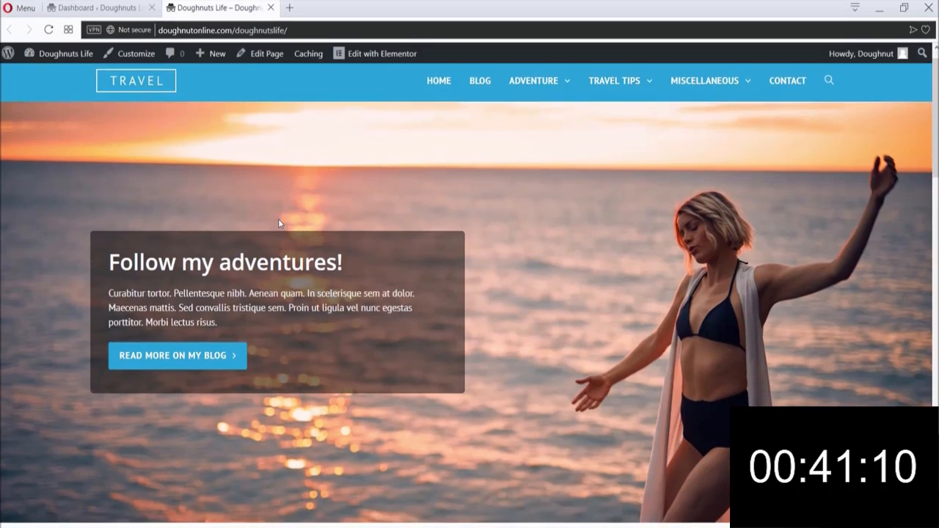
scroll(278, 224, down, 5)
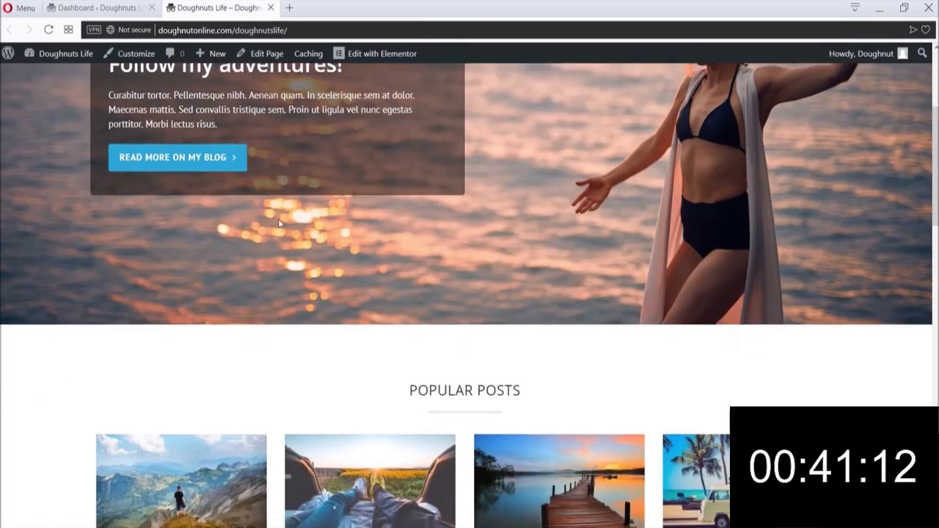
scroll(278, 223, down, 3)
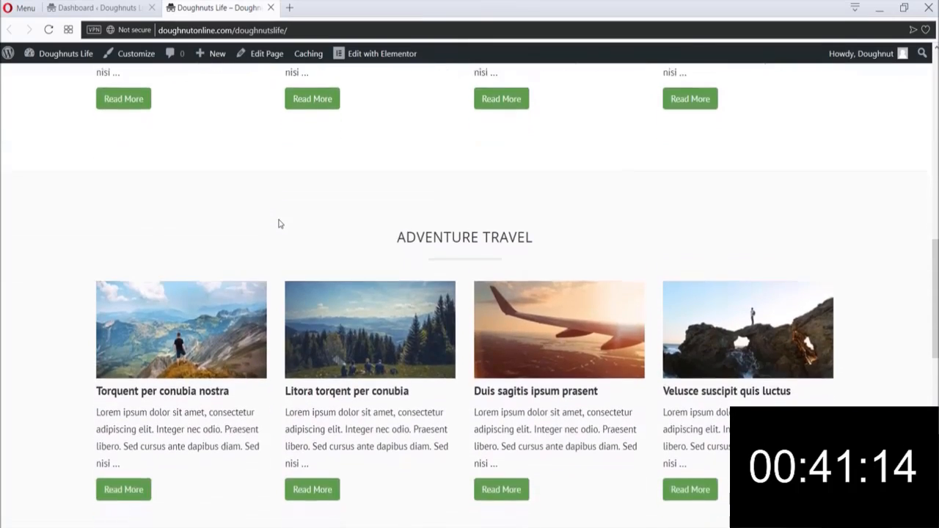
scroll(279, 224, down, 4)
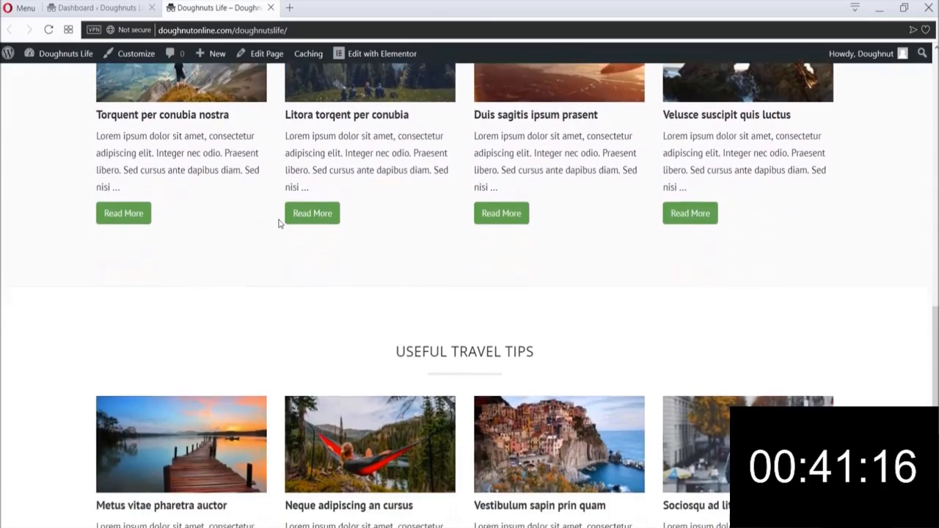
scroll(279, 223, down, 2)
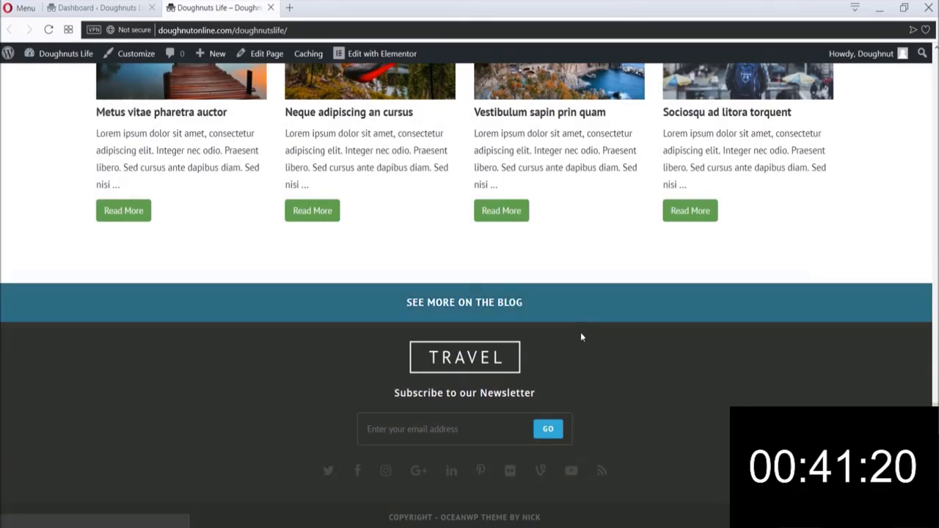
scroll(581, 335, up, 5)
scroll(556, 204, up, 10)
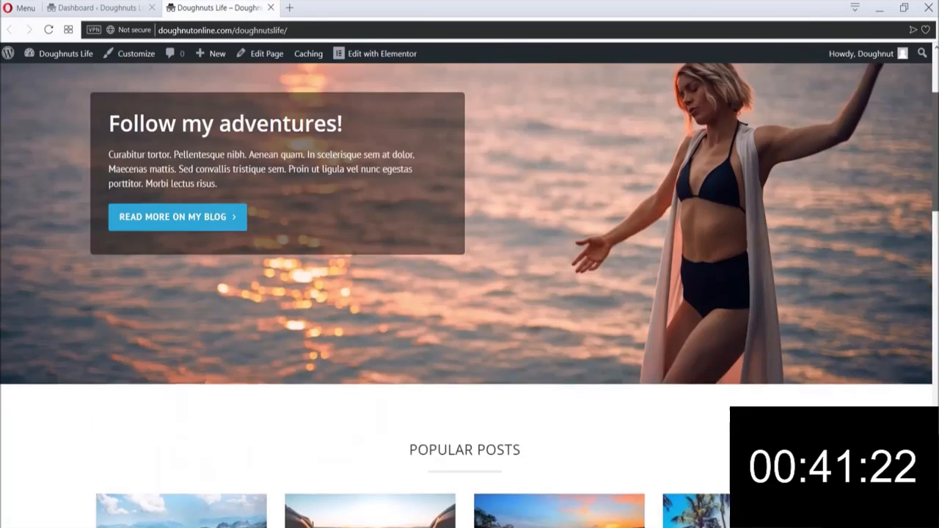